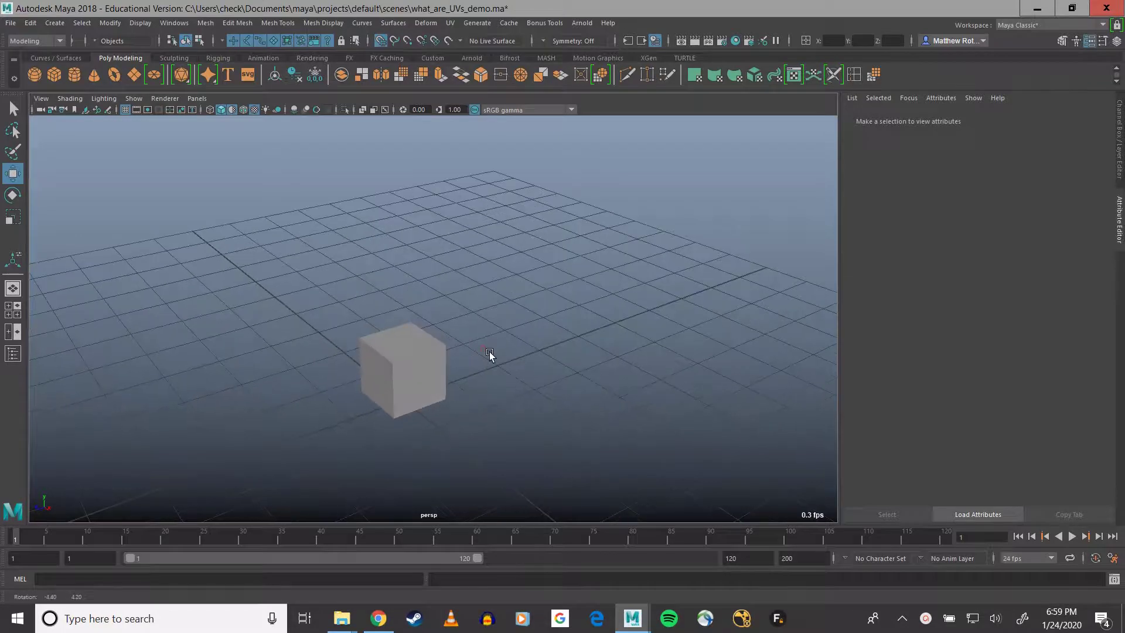
# - Select the cube on the grid and examine it from several angles with the Select tool active
pyautogui.keyDown('alt'); pyautogui.moveTo(471, 361); pyautogui.dragTo(600, 259, button='middle'); pyautogui.keyUp('alt')
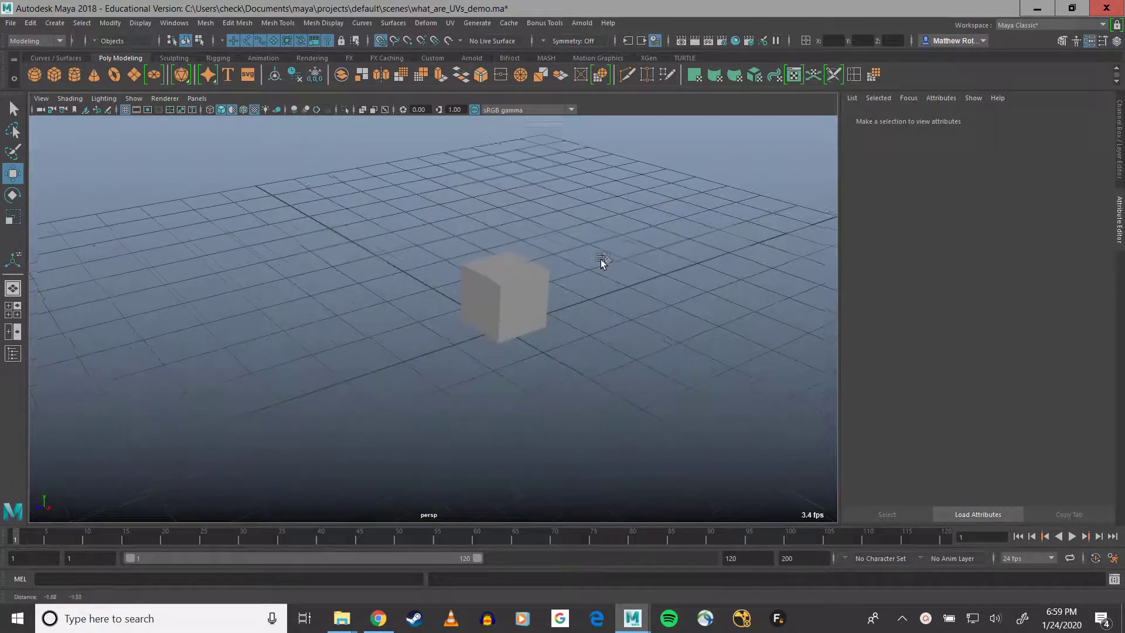
pyautogui.click(525, 305)
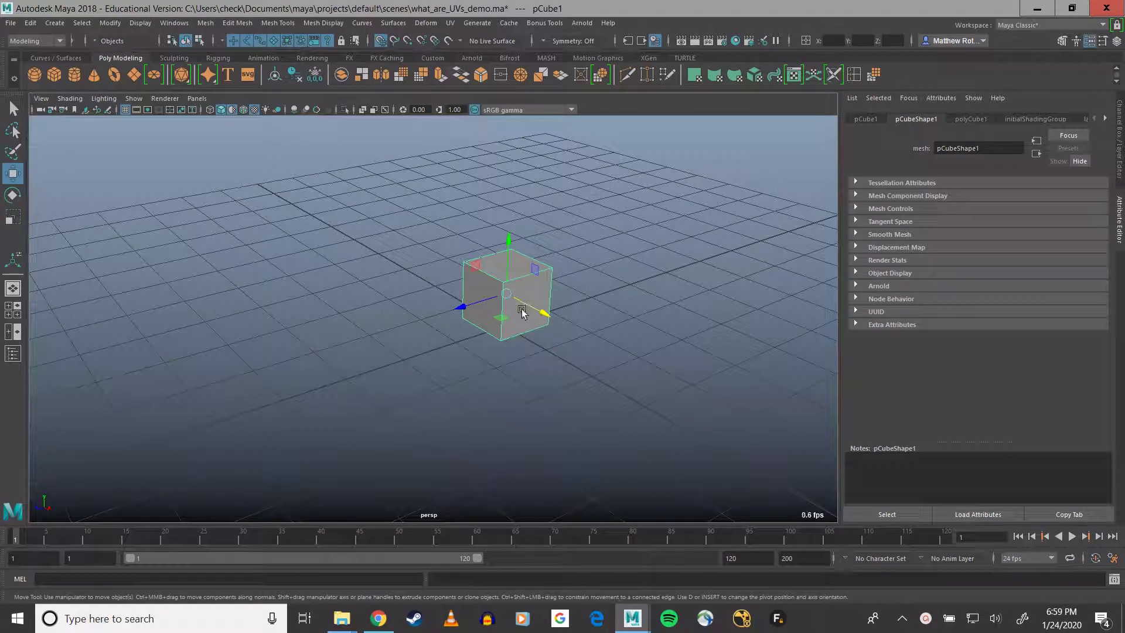
pyautogui.keyDown('alt'); pyautogui.moveTo(518, 306); pyautogui.dragTo(585, 279, button='right'); pyautogui.keyUp('alt')
pyautogui.keyDown('alt'); pyautogui.moveTo(585, 279); pyautogui.dragTo(462, 342, button='middle'); pyautogui.keyUp('alt')
pyautogui.moveTo(449, 325)
pyautogui.keyDown('alt'); pyautogui.mouseDown()
pyautogui.moveTo(419, 309)
pyautogui.moveTo(468, 320)
pyautogui.mouseUp(); pyautogui.keyUp('alt')
pyautogui.keyDown('alt'); pyautogui.moveTo(485, 308); pyautogui.dragTo(464, 300, button='middle'); pyautogui.keyUp('alt')
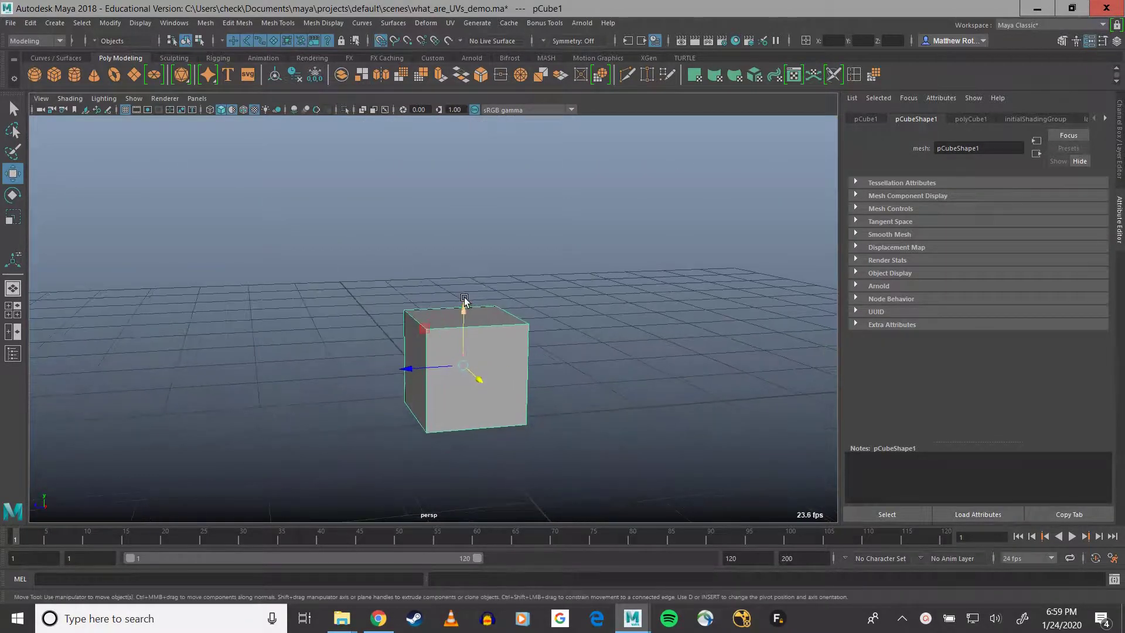
pyautogui.press('q')
pyautogui.keyDown('alt'); pyautogui.moveTo(474, 356); pyautogui.dragTo(509, 367); pyautogui.keyUp('alt')
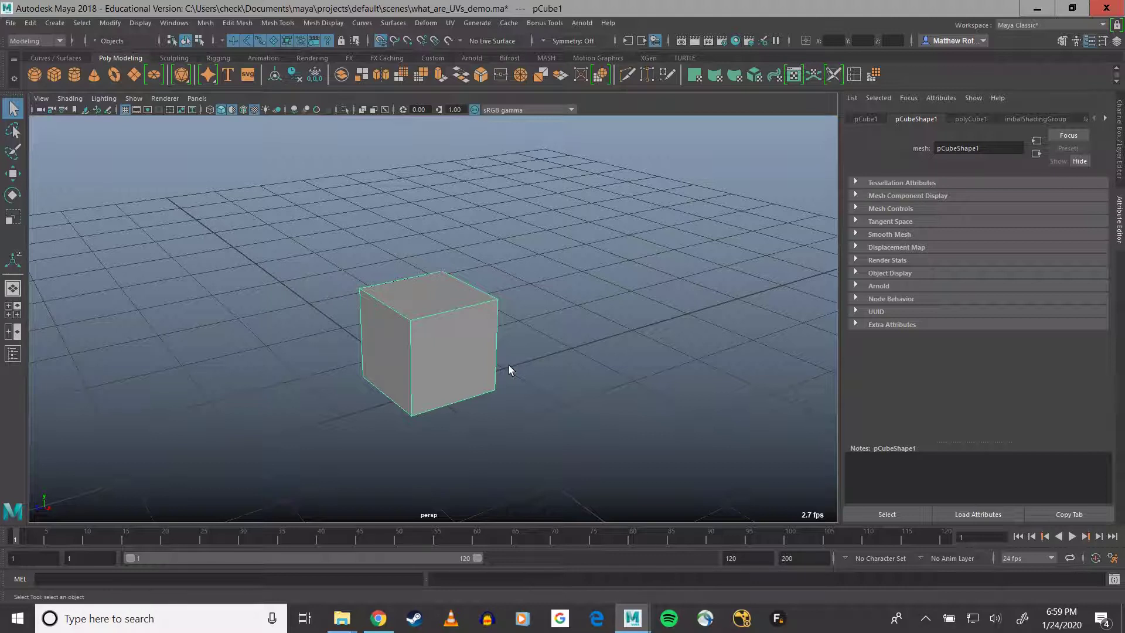
pyautogui.keyDown('alt'); pyautogui.moveTo(508, 365); pyautogui.dragTo(537, 343); pyautogui.keyUp('alt')
pyautogui.keyDown('alt'); pyautogui.moveTo(522, 370); pyautogui.dragTo(538, 341, button='middle'); pyautogui.keyUp('alt')
pyautogui.keyDown('alt'); pyautogui.moveTo(493, 310); pyautogui.dragTo(491, 384); pyautogui.keyUp('alt')
pyautogui.keyDown('alt'); pyautogui.moveTo(497, 256); pyautogui.dragTo(534, 397, button='right'); pyautogui.keyUp('alt')
pyautogui.keyDown('alt'); pyautogui.moveTo(566, 331); pyautogui.dragTo(536, 368, button='middle'); pyautogui.keyUp('alt')
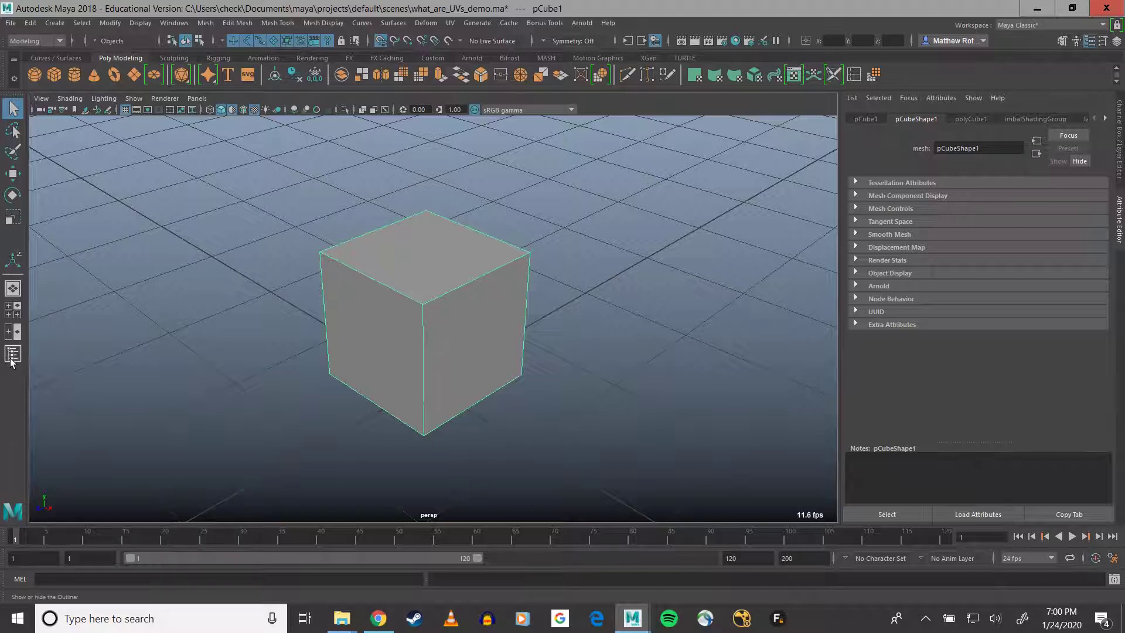
# - Open the UV Editor for the selected cube and place its window beside the cube so both can be seen
pyautogui.click(449, 23)
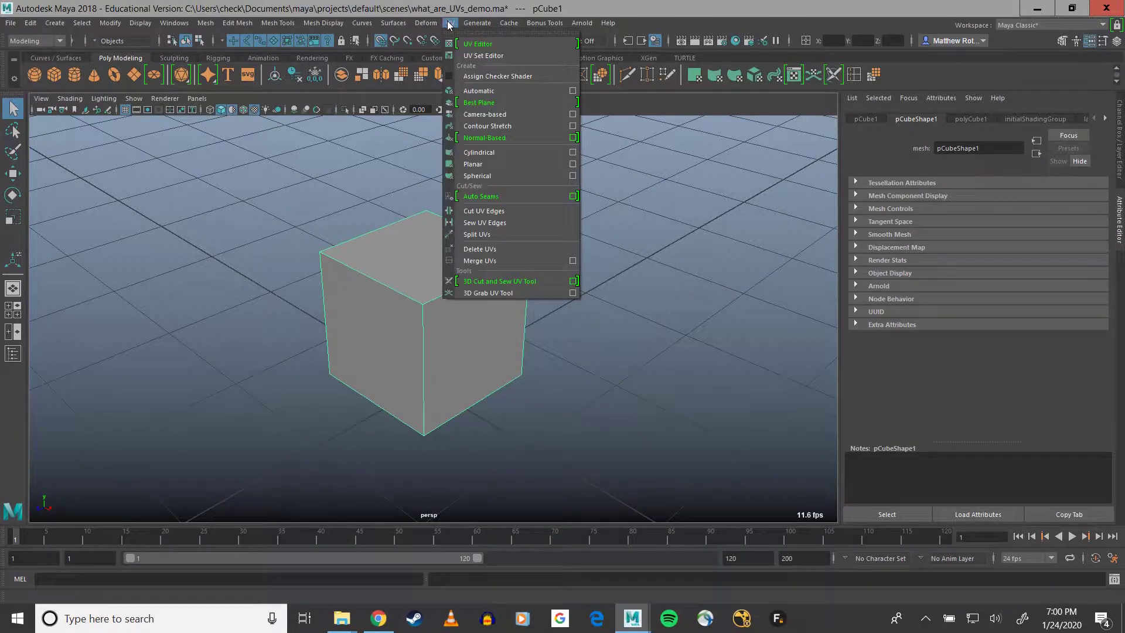
pyautogui.click(480, 47)
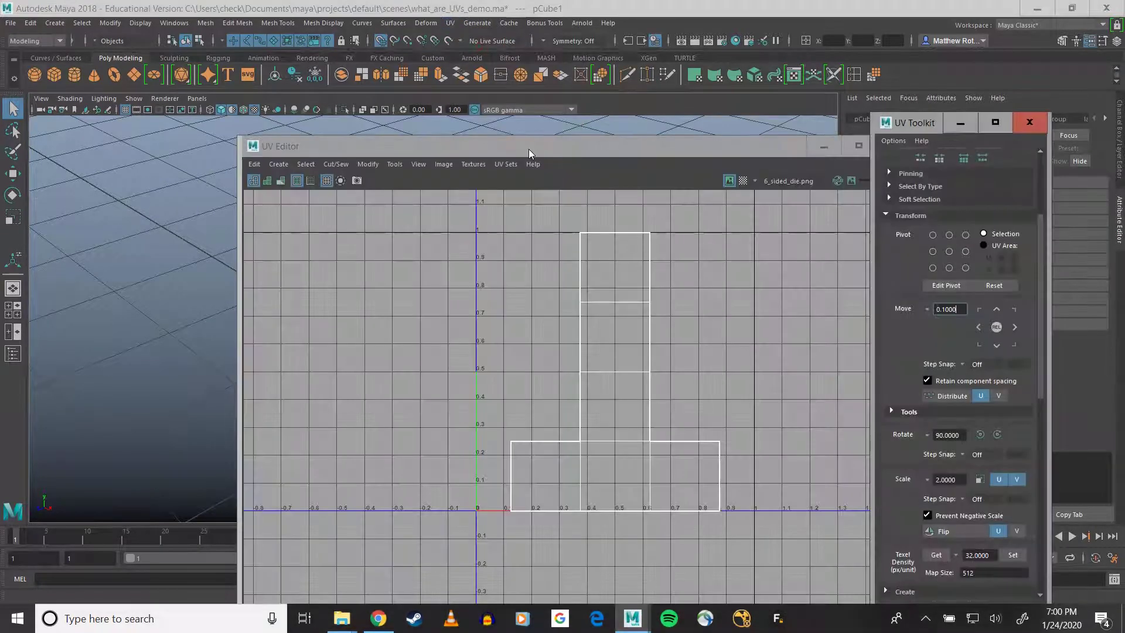
pyautogui.moveTo(528, 149); pyautogui.dragTo(774, 131)
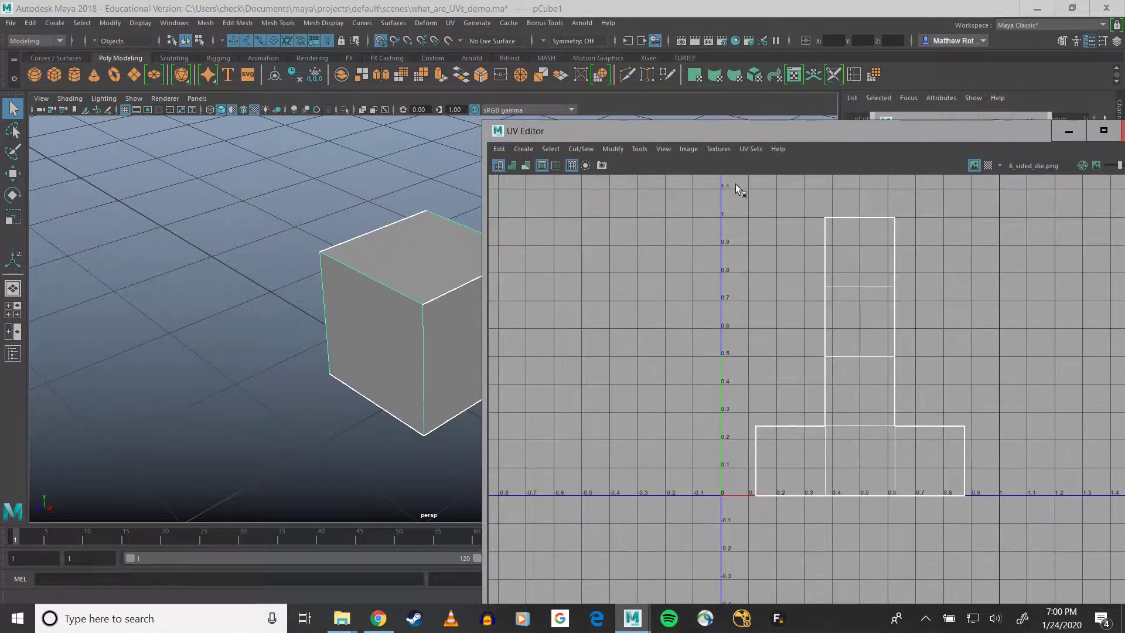
pyautogui.moveTo(680, 130); pyautogui.dragTo(734, 129)
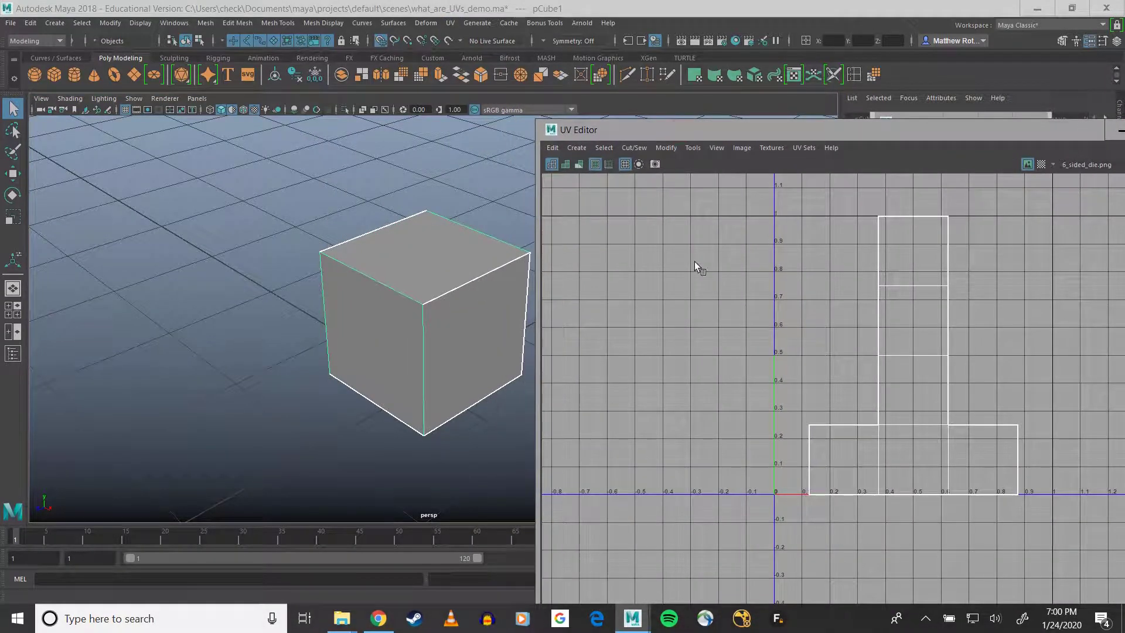
pyautogui.keyDown('alt'); pyautogui.moveTo(486, 220); pyautogui.dragTo(429, 235, button='middle'); pyautogui.keyUp('alt')
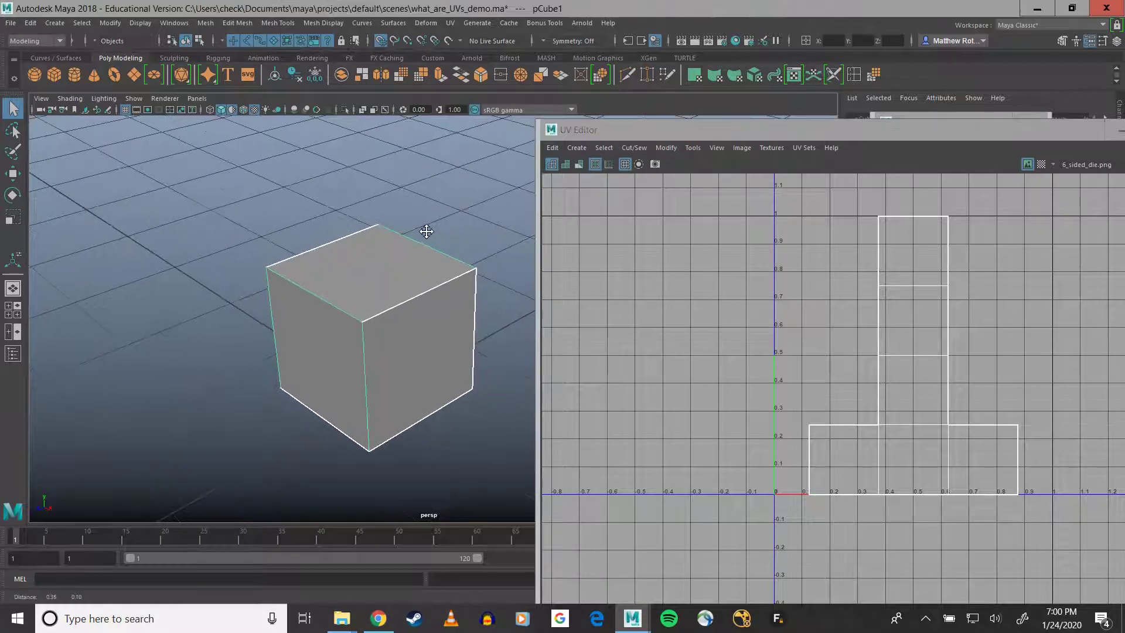
pyautogui.keyDown('alt'); pyautogui.moveTo(428, 235); pyautogui.dragTo(429, 215); pyautogui.keyUp('alt')
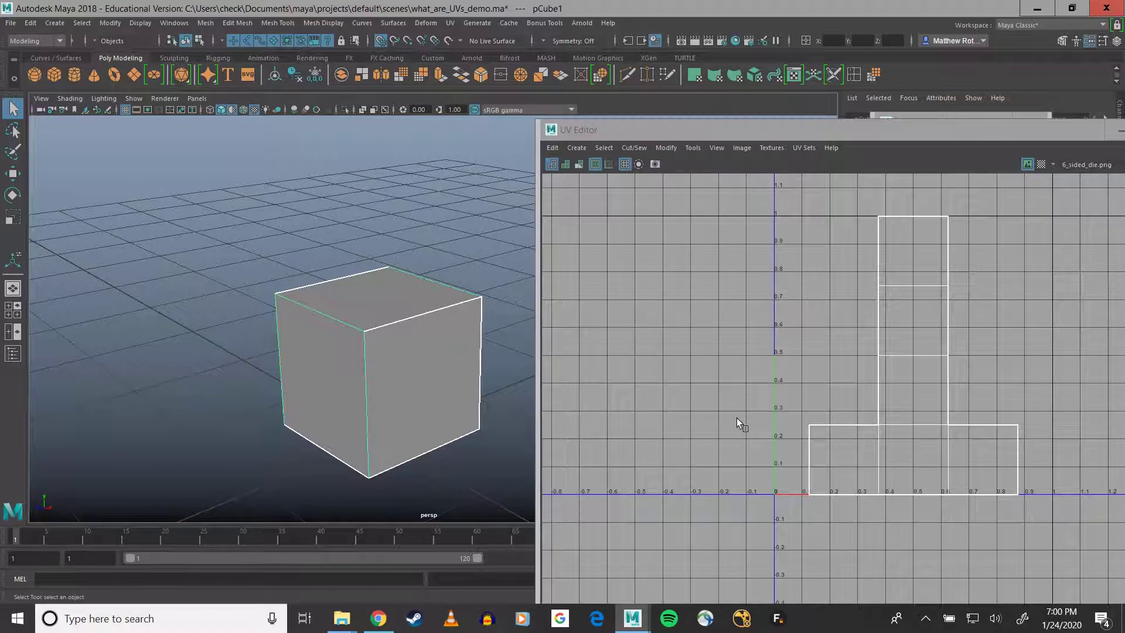
# - Switch the UV Editor to face selection and select all four faces of the layout's vertical column
pyautogui.moveTo(961, 449)
pyautogui.mouseDown(button='right')
pyautogui.moveTo(936, 448)
pyautogui.moveTo(955, 473)
pyautogui.mouseUp(button='right')
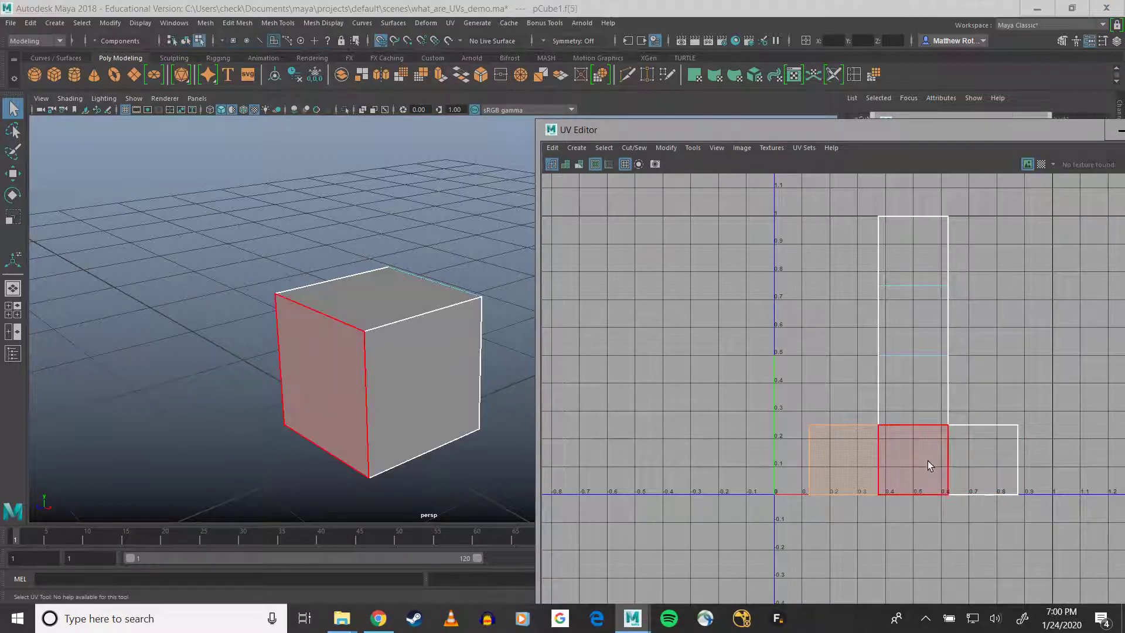
pyautogui.click(927, 460)
pyautogui.keyDown('shift'); pyautogui.click(923, 406); pyautogui.keyUp('shift')
pyautogui.keyDown('shift'); pyautogui.click(918, 322); pyautogui.keyUp('shift')
pyautogui.keyDown('shift'); pyautogui.click(913, 254); pyautogui.keyUp('shift')
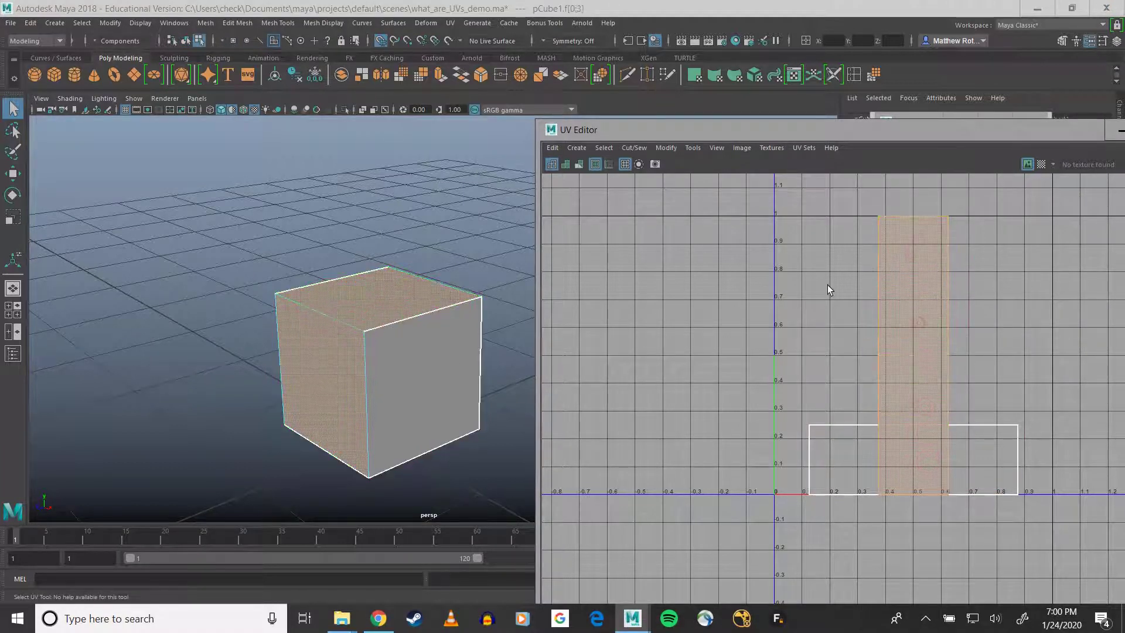
# - Select individual faces in the UV layout, including both side wings and the column faces, and compare each with its face on the cube
pyautogui.keyDown('alt'); pyautogui.moveTo(442, 355); pyautogui.dragTo(398, 340); pyautogui.keyUp('alt')
pyautogui.click(838, 486)
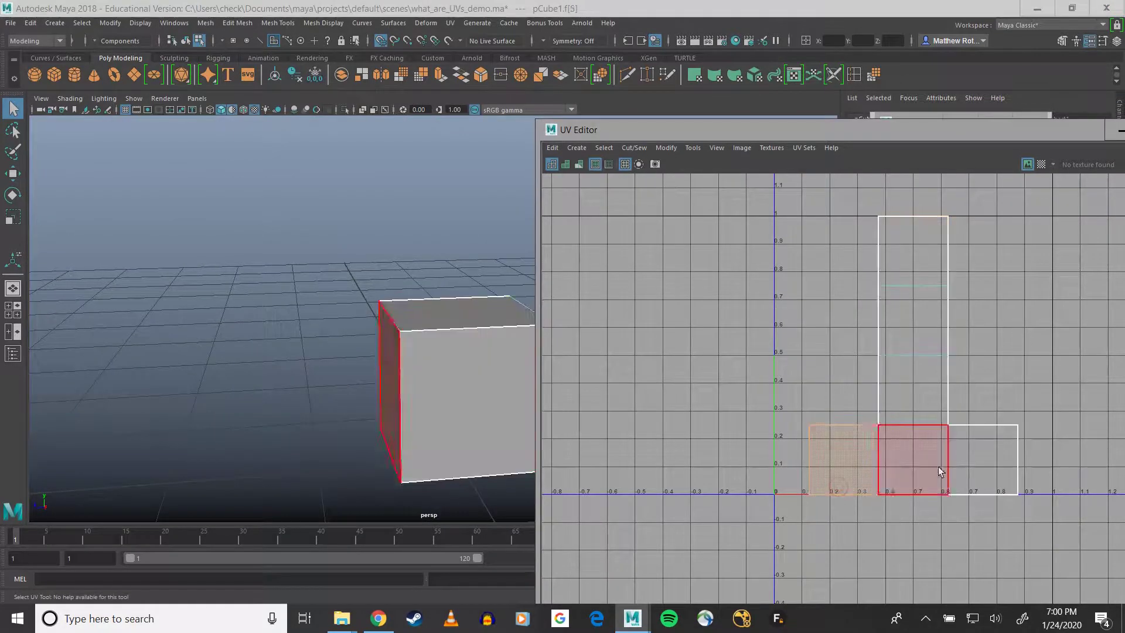
pyautogui.click(981, 463)
pyautogui.keyDown('alt'); pyautogui.moveTo(368, 385); pyautogui.dragTo(469, 339); pyautogui.keyUp('alt')
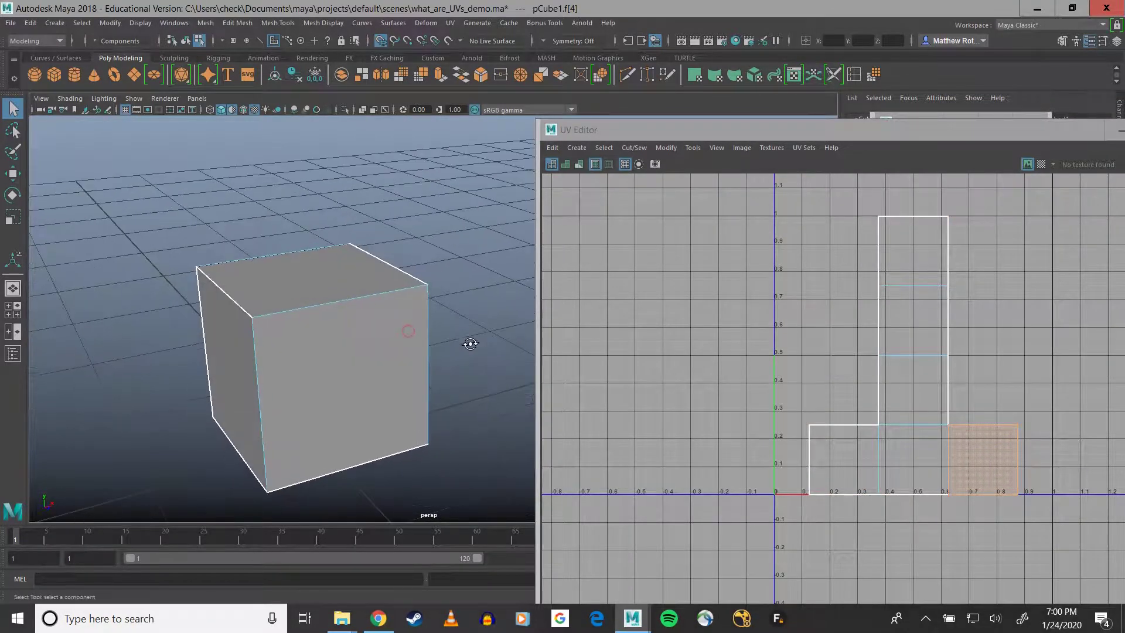
pyautogui.click(842, 455)
pyautogui.click(900, 383)
pyautogui.click(908, 319)
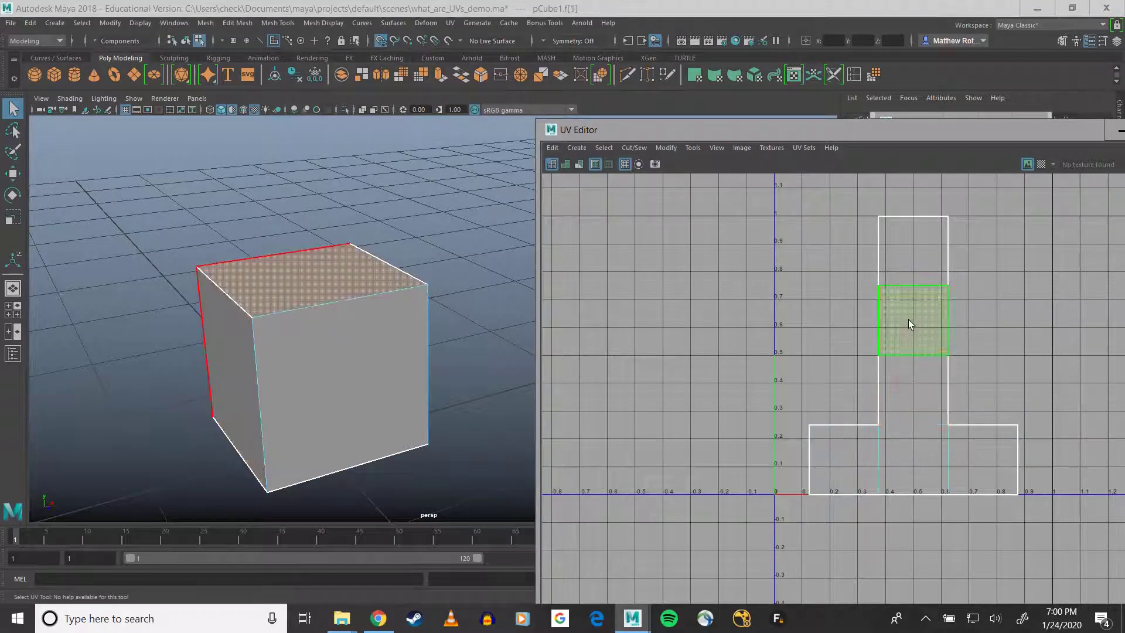
pyautogui.click(902, 270)
pyautogui.keyDown('alt'); pyautogui.moveTo(326, 375); pyautogui.dragTo(436, 328); pyautogui.keyUp('alt')
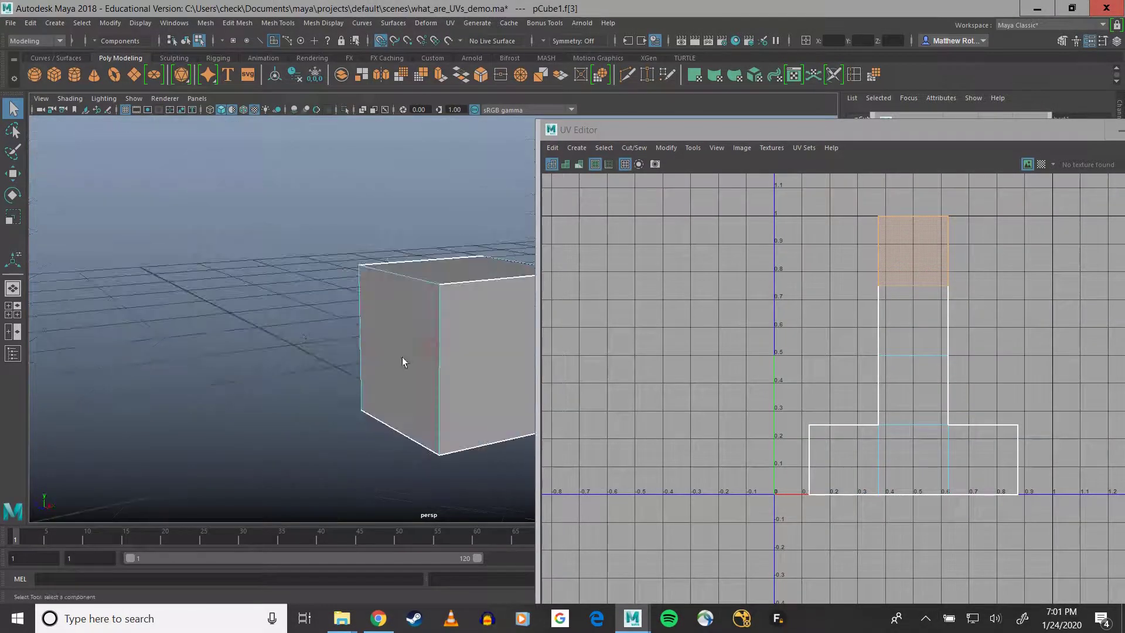
pyautogui.keyDown('alt'); pyautogui.moveTo(402, 357); pyautogui.dragTo(250, 368, button='middle'); pyautogui.keyUp('alt')
pyautogui.keyDown('alt'); pyautogui.moveTo(249, 367); pyautogui.dragTo(406, 374); pyautogui.keyUp('alt')
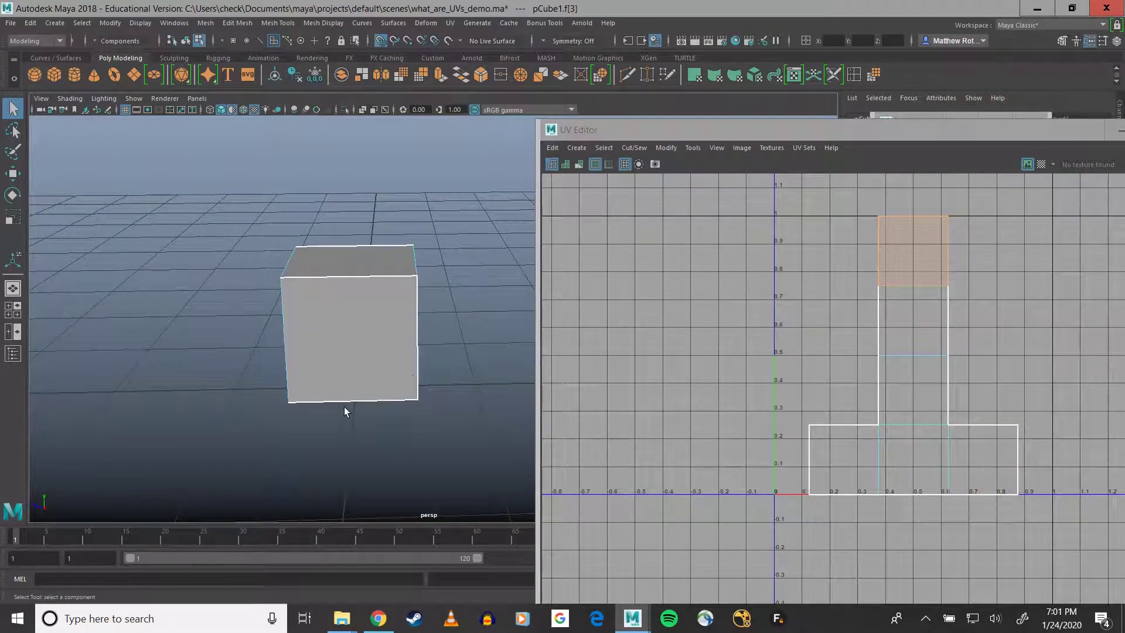
pyautogui.keyDown('alt'); pyautogui.moveTo(326, 374); pyautogui.dragTo(388, 373); pyautogui.keyUp('alt')
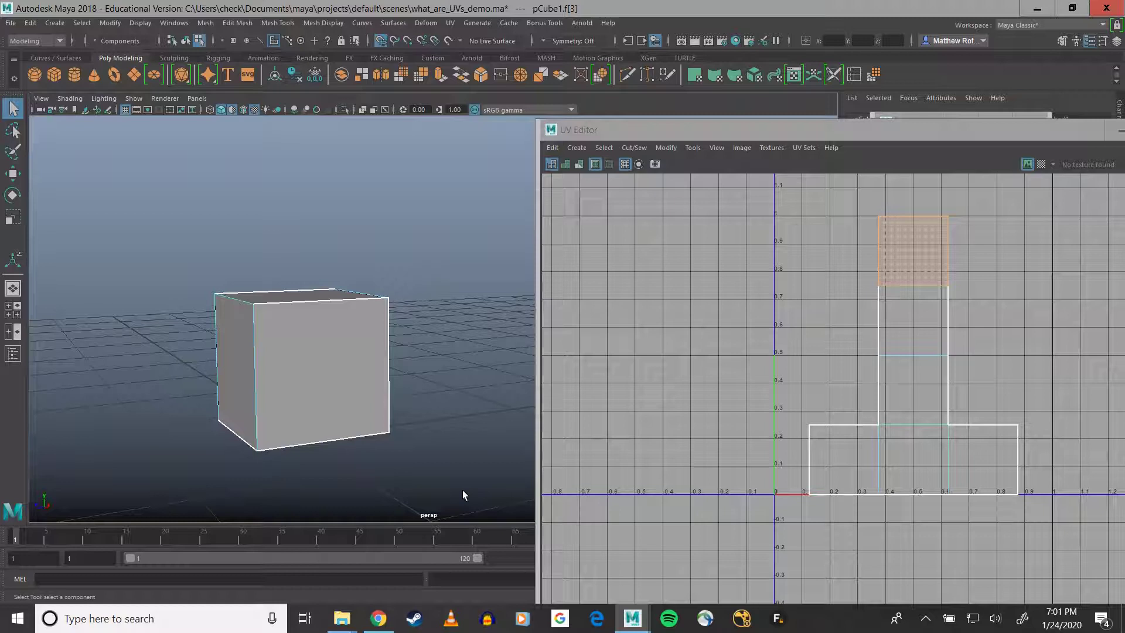
# - Unhide the unstitched_cube object from the Outliner, clear the selection and frame it alongside the first cube
pyautogui.moveTo(817, 135)
pyautogui.mouseDown()
pyautogui.moveTo(844, 174)
pyautogui.moveTo(824, 152)
pyautogui.mouseUp()
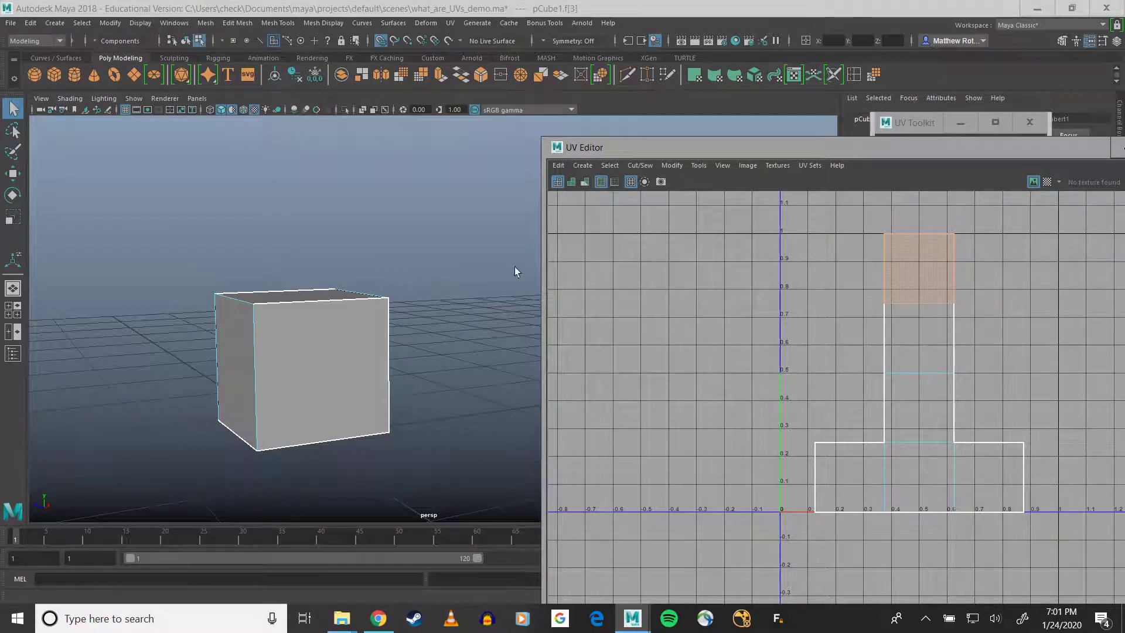
pyautogui.keyDown('alt'); pyautogui.moveTo(461, 373); pyautogui.dragTo(367, 264, button='middle'); pyautogui.keyUp('alt')
pyautogui.keyDown('alt'); pyautogui.moveTo(367, 263); pyautogui.dragTo(371, 305); pyautogui.keyUp('alt')
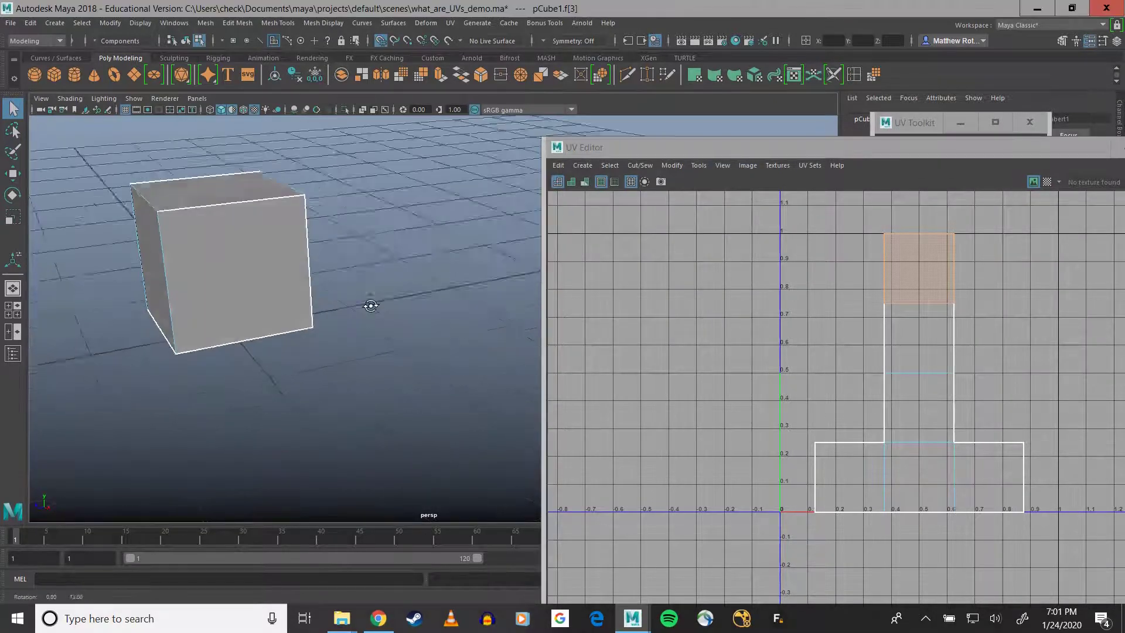
pyautogui.click(13, 353)
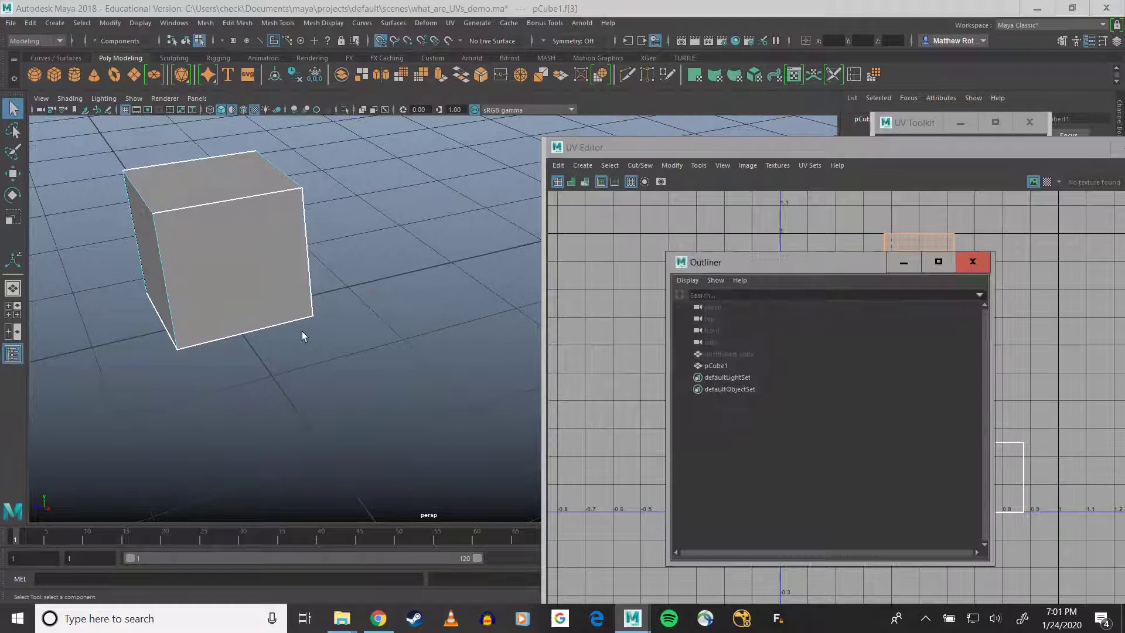
pyautogui.click(733, 351)
pyautogui.press('h')
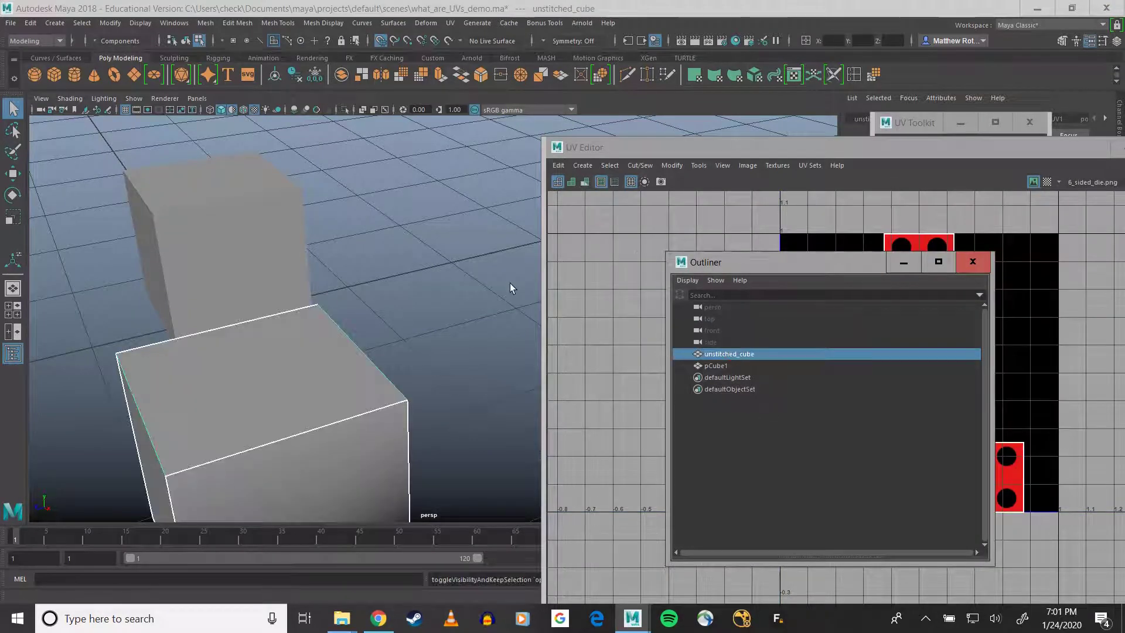
pyautogui.click(459, 283)
pyautogui.keyDown('alt'); pyautogui.moveTo(397, 402); pyautogui.dragTo(439, 235, button='middle'); pyautogui.keyUp('alt')
pyautogui.click(385, 245)
pyautogui.scroll(-5, 384, 245)
pyautogui.keyDown('alt'); pyautogui.moveTo(375, 267); pyautogui.dragTo(360, 311, button='middle'); pyautogui.keyUp('alt')
pyautogui.keyDown('alt'); pyautogui.moveTo(361, 311); pyautogui.dragTo(364, 284); pyautogui.keyUp('alt')
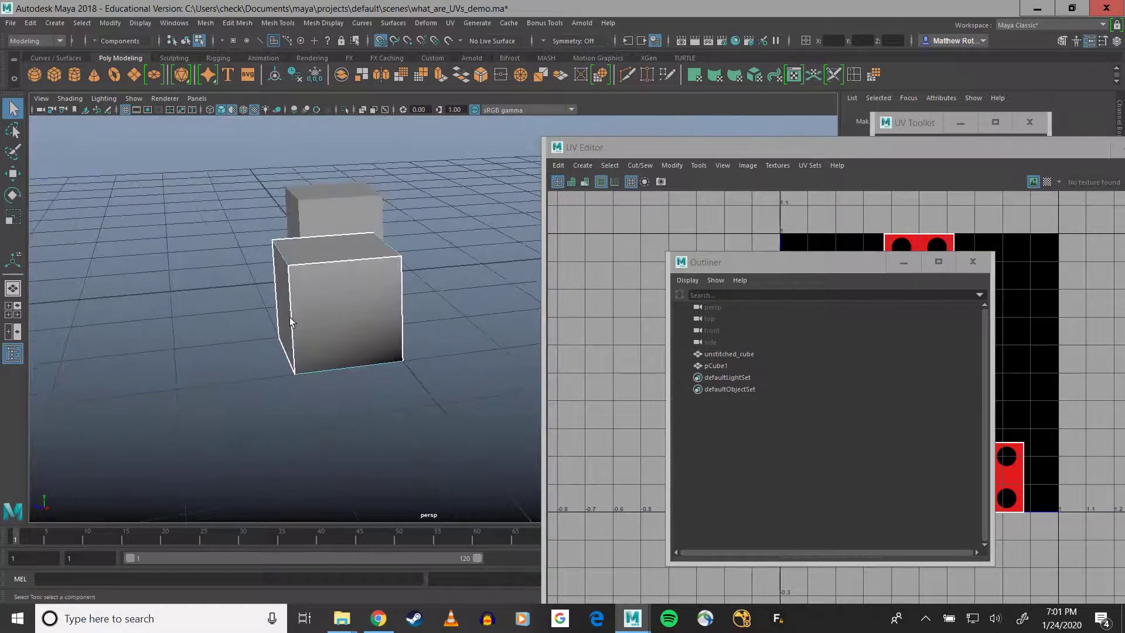
# - Select a bottom edge of unstitched_cube in edge mode and move the Outliner clear of the die texture in the UV Editor
pyautogui.moveTo(282, 346); pyautogui.dragTo(283, 266, button='right')
pyautogui.keyDown('alt'); pyautogui.moveTo(322, 271); pyautogui.dragTo(380, 292); pyautogui.keyUp('alt')
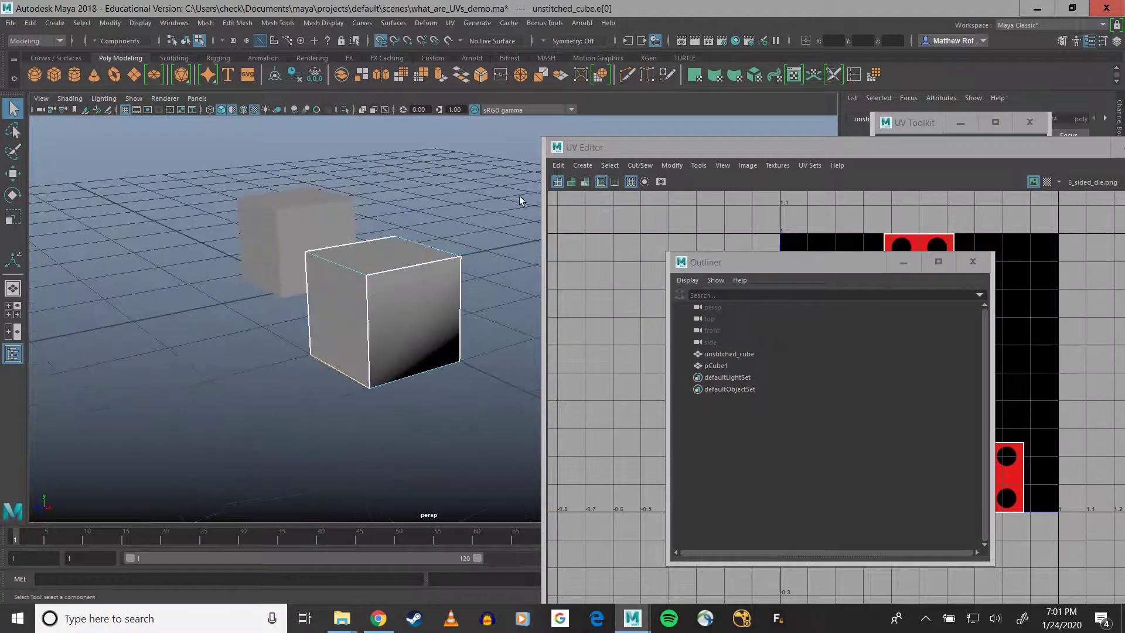
pyautogui.keyDown('alt'); pyautogui.moveTo(486, 231); pyautogui.dragTo(440, 230, button='middle'); pyautogui.keyUp('alt')
pyautogui.keyDown('alt'); pyautogui.moveTo(441, 232); pyautogui.dragTo(418, 252); pyautogui.keyUp('alt')
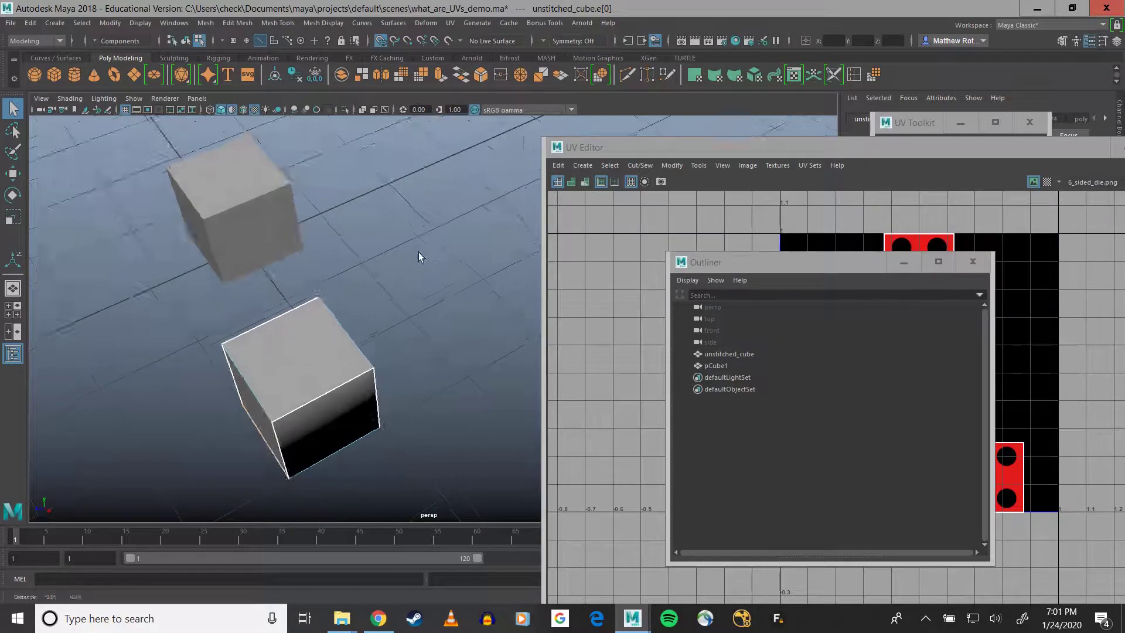
pyautogui.keyDown('alt'); pyautogui.moveTo(418, 252); pyautogui.dragTo(434, 227, button='middle'); pyautogui.keyUp('alt')
pyautogui.moveTo(753, 266); pyautogui.dragTo(607, 341)
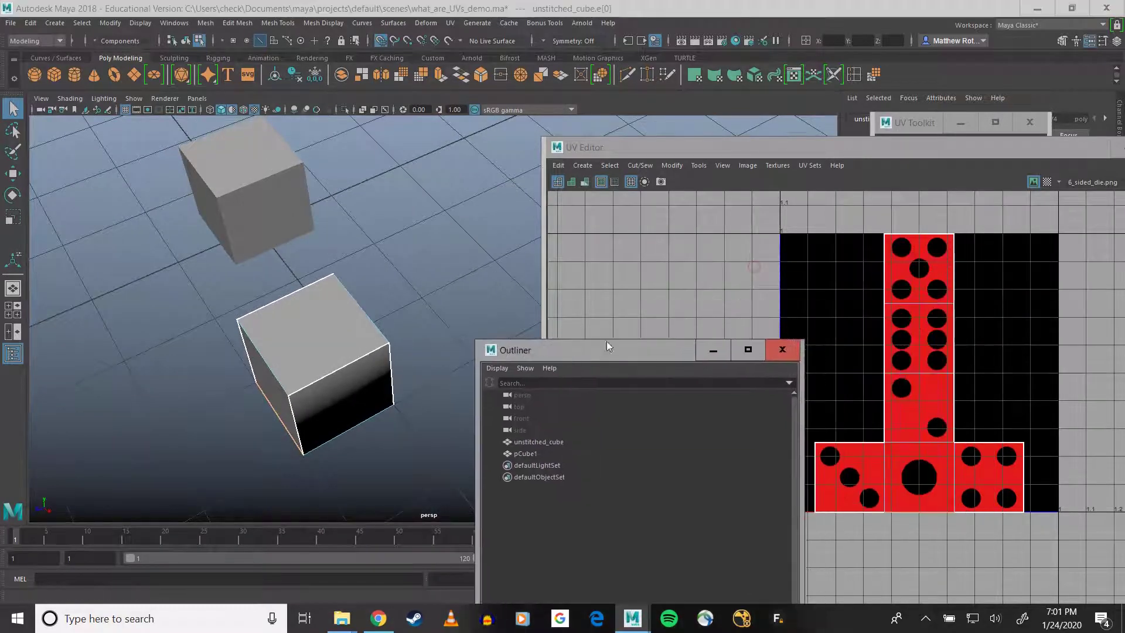
pyautogui.keyDown('alt'); pyautogui.moveTo(431, 380); pyautogui.dragTo(414, 344); pyautogui.keyUp('alt')
pyautogui.keyDown('alt'); pyautogui.moveTo(414, 344); pyautogui.dragTo(444, 363, button='middle'); pyautogui.keyUp('alt')
pyautogui.keyDown('alt'); pyautogui.moveTo(332, 342); pyautogui.dragTo(354, 338); pyautogui.keyUp('alt')
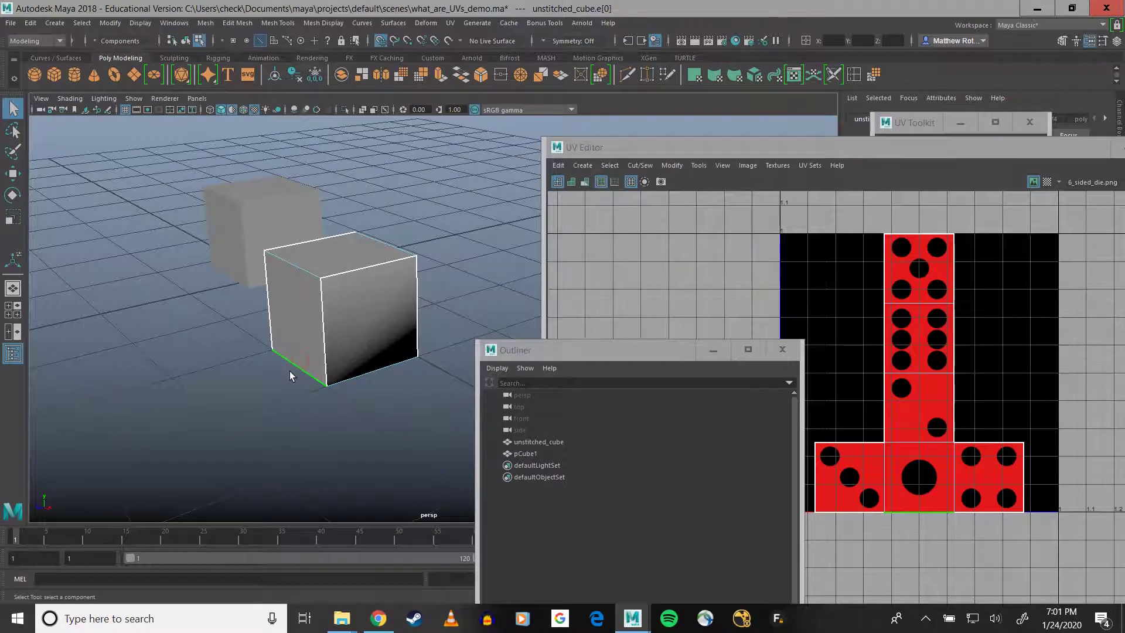
# - Unfold a side face of unstitched_cube by moving its detached bottom edge outward and up until level with the top face
pyautogui.press('w')
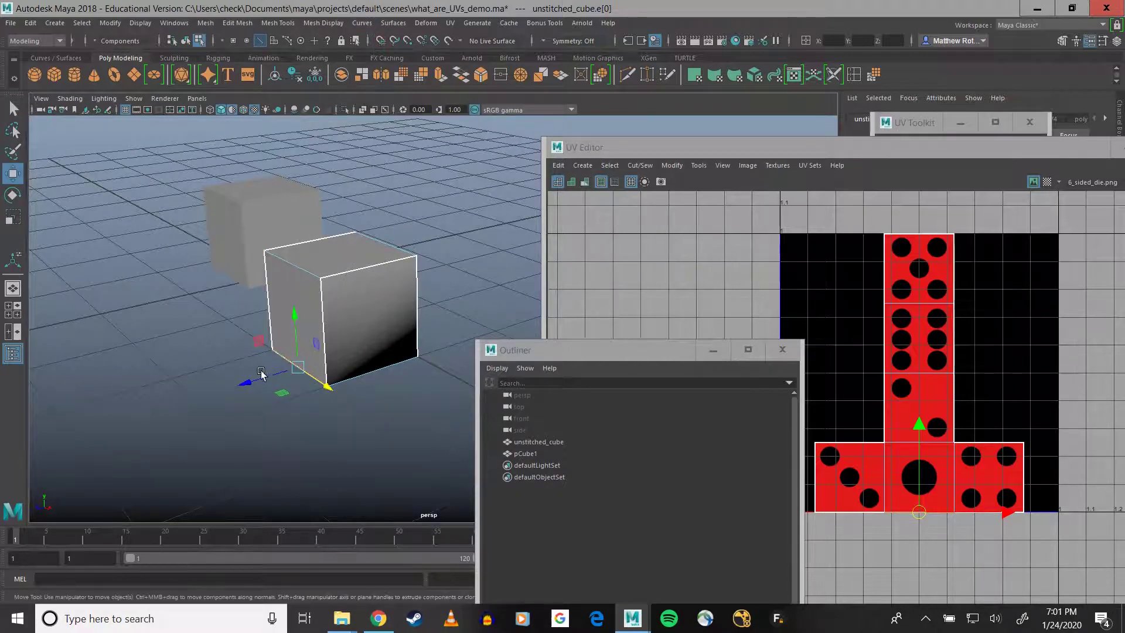
pyautogui.press('q')
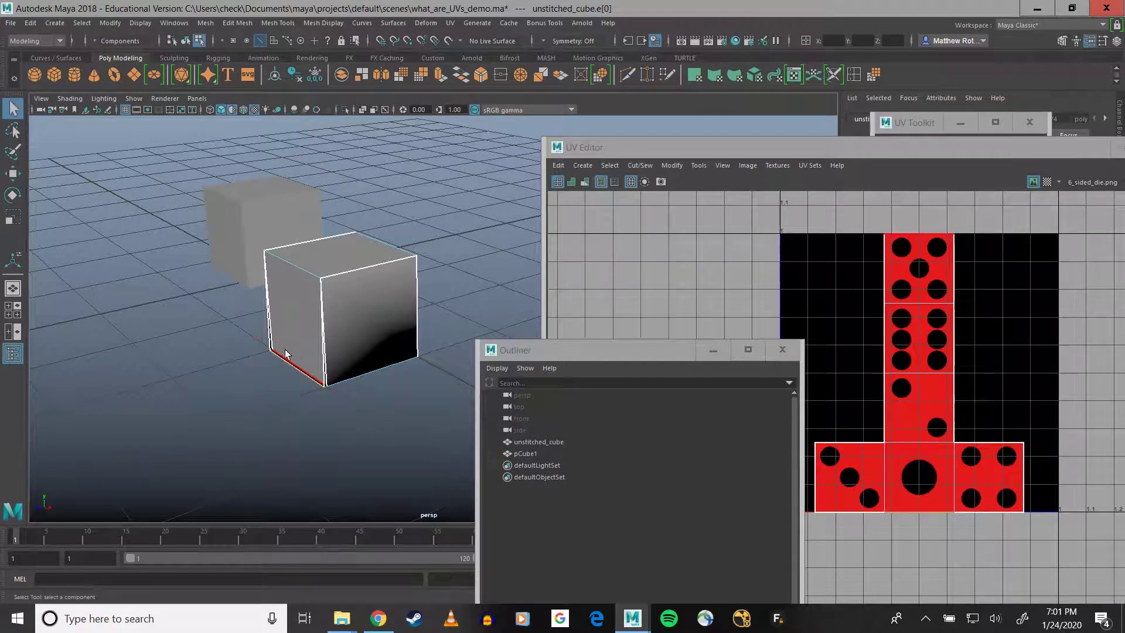
pyautogui.click(293, 360)
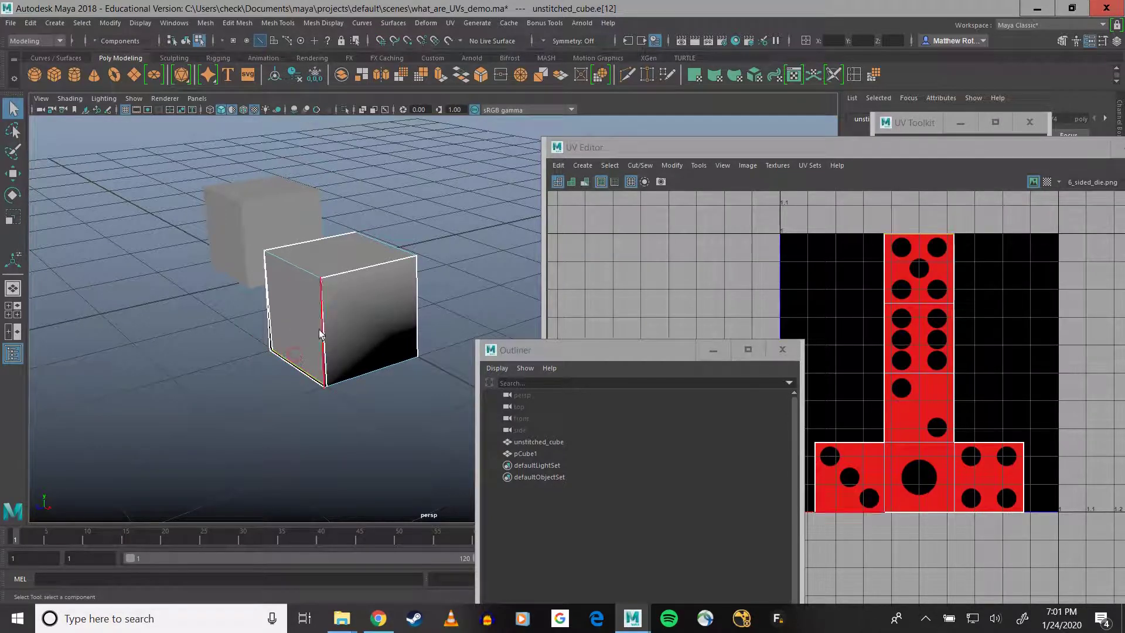
pyautogui.click(381, 43)
pyautogui.press('w')
pyautogui.keyDown('alt'); pyautogui.moveTo(358, 366); pyautogui.dragTo(324, 387); pyautogui.keyUp('alt')
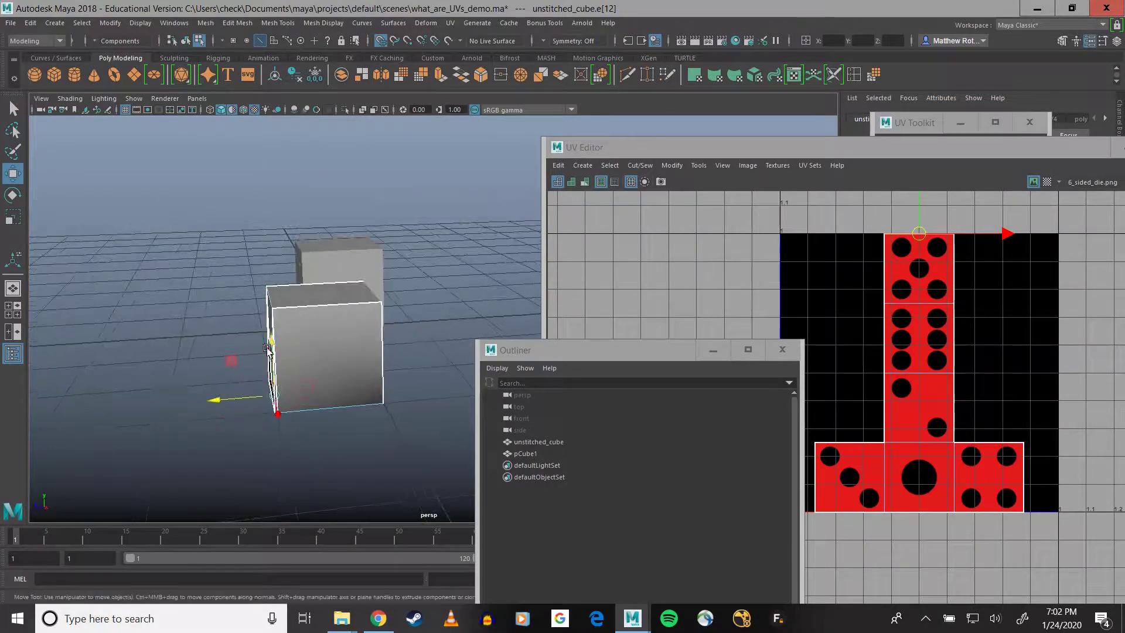
pyautogui.moveTo(271, 342); pyautogui.dragTo(191, 400)
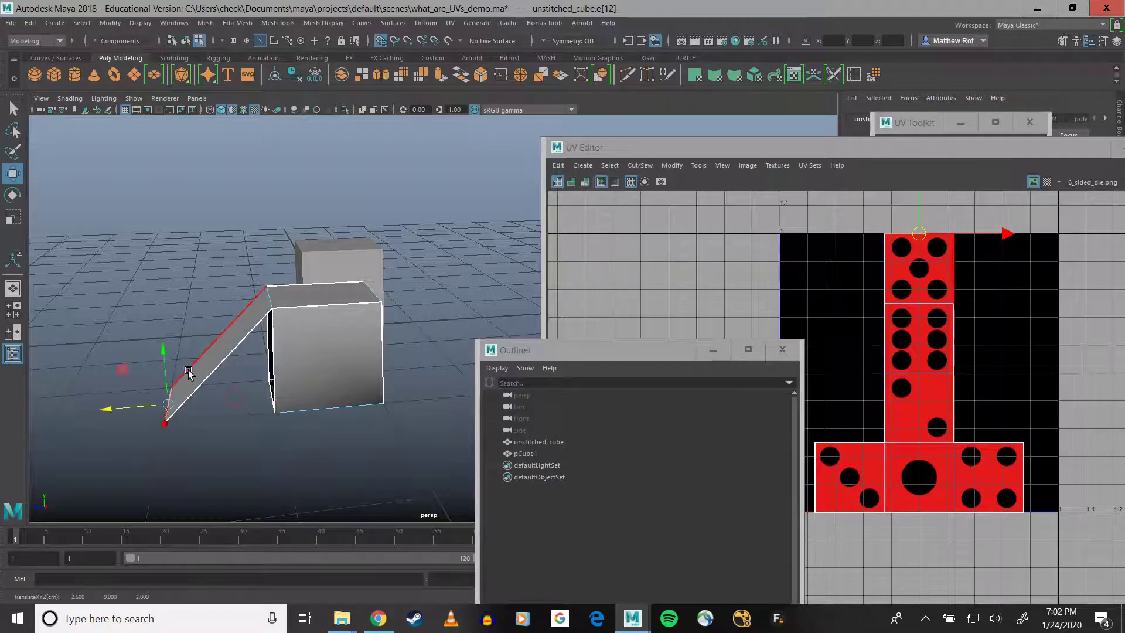
pyautogui.moveTo(161, 357); pyautogui.dragTo(163, 324)
pyautogui.keyDown('alt'); pyautogui.moveTo(228, 308); pyautogui.dragTo(157, 327, button='middle'); pyautogui.keyUp('alt')
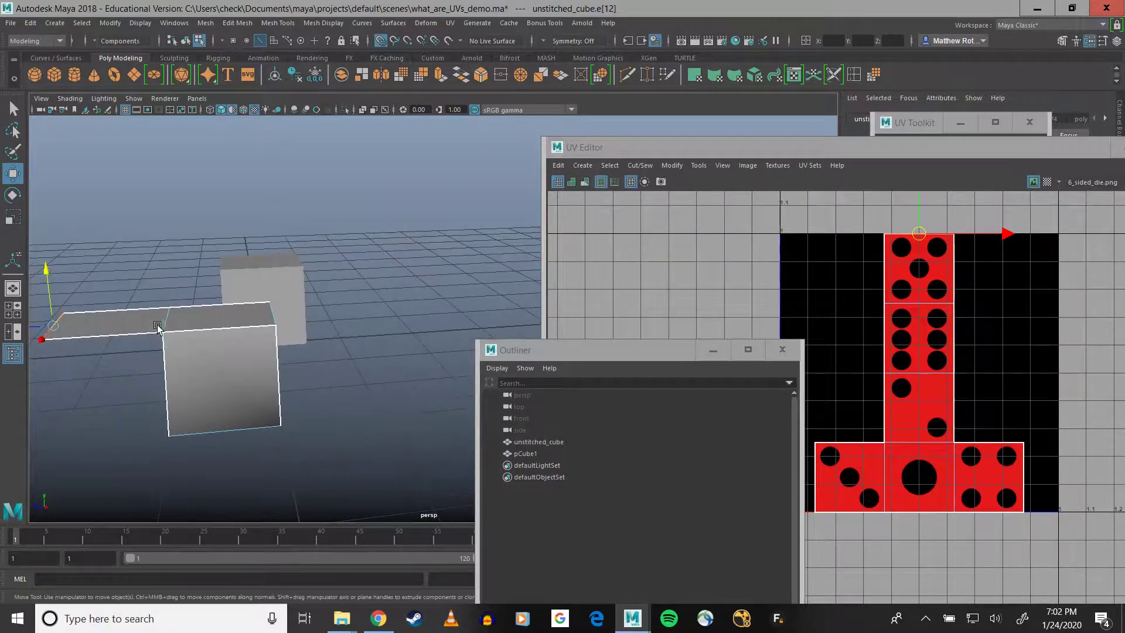
pyautogui.keyDown('alt'); pyautogui.moveTo(157, 327); pyautogui.dragTo(160, 349); pyautogui.keyUp('alt')
pyautogui.keyDown('alt'); pyautogui.moveTo(160, 349); pyautogui.dragTo(180, 326, button='middle'); pyautogui.keyUp('alt')
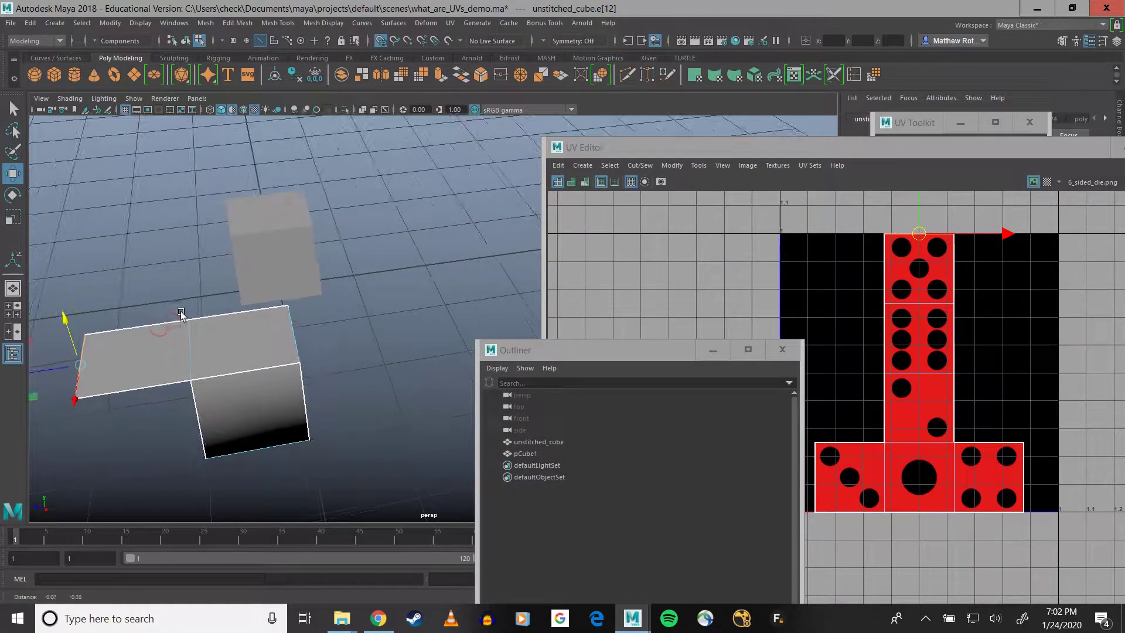
# - Raise the outer two edges of unstitched_cube's unfolded strip together and shift the inner one until the former top face stands upright
pyautogui.keyDown('shift'); pyautogui.click(185, 342); pyautogui.keyUp('shift')
pyautogui.moveTo(125, 313); pyautogui.dragTo(189, 265)
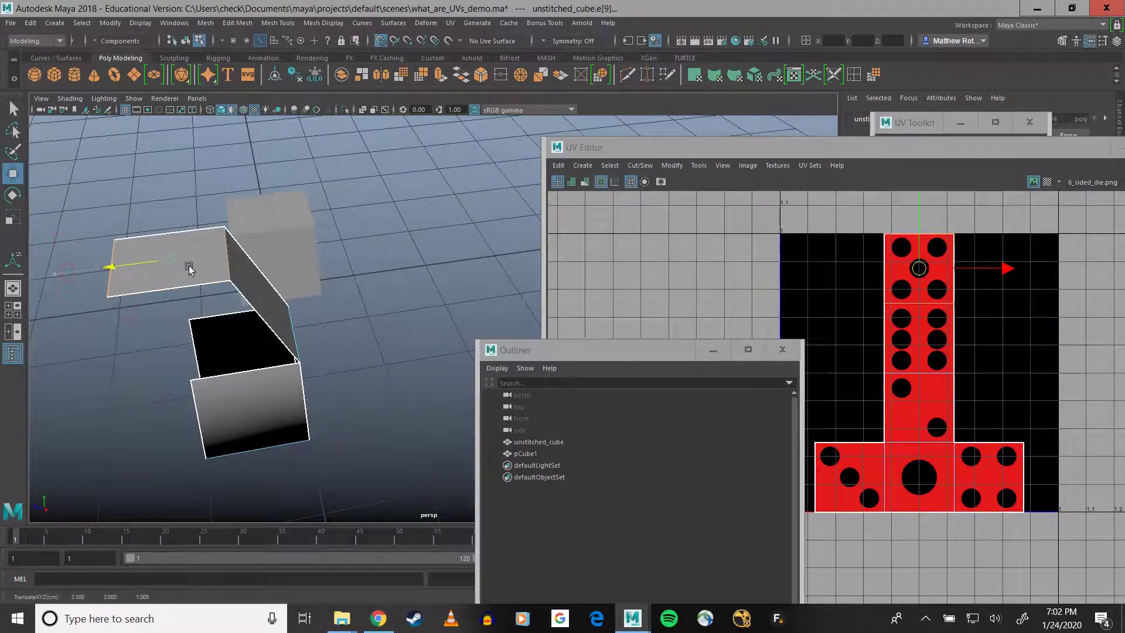
pyautogui.keyDown('alt'); pyautogui.moveTo(246, 237); pyautogui.dragTo(260, 207); pyautogui.keyUp('alt')
pyautogui.moveTo(157, 201)
pyautogui.mouseDown()
pyautogui.moveTo(246, 197)
pyautogui.moveTo(147, 201)
pyautogui.mouseUp()
pyautogui.moveTo(229, 172); pyautogui.dragTo(266, 210)
pyautogui.click(227, 226)
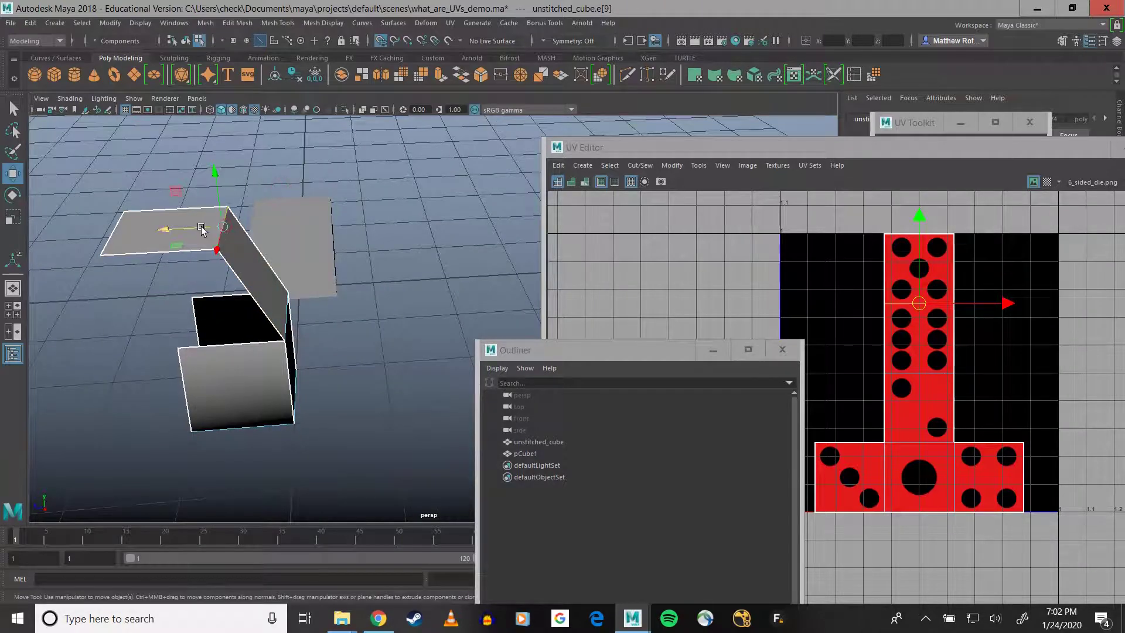
pyautogui.moveTo(201, 226); pyautogui.dragTo(265, 228)
# - Move the strip's free end edge up and inward until the two unfolded faces form a straight column above the upright side
pyautogui.click(122, 222)
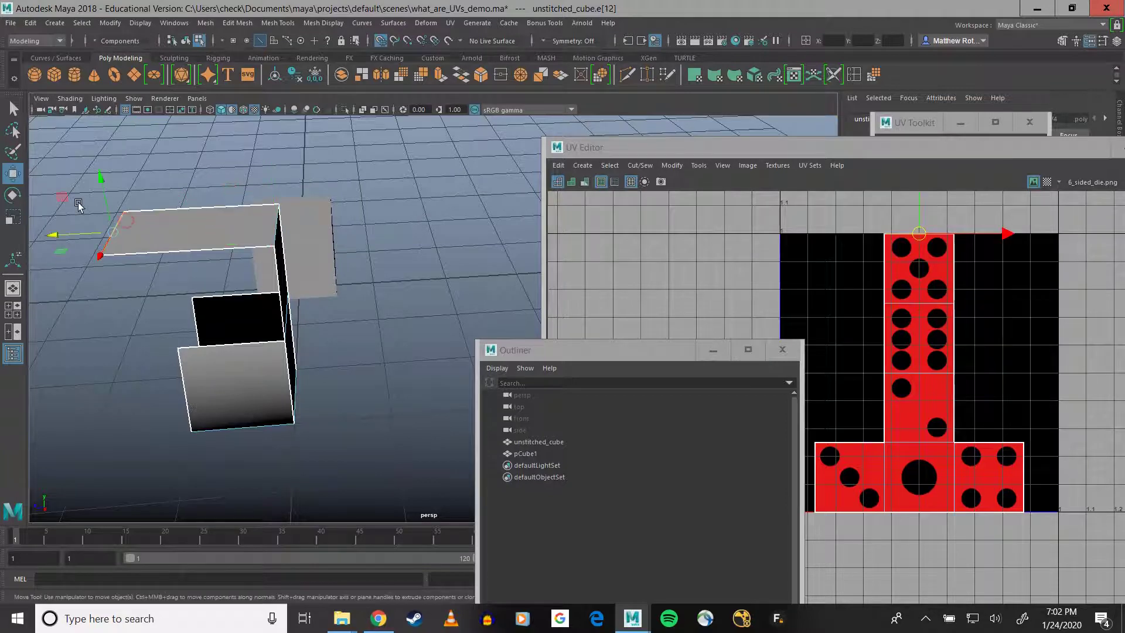
pyautogui.moveTo(72, 203); pyautogui.dragTo(367, 134)
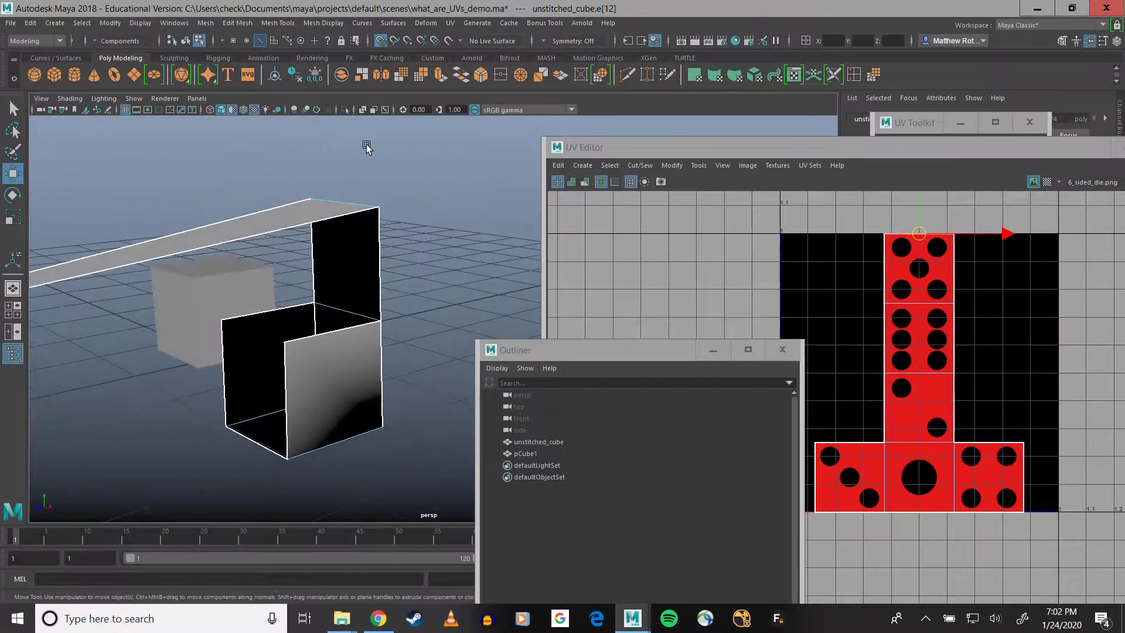
pyautogui.hotkey('ctrl', 'z')
pyautogui.moveTo(183, 165); pyautogui.dragTo(185, 141)
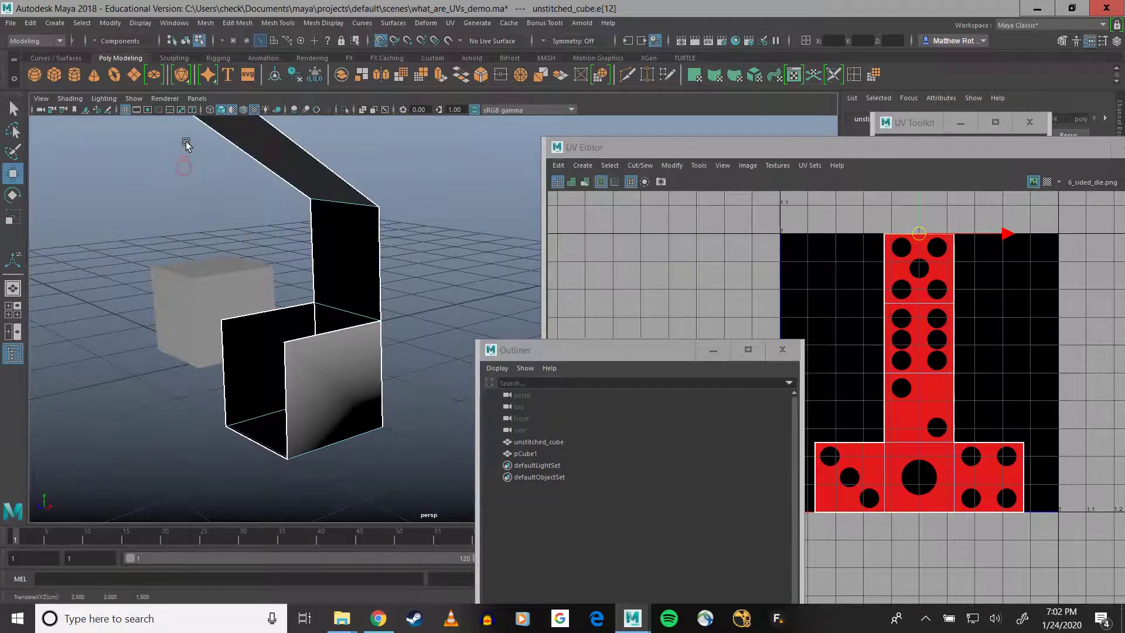
pyautogui.keyDown('alt'); pyautogui.moveTo(221, 148); pyautogui.dragTo(175, 252, button='middle'); pyautogui.keyUp('alt')
pyautogui.moveTo(54, 209); pyautogui.dragTo(253, 181)
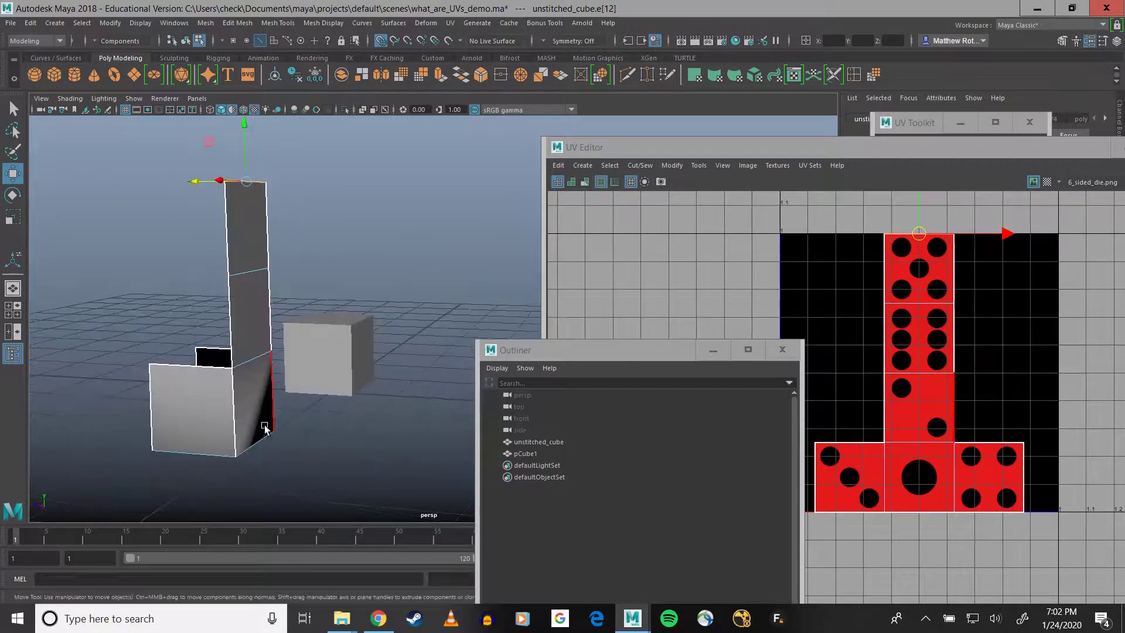
# - Select the column's end and fold edges, place the pivot at its base and rotate the column outward toward the ground
pyautogui.keyDown('shift'); pyautogui.click(250, 269); pyautogui.keyUp('shift')
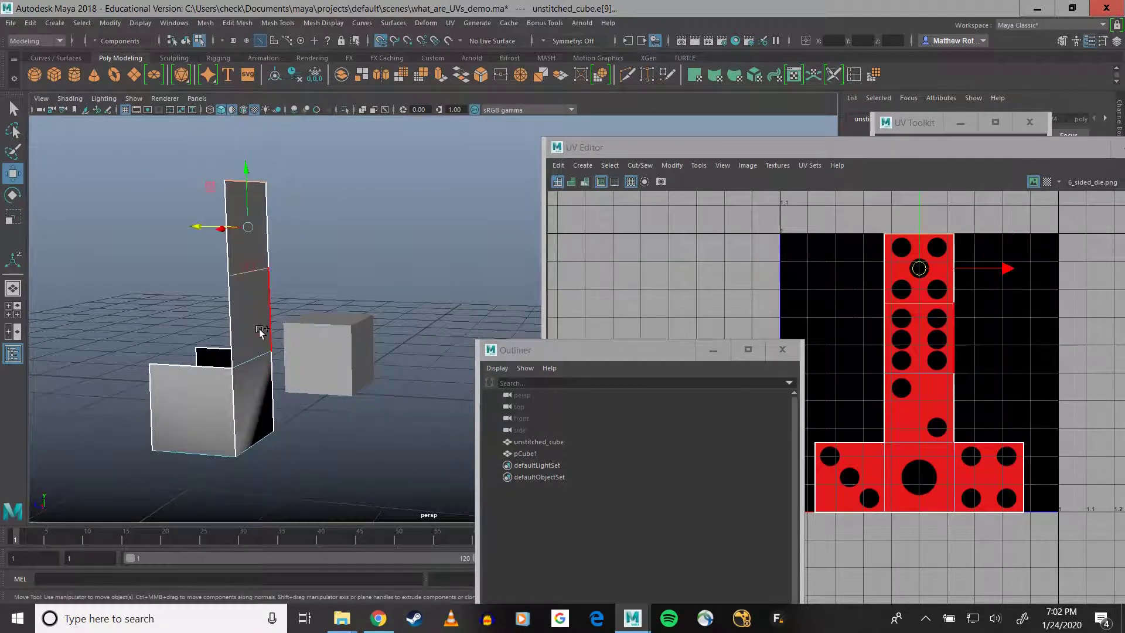
pyautogui.keyDown('shift'); pyautogui.click(252, 358); pyautogui.keyUp('shift')
pyautogui.keyDown('shift'); pyautogui.click(261, 439); pyautogui.keyUp('shift')
pyautogui.keyDown('alt'); pyautogui.moveTo(345, 402); pyautogui.dragTo(295, 313, button='middle'); pyautogui.keyUp('alt')
pyautogui.keyDown('alt'); pyautogui.moveTo(295, 313); pyautogui.dragTo(353, 318); pyautogui.keyUp('alt')
pyautogui.keyDown('alt'); pyautogui.moveTo(353, 319); pyautogui.dragTo(355, 327, button='middle'); pyautogui.keyUp('alt')
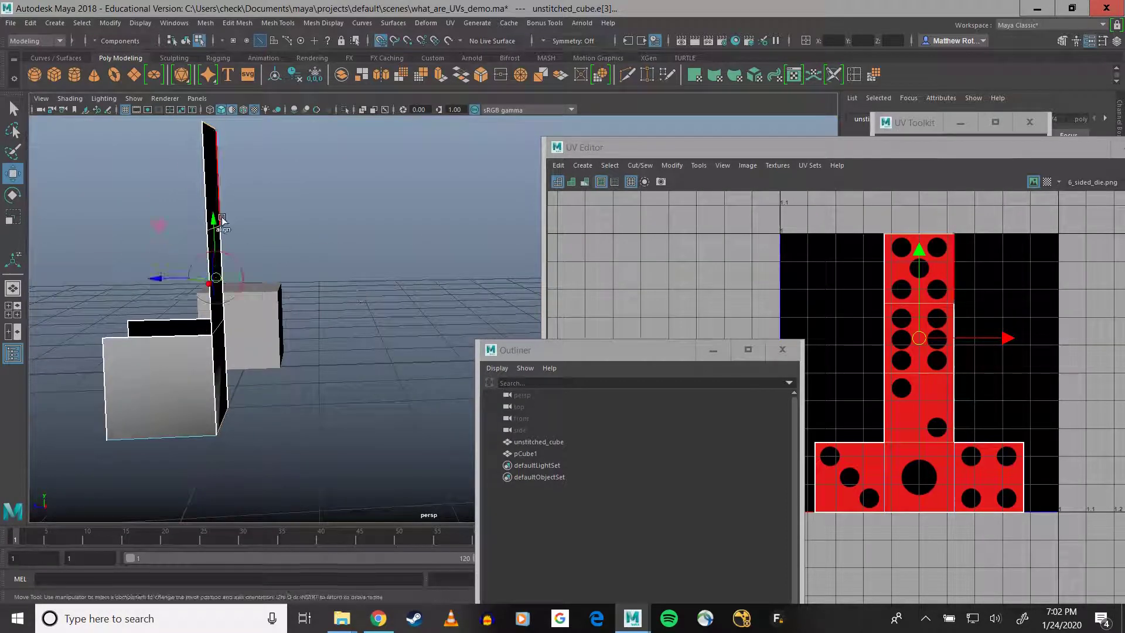
pyautogui.press('d')
pyautogui.moveTo(215, 222); pyautogui.dragTo(333, 469)
pyautogui.press('e')
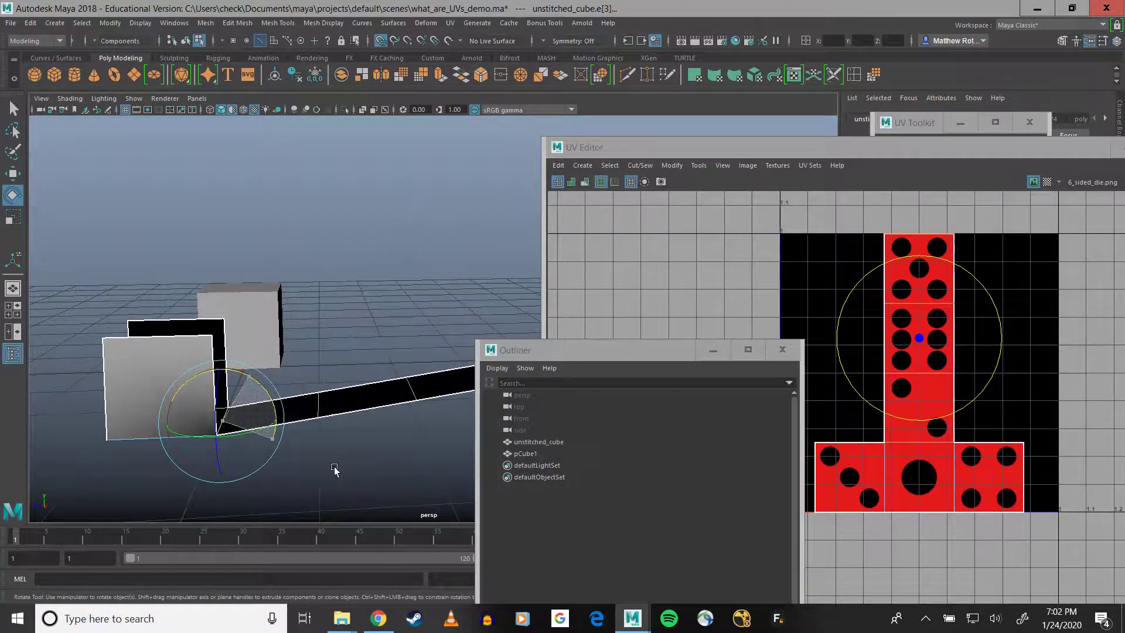
# - Select the strip's far end edge in edge mode and reset the Move tool's custom pivot in Tool Settings
pyautogui.keyDown('alt'); pyautogui.moveTo(347, 383); pyautogui.dragTo(264, 287, button='middle'); pyautogui.keyUp('alt')
pyautogui.keyDown('alt'); pyautogui.moveTo(389, 311); pyautogui.dragTo(314, 312); pyautogui.keyUp('alt')
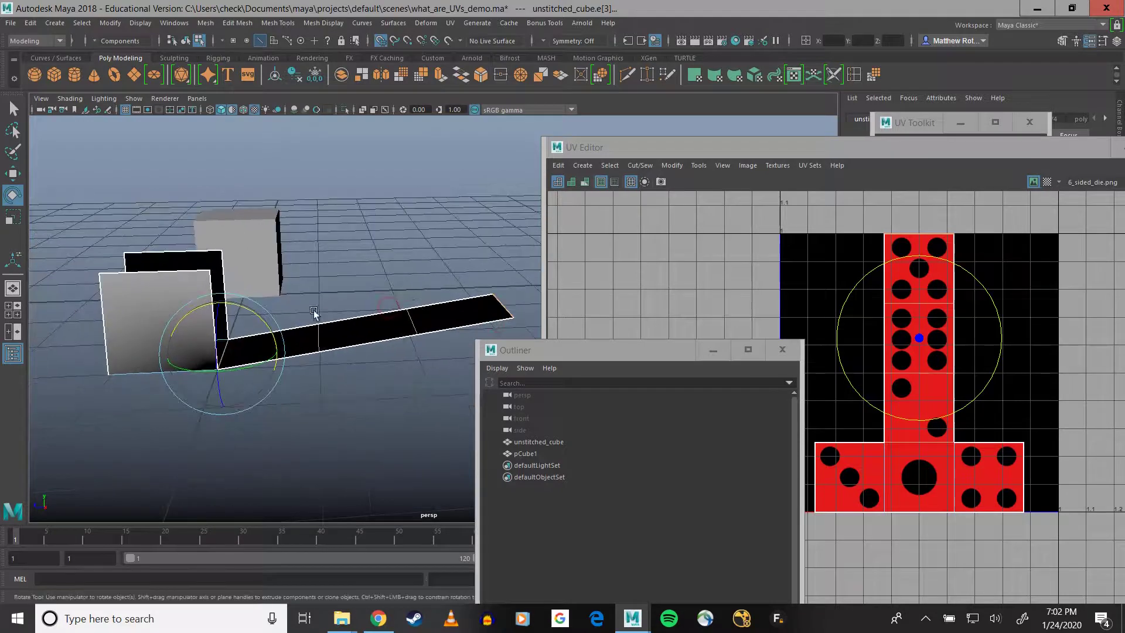
pyautogui.keyDown('alt'); pyautogui.moveTo(449, 283); pyautogui.dragTo(442, 300); pyautogui.keyUp('alt')
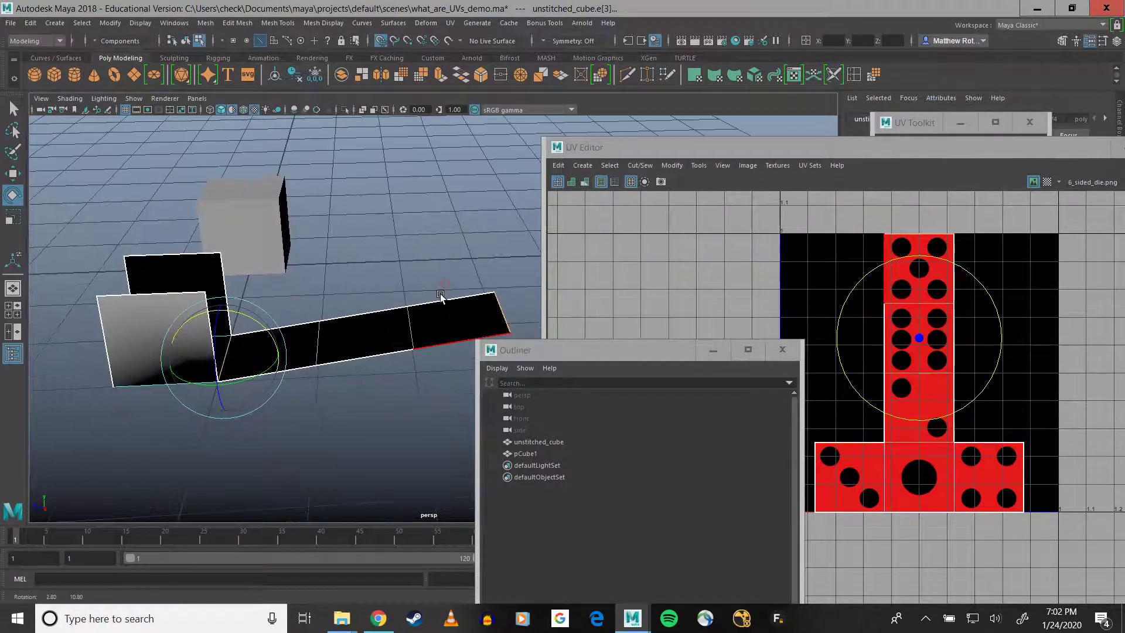
pyautogui.keyDown('alt'); pyautogui.moveTo(374, 344); pyautogui.dragTo(374, 334); pyautogui.keyUp('alt')
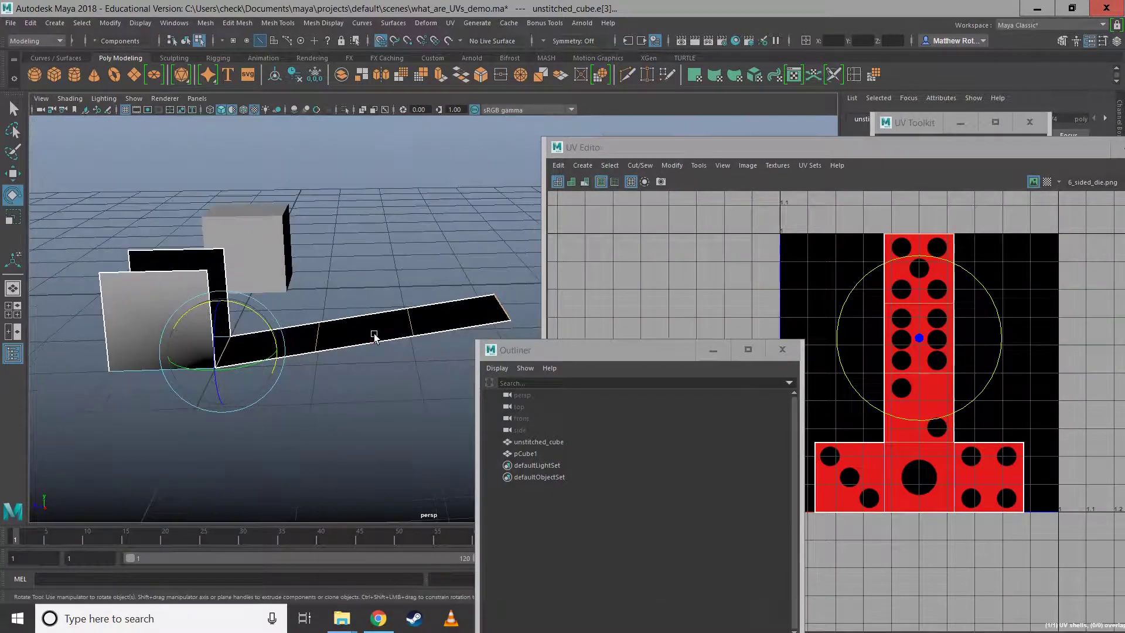
pyautogui.moveTo(374, 333); pyautogui.dragTo(375, 268, button='right')
pyautogui.click(483, 295)
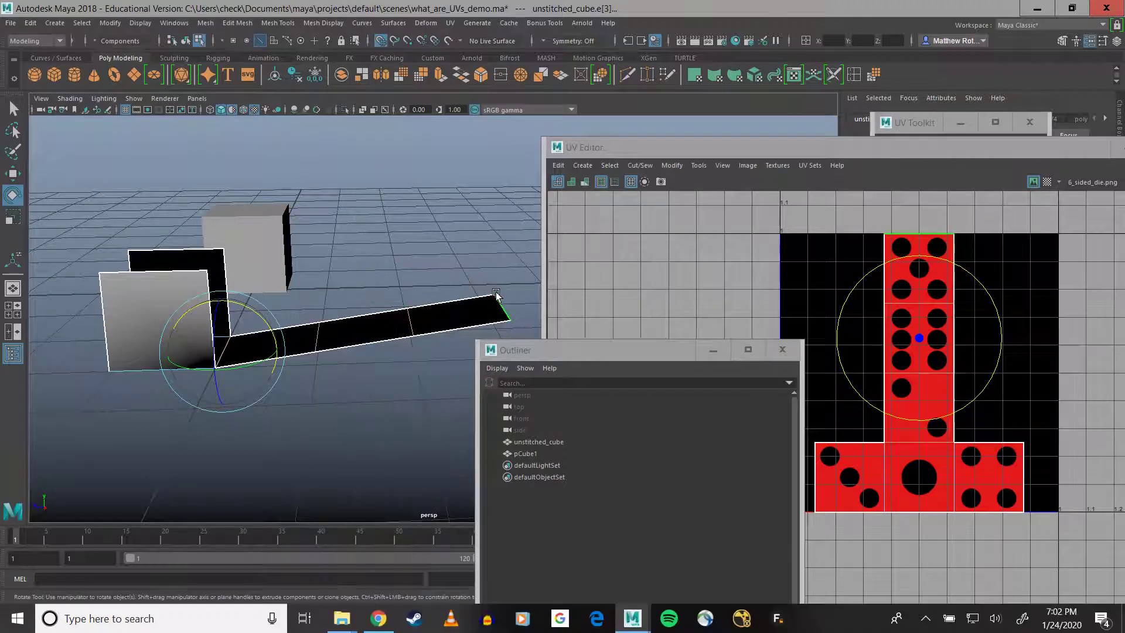
pyautogui.keyDown('alt'); pyautogui.moveTo(484, 295); pyautogui.dragTo(401, 193, button='middle'); pyautogui.keyUp('alt')
pyautogui.press('w')
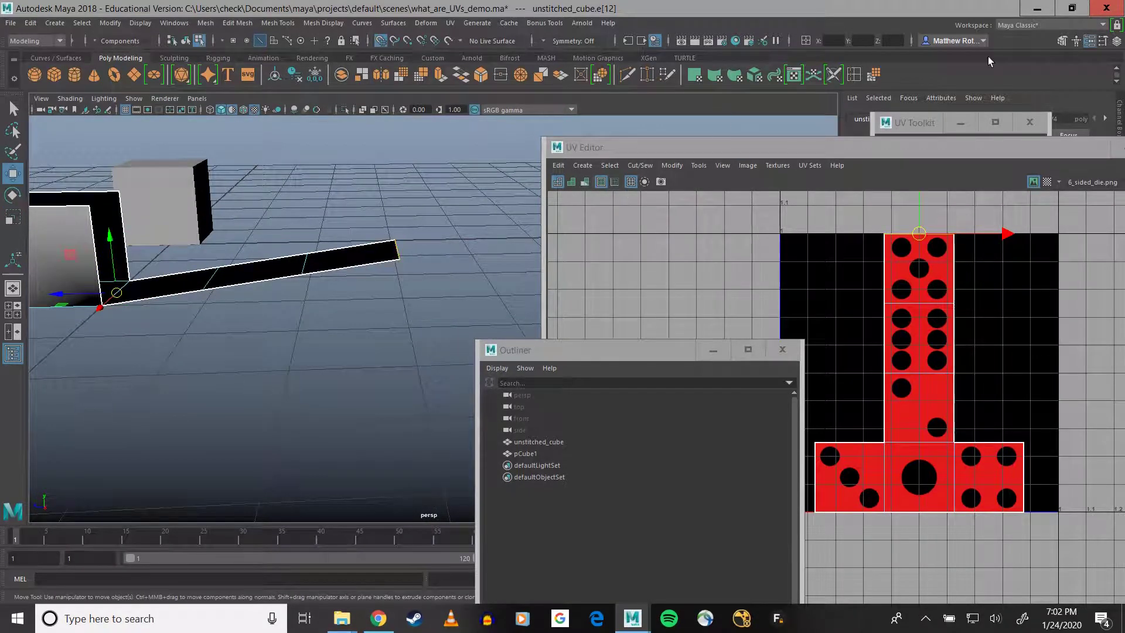
pyautogui.click(1104, 41)
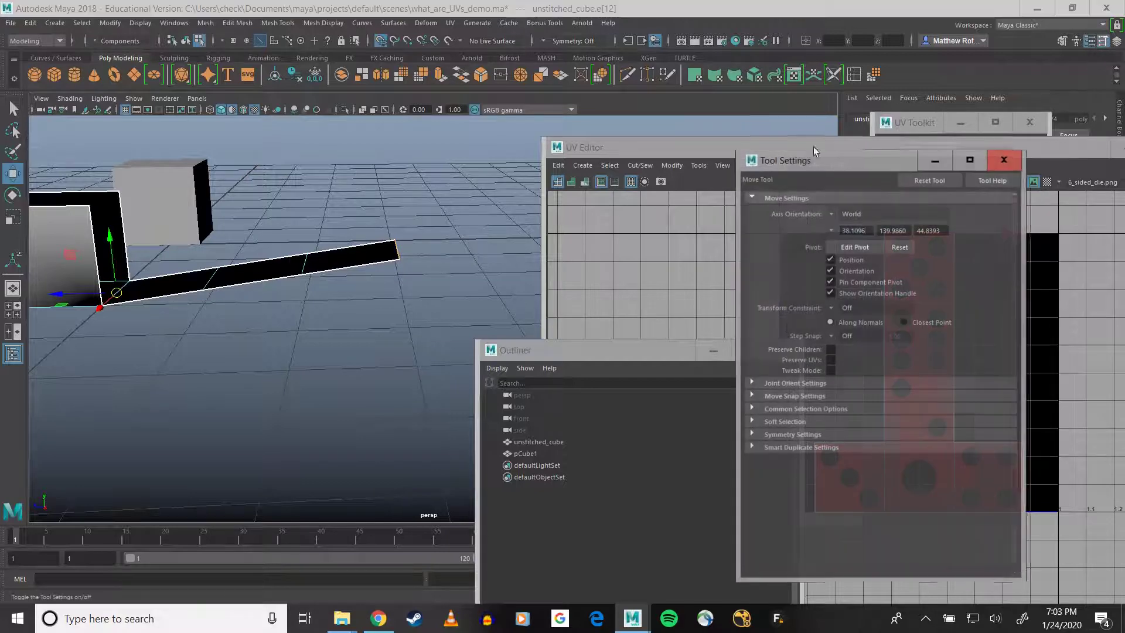
pyautogui.click(905, 246)
# - Lower the strip's end edge and its two fold edges one by one until the strip lies level with the base face
pyautogui.moveTo(397, 223); pyautogui.dragTo(404, 261)
pyautogui.click(305, 262)
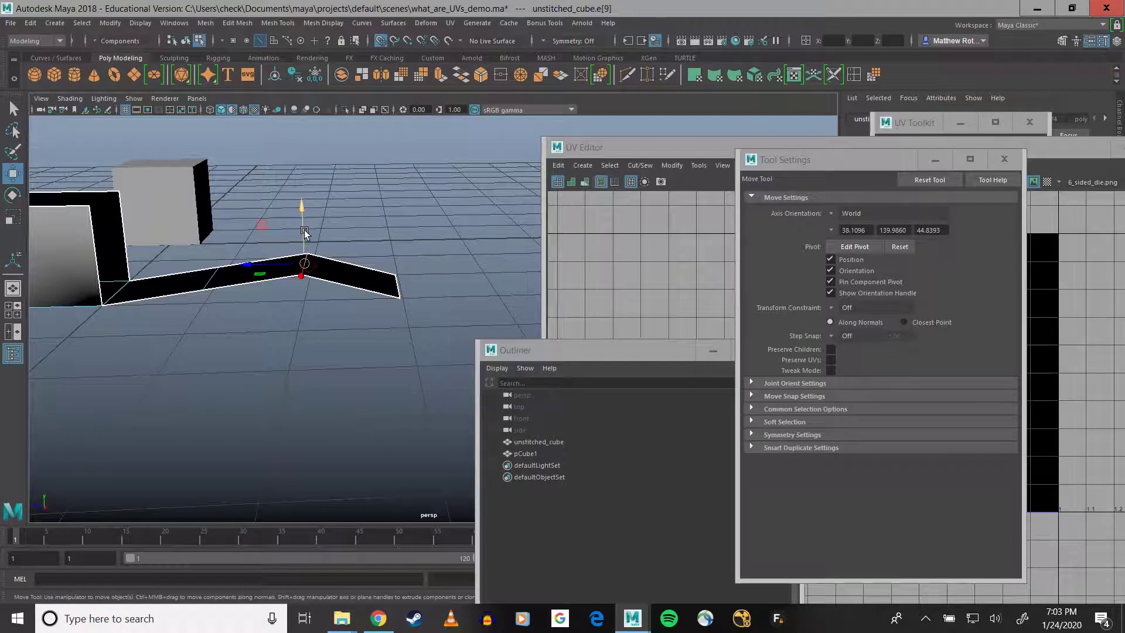
pyautogui.moveTo(304, 236); pyautogui.dragTo(304, 261)
pyautogui.click(210, 277)
pyautogui.moveTo(210, 250); pyautogui.dragTo(210, 264)
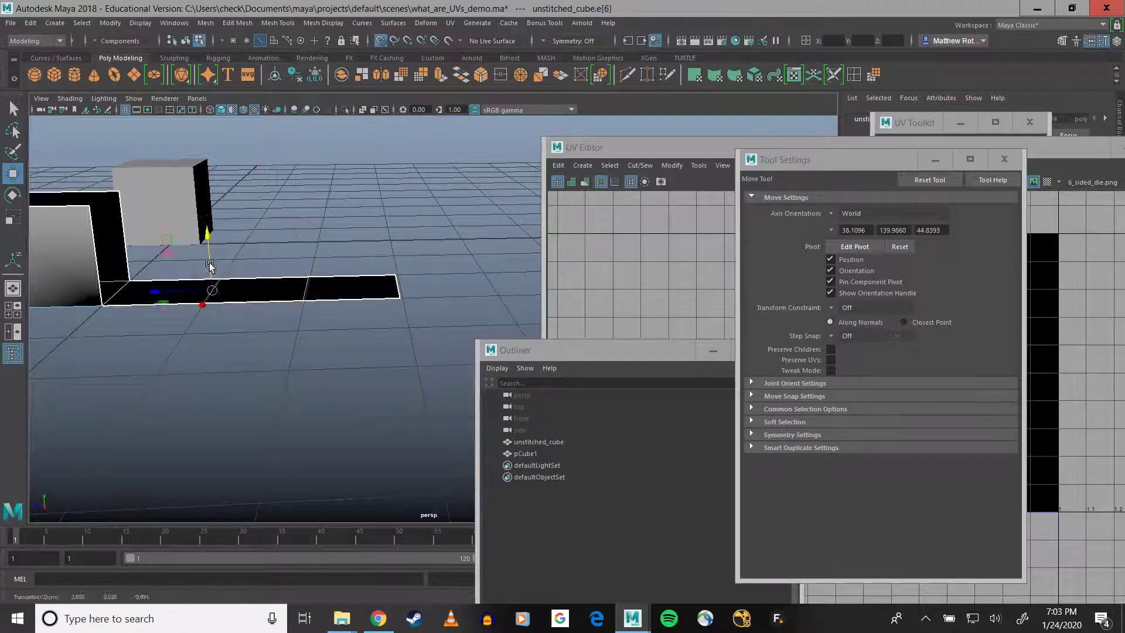
# - Unfold one of the remaining upright side faces by moving its free upper edge outward and down level with the base
pyautogui.keyDown('alt'); pyautogui.moveTo(165, 229); pyautogui.dragTo(295, 189, button='middle'); pyautogui.keyUp('alt')
pyautogui.keyDown('alt'); pyautogui.moveTo(295, 188); pyautogui.dragTo(237, 223); pyautogui.keyUp('alt')
pyautogui.click(181, 198)
pyautogui.moveTo(269, 164); pyautogui.dragTo(276, 256)
pyautogui.keyDown('alt'); pyautogui.moveTo(276, 257); pyautogui.dragTo(341, 261); pyautogui.keyUp('alt')
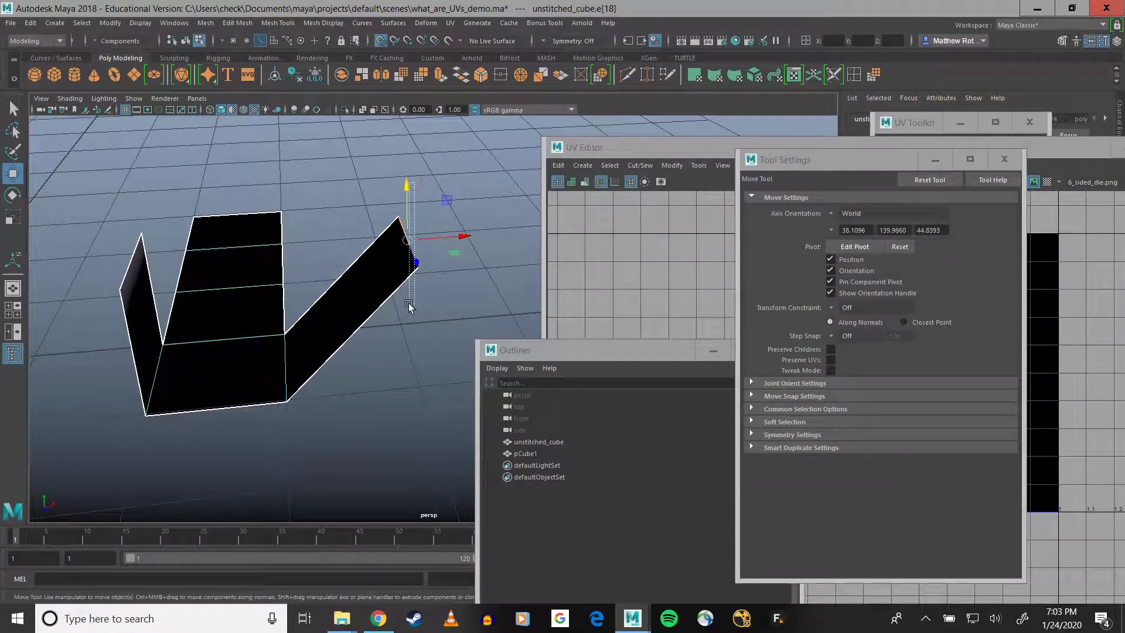
pyautogui.keyDown('shift'); pyautogui.click(386, 302); pyautogui.keyUp('shift')
pyautogui.click(407, 242)
pyautogui.moveTo(407, 200); pyautogui.dragTo(408, 339)
# - Unfold the last upright side face by moving its free edge outward and down, completing the flat T-shaped layout
pyautogui.click(123, 260)
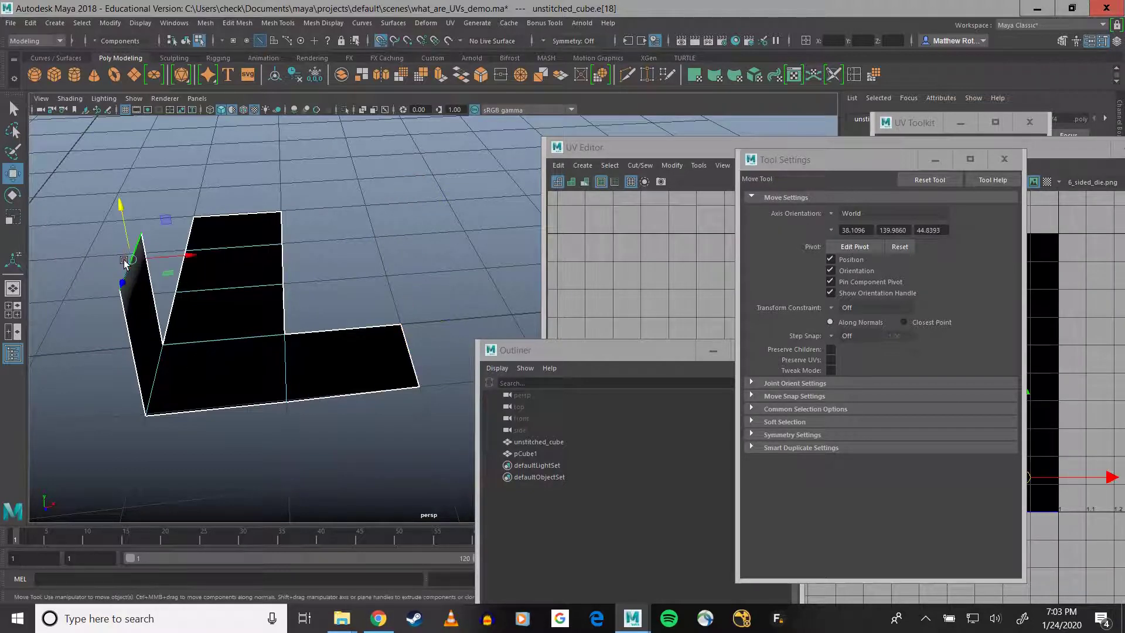
pyautogui.keyDown('alt'); pyautogui.moveTo(123, 259); pyautogui.dragTo(178, 213, button='middle'); pyautogui.keyUp('alt')
pyautogui.click(236, 165)
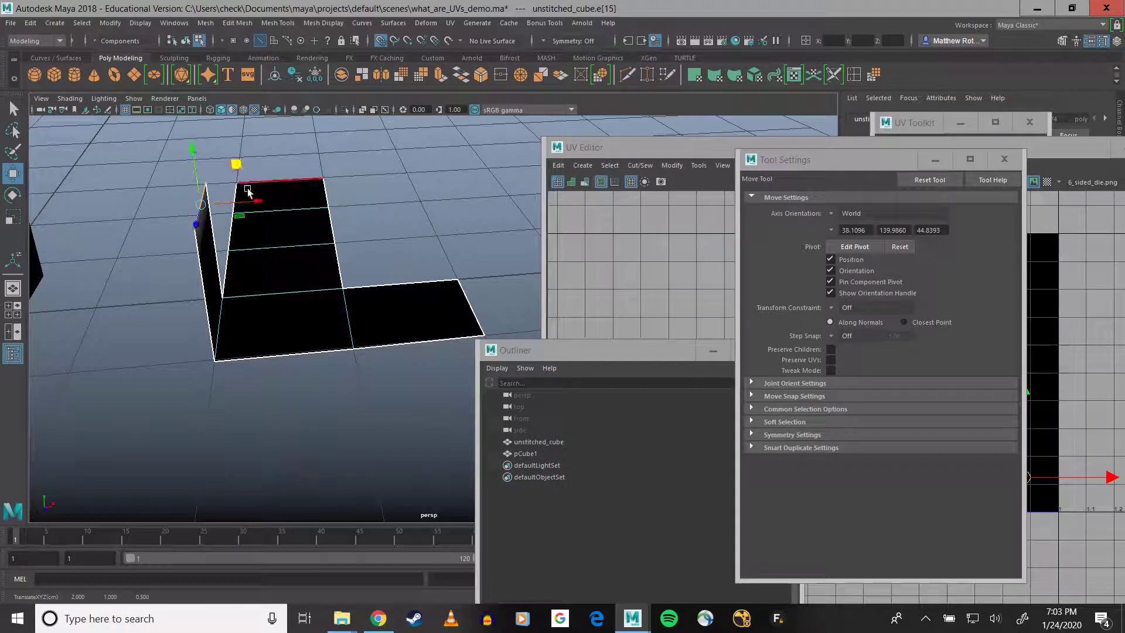
pyautogui.moveTo(253, 203); pyautogui.dragTo(112, 234)
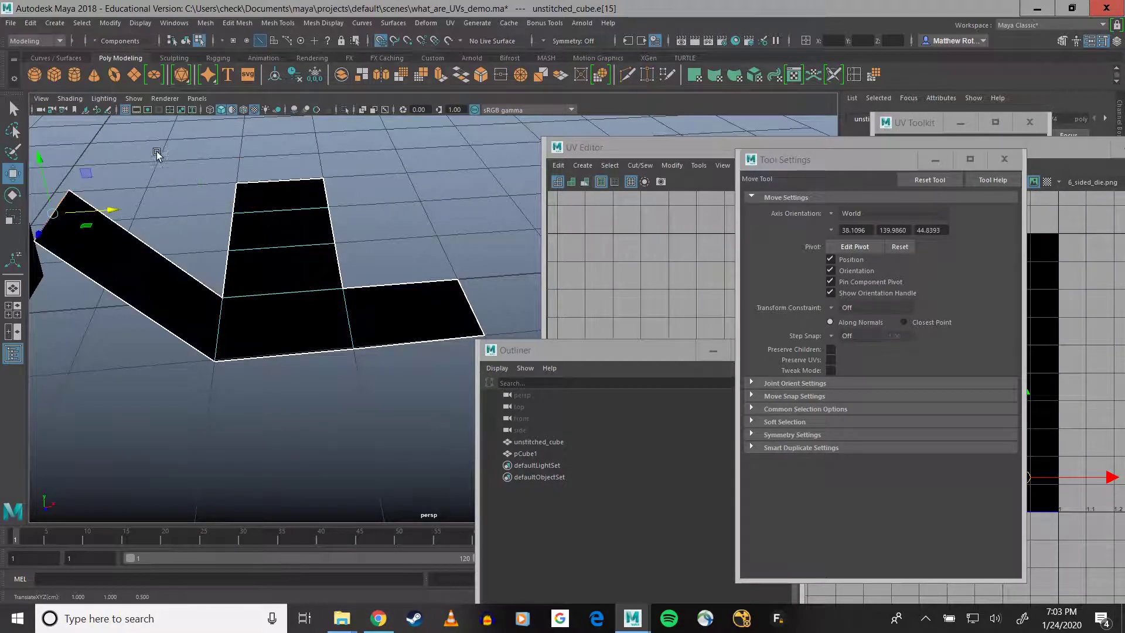
pyautogui.keyDown('alt'); pyautogui.moveTo(155, 151); pyautogui.dragTo(283, 124, button='middle'); pyautogui.keyUp('alt')
pyautogui.moveTo(227, 144); pyautogui.dragTo(238, 269)
pyautogui.scroll(-4, 266, 275)
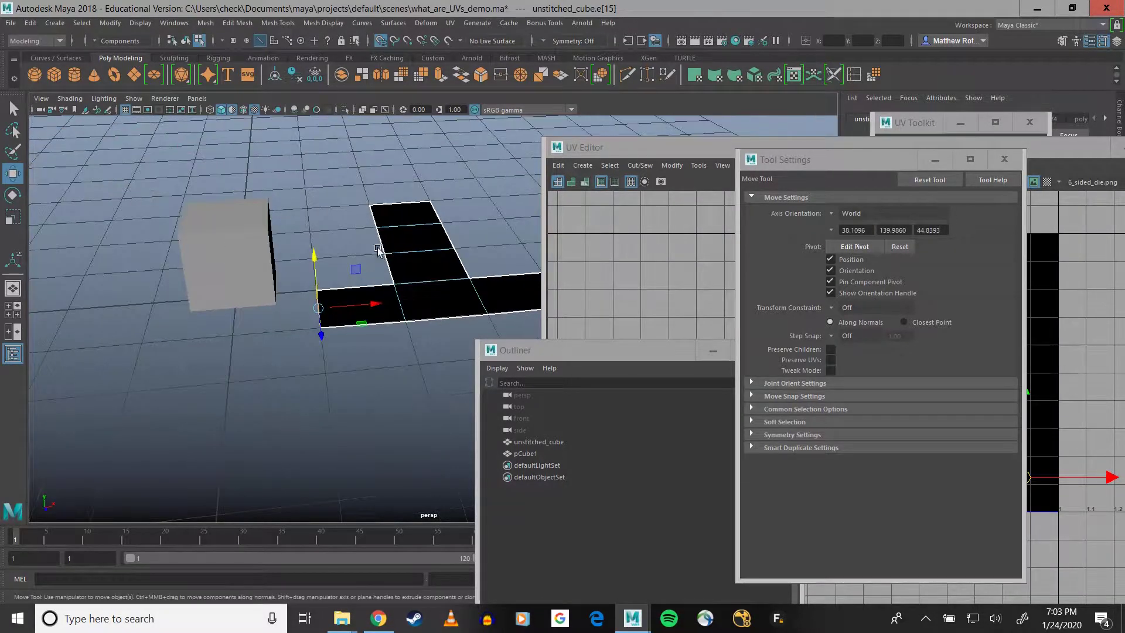
# - Select the first cube, close Tool Settings and compare the cube with the unfolded layout from several angles
pyautogui.keyDown('alt'); pyautogui.moveTo(334, 249); pyautogui.dragTo(204, 296); pyautogui.keyUp('alt')
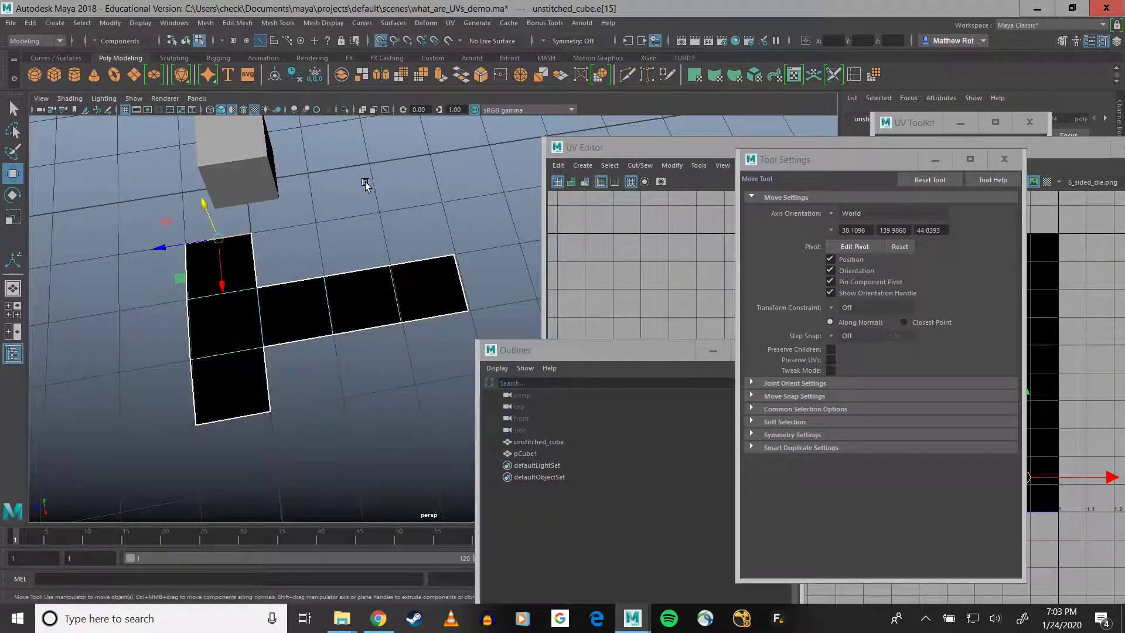
pyautogui.click(223, 164)
pyautogui.moveTo(840, 154); pyautogui.dragTo(306, 366)
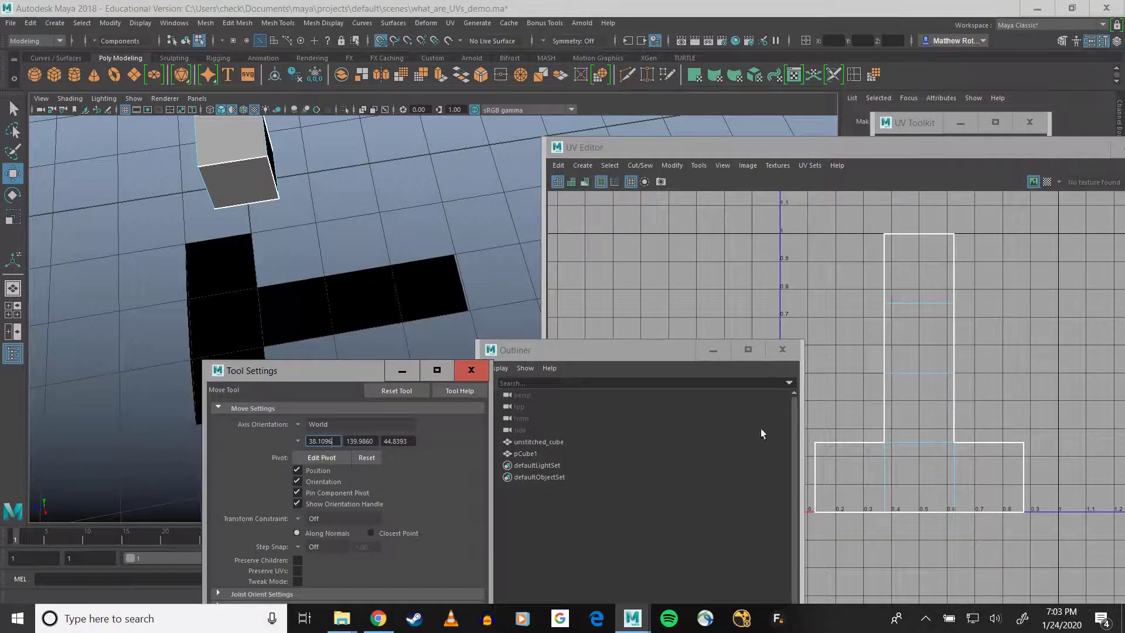
pyautogui.click(469, 375)
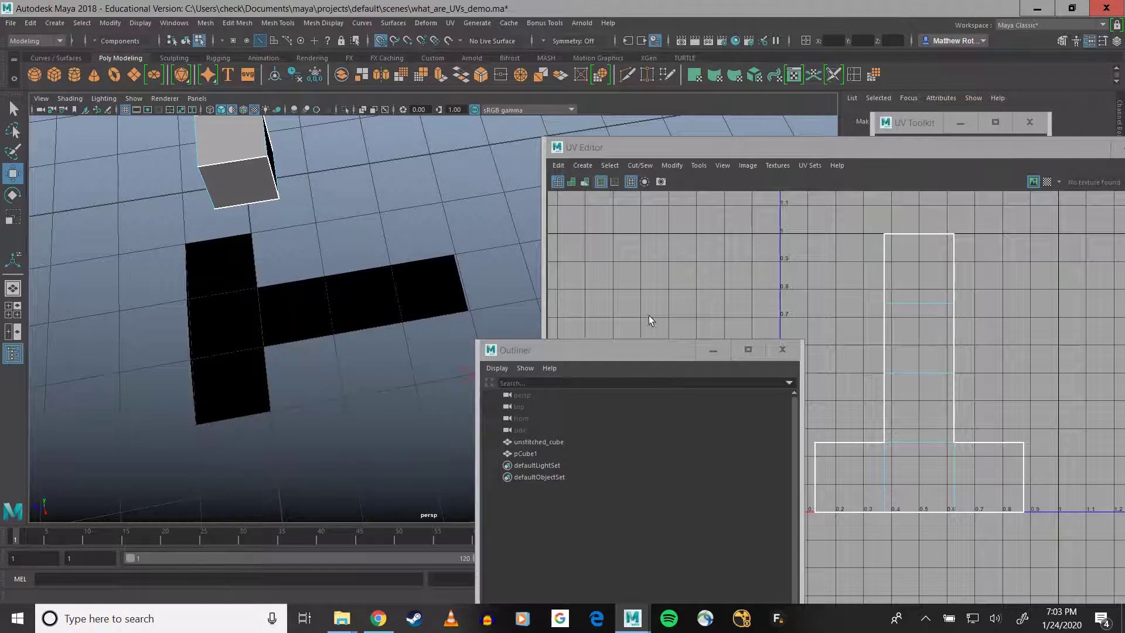
pyautogui.keyDown('alt'); pyautogui.moveTo(439, 334); pyautogui.dragTo(458, 281); pyautogui.keyUp('alt')
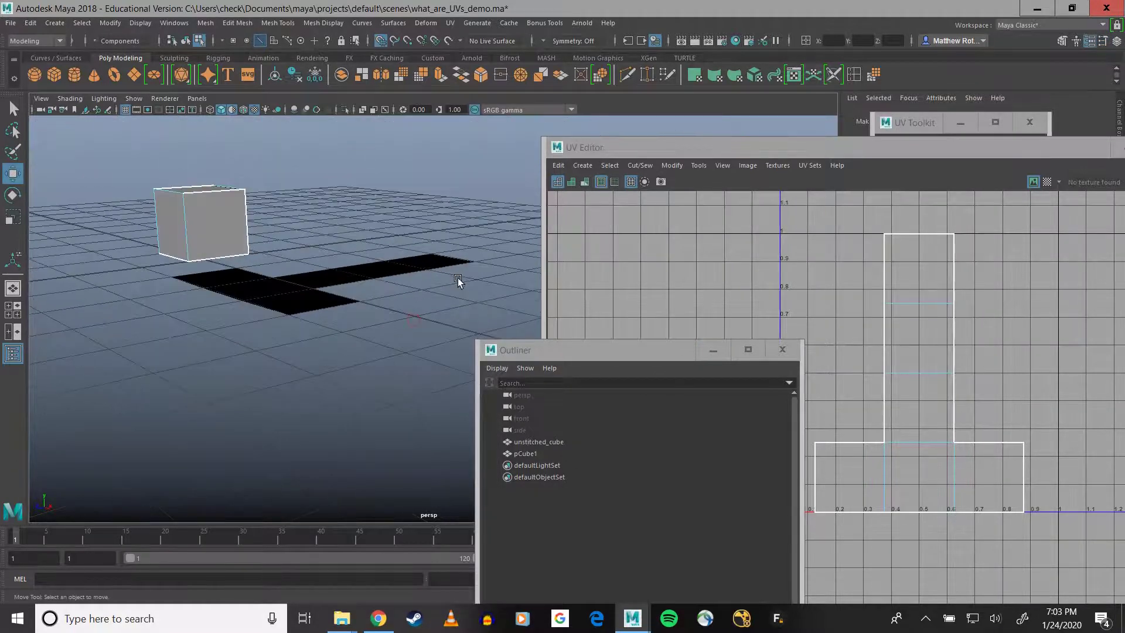
pyautogui.keyDown('alt'); pyautogui.moveTo(458, 281); pyautogui.dragTo(320, 335, button='middle'); pyautogui.keyUp('alt')
pyautogui.keyDown('alt'); pyautogui.moveTo(320, 335); pyautogui.dragTo(364, 275); pyautogui.keyUp('alt')
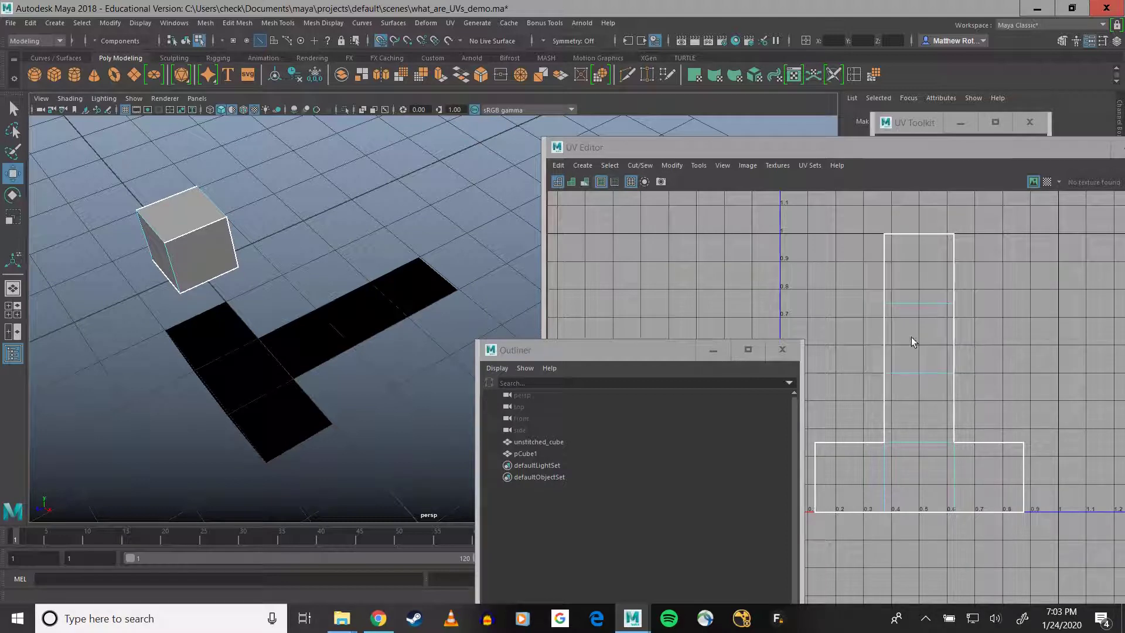
# - Open 6_sided_die.png from the sourceimages folder to examine the die texture, and return to Maya
pyautogui.click(343, 629)
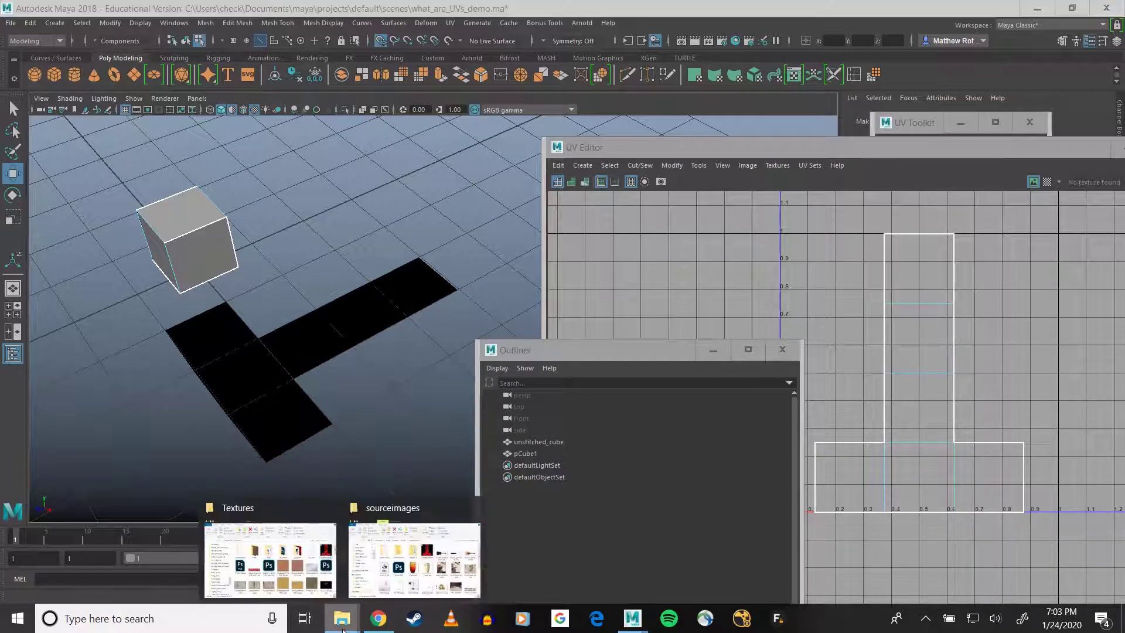
pyautogui.click(414, 560)
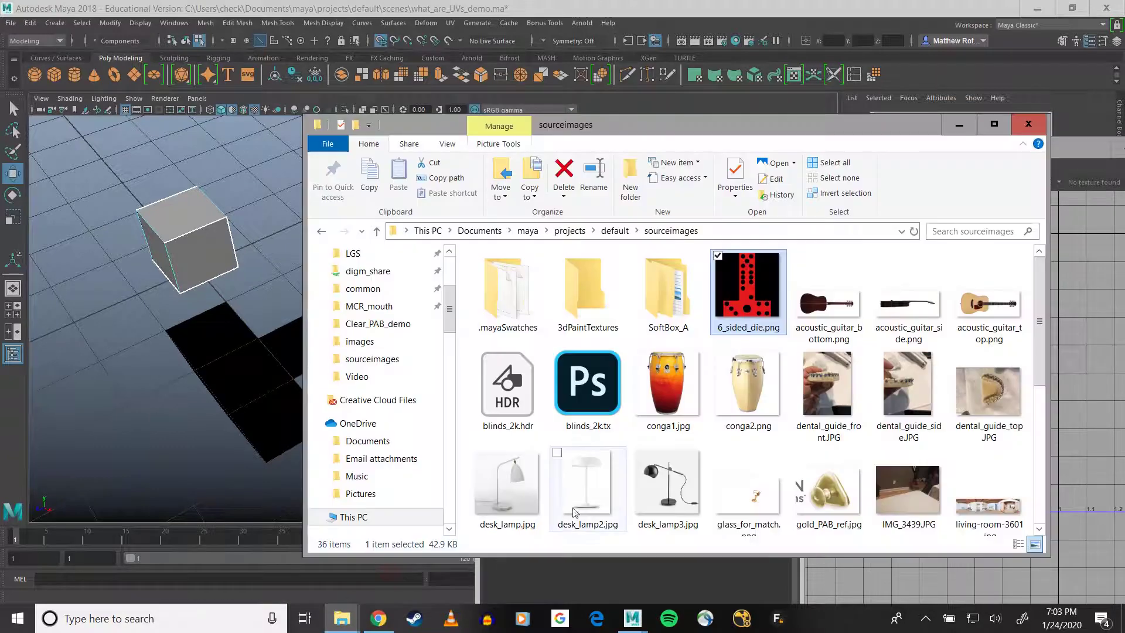
pyautogui.doubleClick(755, 278)
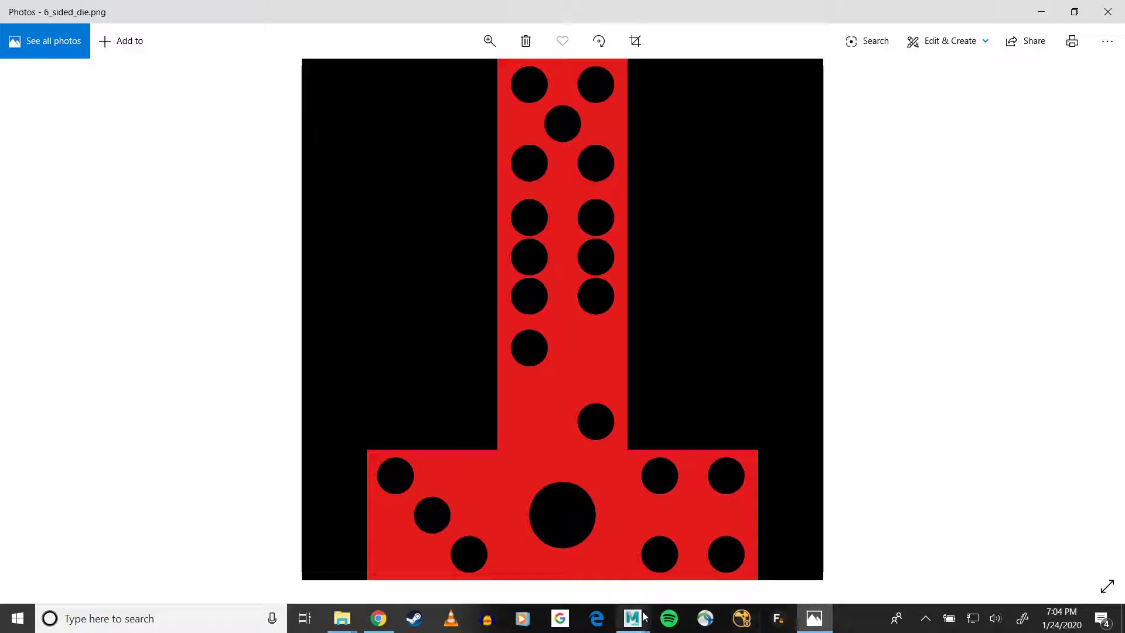
pyautogui.moveTo(644, 620)
pyautogui.click(673, 564)
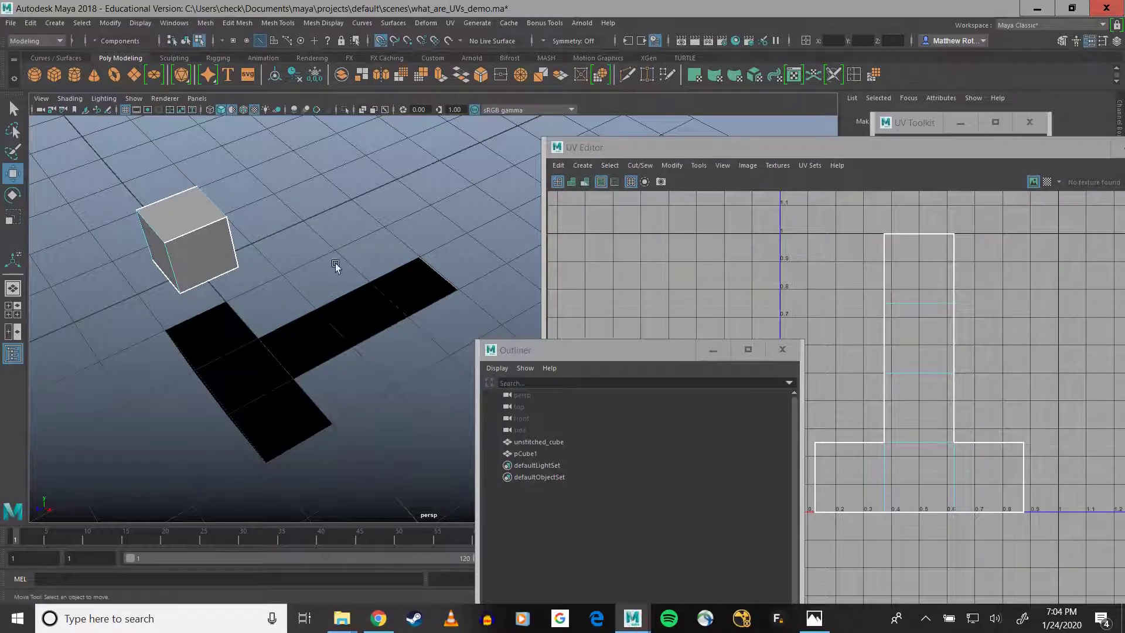
# - Close the Outliner and open the Hypershade with its node graph cleared
pyautogui.click(208, 257)
pyautogui.click(782, 350)
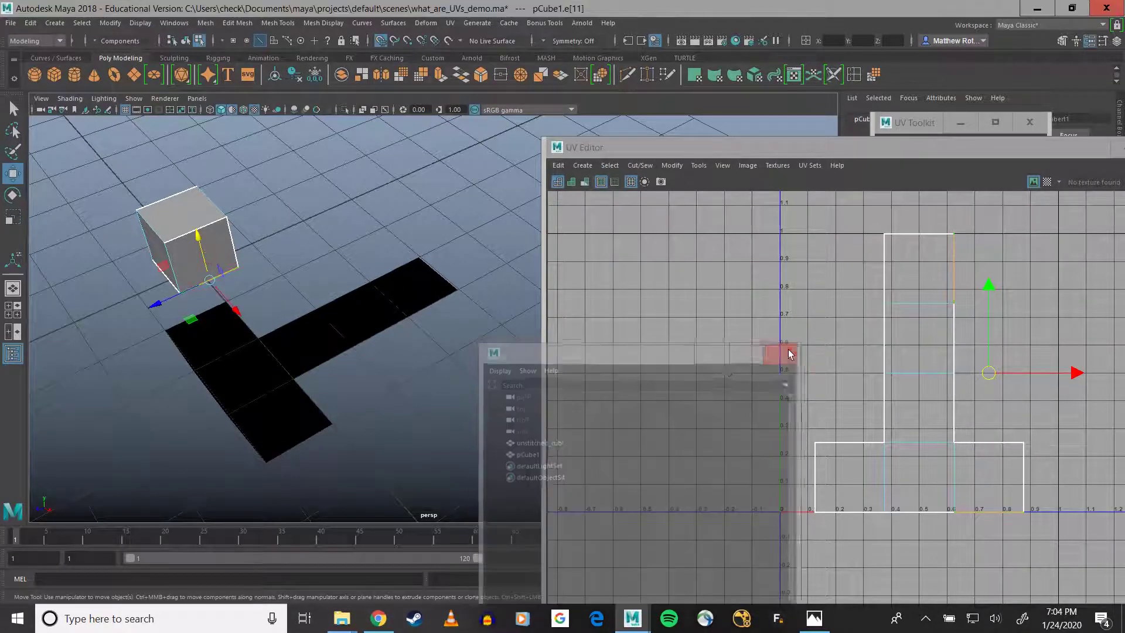
pyautogui.click(735, 40)
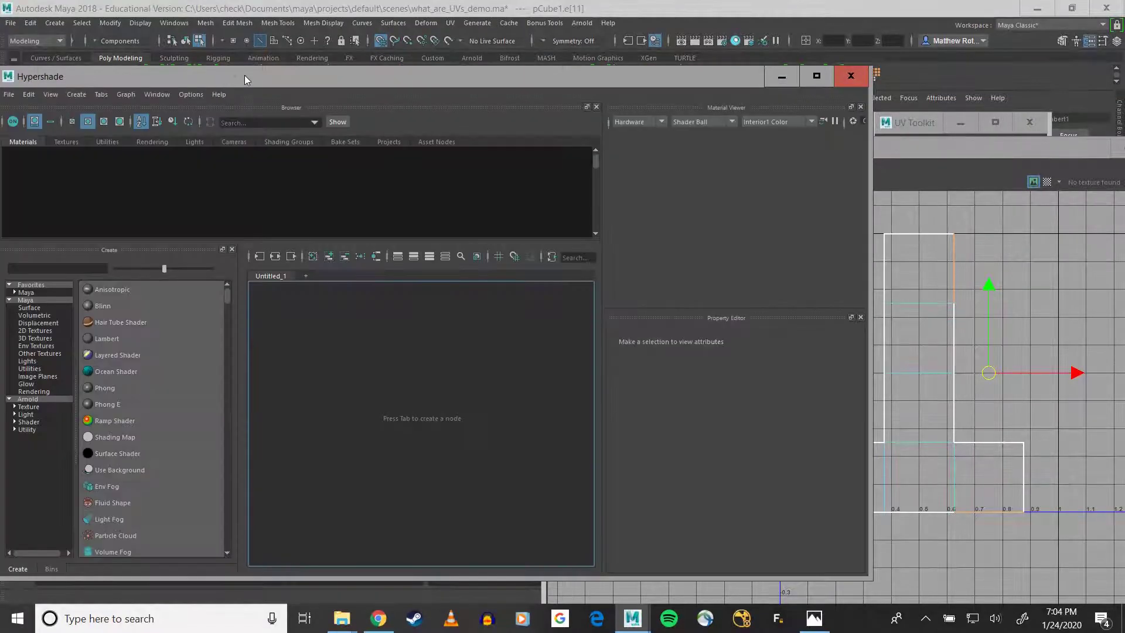
pyautogui.moveTo(244, 75); pyautogui.dragTo(385, 83)
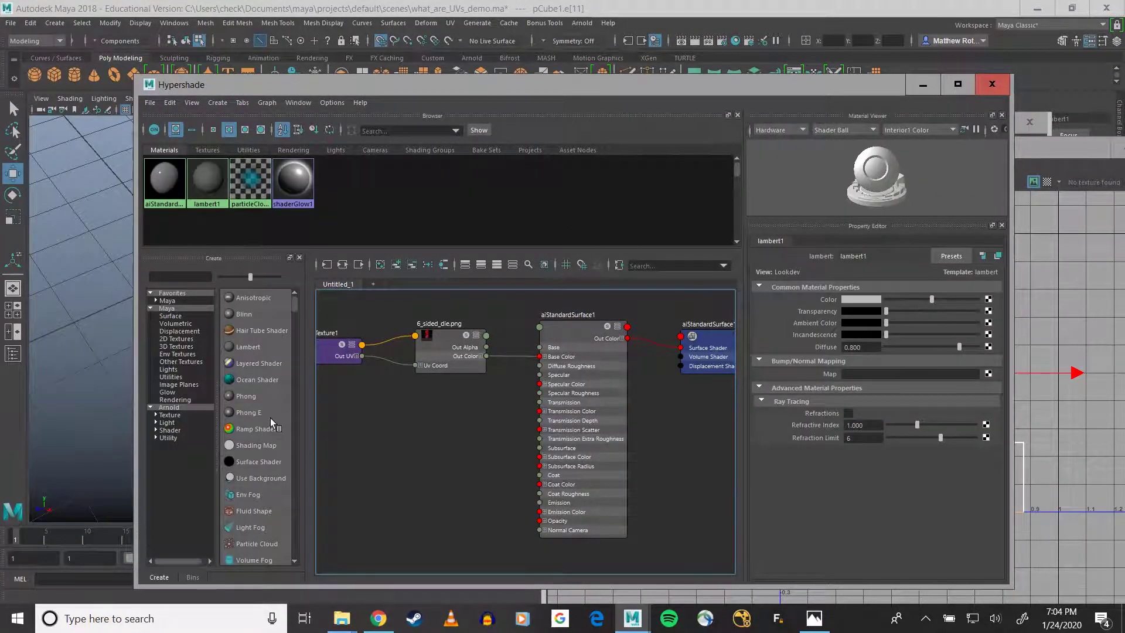
pyautogui.click(381, 265)
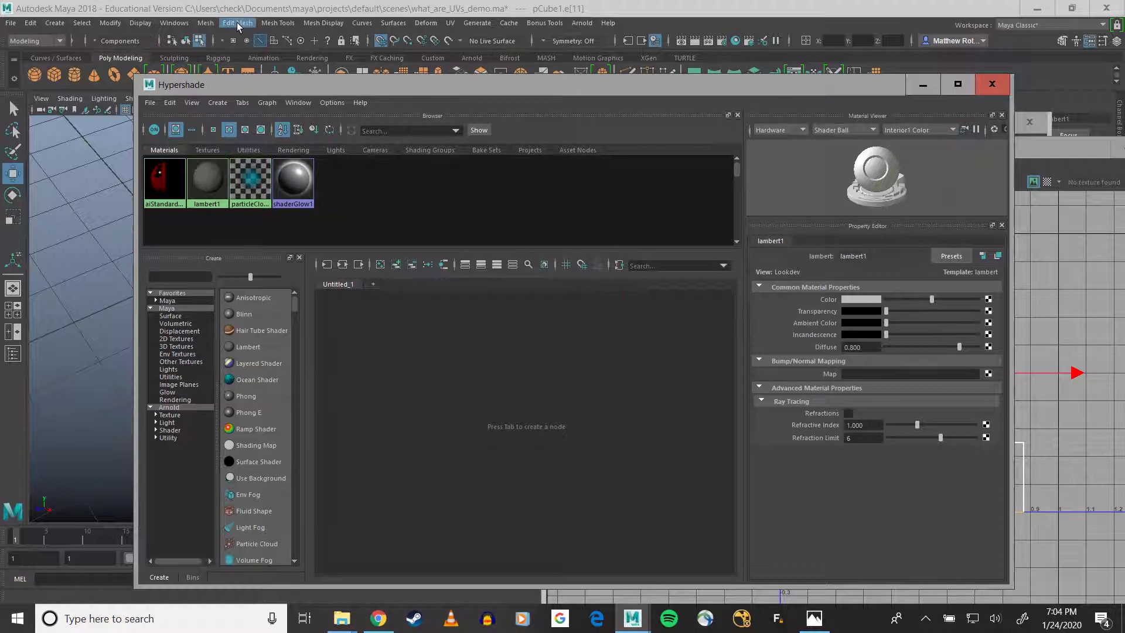
# - Bring up the Hypershade and create a new Arnold aiStandardSurface material
pyautogui.click(178, 24)
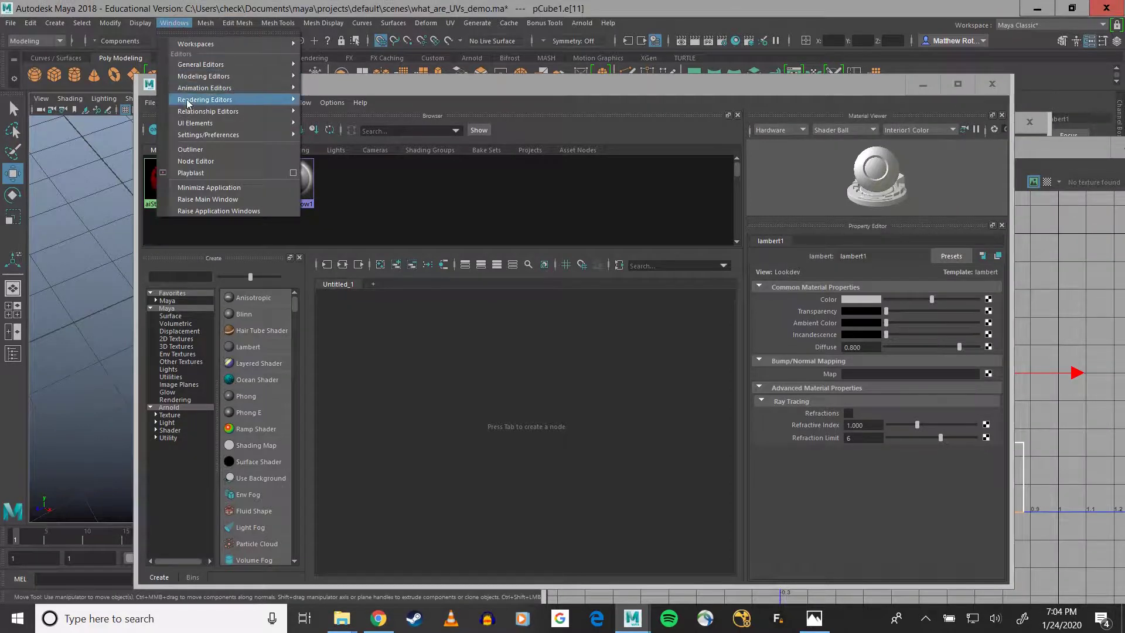
pyautogui.moveTo(189, 101)
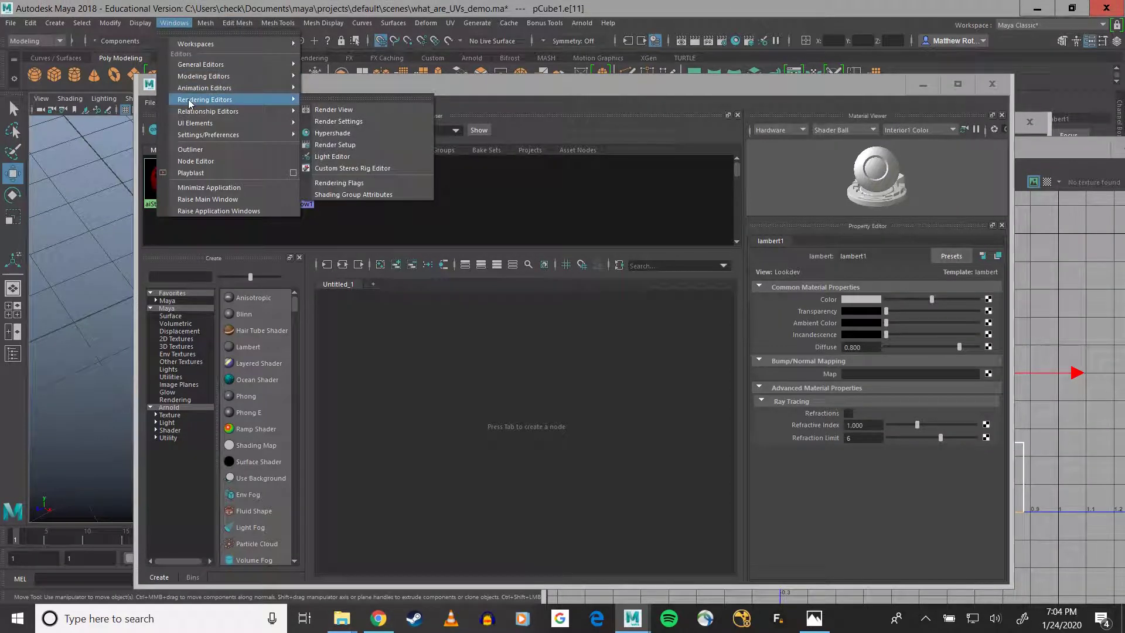
pyautogui.click(368, 133)
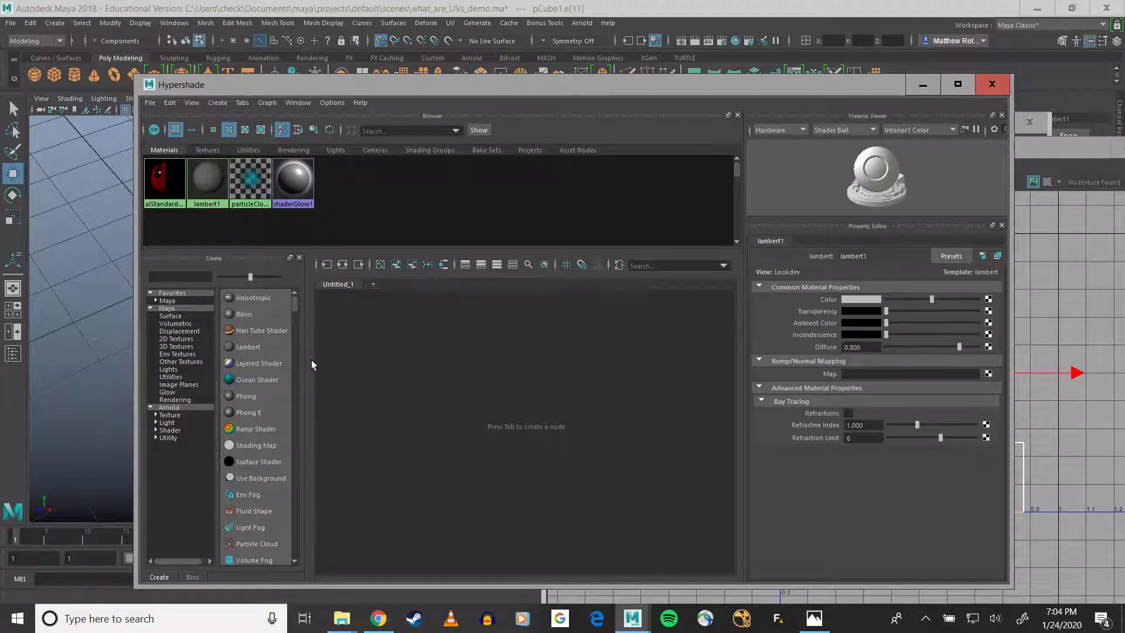
pyautogui.click(166, 431)
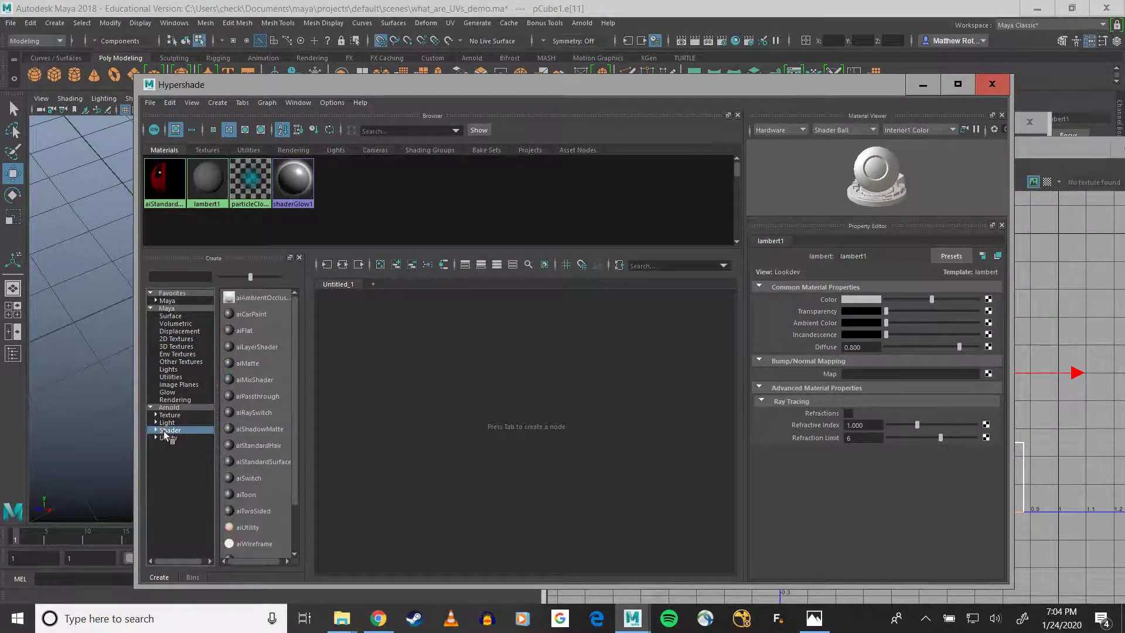
pyautogui.click(268, 462)
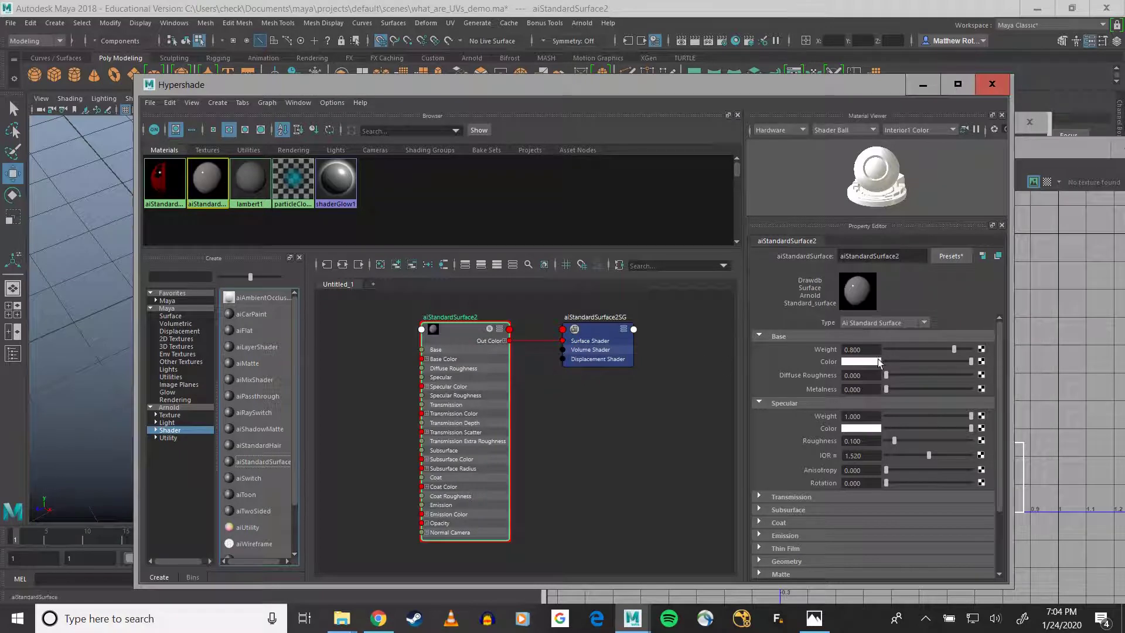
# - Connect a File texture to the new material's base color and load 6_sided_die.png from the sourceimages folder
pyautogui.click(981, 361)
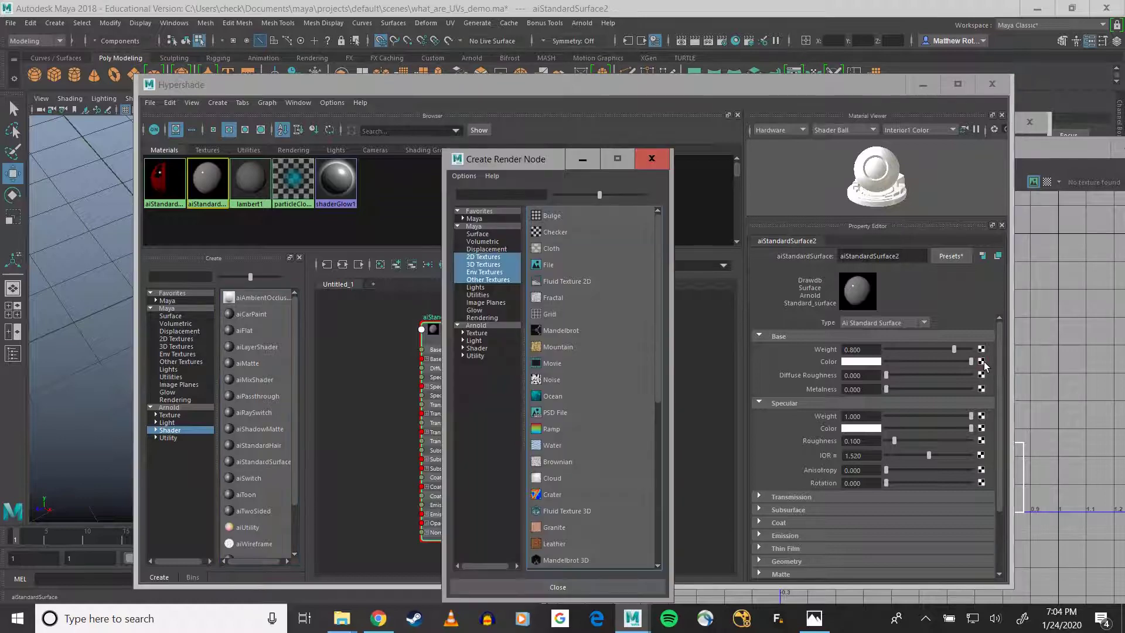
pyautogui.click(557, 265)
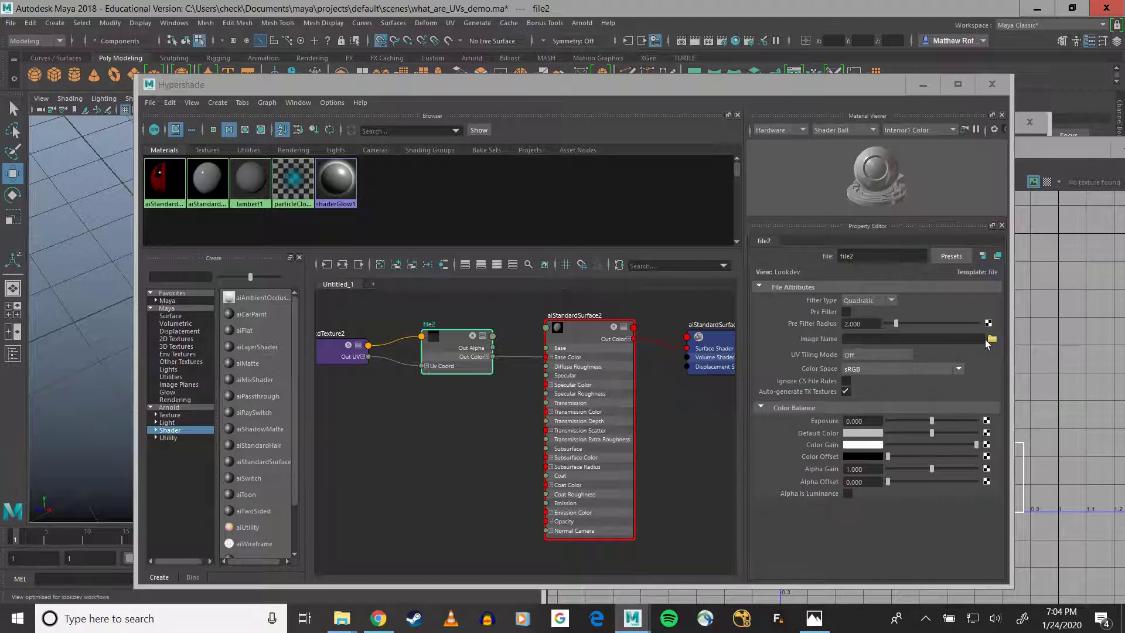
pyautogui.click(990, 339)
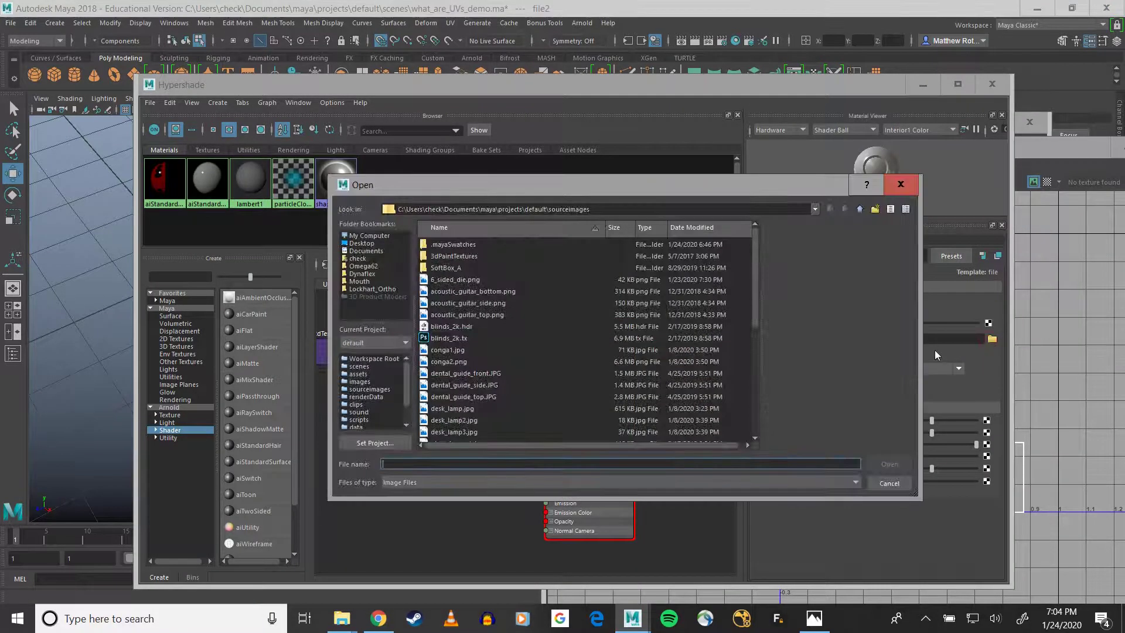
pyautogui.click(464, 280)
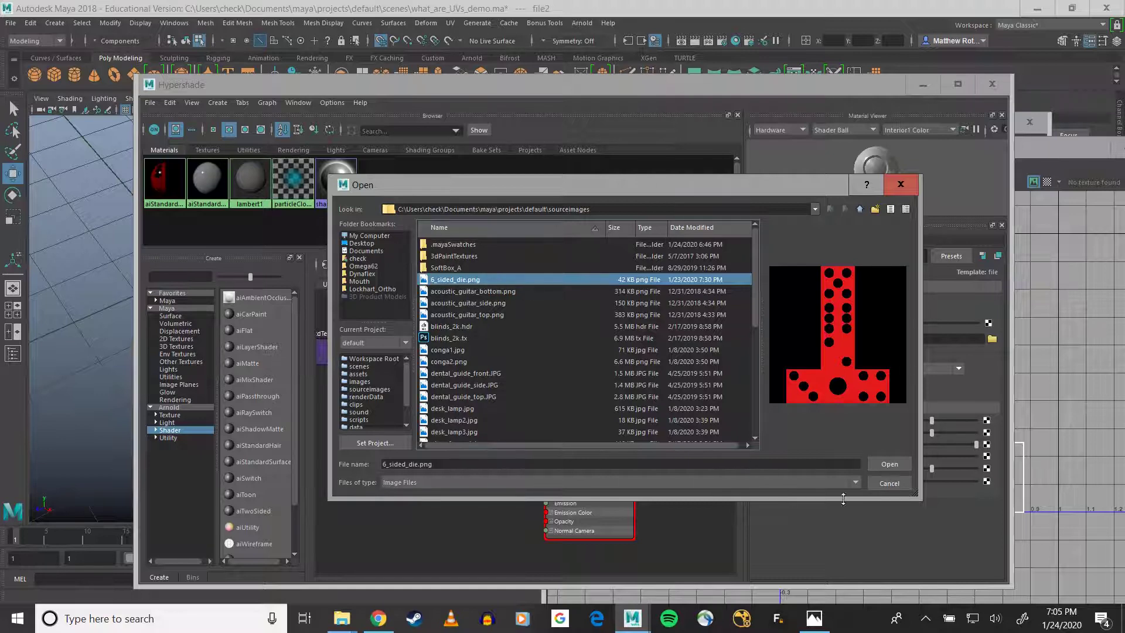
pyautogui.click(889, 464)
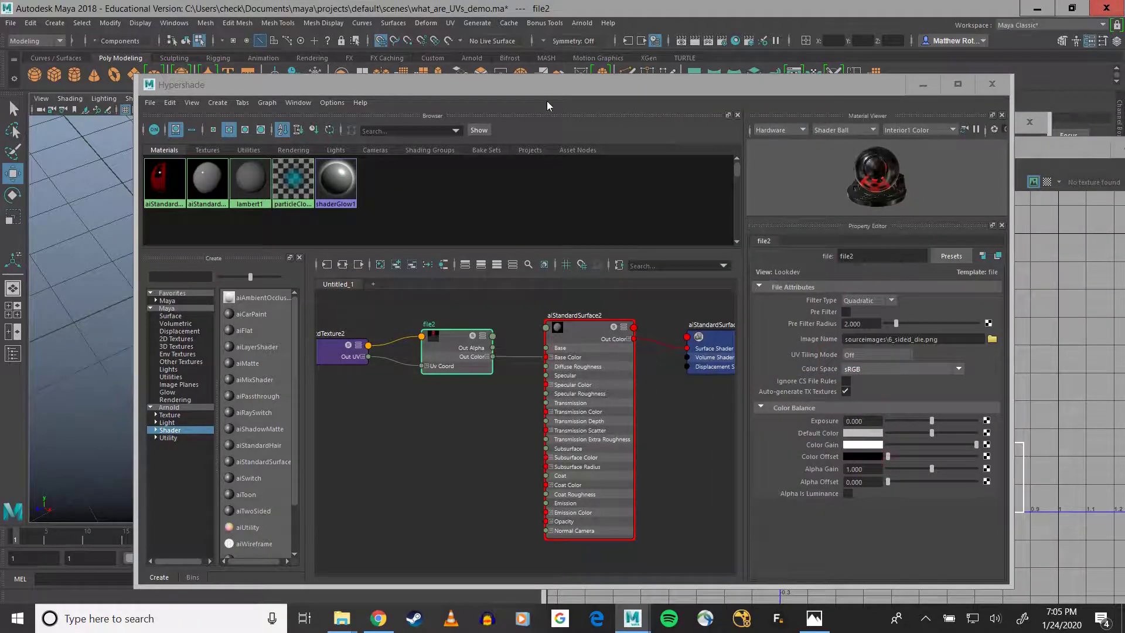
# - Select the intact cube in the viewport, assign the new die material to it and close the Hypershade
pyautogui.moveTo(540, 87); pyautogui.dragTo(525, 137)
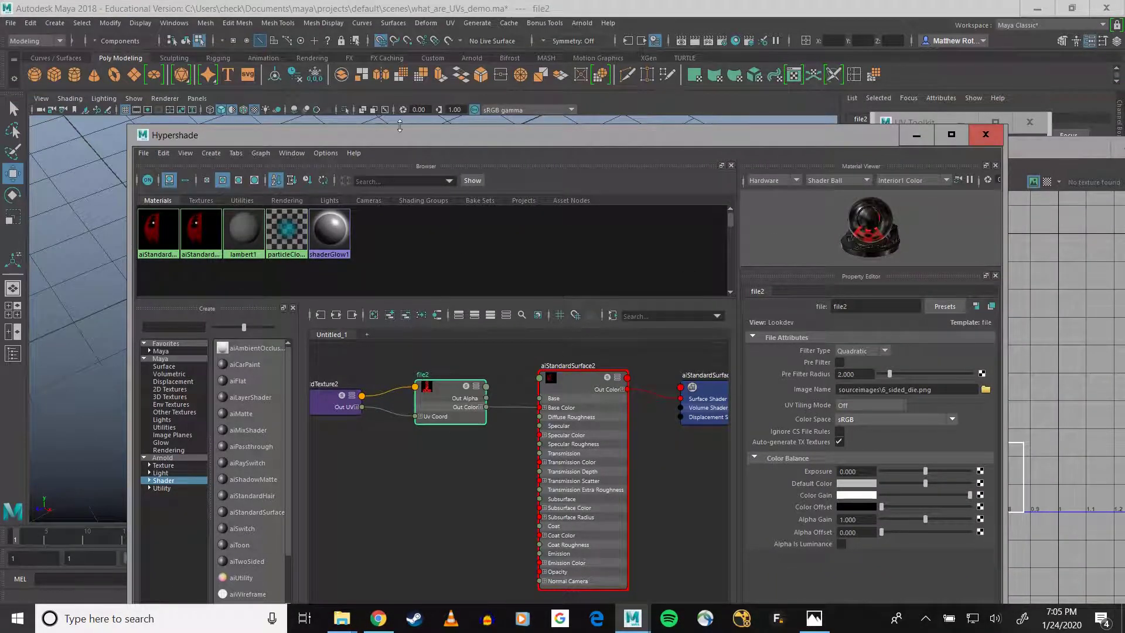
pyautogui.moveTo(398, 135); pyautogui.dragTo(585, 107)
pyautogui.moveTo(152, 219); pyautogui.dragTo(205, 191, button='right')
pyautogui.click(194, 219)
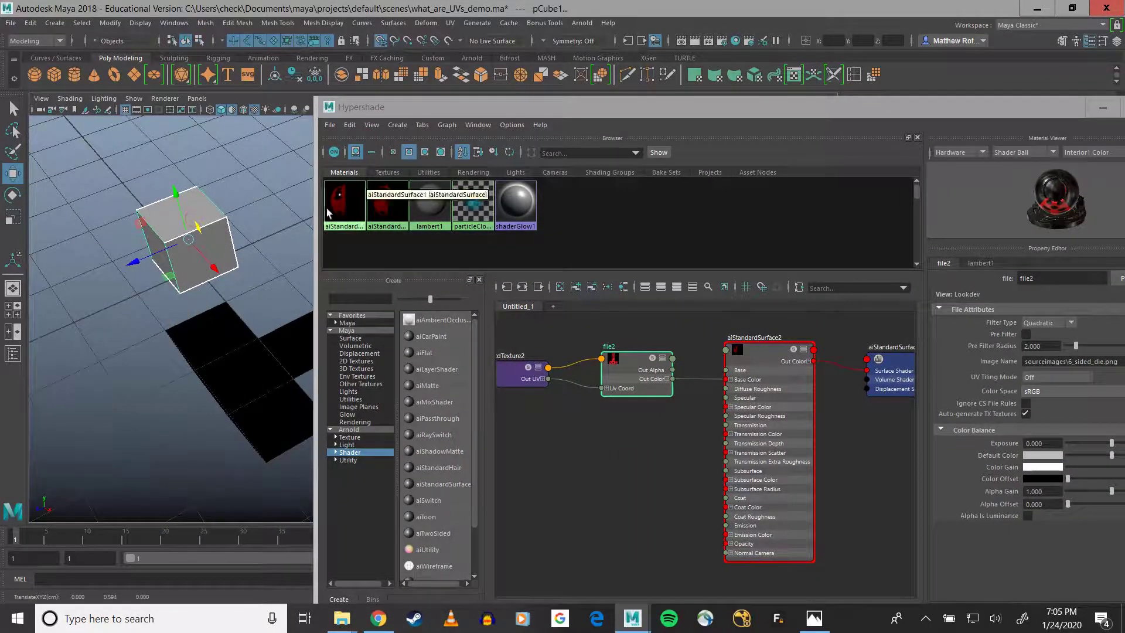
pyautogui.moveTo(392, 210); pyautogui.dragTo(388, 180, button='right')
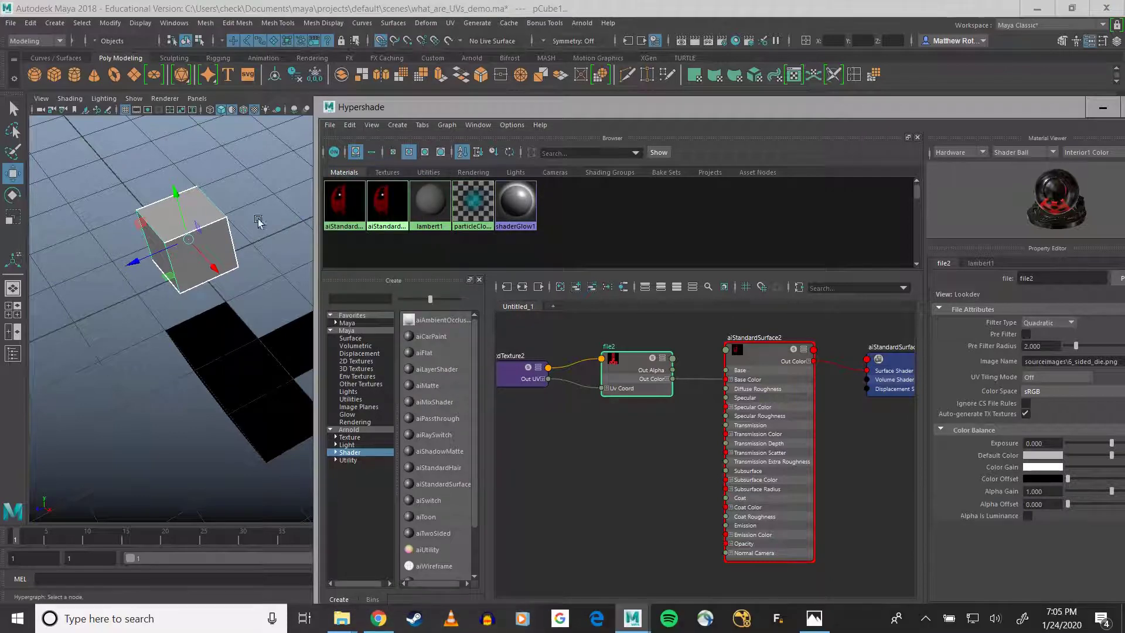
pyautogui.moveTo(834, 112); pyautogui.dragTo(572, 109)
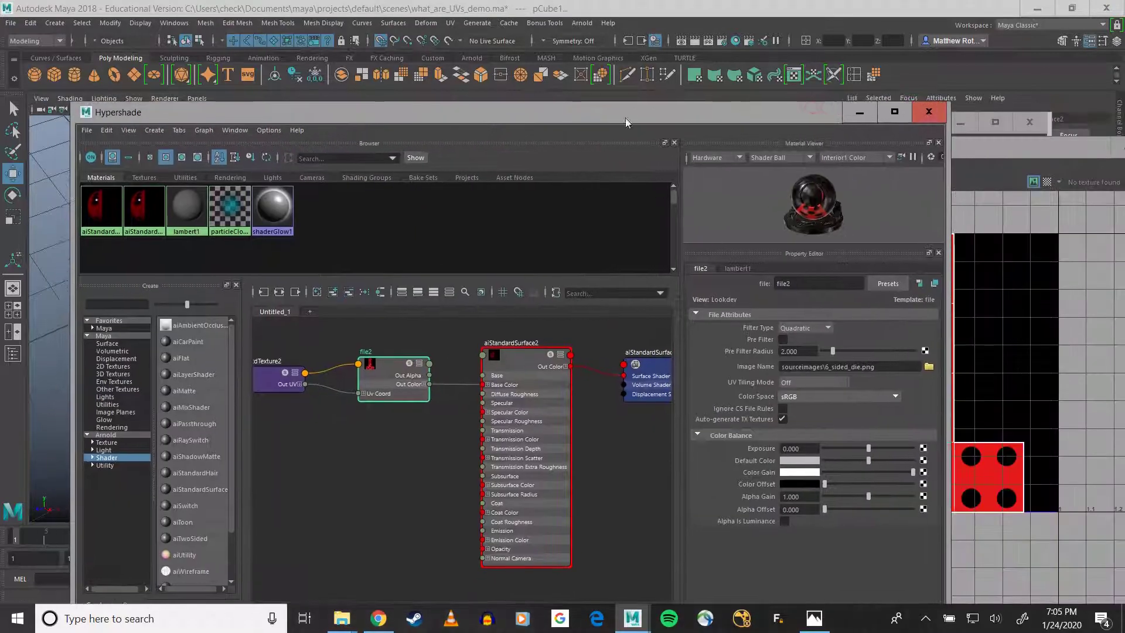
pyautogui.click(927, 111)
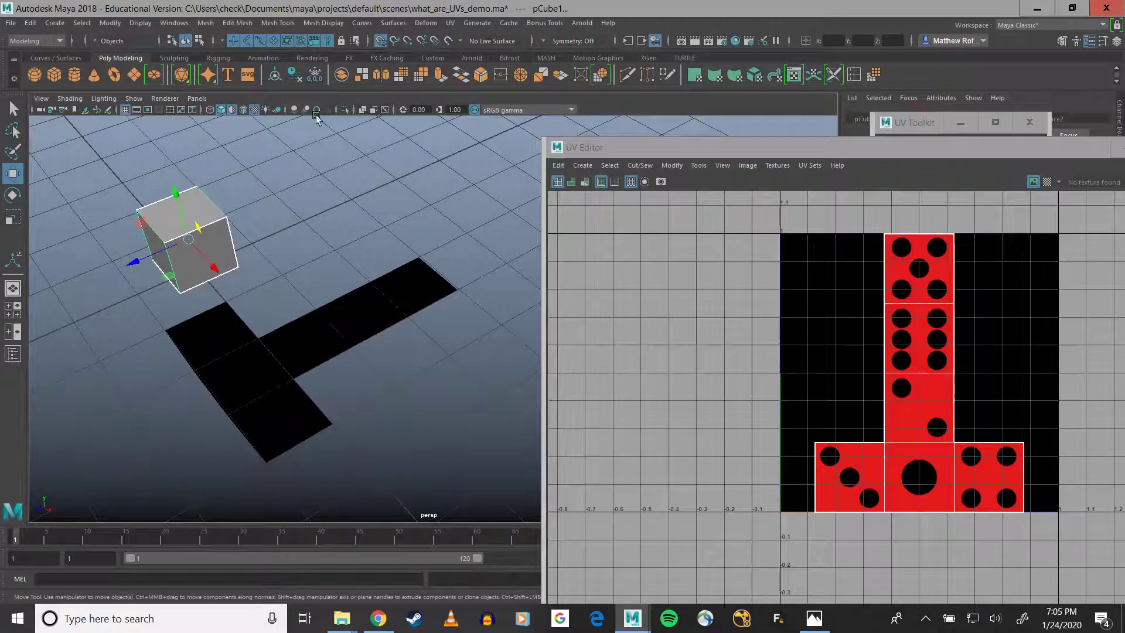
# - Turn on hardware texturing in the perspective view, toggling it off and on to compare the cube with and without its texture
pyautogui.click(232, 109)
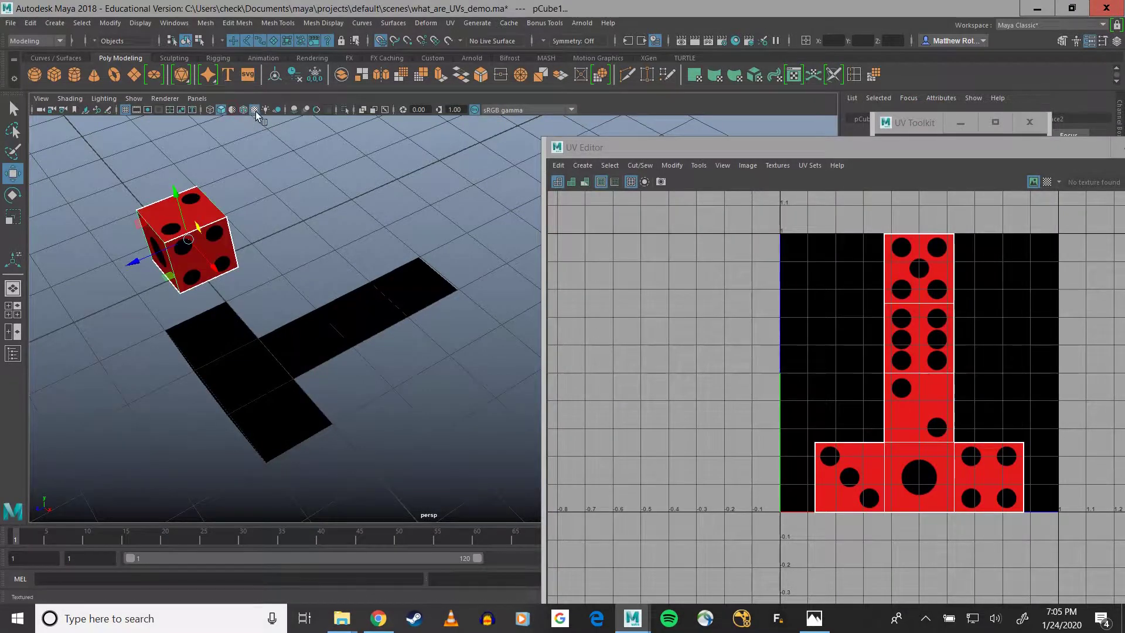
pyautogui.click(254, 110)
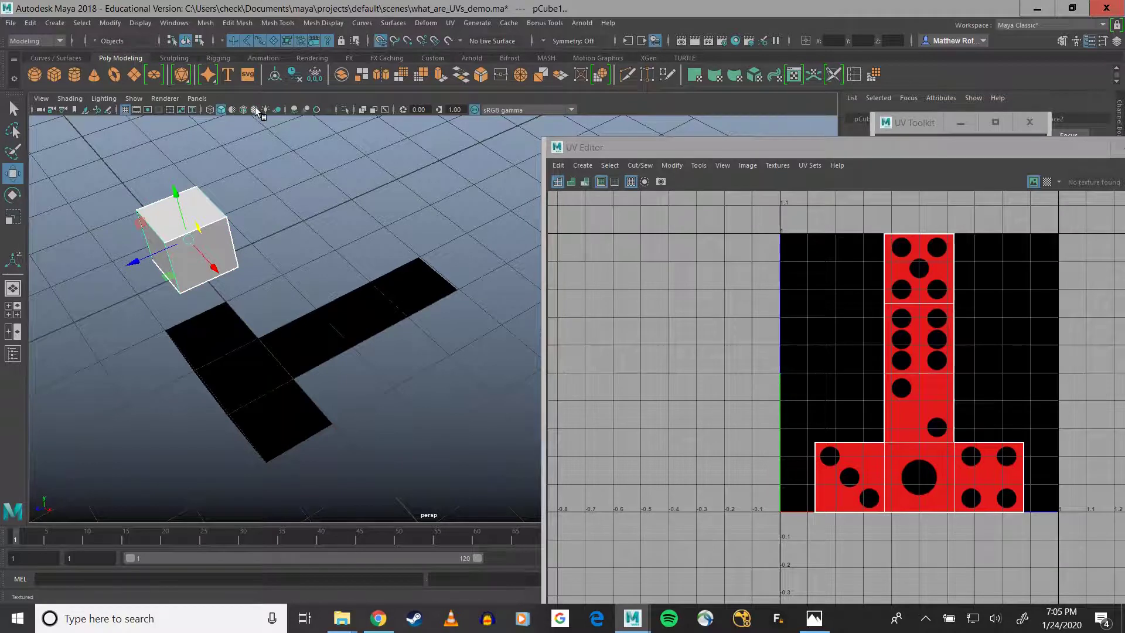
pyautogui.click(255, 110)
pyautogui.click(78, 100)
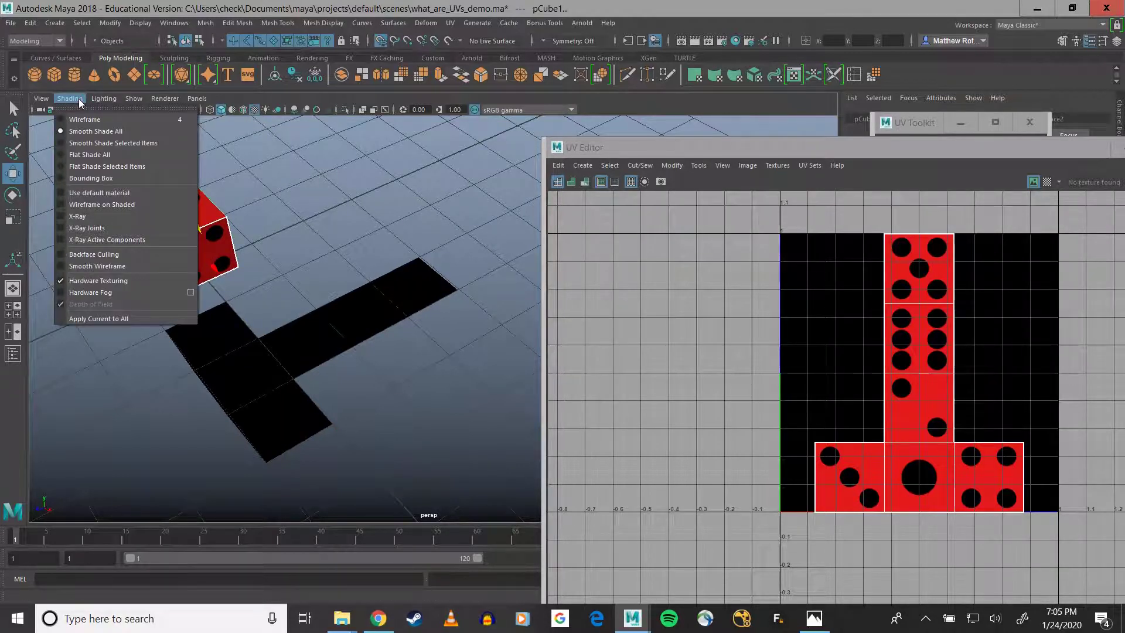
pyautogui.click(100, 282)
pyautogui.click(71, 101)
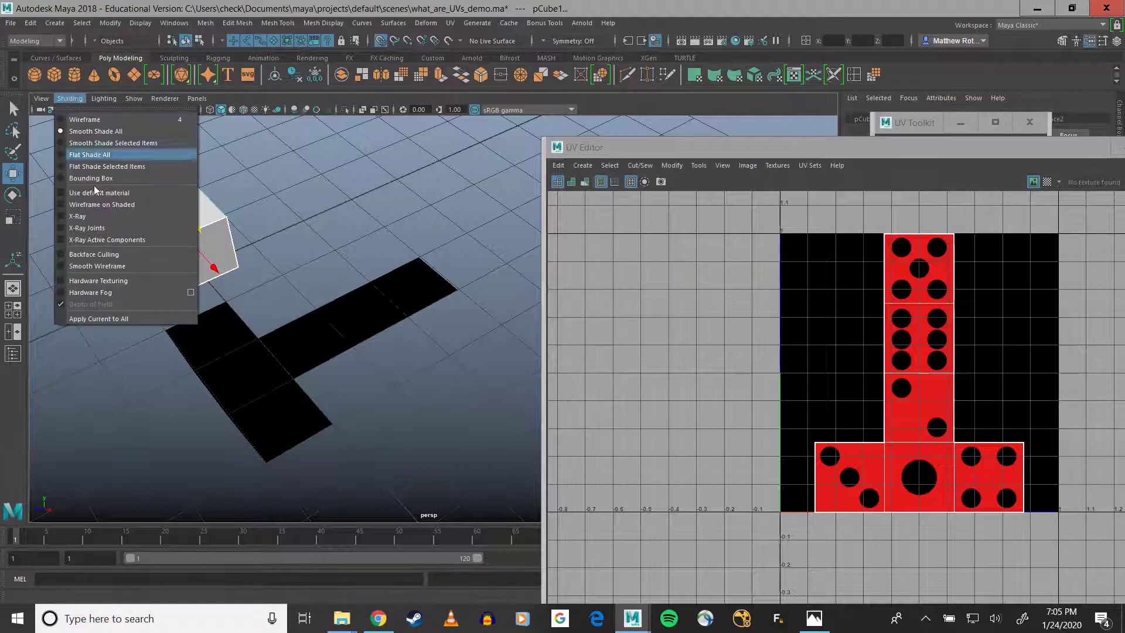
pyautogui.click(101, 282)
# - Place the UV Editor beside the textured cube and compare the die faces with the UV layout from several angles
pyautogui.scroll(5, 317, 282)
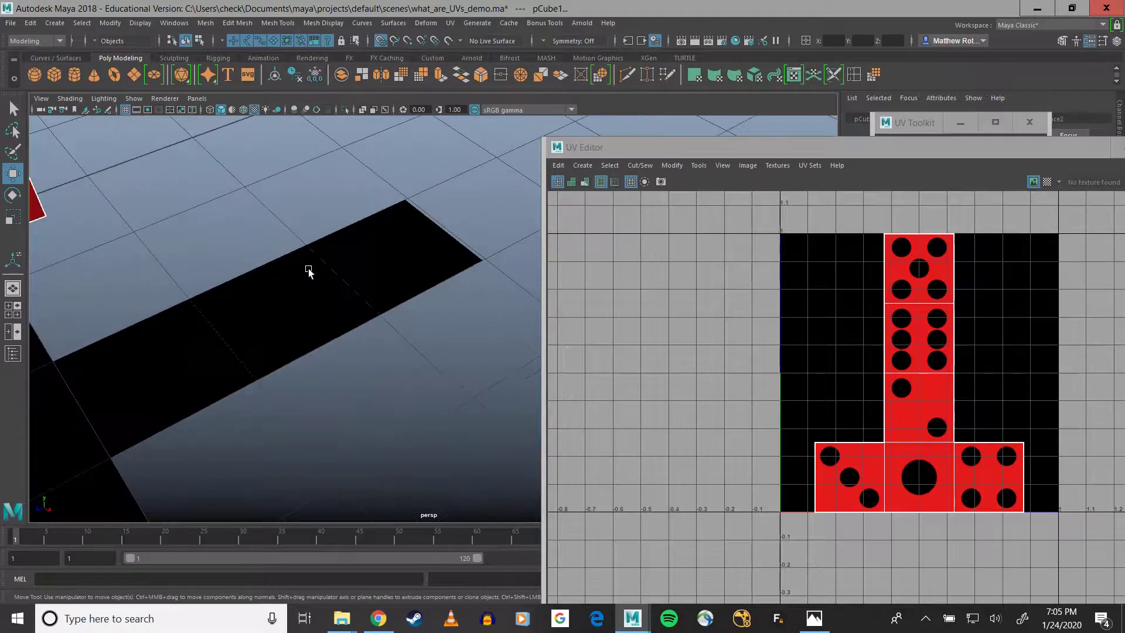
pyautogui.keyDown('alt'); pyautogui.moveTo(308, 270); pyautogui.dragTo(577, 371, button='middle'); pyautogui.keyUp('alt')
pyautogui.keyDown('alt'); pyautogui.moveTo(284, 372); pyautogui.dragTo(331, 329); pyautogui.keyUp('alt')
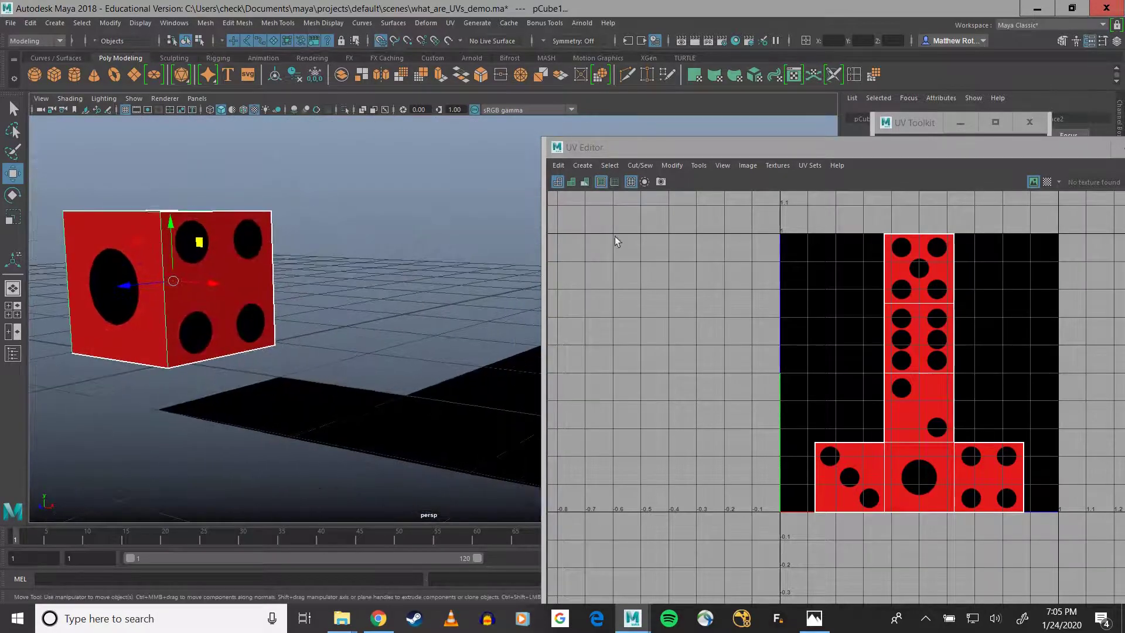
pyautogui.moveTo(627, 147); pyautogui.dragTo(384, 75)
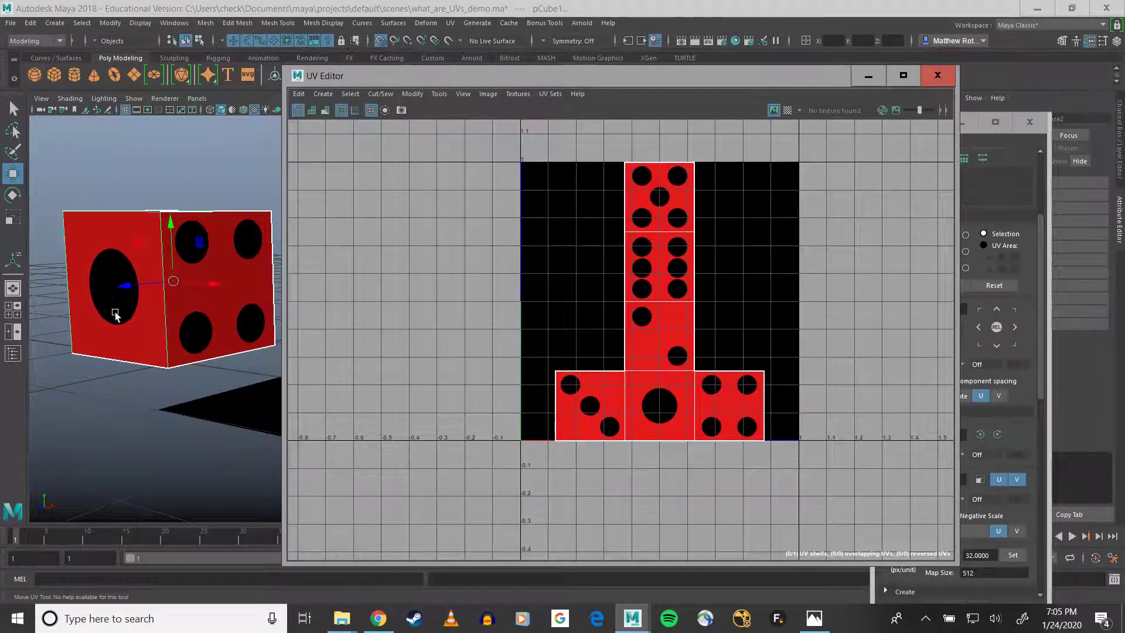
pyautogui.keyDown('alt'); pyautogui.moveTo(112, 308); pyautogui.dragTo(217, 300); pyautogui.keyUp('alt')
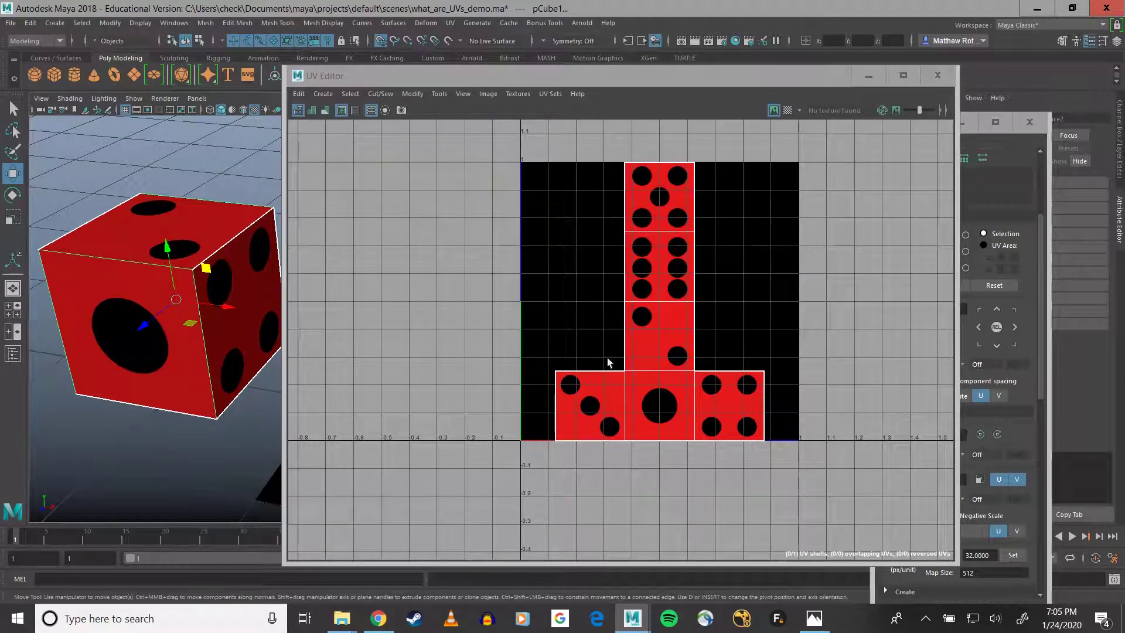
pyautogui.moveTo(447, 82); pyautogui.dragTo(544, 77)
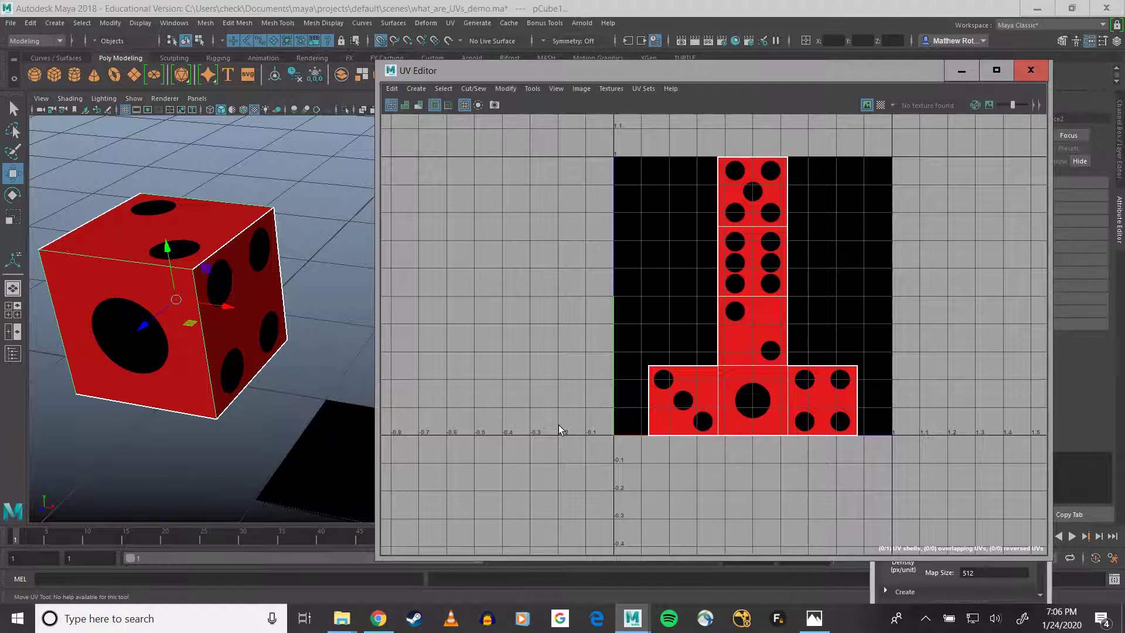
pyautogui.press('q')
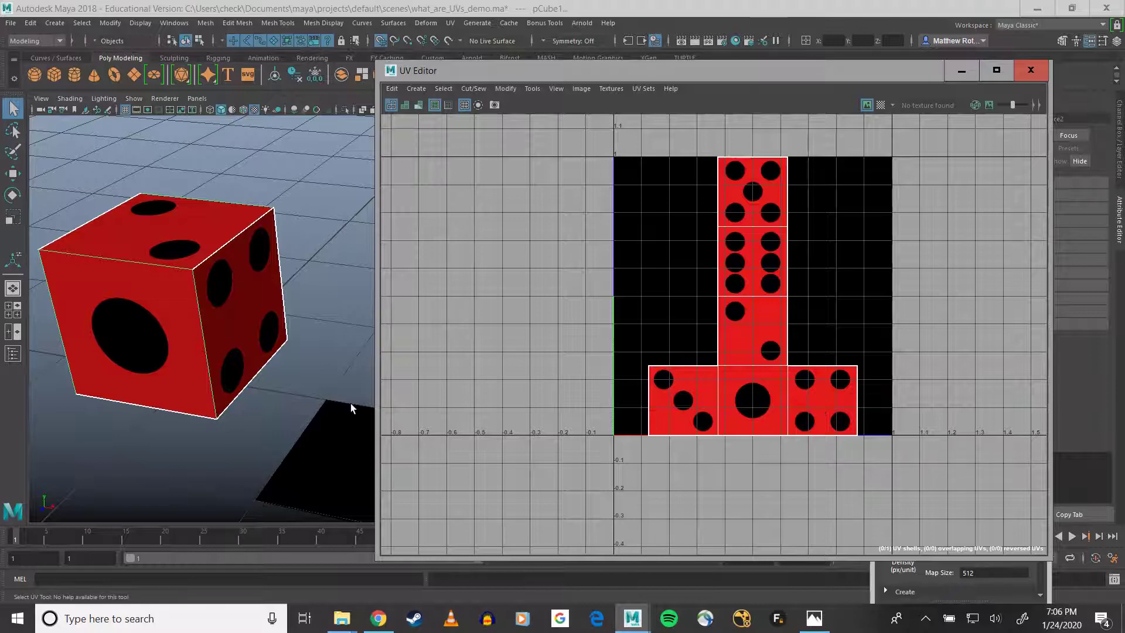
pyautogui.keyDown('alt'); pyautogui.moveTo(246, 366); pyautogui.dragTo(300, 345); pyautogui.keyUp('alt')
# - Switch to face components in the UV Editor and match the layout's faces to the sides of the die
pyautogui.moveTo(701, 416); pyautogui.dragTo(701, 447, button='right')
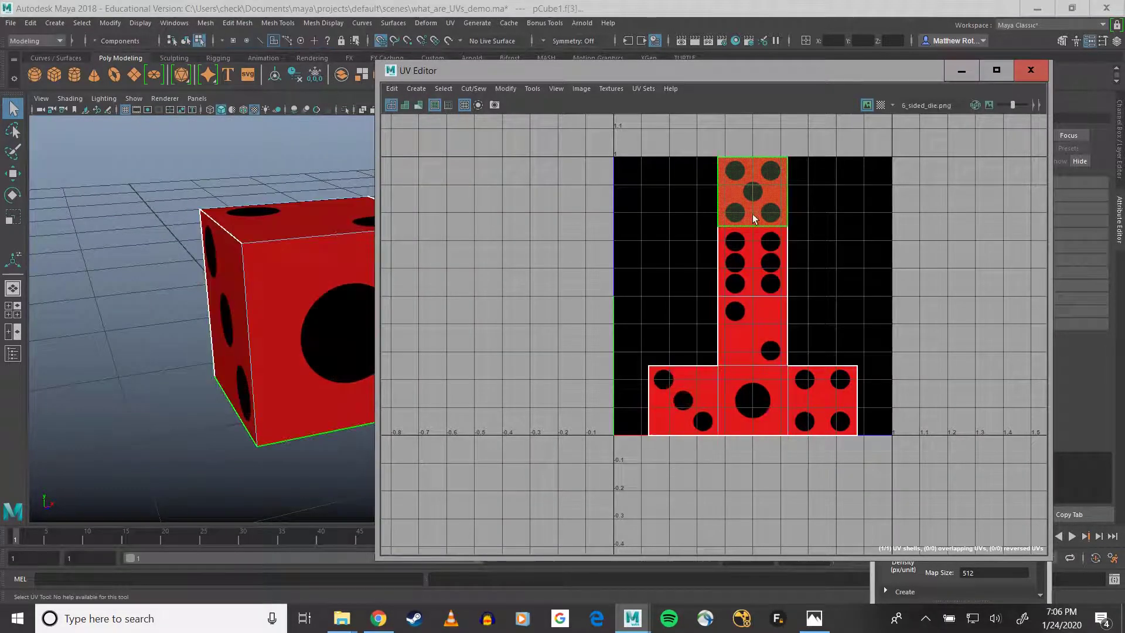
pyautogui.keyDown('alt'); pyautogui.moveTo(347, 353); pyautogui.dragTo(201, 344); pyautogui.keyUp('alt')
pyautogui.moveTo(229, 317)
pyautogui.keyDown('alt'); pyautogui.mouseDown(button='middle')
pyautogui.moveTo(142, 329)
pyautogui.moveTo(212, 323)
pyautogui.mouseUp(button='middle'); pyautogui.keyUp('alt')
pyautogui.click(828, 313)
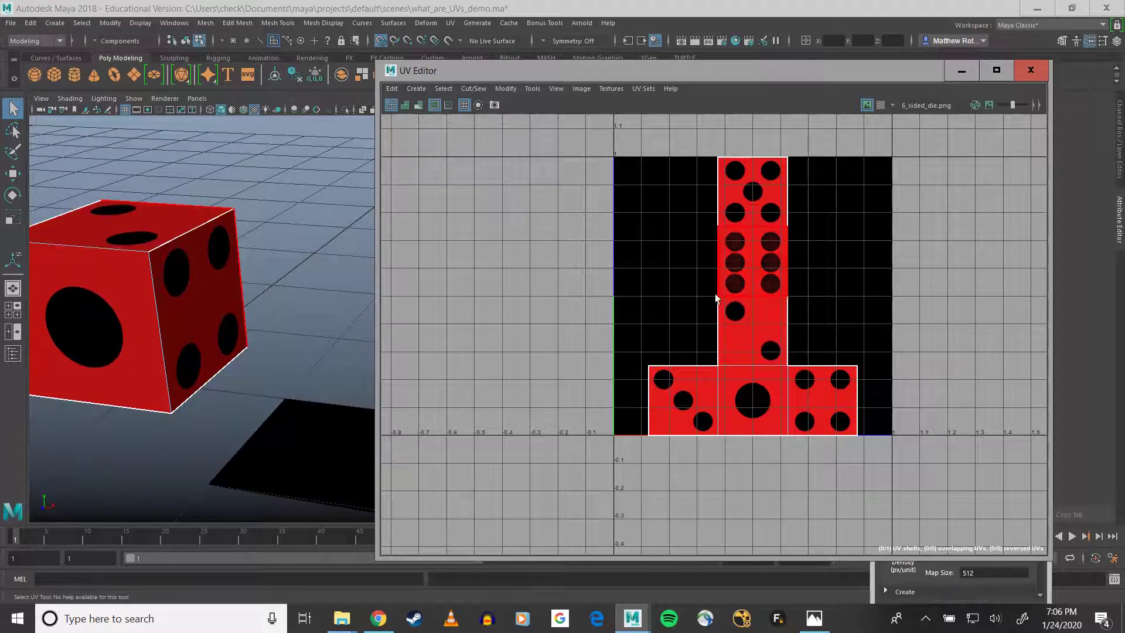
# - Select all of the cube's UVs in the UV Editor and open the UV Snapshot options
pyautogui.moveTo(718, 348); pyautogui.dragTo(791, 348, button='right')
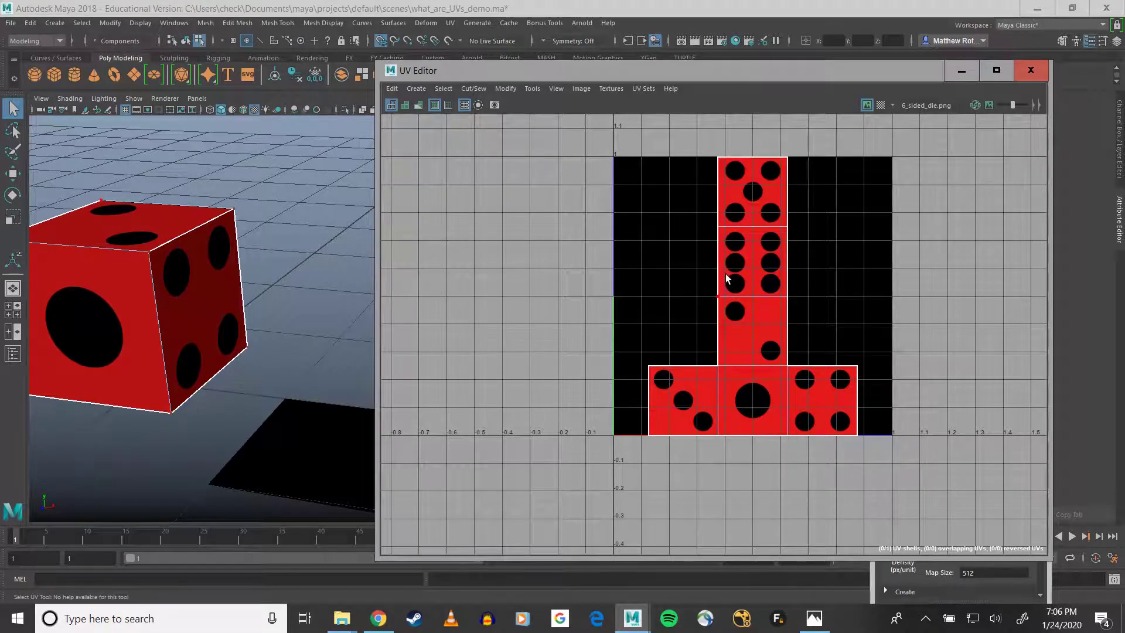
pyautogui.moveTo(577, 133); pyautogui.dragTo(956, 483)
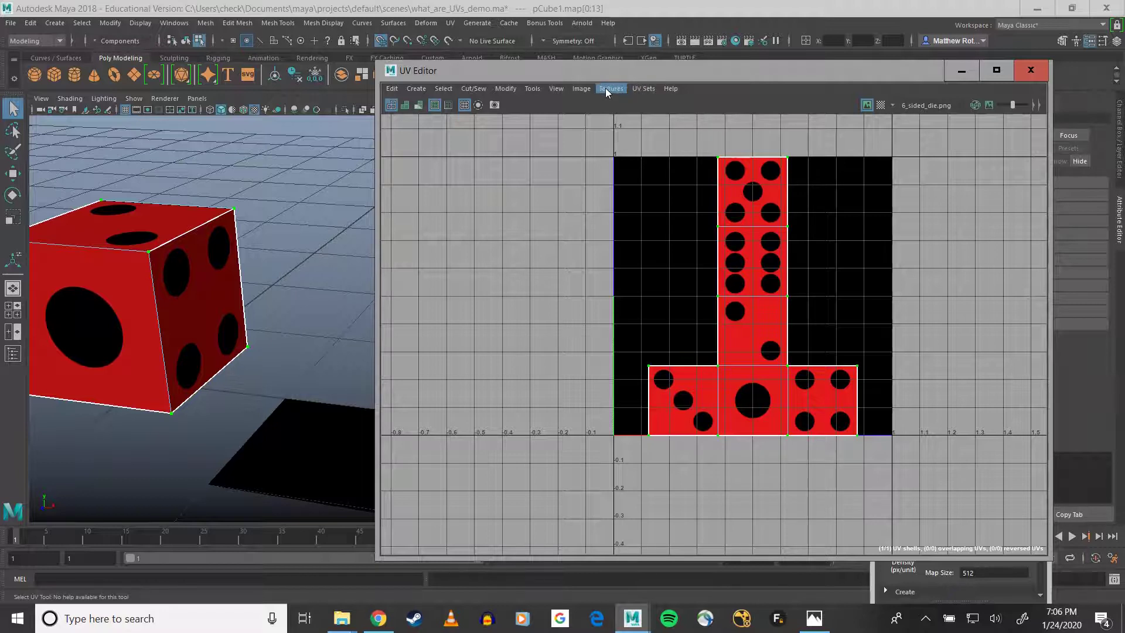
pyautogui.click(580, 88)
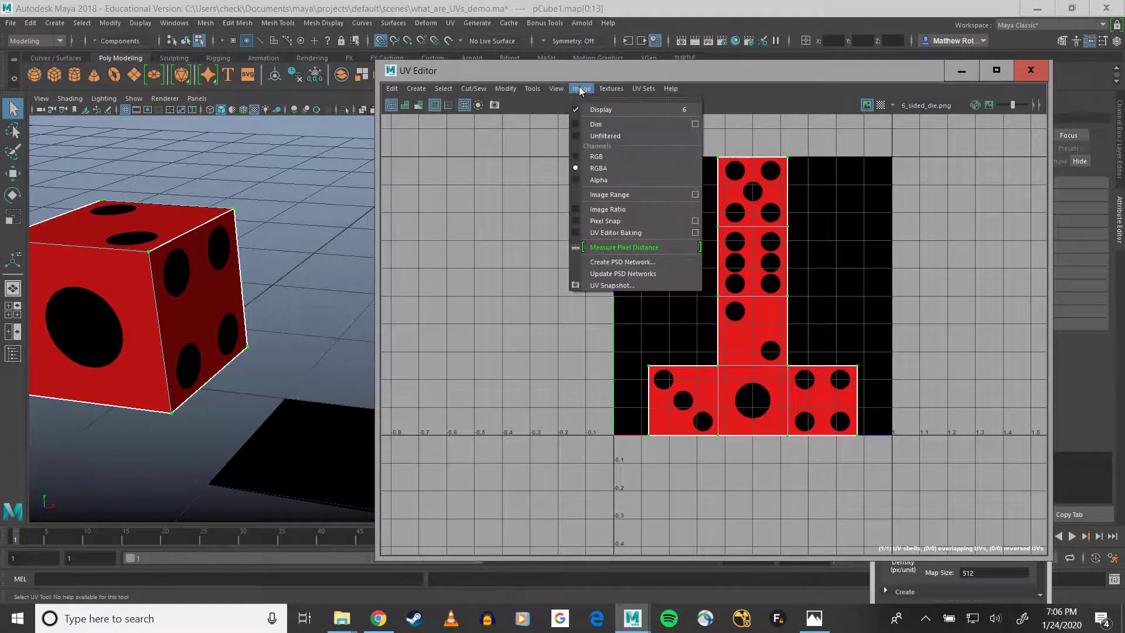
pyautogui.click(621, 284)
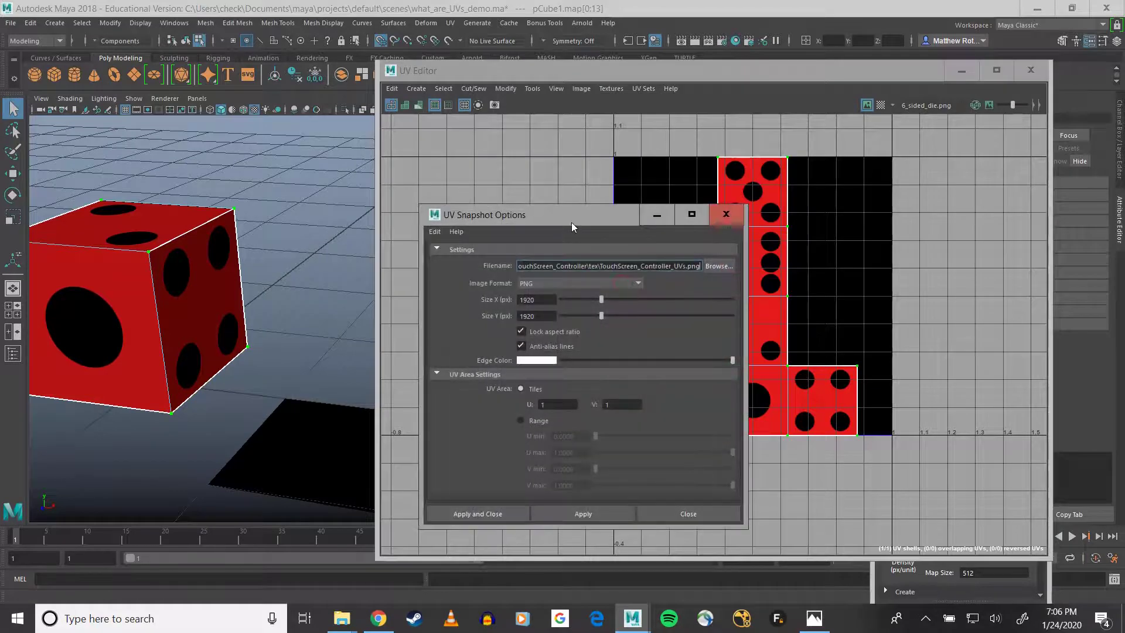
# - Export the UV snapshot as a PNG named cubeUvs in the project's sourceimages folder
pyautogui.moveTo(562, 210); pyautogui.dragTo(561, 142)
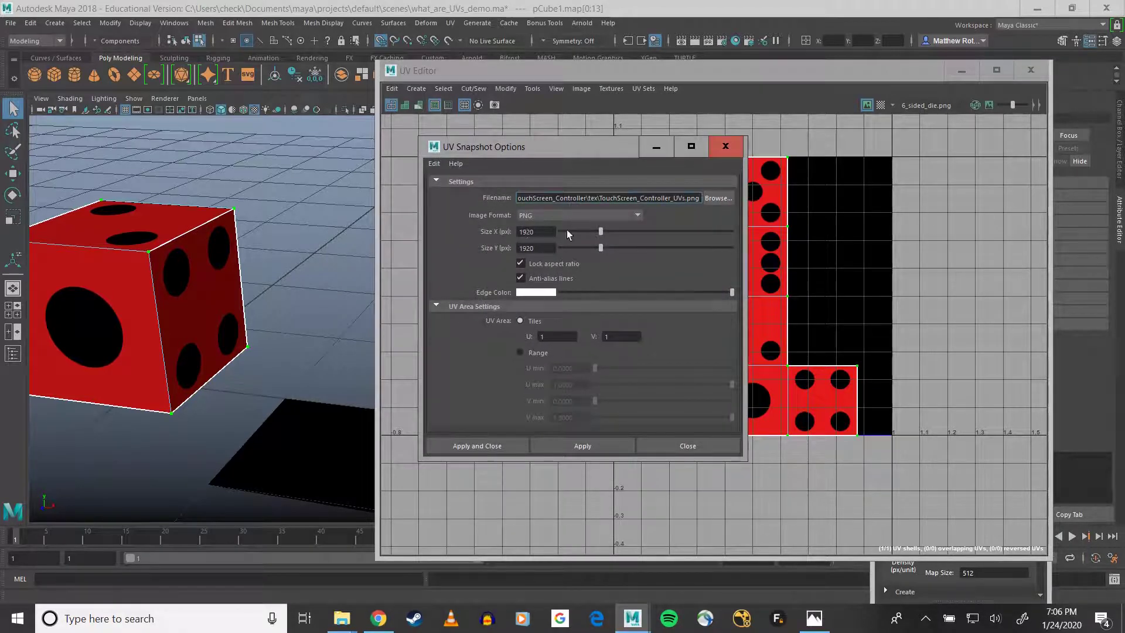
pyautogui.click(541, 215)
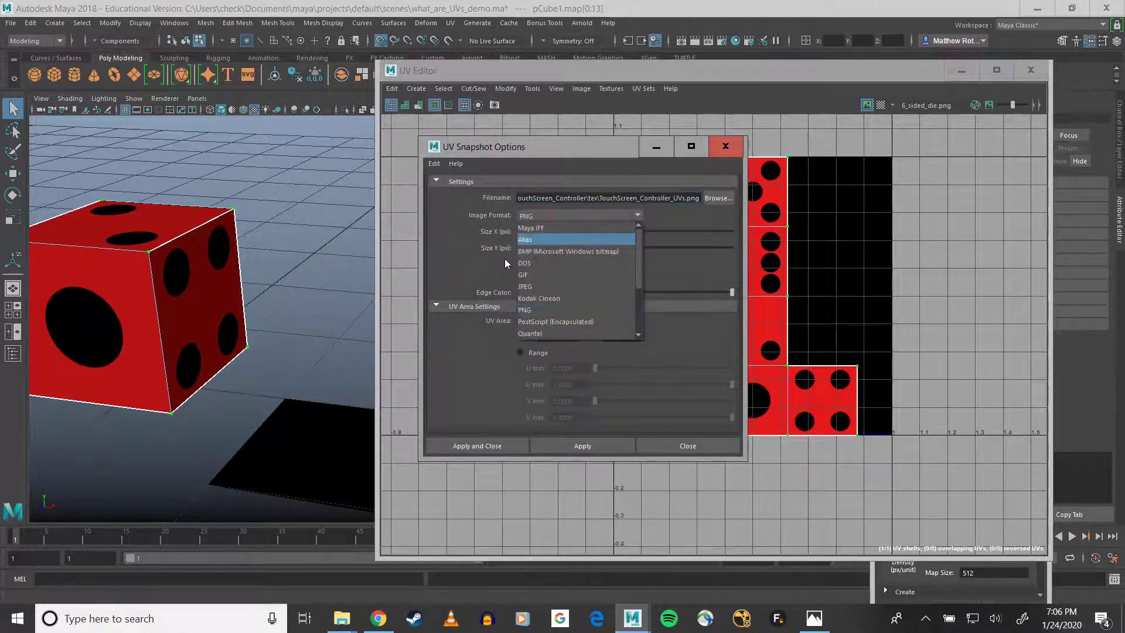
pyautogui.click(457, 267)
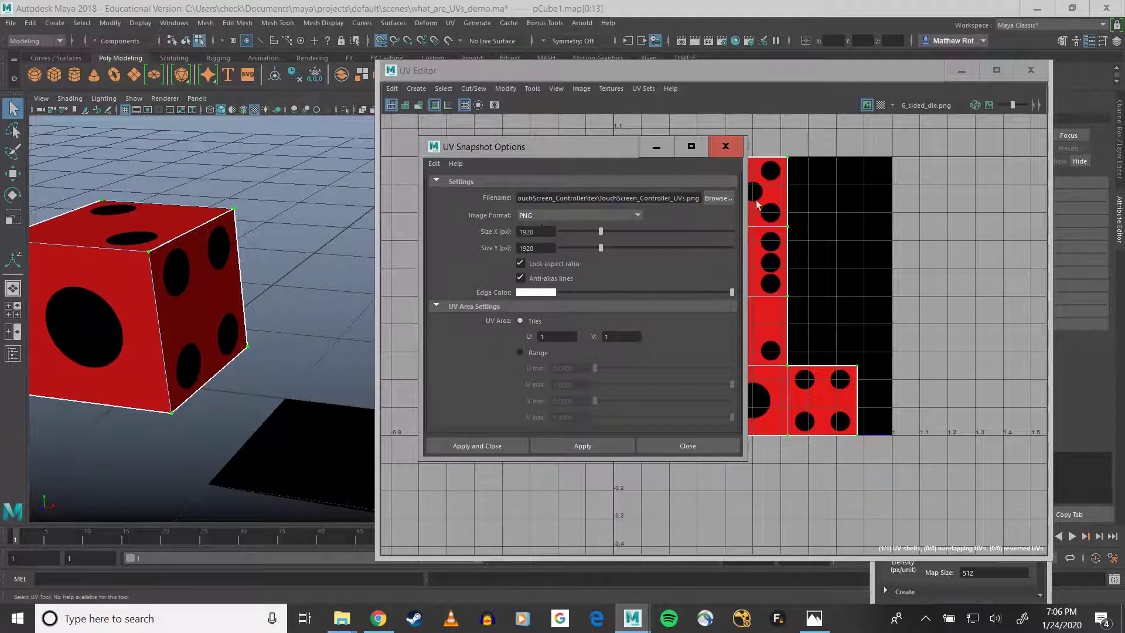
pyautogui.click(707, 199)
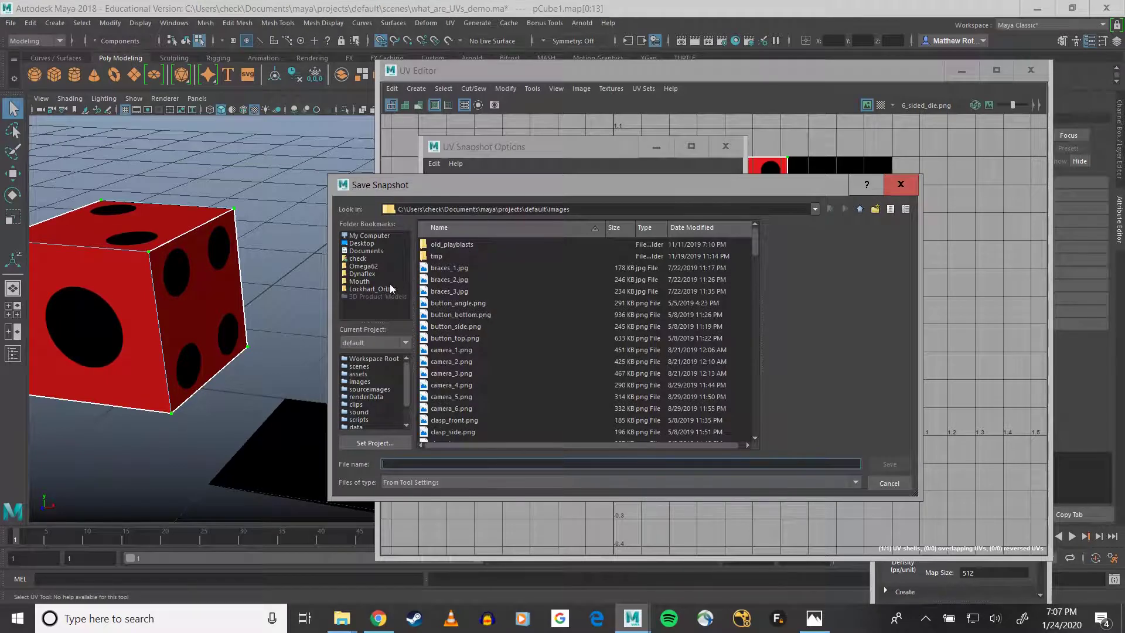
pyautogui.click(369, 389)
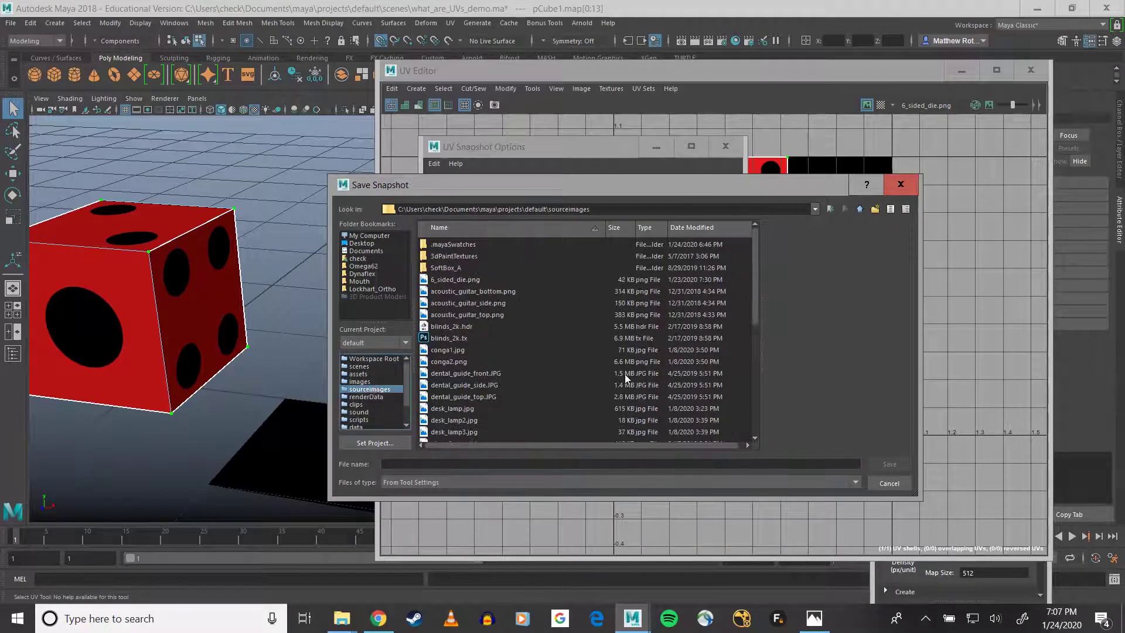
pyautogui.click(394, 463)
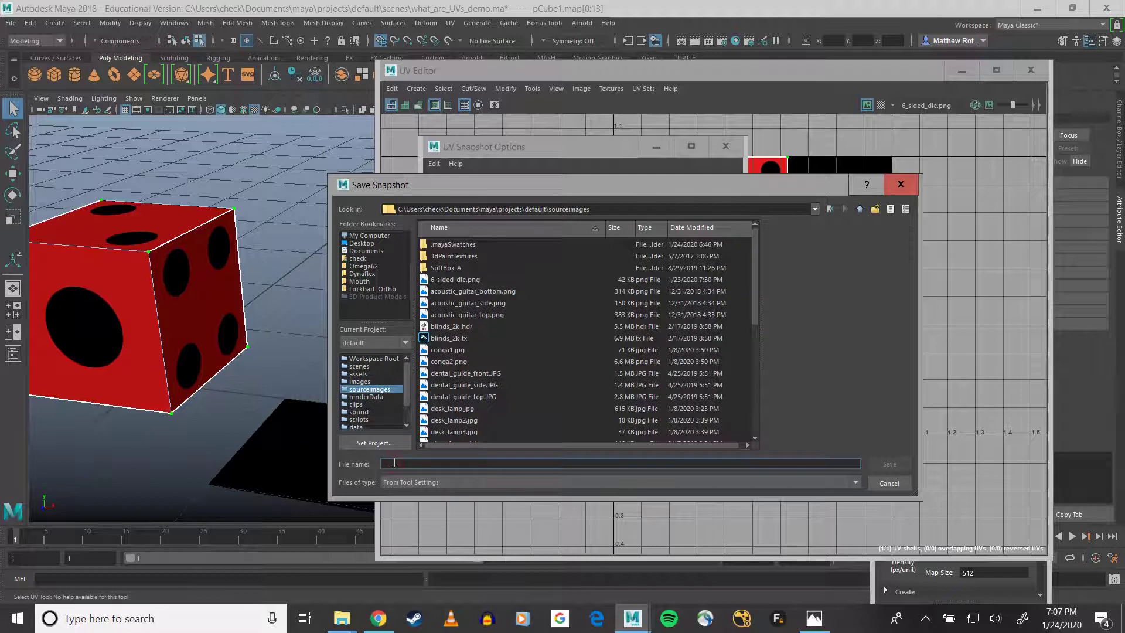
pyautogui.write('cu')
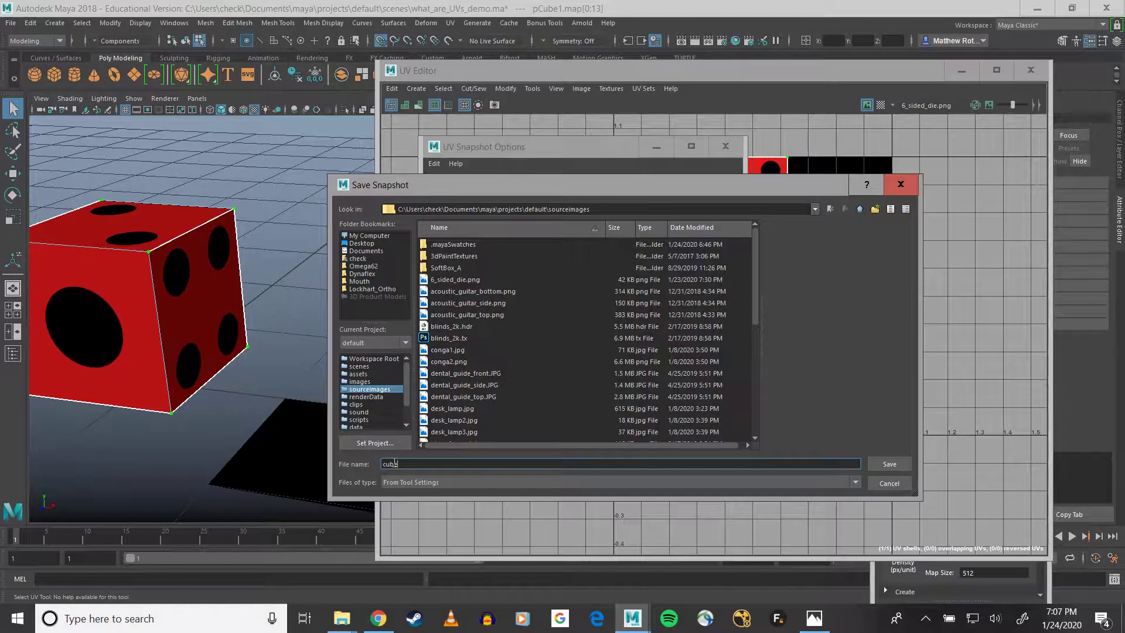
pyautogui.write('beUvs')
pyautogui.click(889, 463)
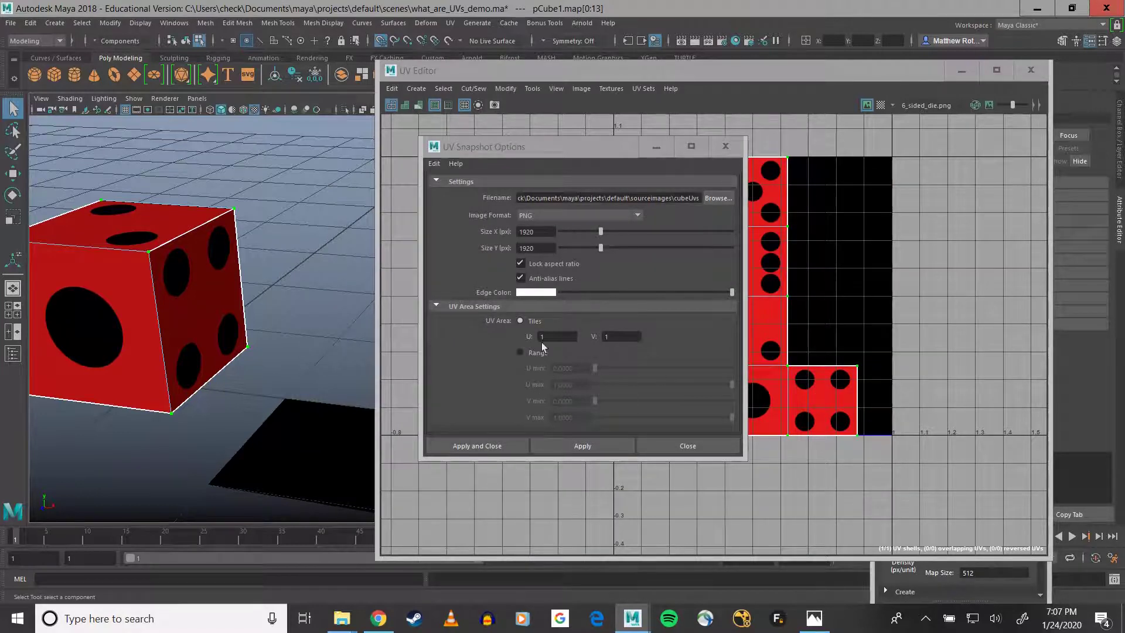
pyautogui.click(471, 445)
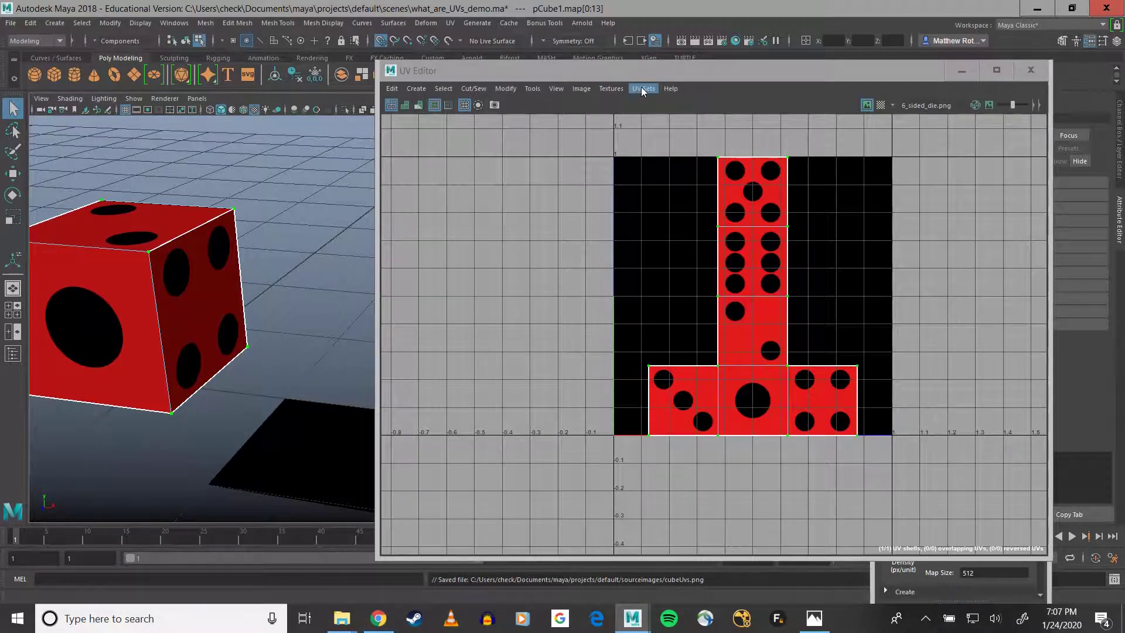
# - Search the installed applications for "photo" and launch Adobe Photoshop 2020
pyautogui.moveTo(329, 619)
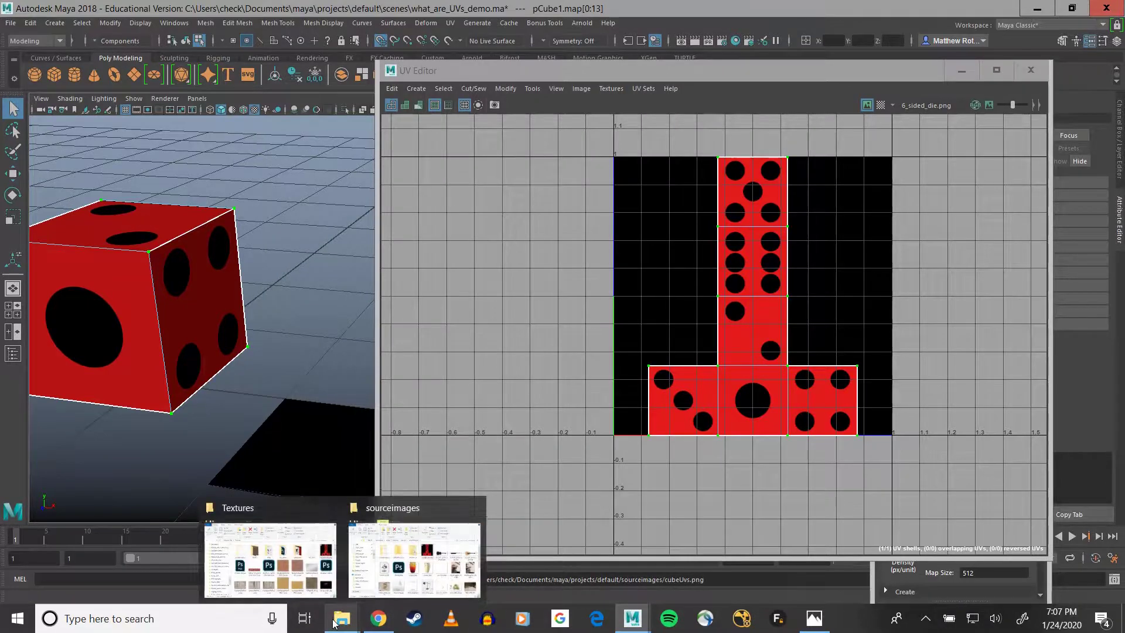
pyautogui.click(7, 629)
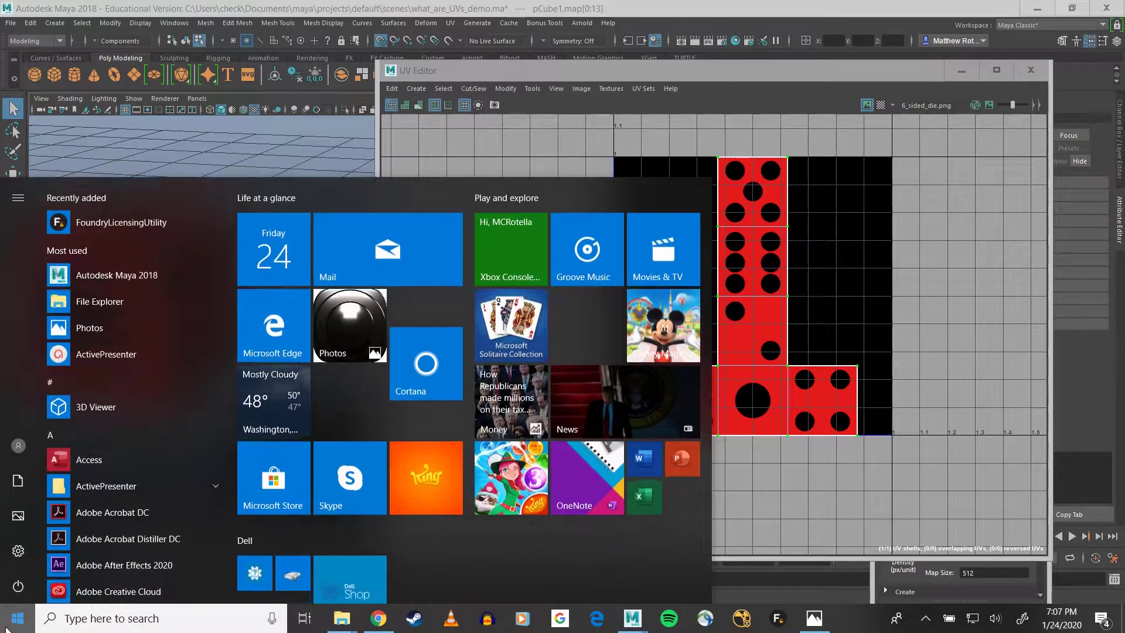
pyautogui.write('photo')
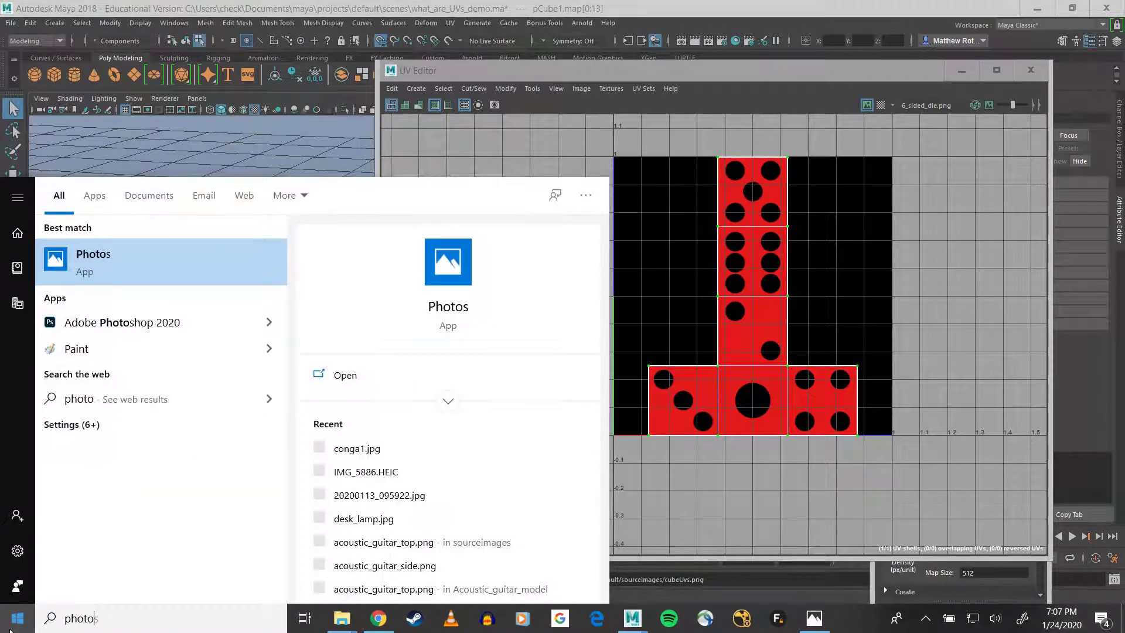
pyautogui.click(132, 328)
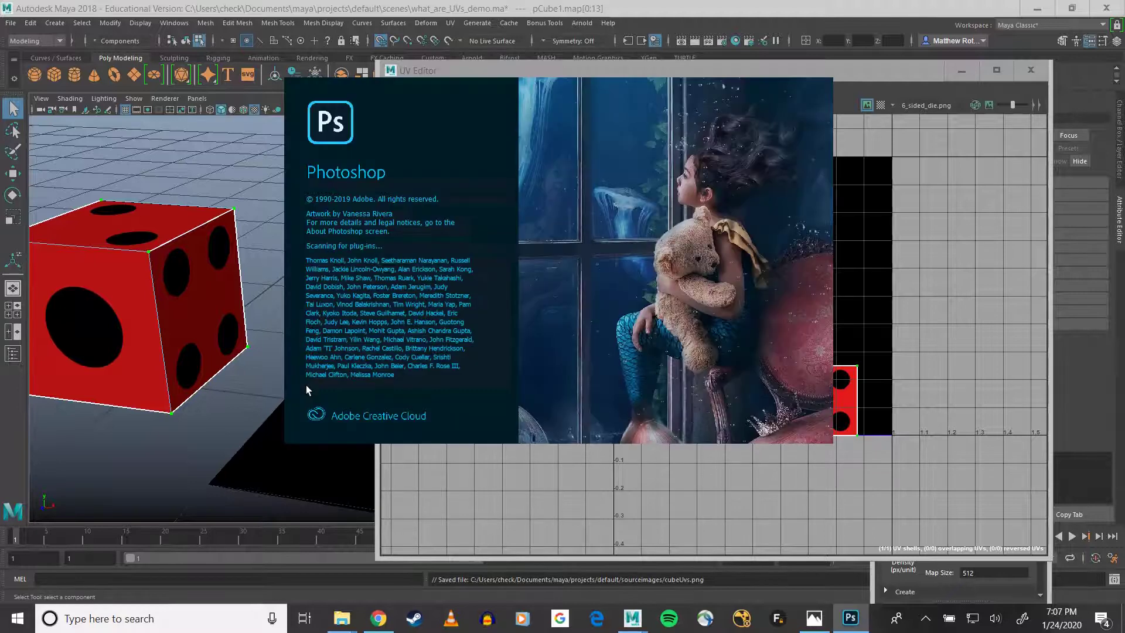
# - Clear the UV selection, bring the whole die into the perspective view, and reposition the UV Editor beside it
pyautogui.click(261, 321)
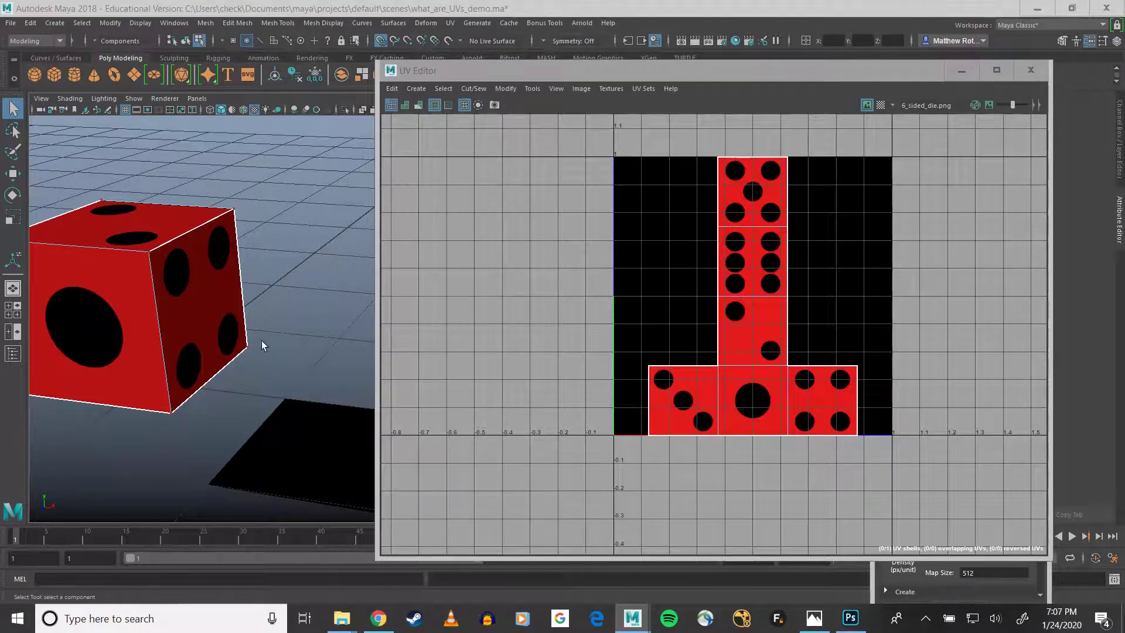
pyautogui.keyDown('alt'); pyautogui.moveTo(259, 340); pyautogui.dragTo(311, 359, button='middle'); pyautogui.keyUp('alt')
pyautogui.moveTo(537, 76)
pyautogui.mouseDown()
pyautogui.moveTo(572, 61)
pyautogui.moveTo(406, 78)
pyautogui.moveTo(570, 69)
pyautogui.moveTo(521, 62)
pyautogui.mouseUp()
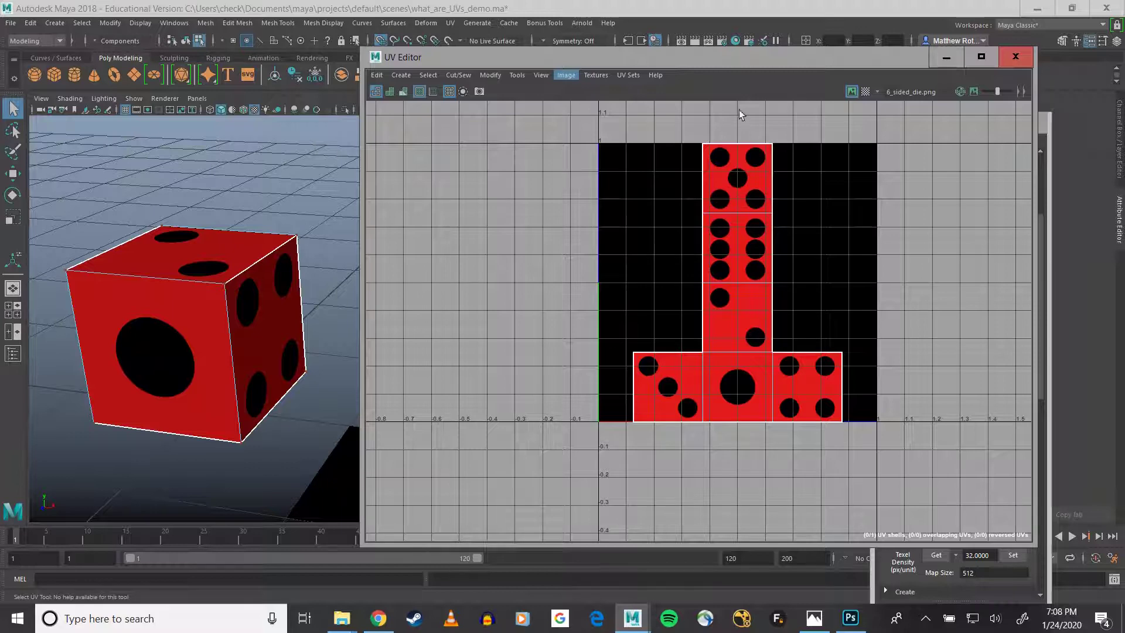
pyautogui.moveTo(705, 62); pyautogui.dragTo(740, 69)
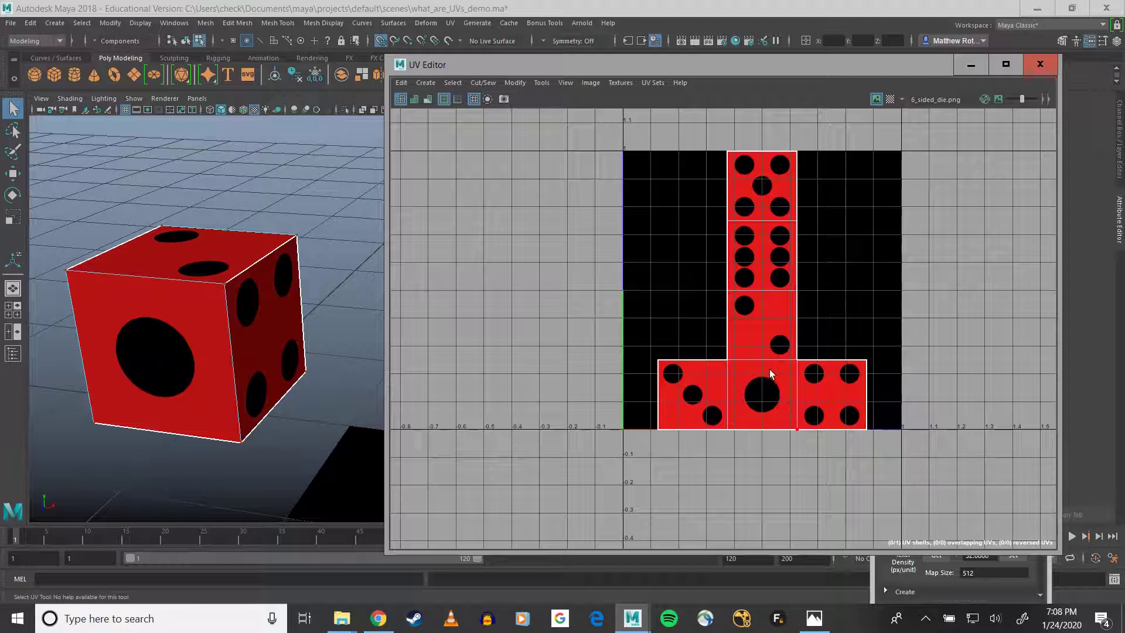
# - Select the cube's UV shell, scale it up uniformly until each face matches the full texture tile, and move it down onto the tile grid
pyautogui.moveTo(773, 336); pyautogui.dragTo(703, 268, button='right')
pyautogui.click(746, 283)
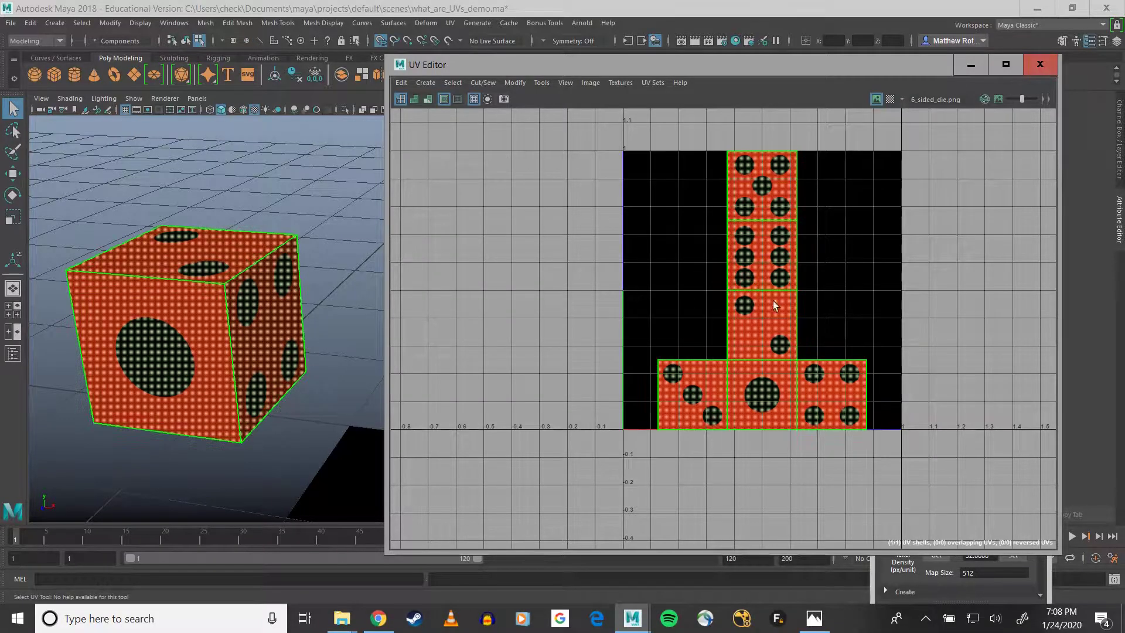
pyautogui.scroll(-2, 802, 234)
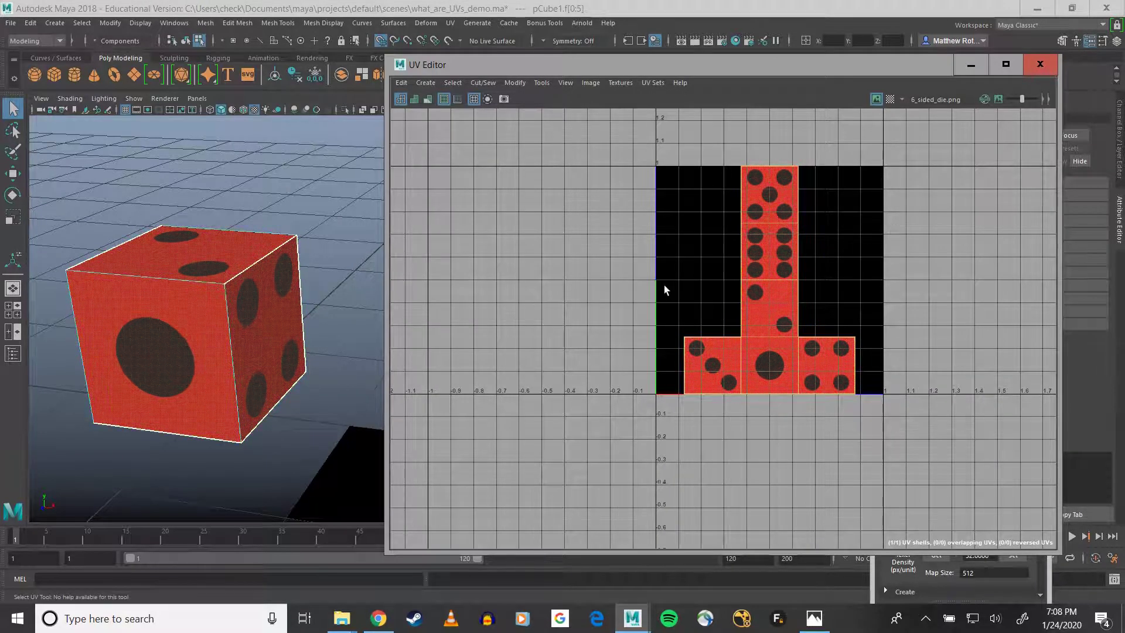
pyautogui.scroll(-4, 728, 272)
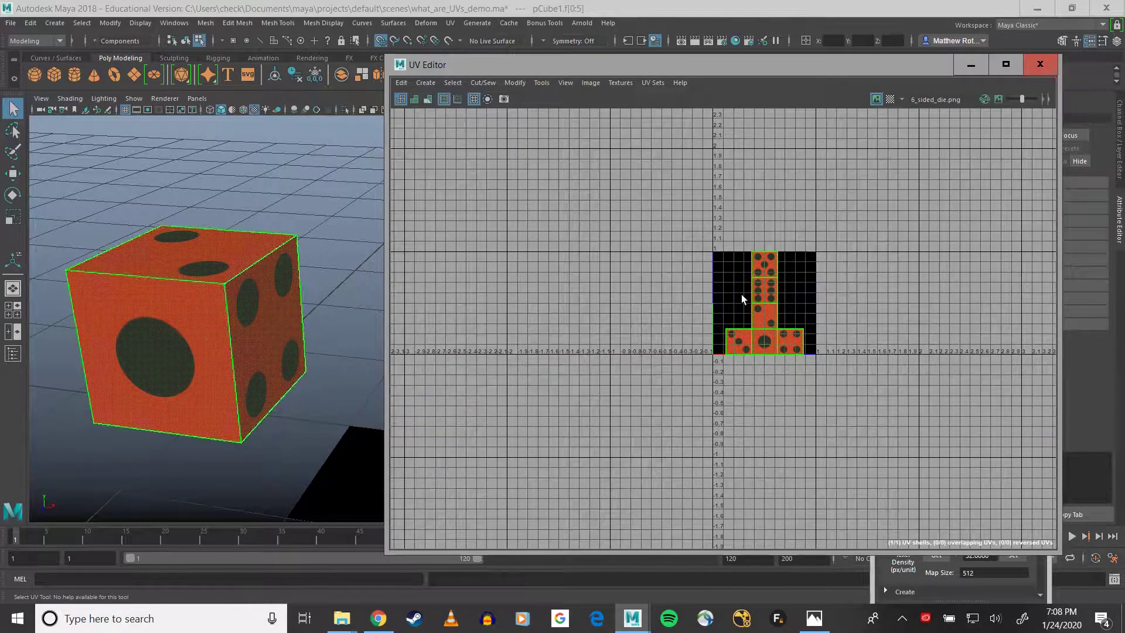
pyautogui.keyDown('alt'); pyautogui.moveTo(833, 303); pyautogui.dragTo(788, 375, button='middle'); pyautogui.keyUp('alt')
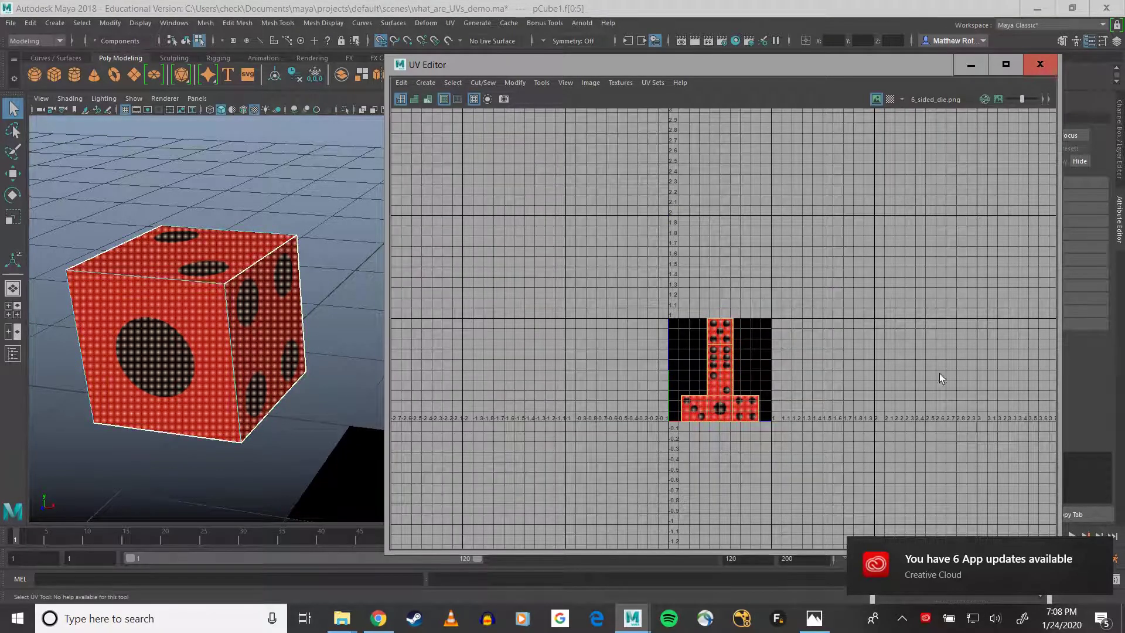
pyautogui.press('r')
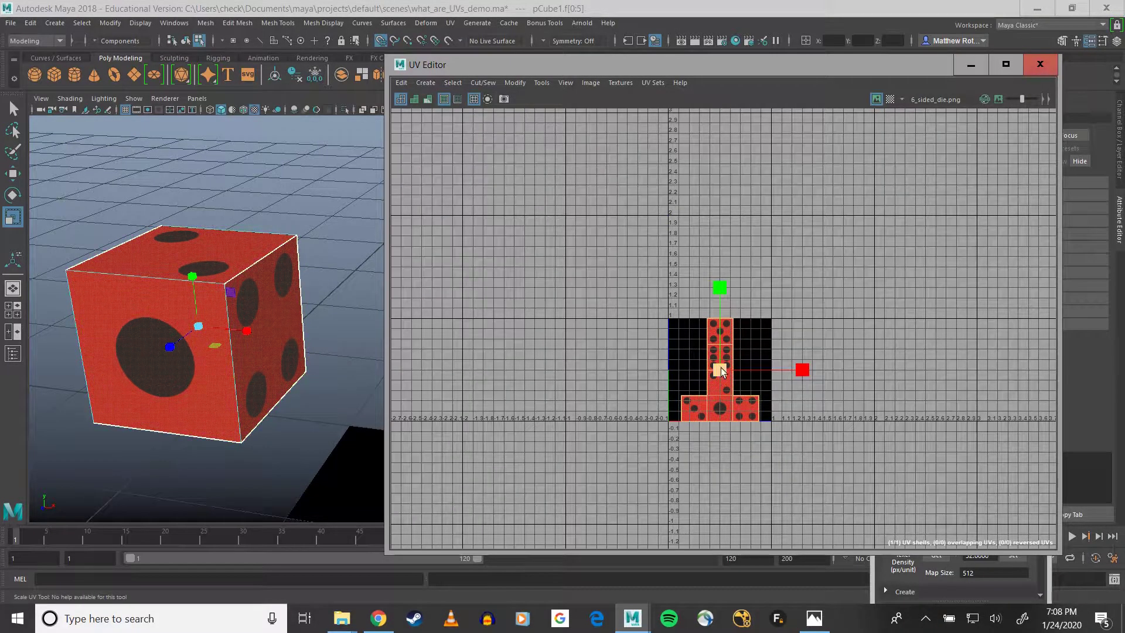
pyautogui.moveTo(720, 367); pyautogui.dragTo(964, 343)
pyautogui.press('w')
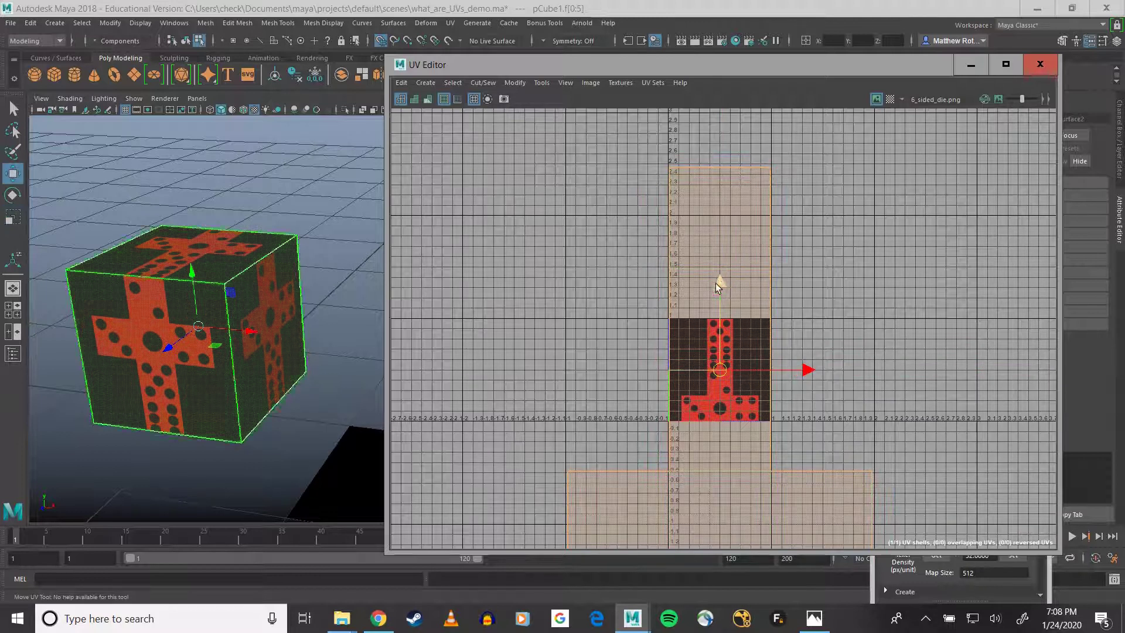
pyautogui.moveTo(720, 284); pyautogui.dragTo(726, 334)
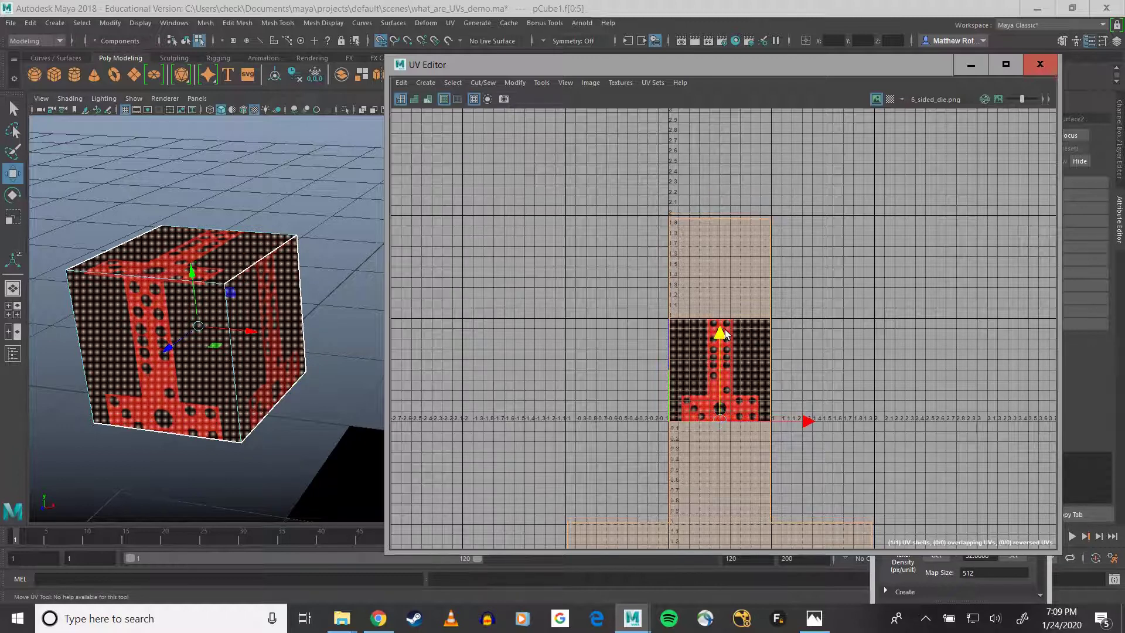
# - Inspect the cube from several angles to see how the enlarged UV shell places the die texture on each face
pyautogui.keyDown('alt'); pyautogui.moveTo(62, 293); pyautogui.dragTo(183, 285); pyautogui.keyUp('alt')
pyautogui.click(116, 281)
pyautogui.keyDown('alt'); pyautogui.moveTo(183, 284); pyautogui.dragTo(2, 207, button='middle'); pyautogui.keyUp('alt')
pyautogui.keyDown('alt'); pyautogui.moveTo(191, 229); pyautogui.dragTo(219, 234); pyautogui.keyUp('alt')
pyautogui.keyDown('alt'); pyautogui.moveTo(220, 234); pyautogui.dragTo(121, 158, button='middle'); pyautogui.keyUp('alt')
pyautogui.keyDown('alt'); pyautogui.moveTo(306, 243); pyautogui.dragTo(123, 363); pyautogui.keyUp('alt')
pyautogui.click(202, 324)
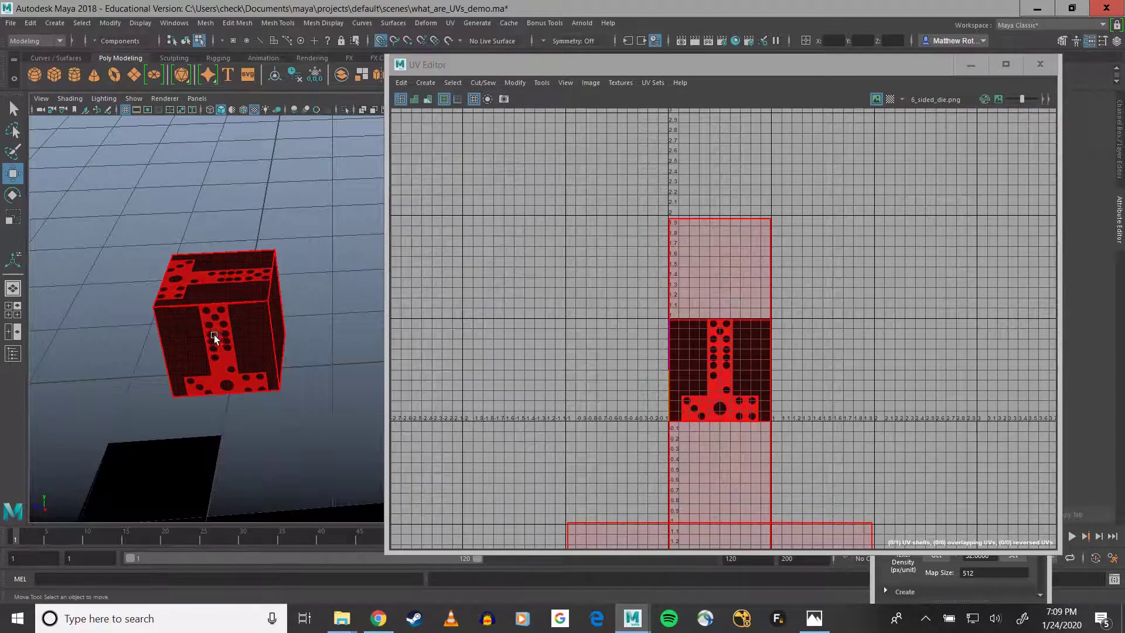
pyautogui.keyDown('alt'); pyautogui.moveTo(213, 335); pyautogui.dragTo(265, 328); pyautogui.keyUp('alt')
# - Undo the UV shell's move and scaling, and frame the die layout in the UV Editor
pyautogui.click(930, 343)
pyautogui.hotkey('ctrl', 'z')
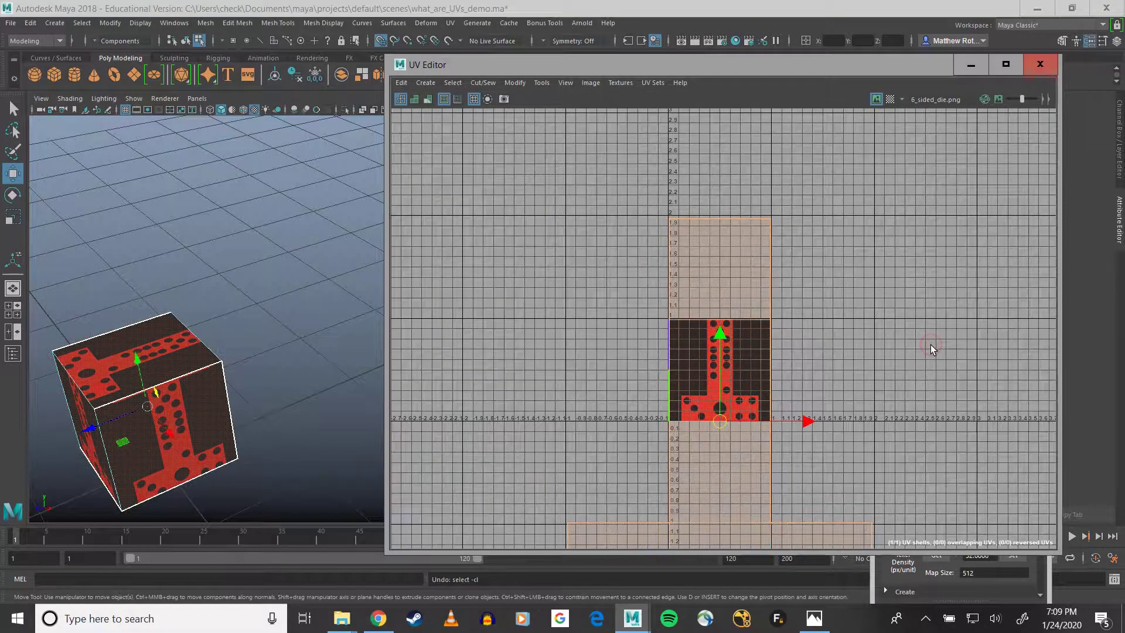
pyautogui.hotkey('ctrl', 'z')
pyautogui.hotkey('ctrl', 'z')
pyautogui.scroll(2, 862, 385)
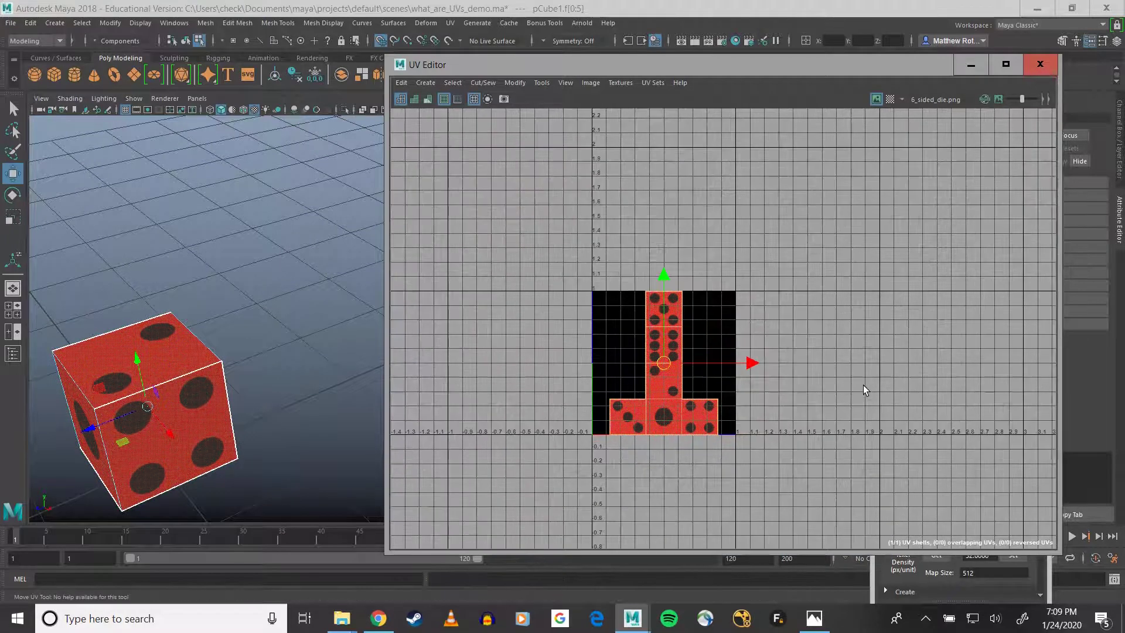
pyautogui.keyDown('alt'); pyautogui.moveTo(863, 385); pyautogui.dragTo(968, 370, button='middle'); pyautogui.keyUp('alt')
pyautogui.scroll(4, 803, 355)
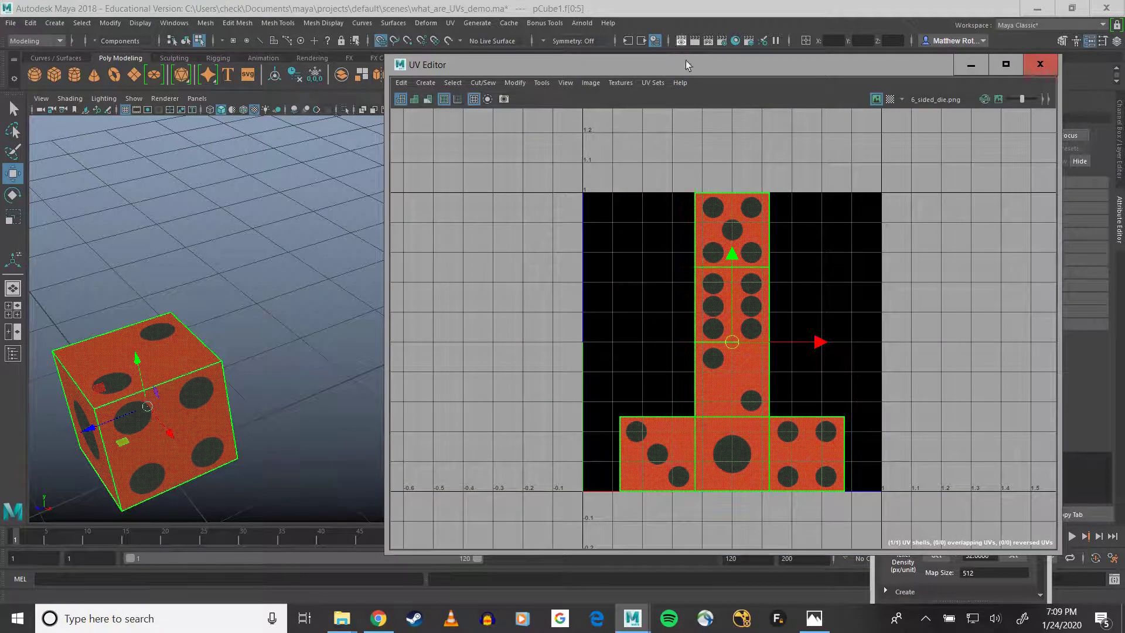
# - Place the UV Editor and UV Toolkit side by side and collapse the toolkit's expanded sections
pyautogui.moveTo(685, 61); pyautogui.dragTo(384, 72)
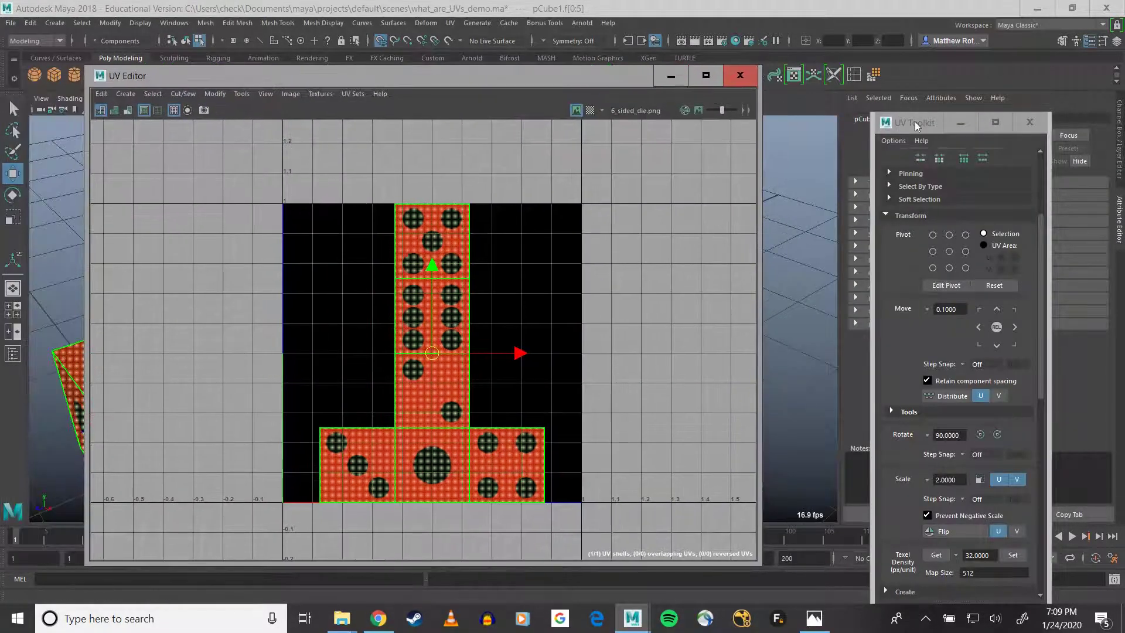
pyautogui.moveTo(915, 123); pyautogui.dragTo(823, 66)
pyautogui.click(798, 160)
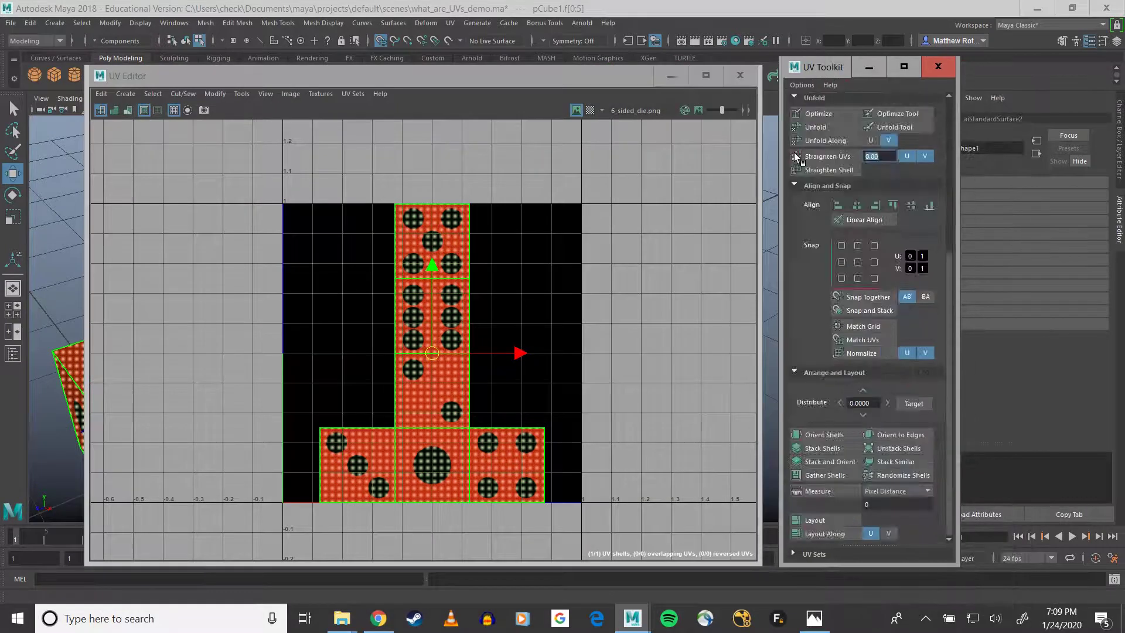
pyautogui.click(794, 185)
pyautogui.click(795, 270)
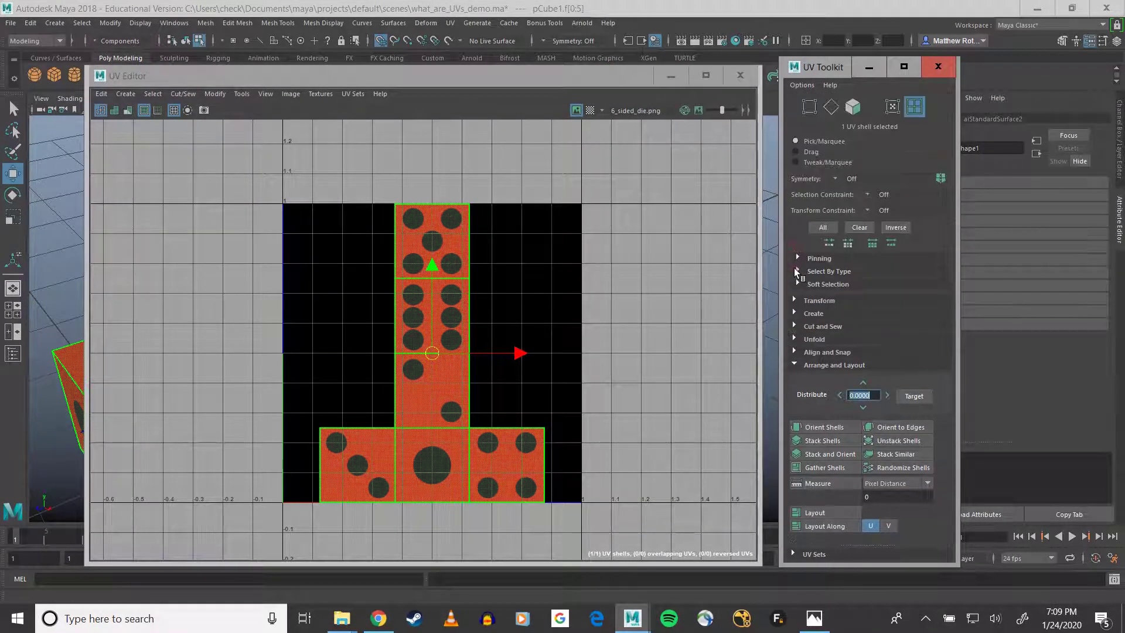
pyautogui.click(793, 364)
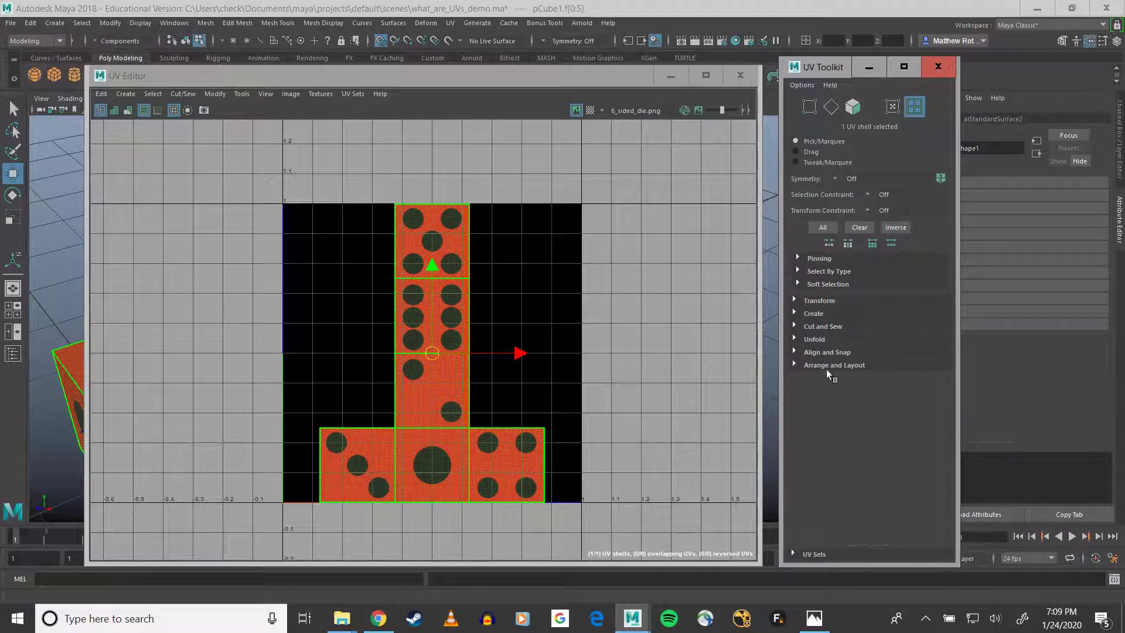
pyautogui.click(818, 227)
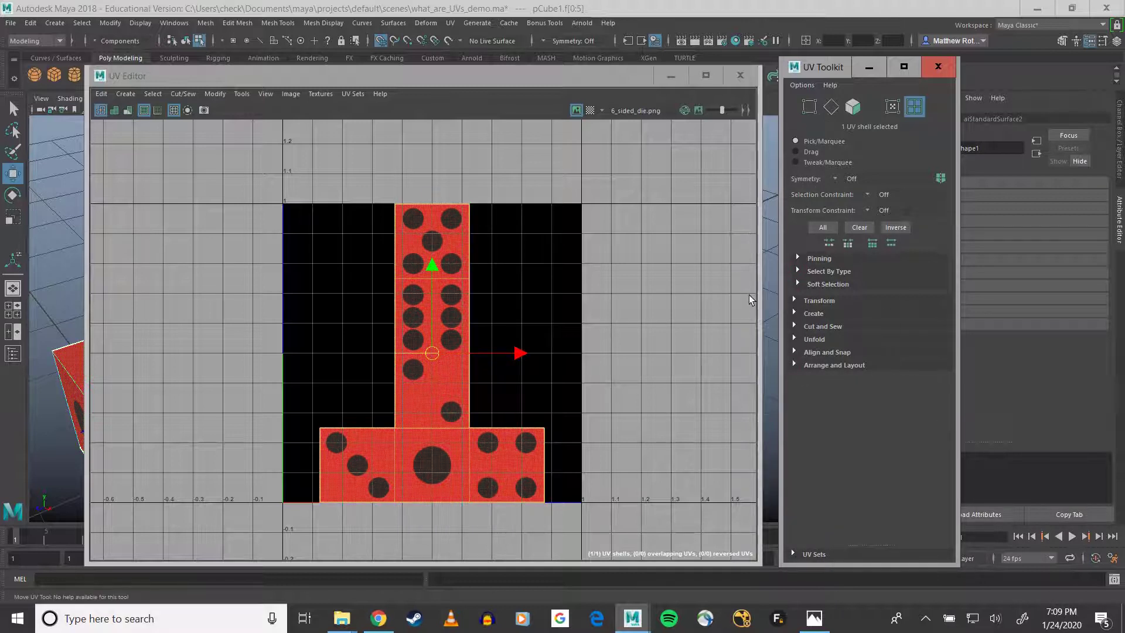
# - Switch to Chrome and show the title of Autodesk's UV Editor overview help page
pyautogui.click(379, 620)
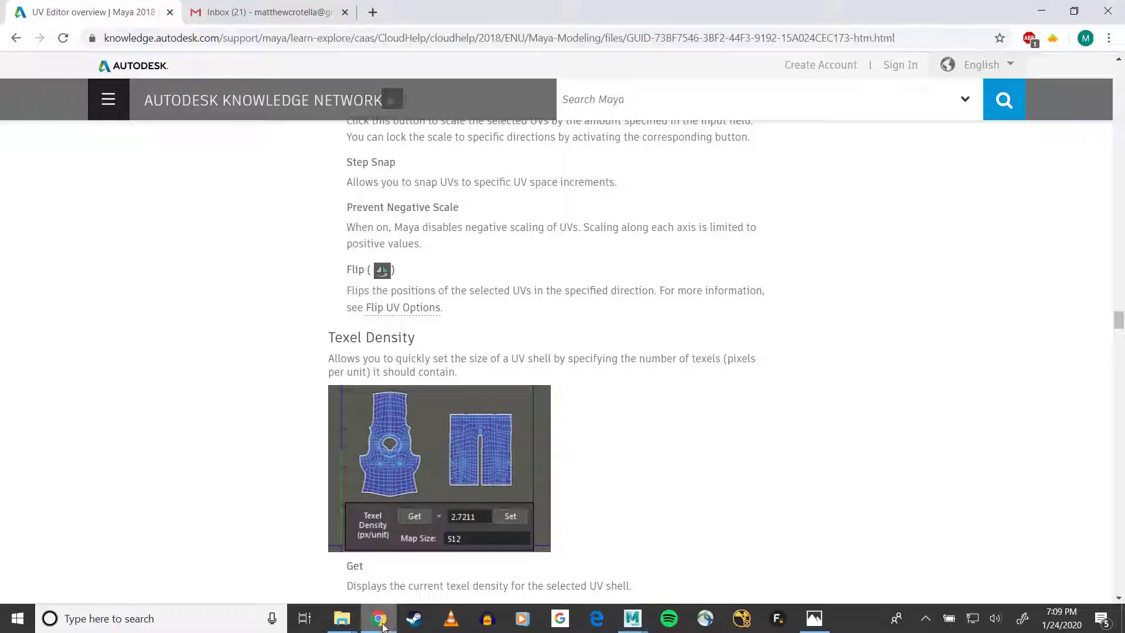
pyautogui.scroll(8, 709, 274)
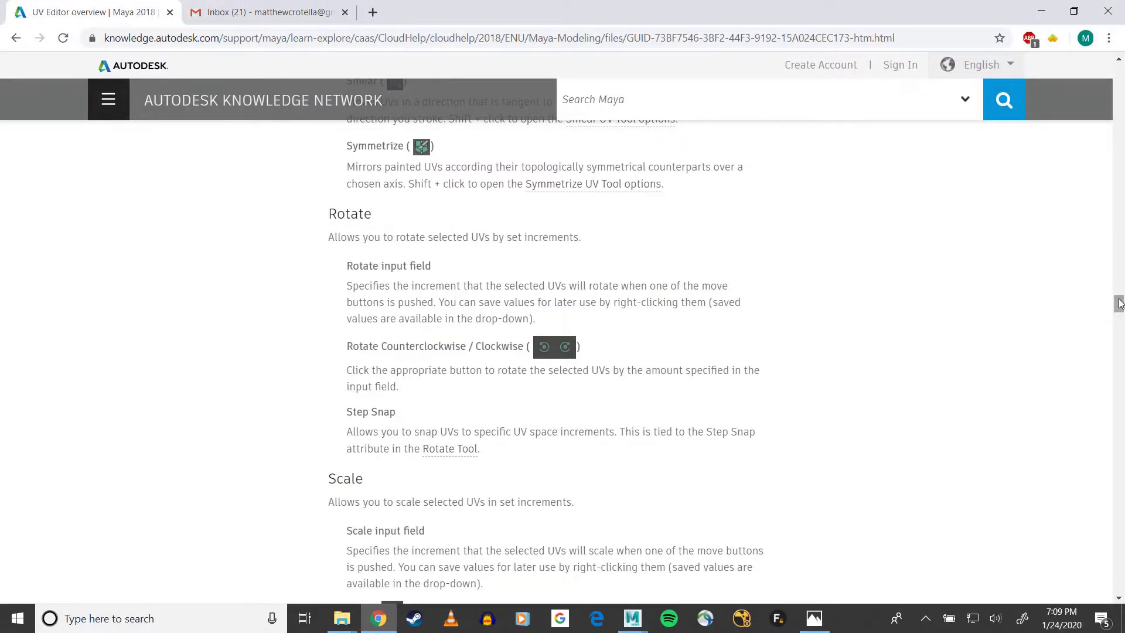
pyautogui.moveTo(1119, 301); pyautogui.dragTo(1119, 73)
pyautogui.moveTo(337, 322); pyautogui.dragTo(638, 332)
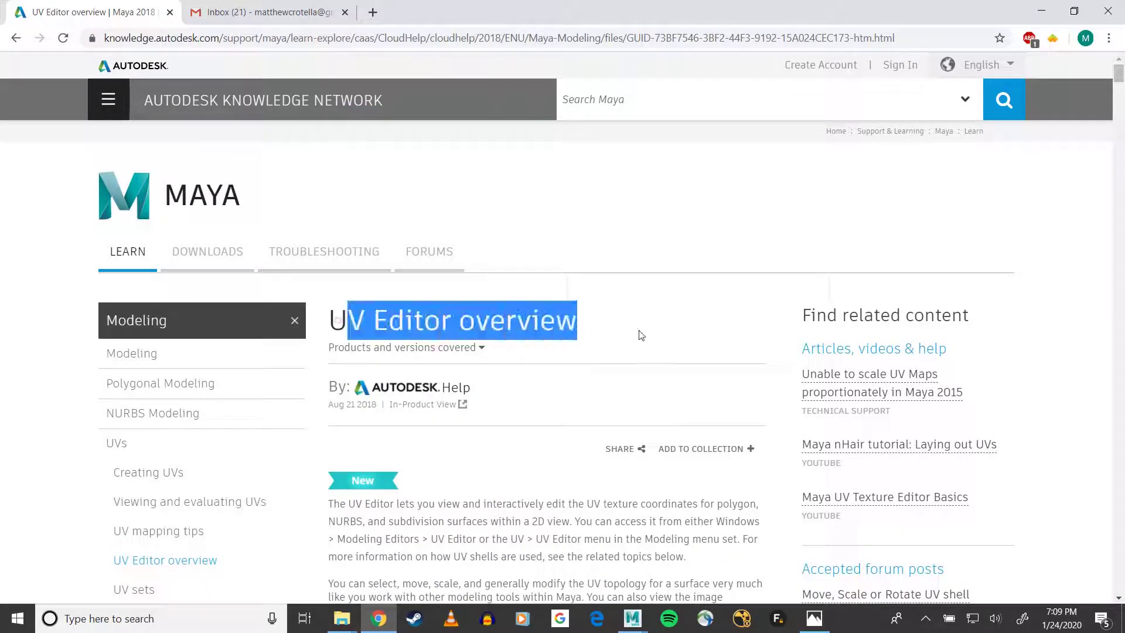
# - Look through the help page from the View bar descriptions to the Texel Density and cutting tool explanations
pyautogui.click(532, 483)
pyautogui.scroll(-6, 543, 495)
pyautogui.scroll(-6, 544, 494)
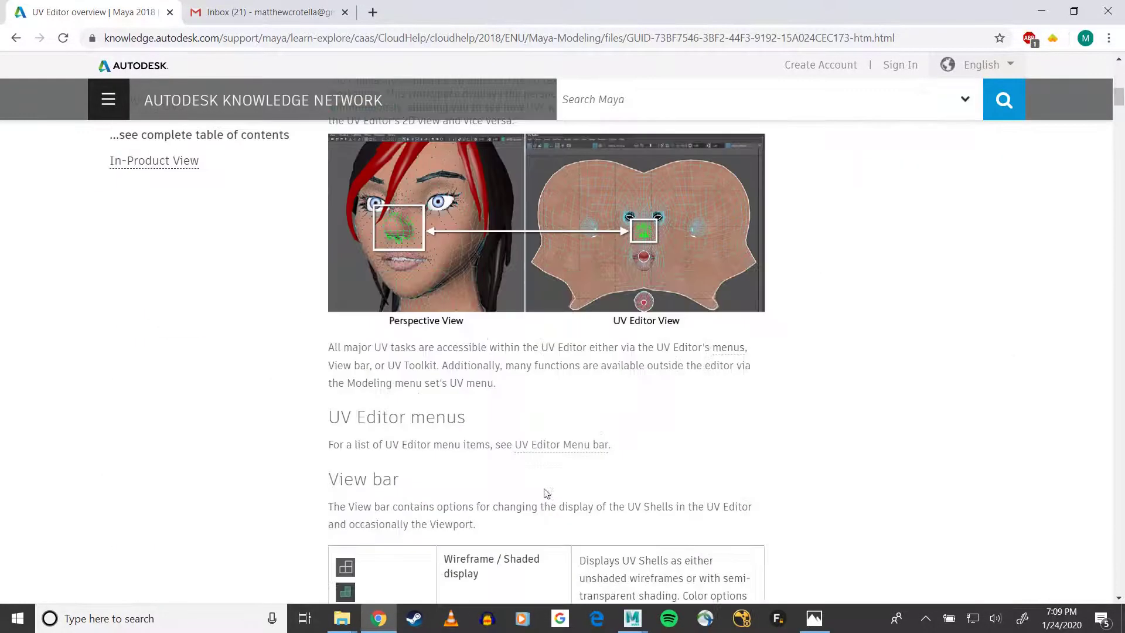
pyautogui.scroll(-5, 666, 308)
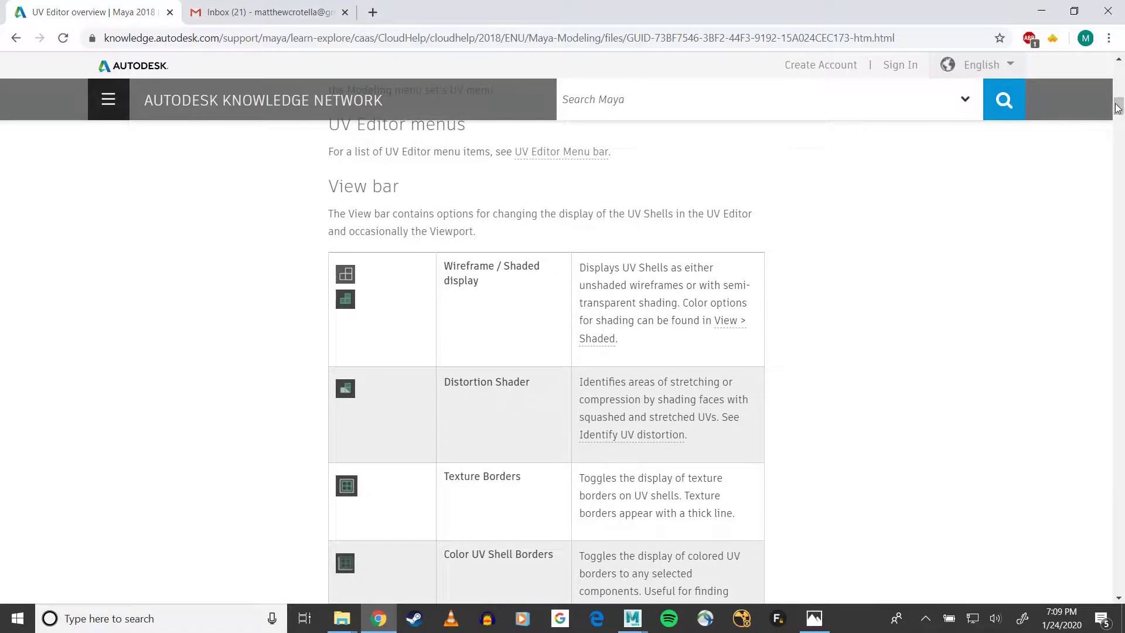
pyautogui.moveTo(1118, 107); pyautogui.dragTo(1107, 321)
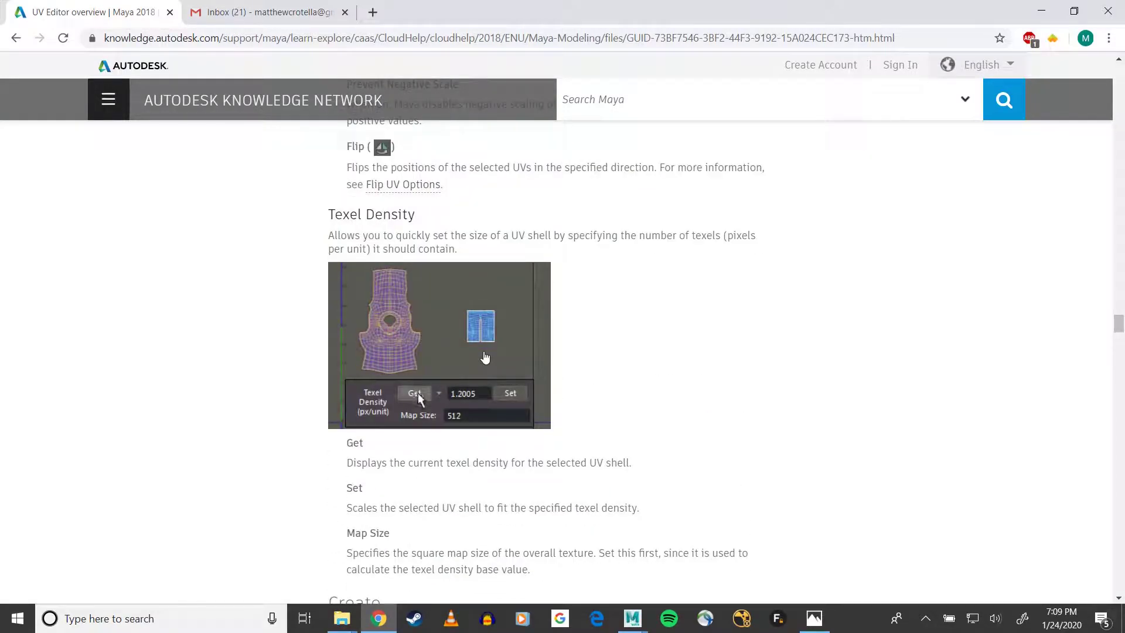
pyautogui.scroll(-5, 481, 366)
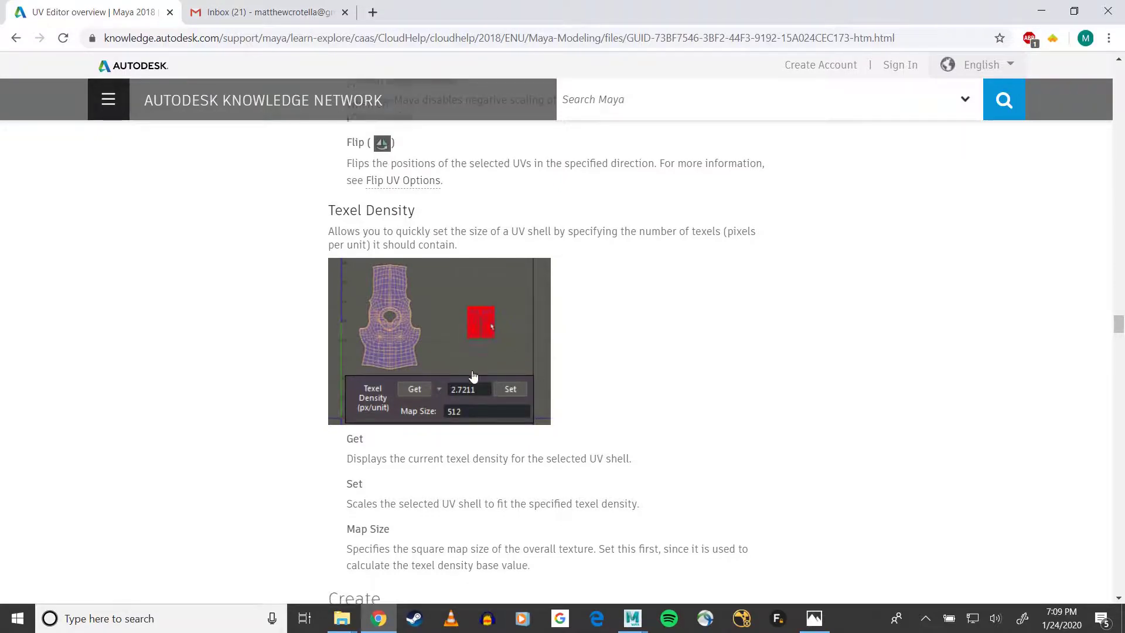
pyautogui.scroll(-15, 473, 372)
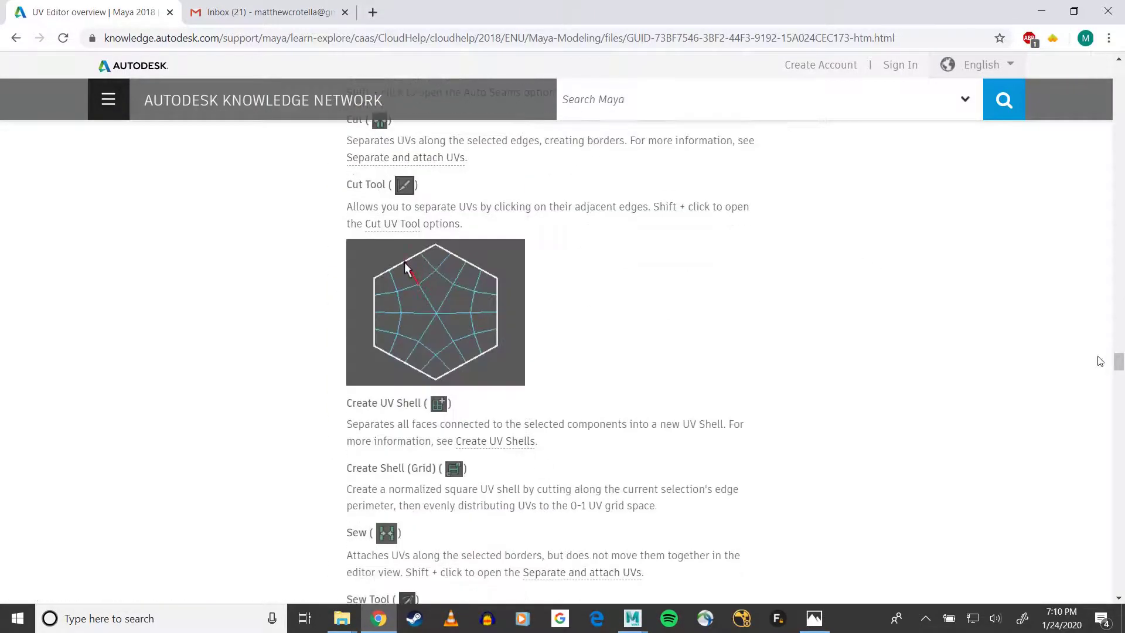
# - Examine the help page's Arrange and Layout and Align and Snap sections with their animated examples
pyautogui.moveTo(1118, 361); pyautogui.dragTo(1118, 403)
pyautogui.scroll(-13, 569, 439)
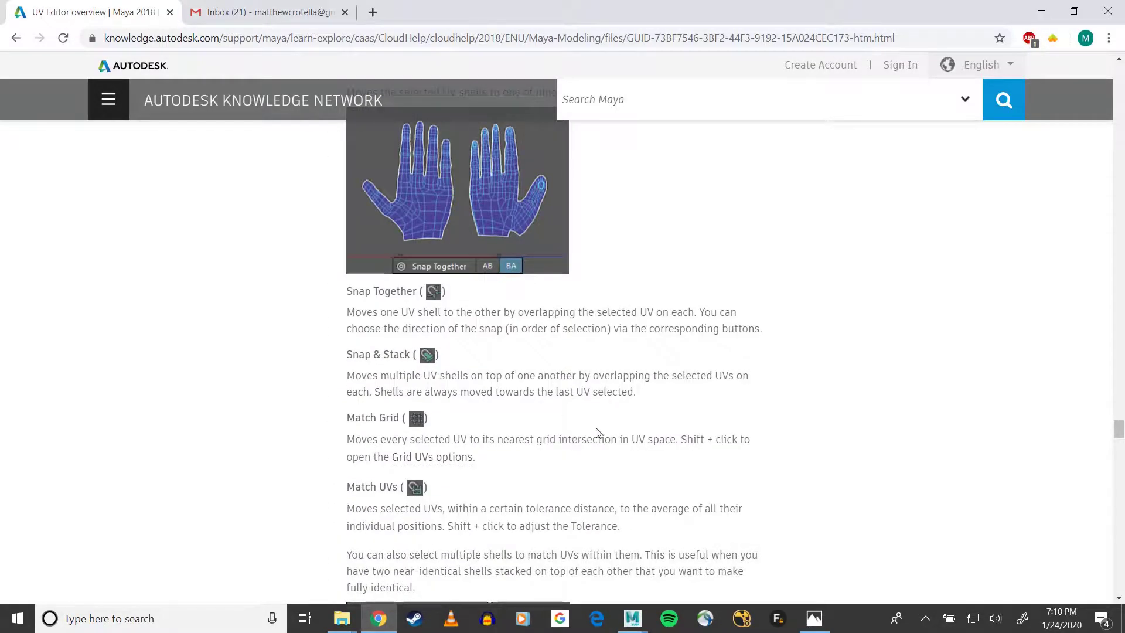
pyautogui.scroll(-7, 558, 456)
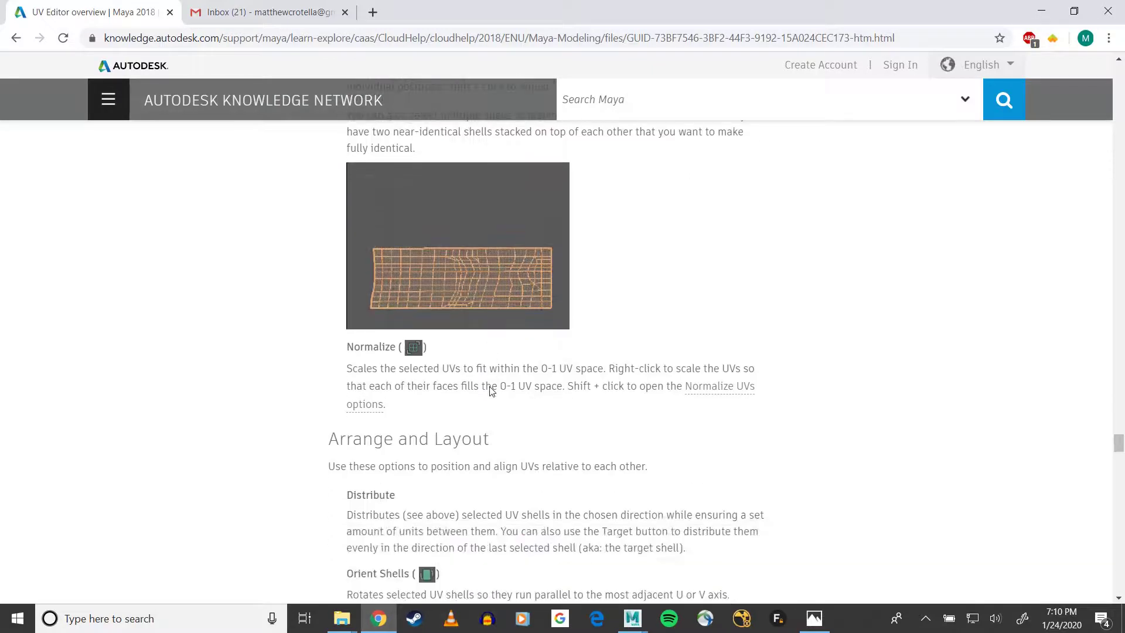
pyautogui.scroll(-4, 491, 389)
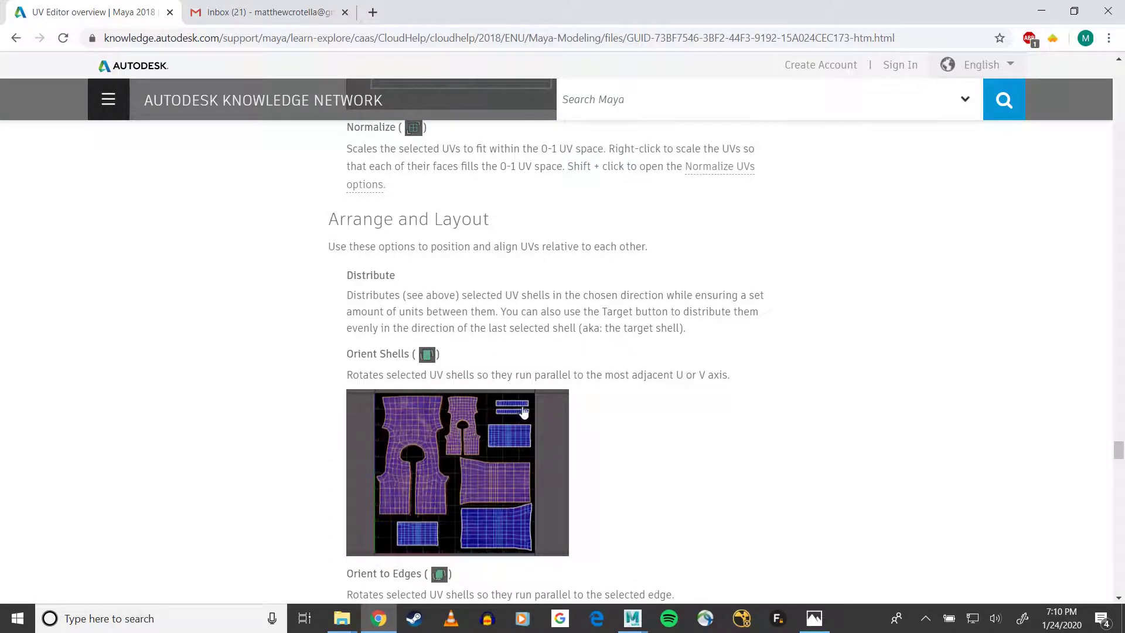
pyautogui.moveTo(1117, 458); pyautogui.dragTo(1117, 466)
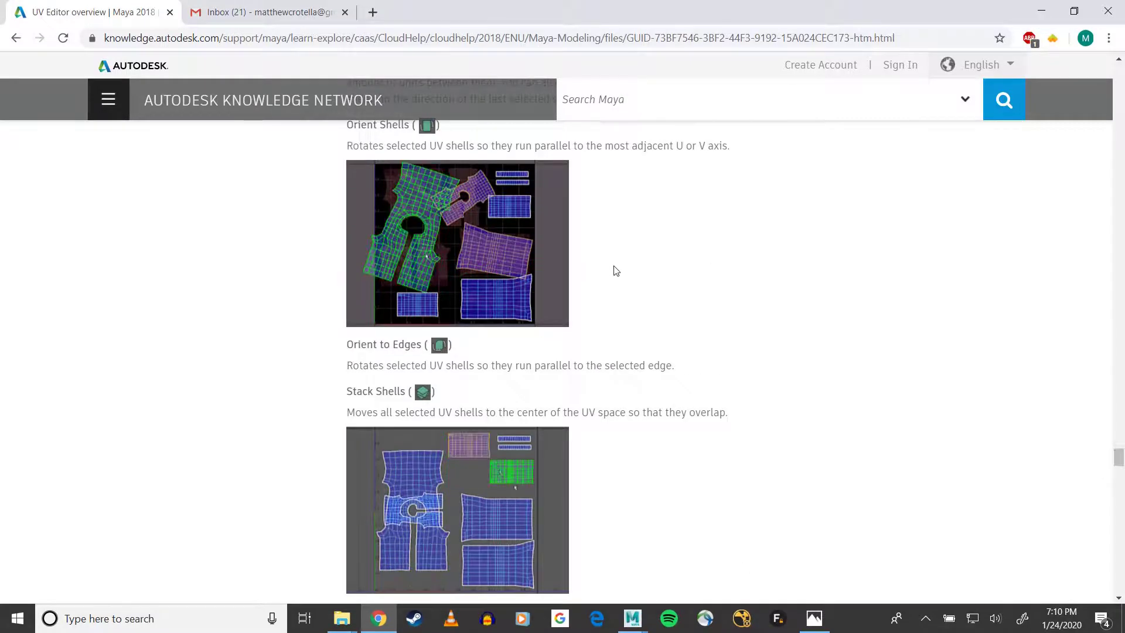
pyautogui.scroll(7, 675, 332)
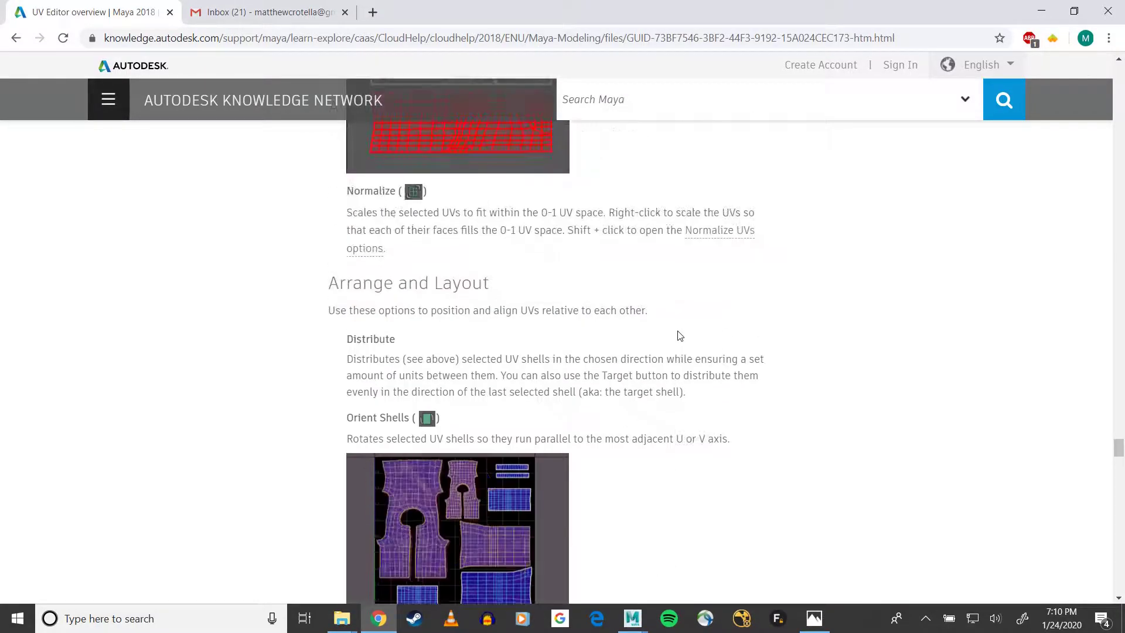
pyautogui.scroll(3, 680, 336)
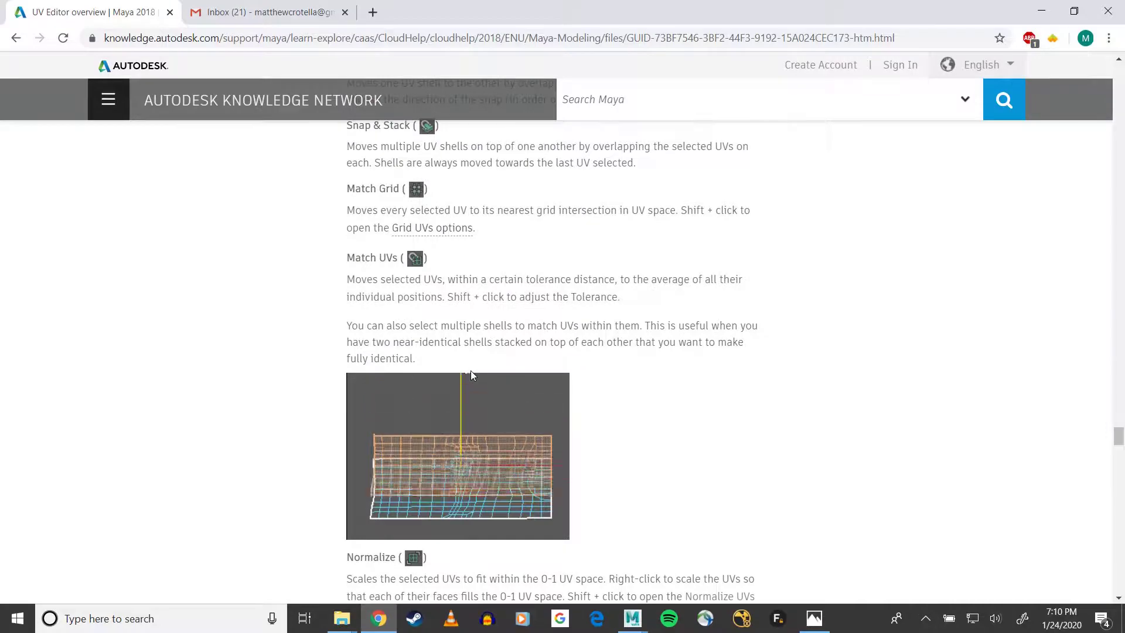
pyautogui.scroll(7, 472, 375)
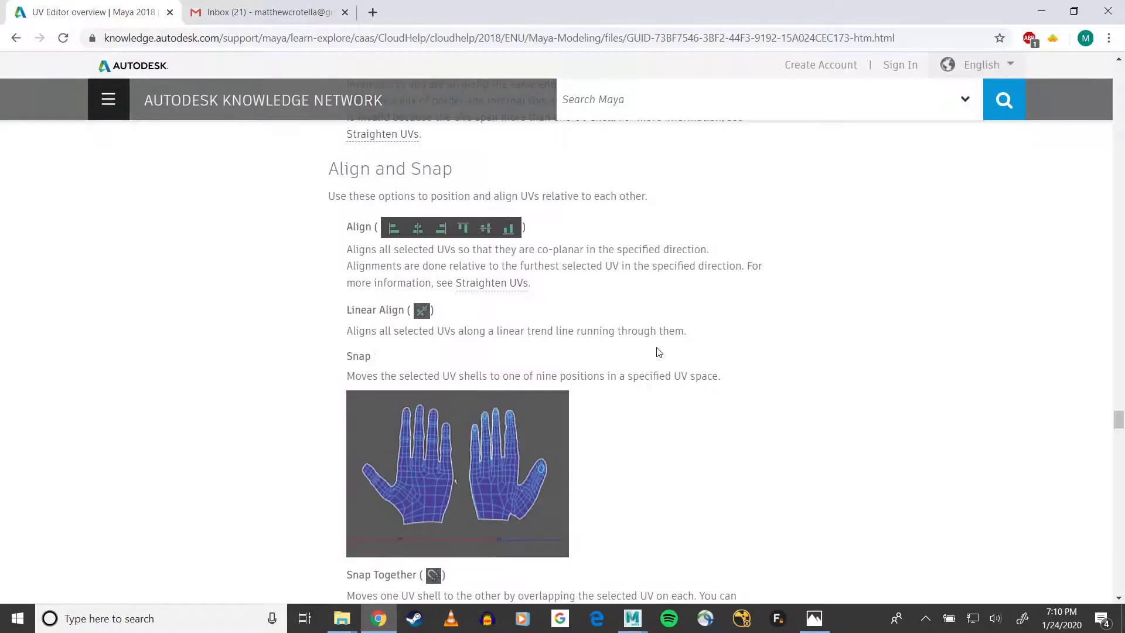
# - Switch back to Maya, expand the Cut and Sew tools, and cut the UV edge between the five-dot and six-dot faces
pyautogui.moveTo(624, 628)
pyautogui.click(673, 586)
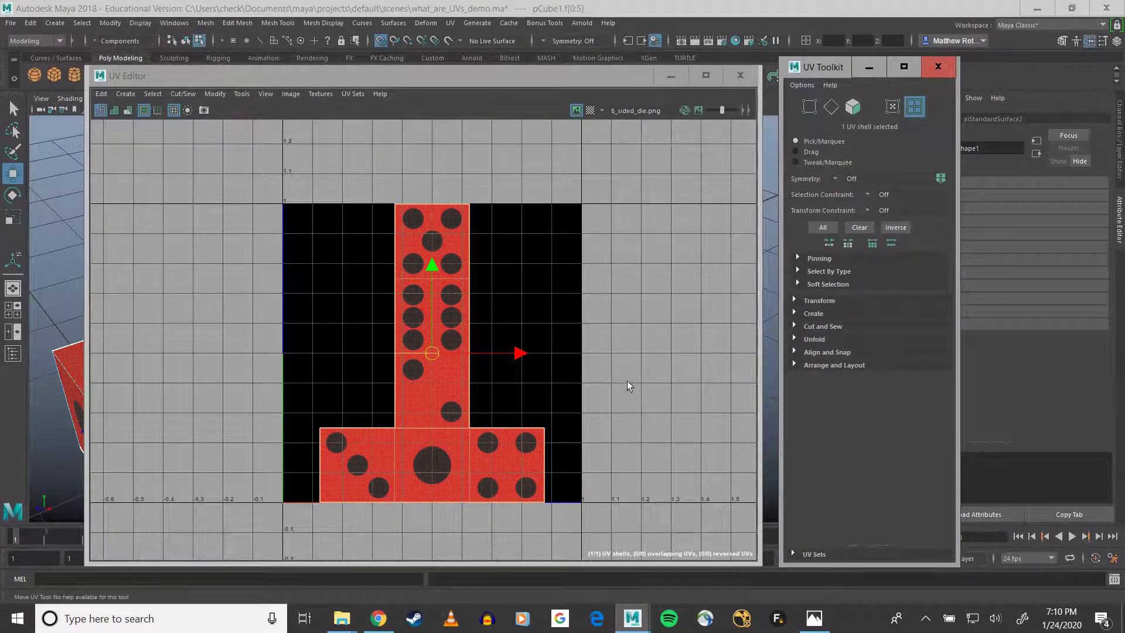
pyautogui.click(805, 328)
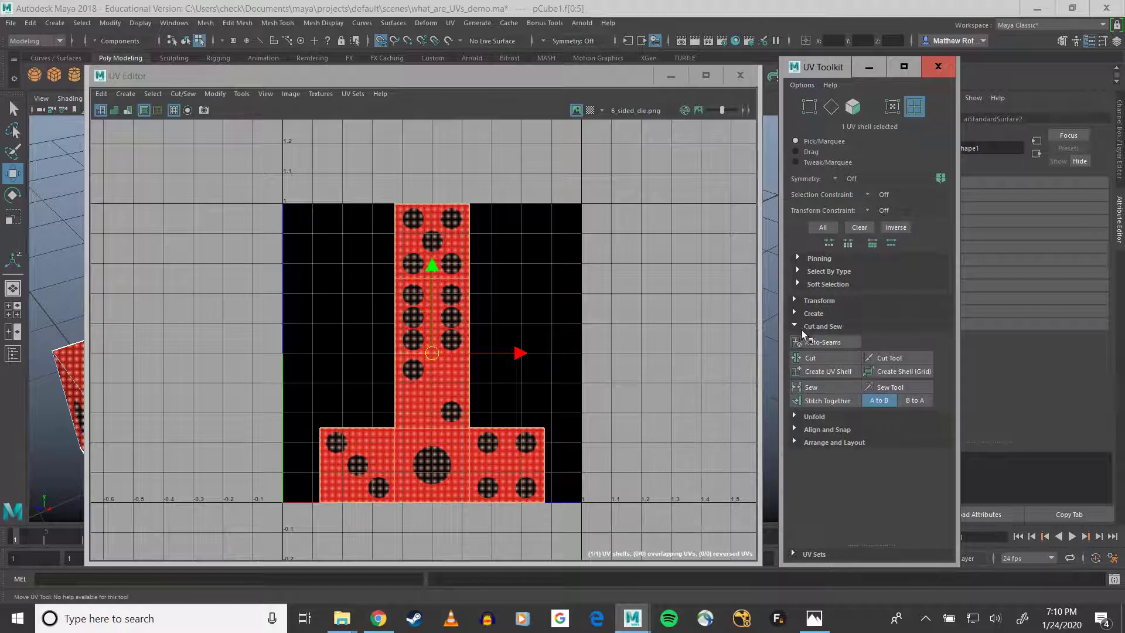
pyautogui.rightClick(526, 263)
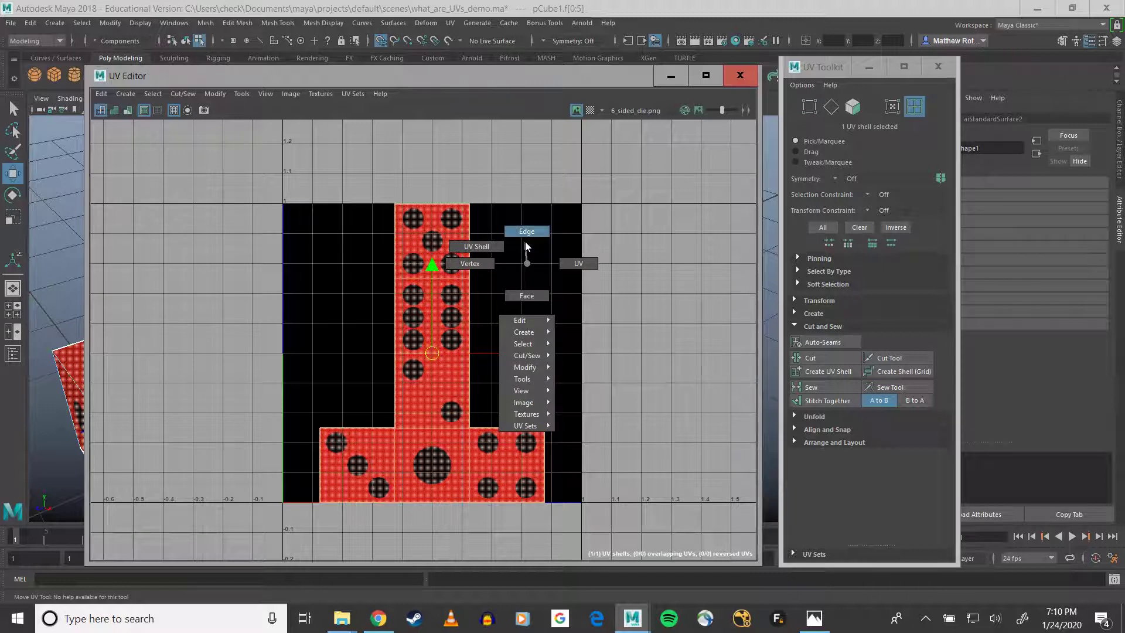
pyautogui.moveTo(525, 242); pyautogui.dragTo(525, 241, button='right')
pyautogui.click(454, 282)
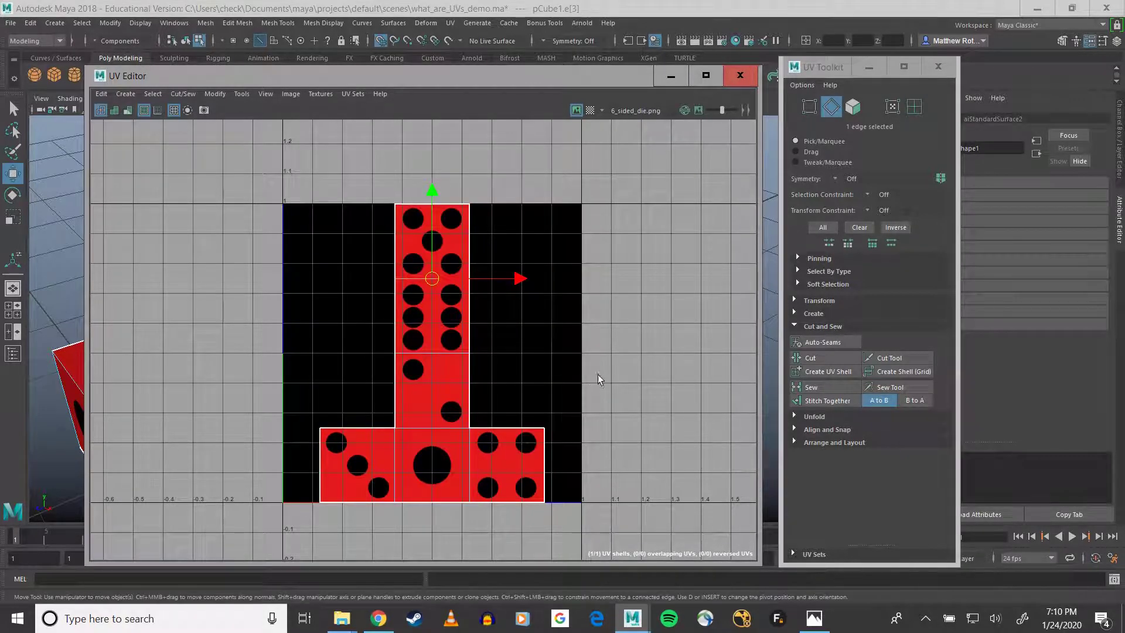
pyautogui.click(808, 358)
# - Move the five-dot face's UV shell below the one-dot face, turning off grid snapping to leave a small gap
pyautogui.moveTo(451, 239); pyautogui.dragTo(451, 271, button='right')
pyautogui.click(432, 241)
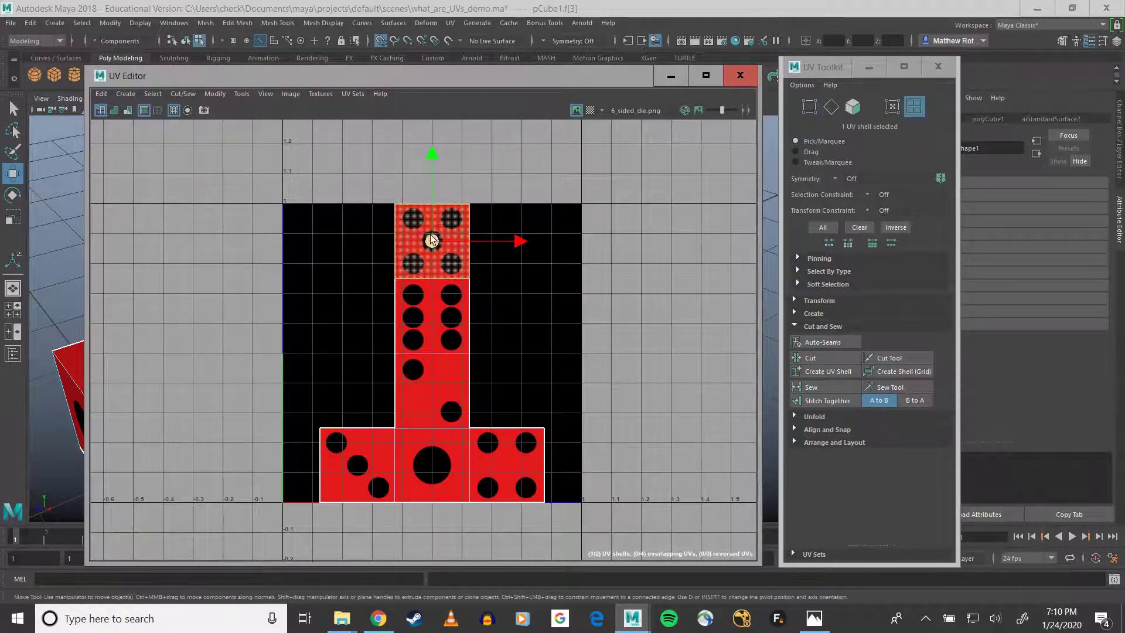
pyautogui.moveTo(431, 240); pyautogui.dragTo(431, 534)
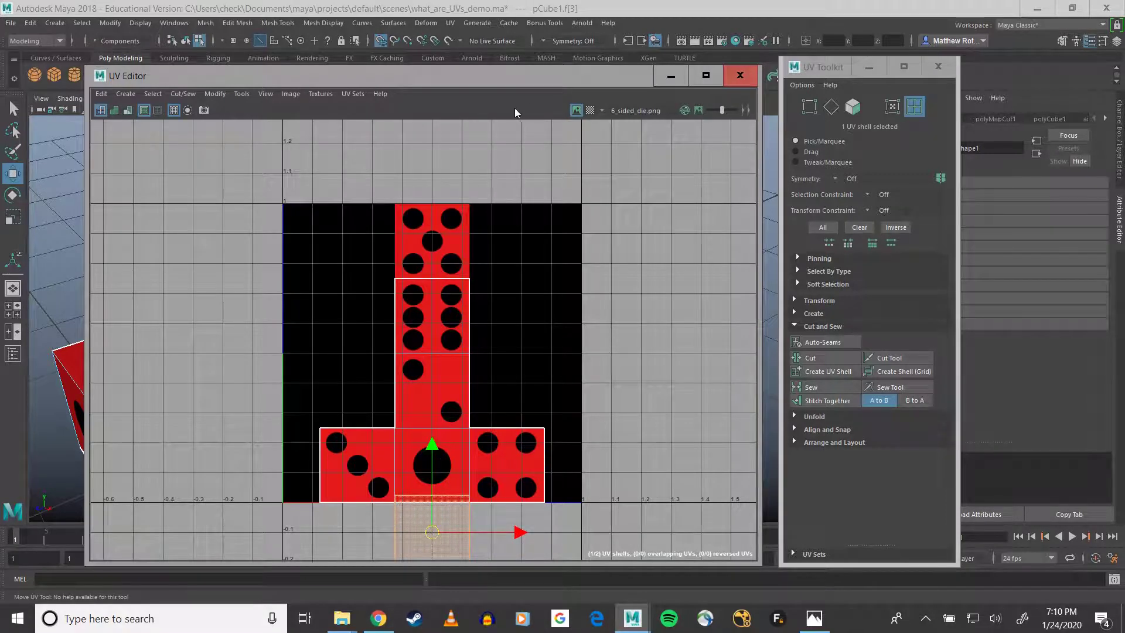
pyautogui.click(381, 42)
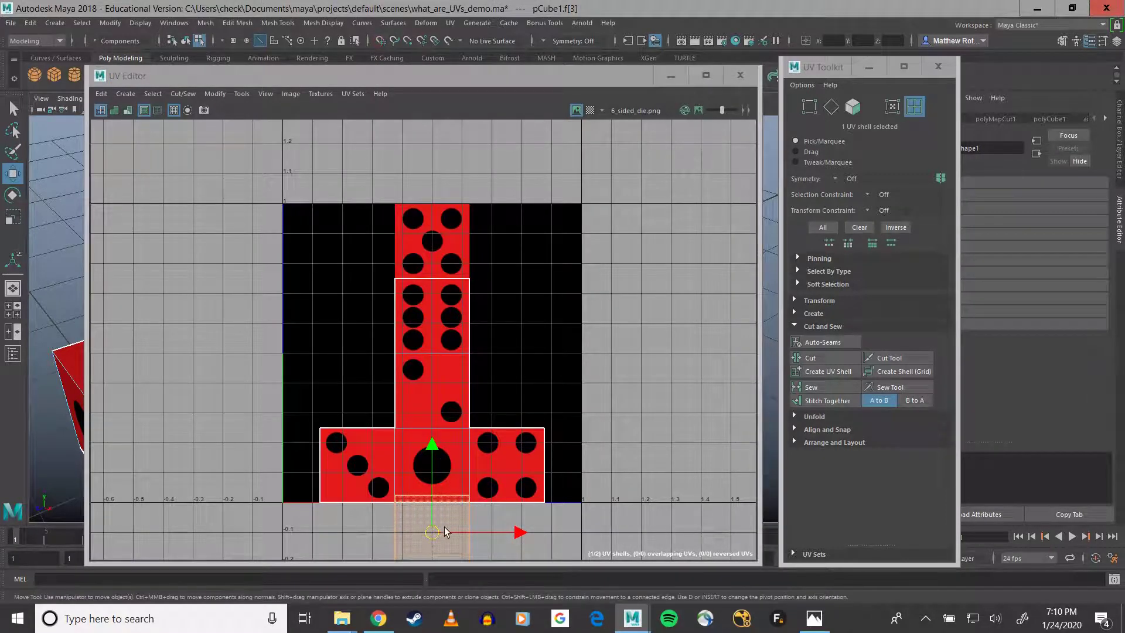
pyautogui.click(433, 487)
pyautogui.moveTo(434, 448); pyautogui.dragTo(433, 461)
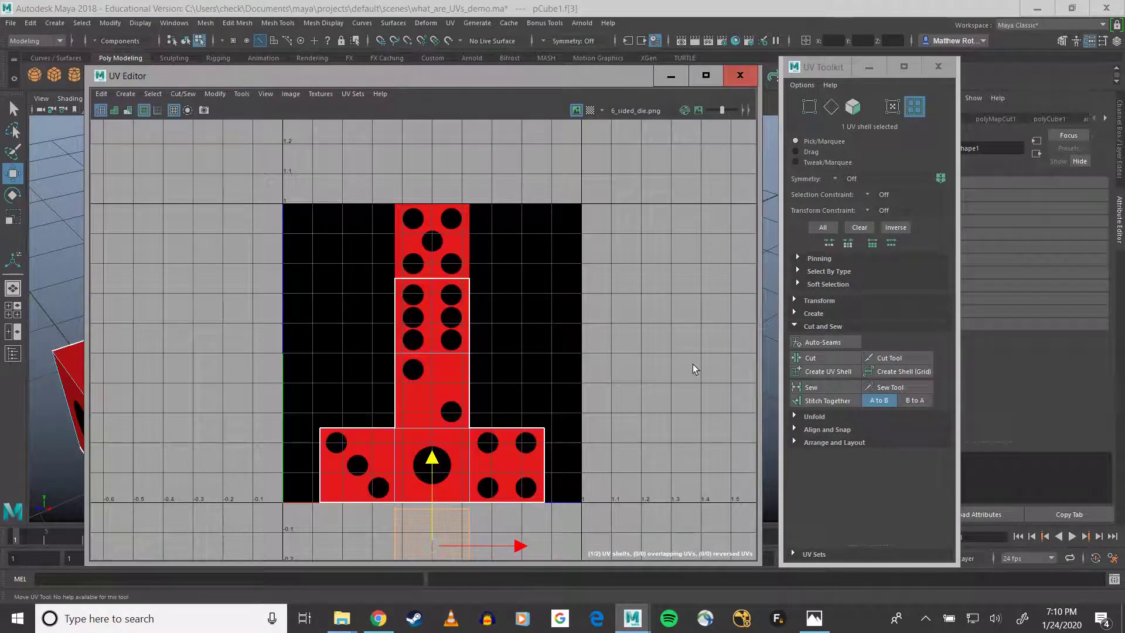
# - Reposition the UV Editor, frame the detached shell, and adjust its height to sit just below the one-dot face
pyautogui.moveTo(480, 78); pyautogui.dragTo(686, 51)
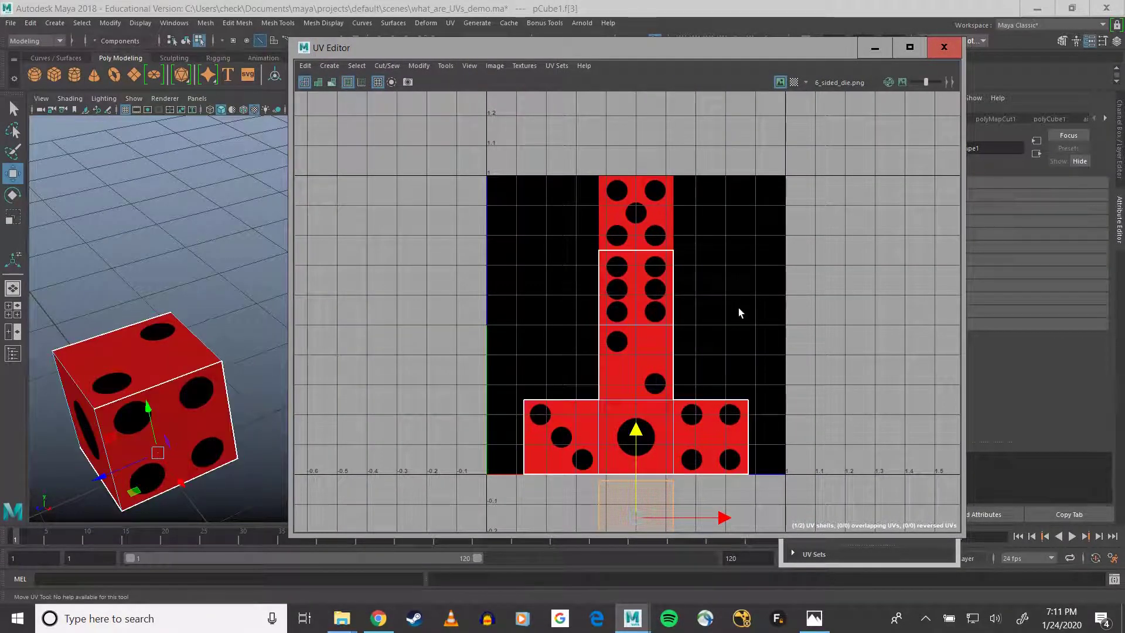
pyautogui.moveTo(595, 52); pyautogui.dragTo(463, 75)
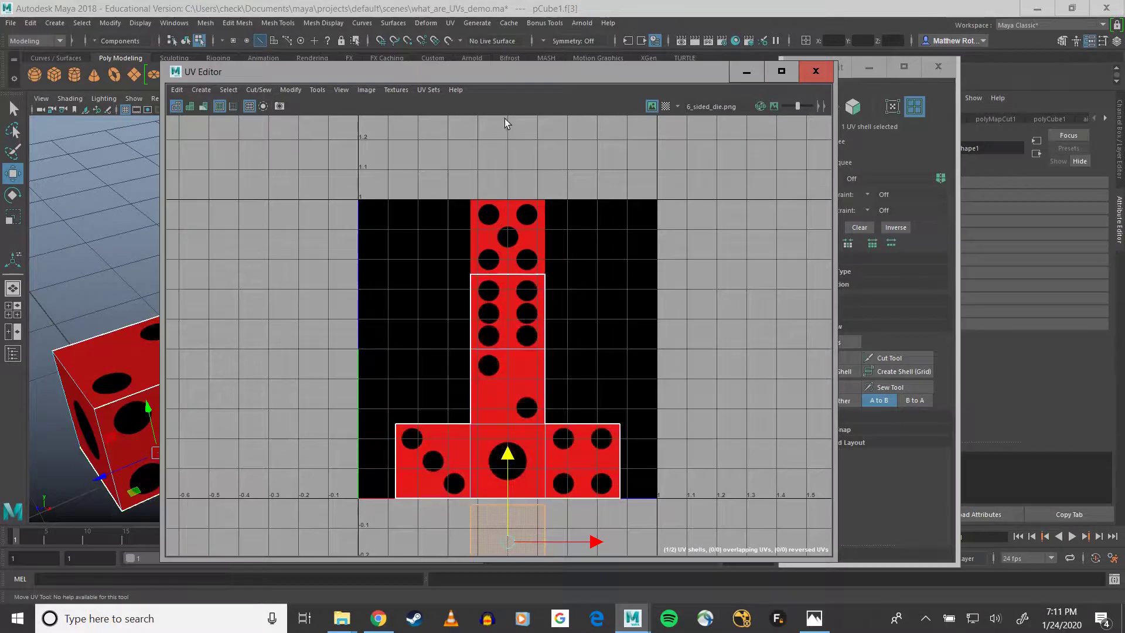
pyautogui.moveTo(483, 76); pyautogui.dragTo(473, 40)
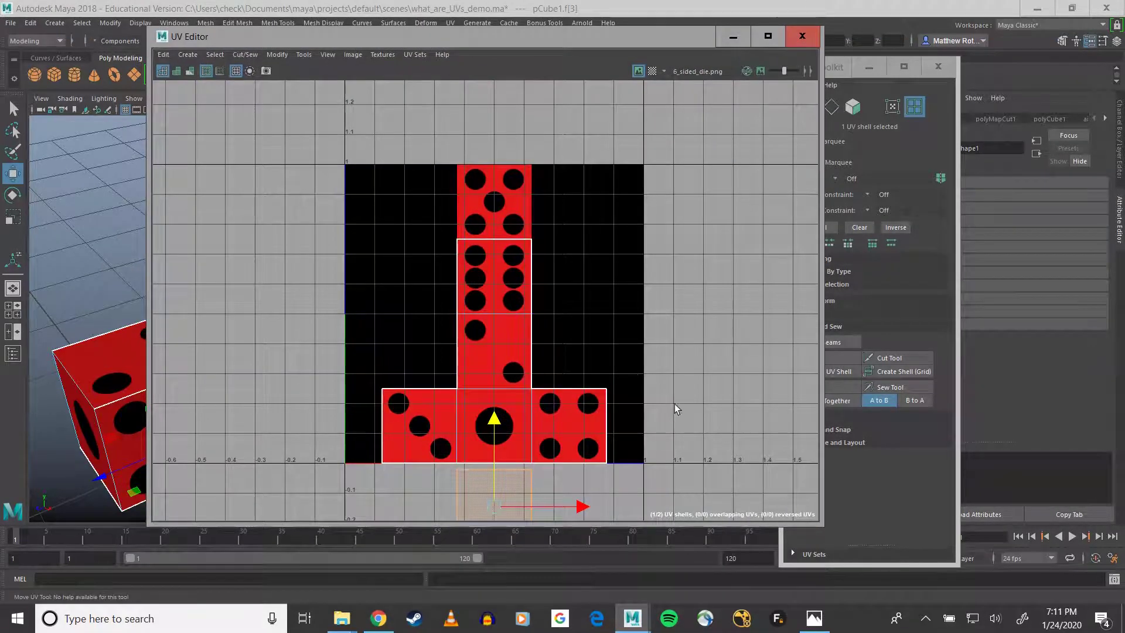
pyautogui.keyDown('alt'); pyautogui.moveTo(674, 403); pyautogui.dragTo(682, 297, button='middle'); pyautogui.keyUp('alt')
pyautogui.keyDown('alt'); pyautogui.moveTo(630, 351); pyautogui.dragTo(670, 364, button='middle'); pyautogui.keyUp('alt')
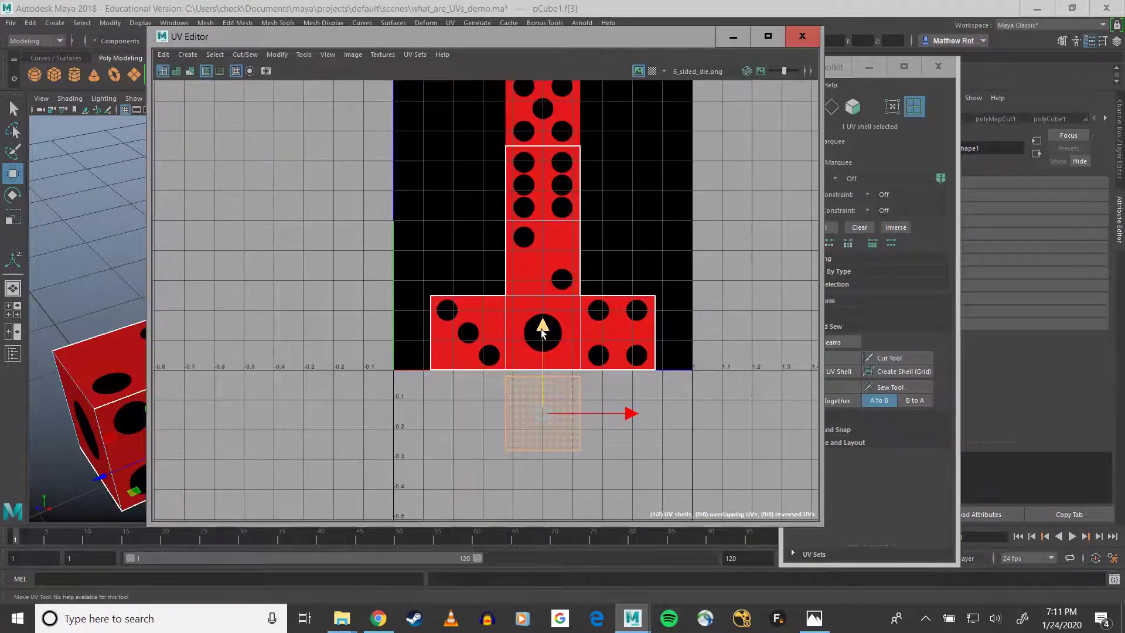
pyautogui.moveTo(542, 328); pyautogui.dragTo(542, 321)
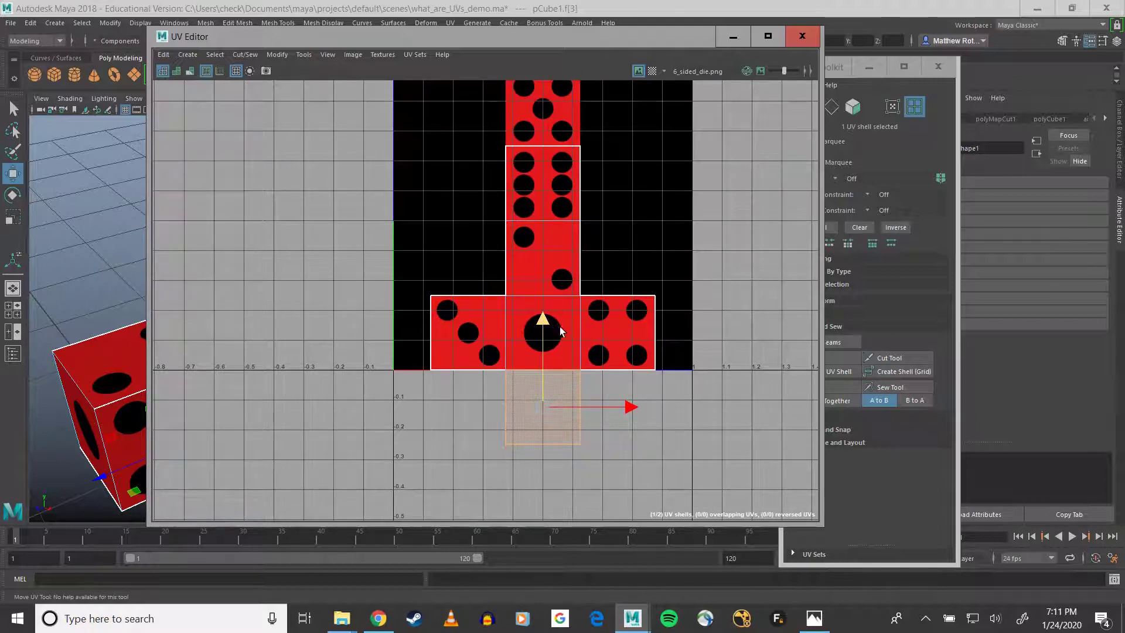
pyautogui.scroll(2, 622, 370)
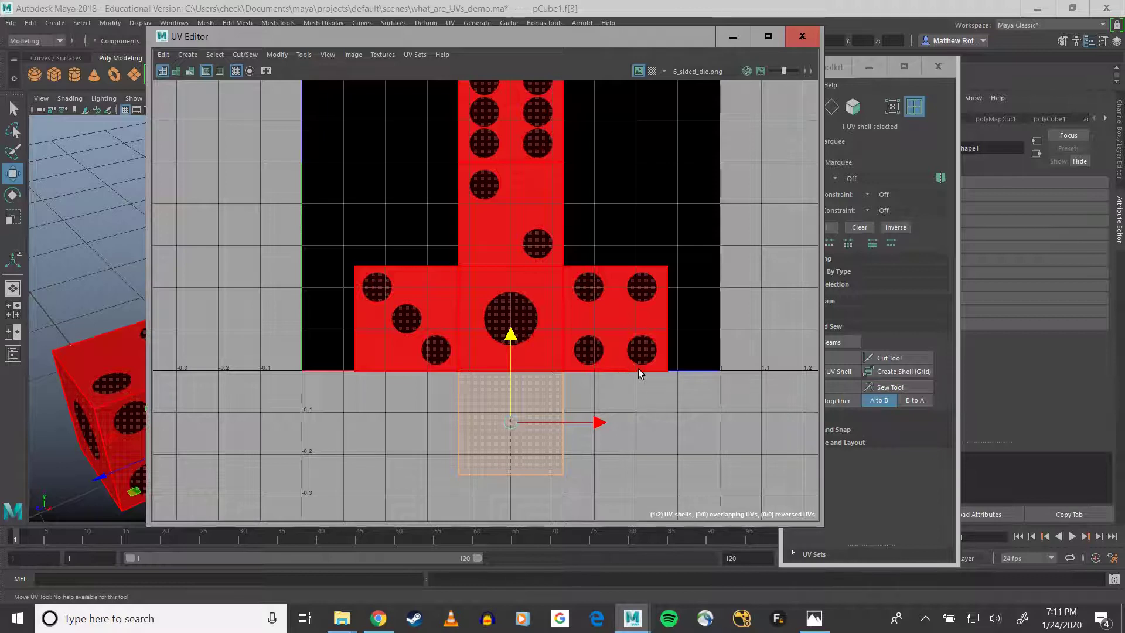
pyautogui.moveTo(510, 334); pyautogui.dragTo(511, 347)
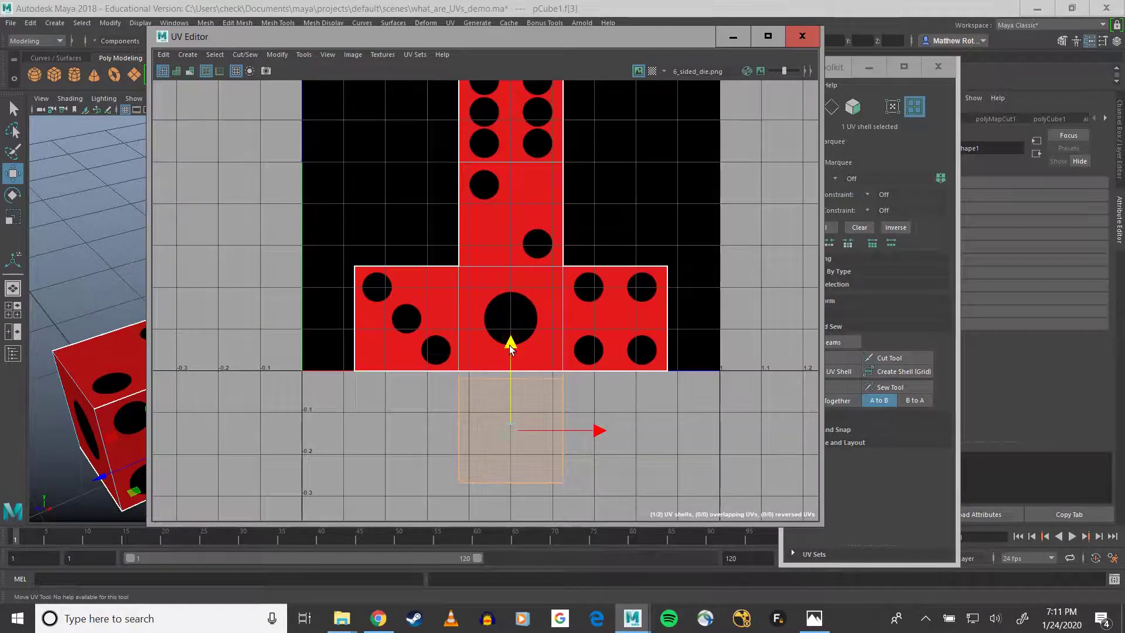
# - Uncover the cube and compare its one-dot face and underside with the detached shell in the UV layout
pyautogui.moveTo(497, 38); pyautogui.dragTo(708, 48)
pyautogui.keyDown('alt'); pyautogui.moveTo(216, 439); pyautogui.dragTo(261, 402); pyautogui.keyUp('alt')
pyautogui.keyDown('alt'); pyautogui.moveTo(264, 413); pyautogui.dragTo(294, 343, button='middle'); pyautogui.keyUp('alt')
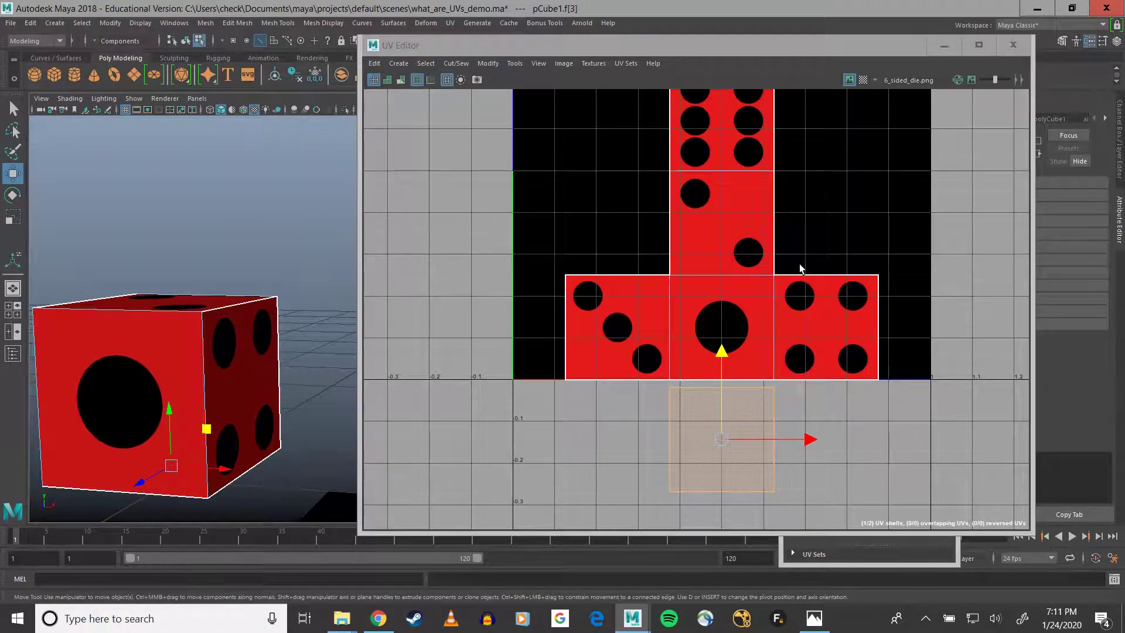
pyautogui.scroll(3, 808, 258)
pyautogui.scroll(-4, 808, 252)
pyautogui.keyDown('alt'); pyautogui.moveTo(866, 144); pyautogui.dragTo(846, 261, button='middle'); pyautogui.keyUp('alt')
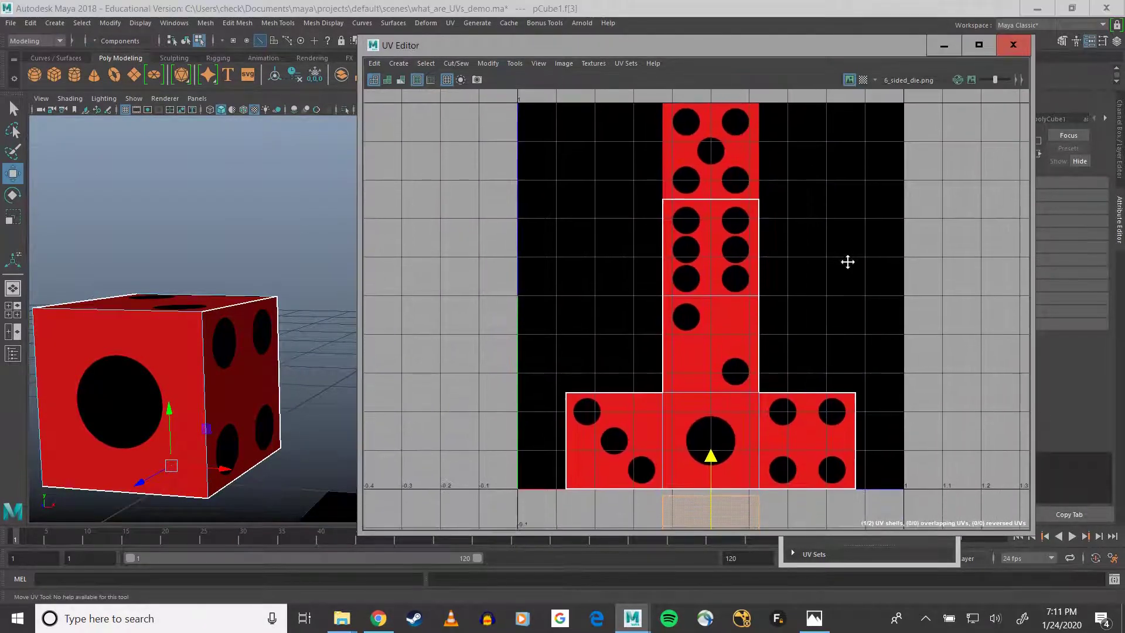
pyautogui.keyDown('alt'); pyautogui.moveTo(806, 396); pyautogui.dragTo(831, 226, button='middle'); pyautogui.keyUp('alt')
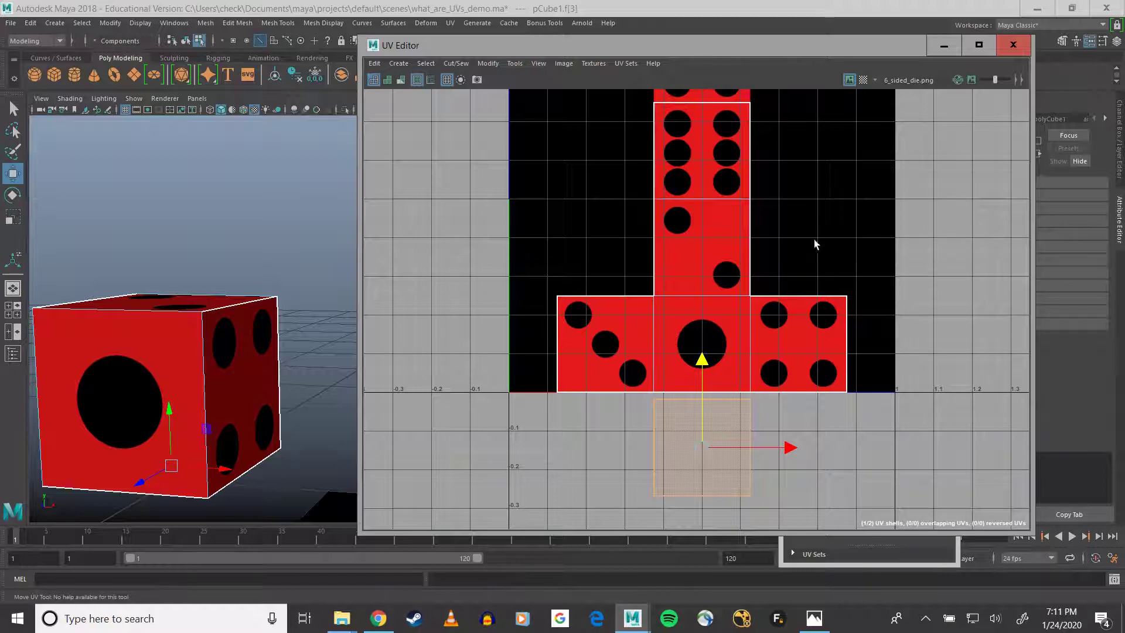
pyautogui.moveTo(728, 390); pyautogui.dragTo(727, 345, button='right')
pyautogui.scroll(2, 852, 446)
pyautogui.keyDown('alt'); pyautogui.moveTo(209, 394); pyautogui.dragTo(226, 341); pyautogui.keyUp('alt')
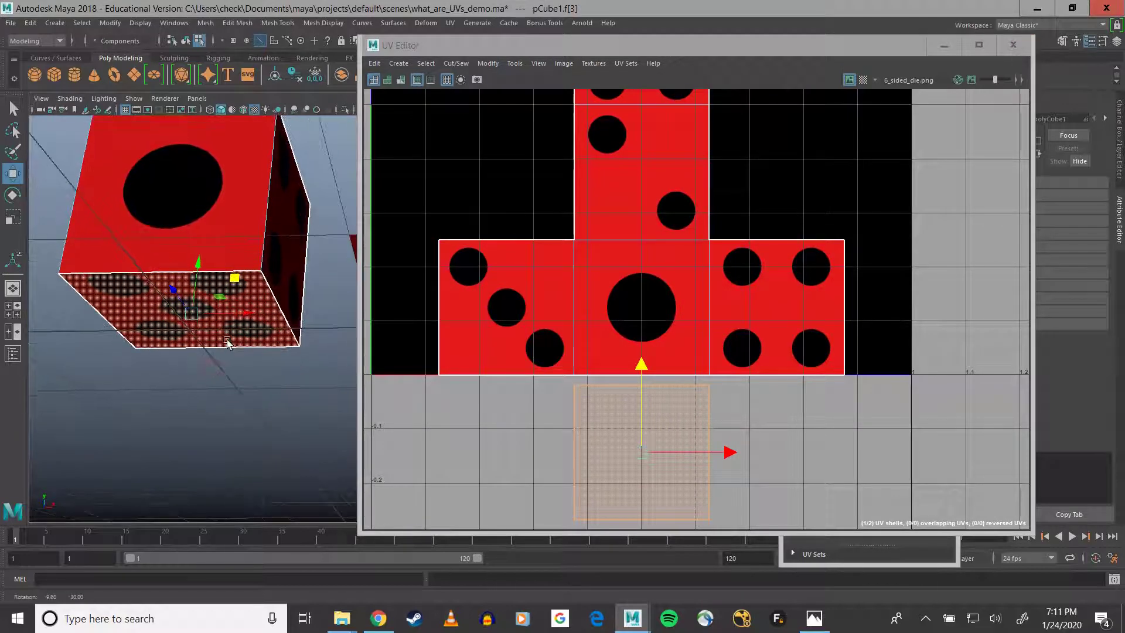
# - Select the detached shell's upper edge, shared with the one-dot face on the cube, and activate the Select tool
pyautogui.moveTo(674, 376); pyautogui.dragTo(673, 350, button='right')
pyautogui.click(672, 379)
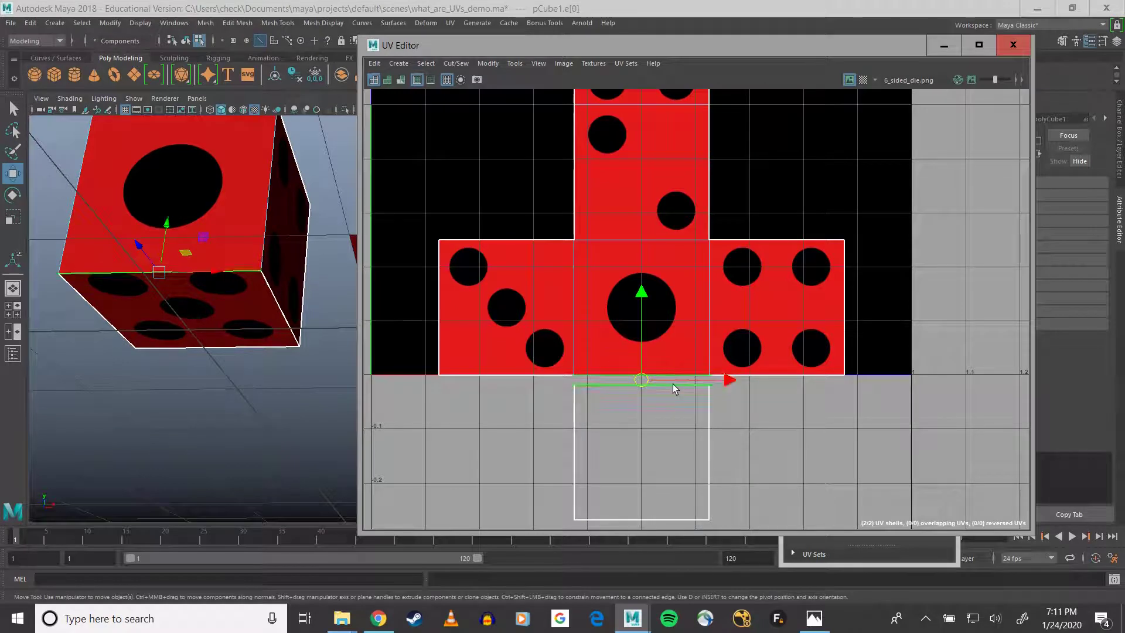
pyautogui.rightClick(235, 262)
pyautogui.moveTo(234, 262); pyautogui.dragTo(233, 234, button='right')
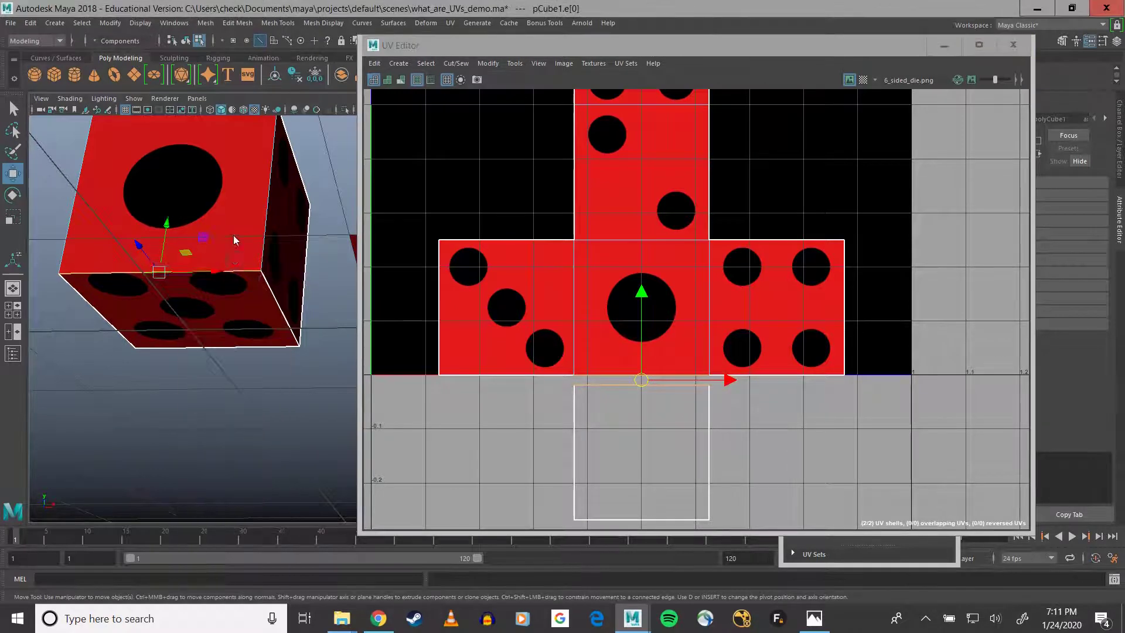
pyautogui.press('q')
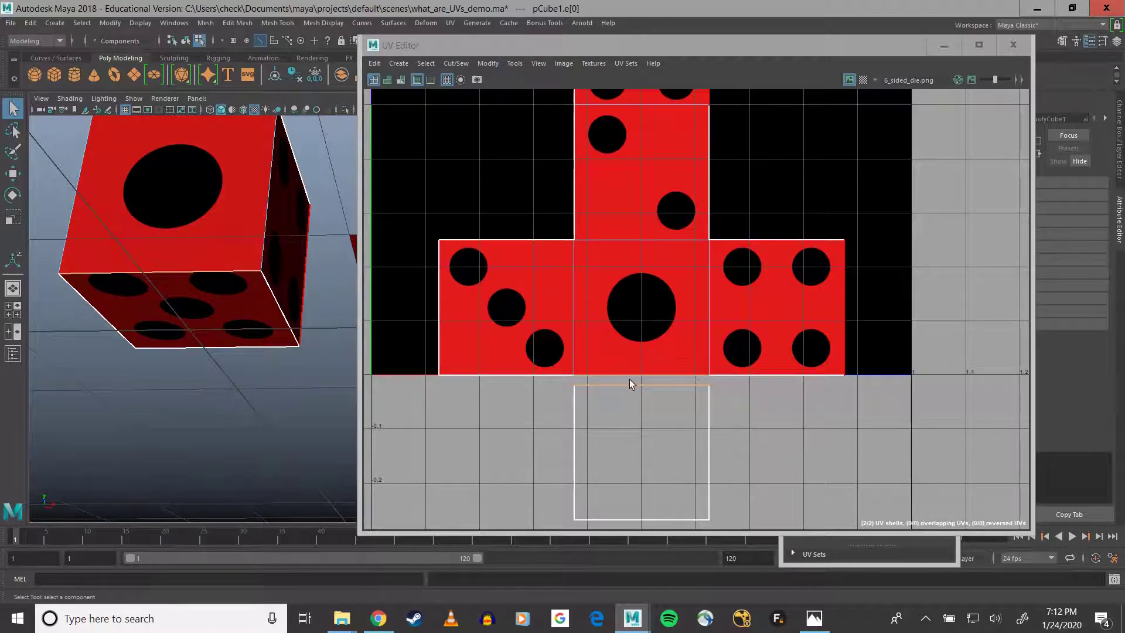
pyautogui.moveTo(627, 381); pyautogui.dragTo(630, 370, button='right')
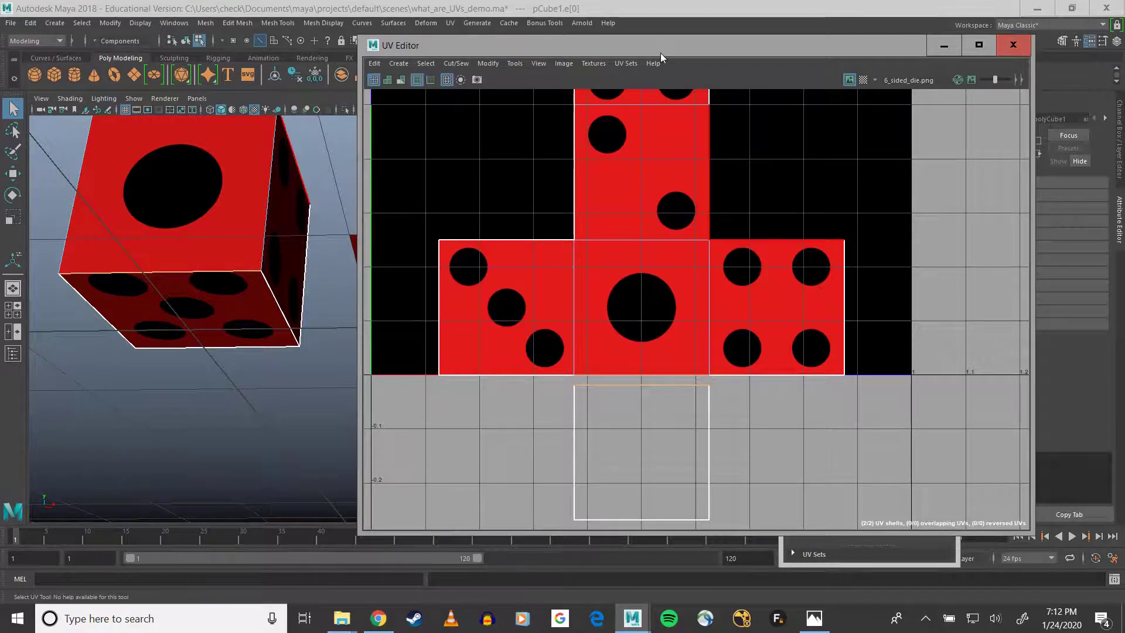
# - Place the UV Editor beside the UV Toolkit with the detached shell's upper edge in view, and inspect the Transform options
pyautogui.moveTo(661, 55); pyautogui.dragTo(371, 107)
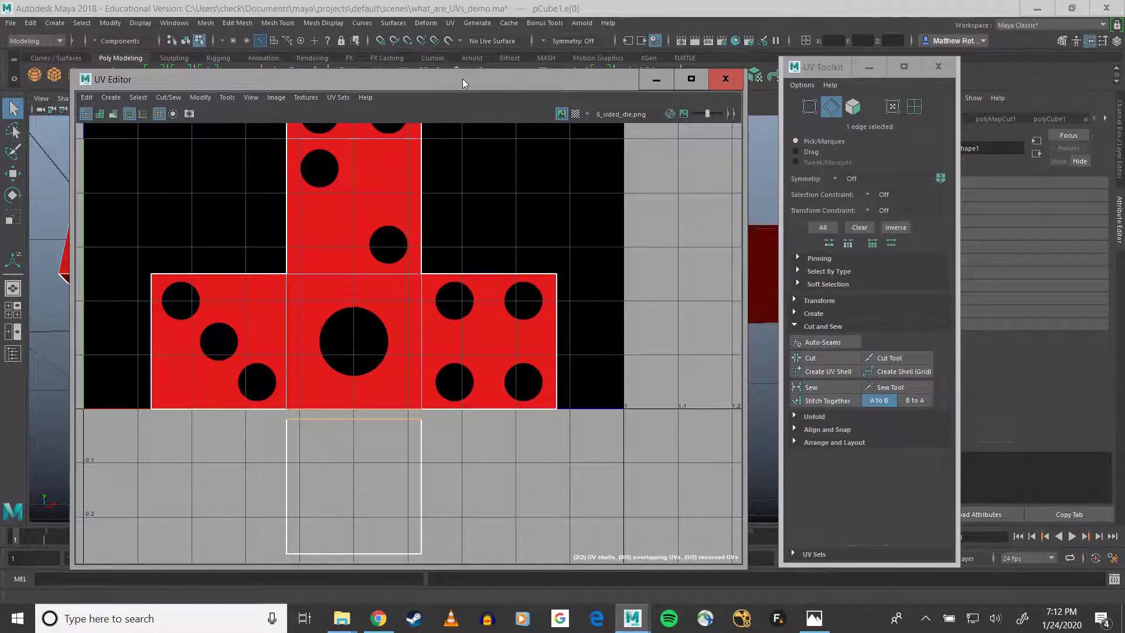
pyautogui.moveTo(463, 79); pyautogui.dragTo(493, 142)
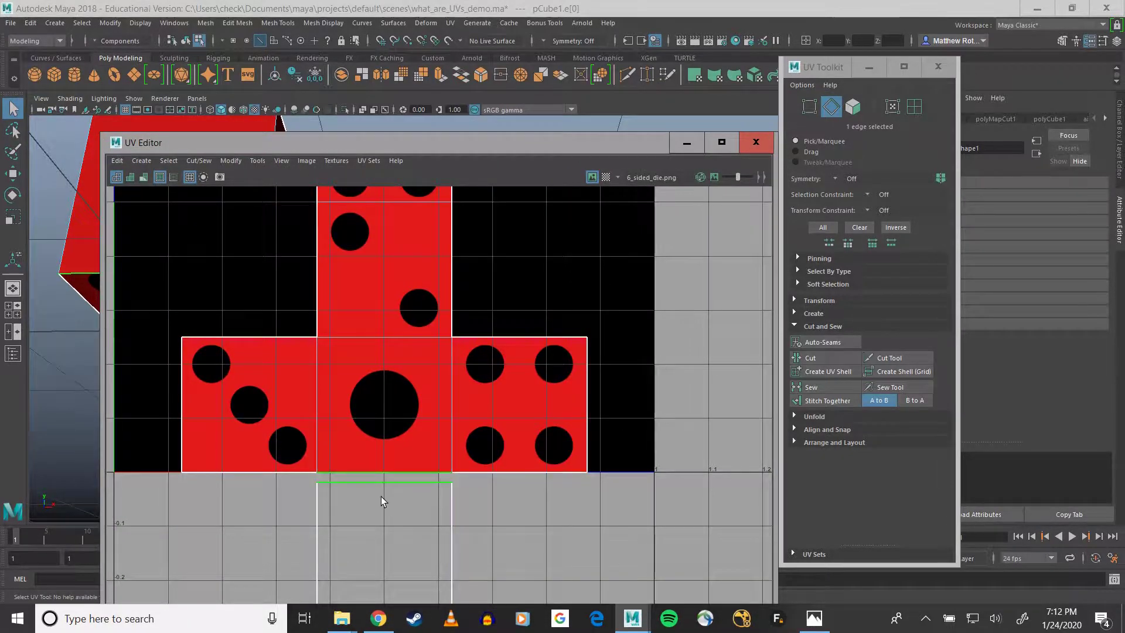
pyautogui.rightClick(342, 459)
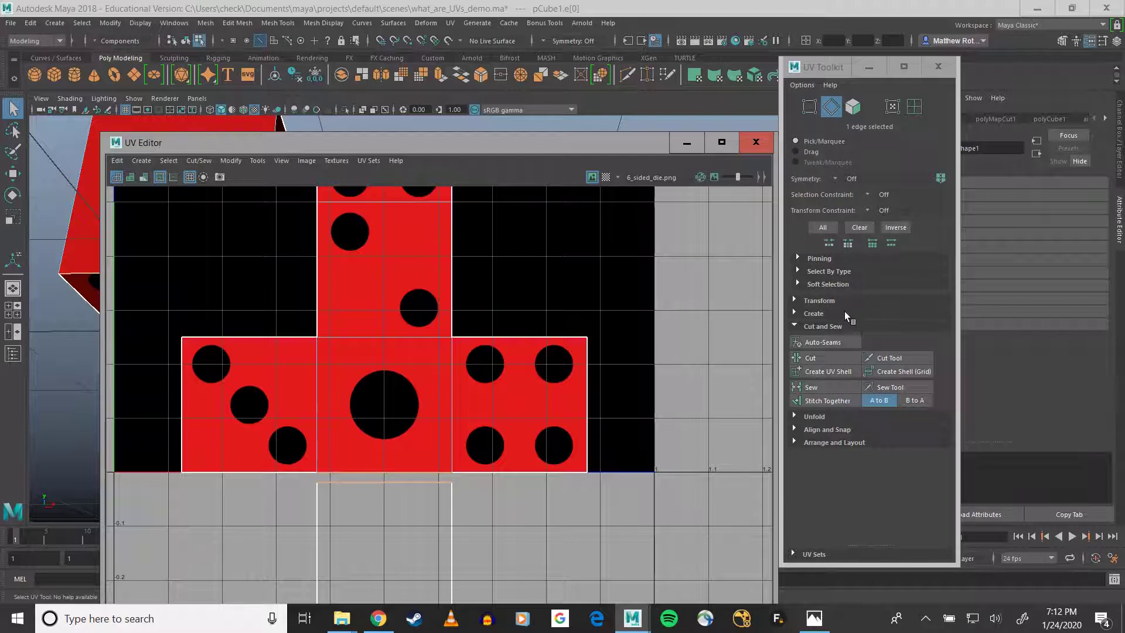
pyautogui.click(815, 300)
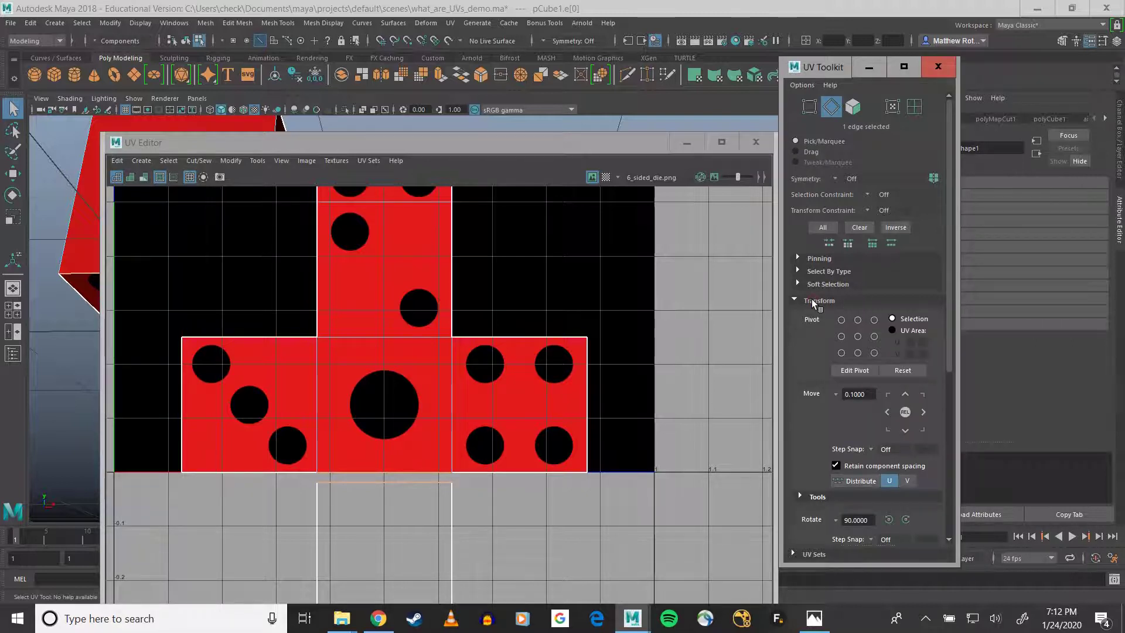
pyautogui.click(814, 301)
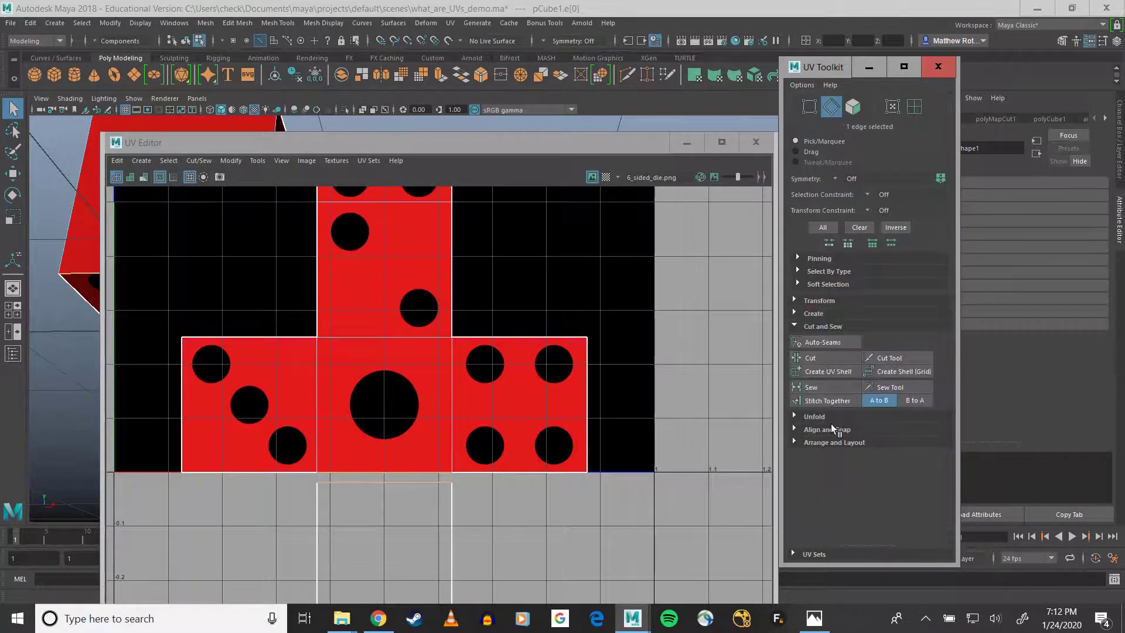
# - Select the two UVs on the one-dot face's lower edge and pin them
pyautogui.click(803, 260)
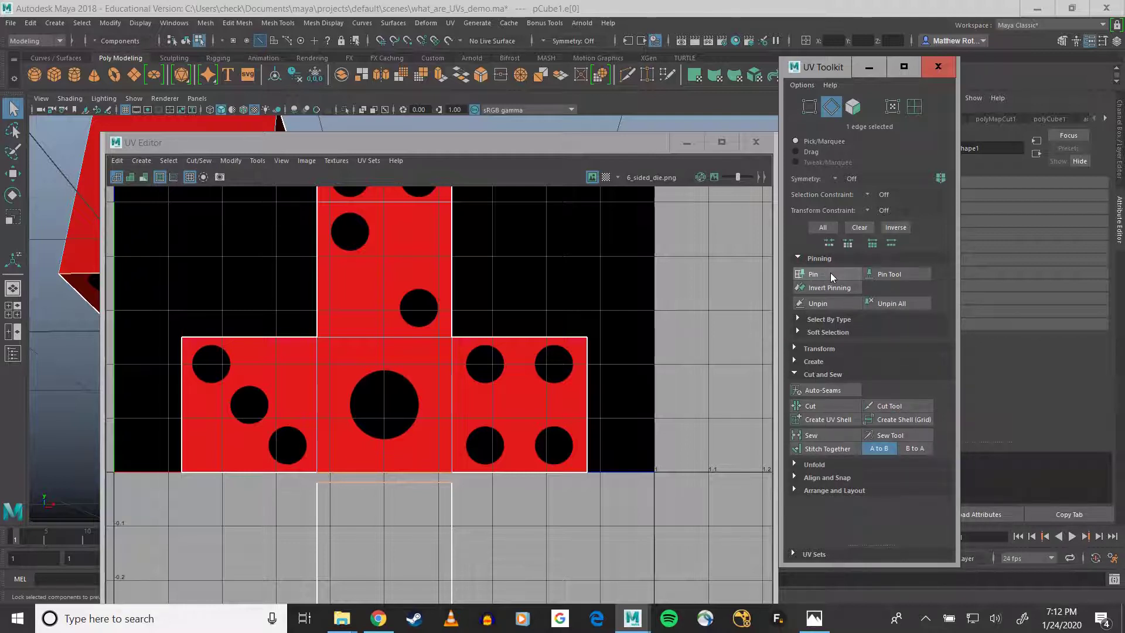
pyautogui.moveTo(387, 453)
pyautogui.mouseDown(button='right')
pyautogui.moveTo(346, 439)
pyautogui.moveTo(406, 435)
pyautogui.moveTo(407, 463)
pyautogui.mouseUp(button='right')
pyautogui.moveTo(304, 455); pyautogui.dragTo(489, 478)
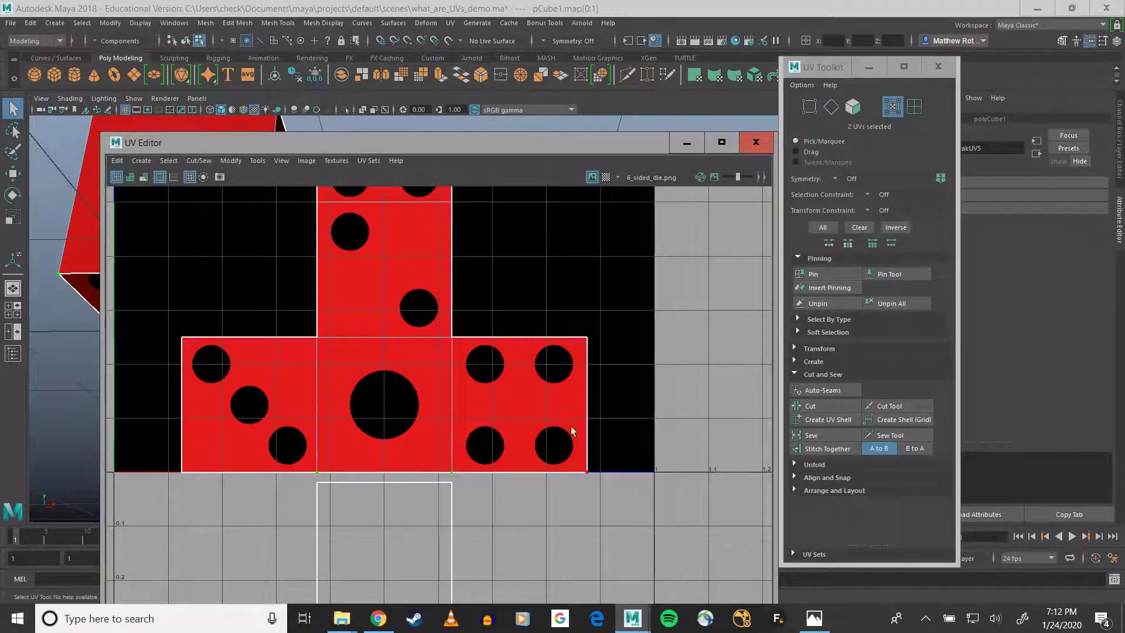
pyautogui.click(818, 275)
pyautogui.scroll(-2, 411, 385)
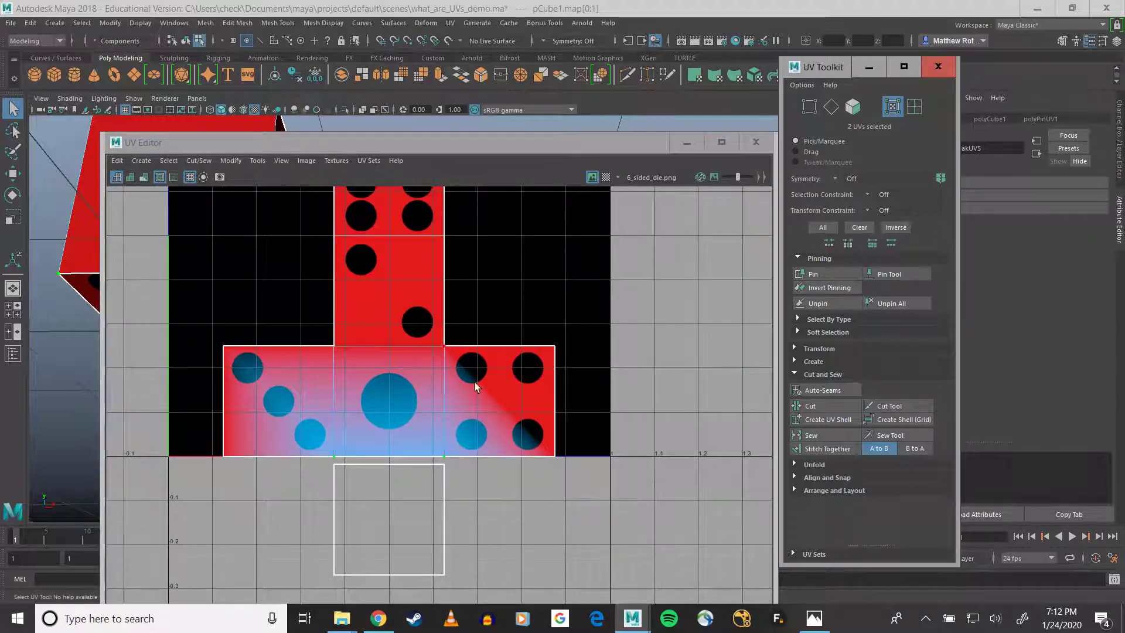
# - Try to move the main UV shell up with its two UVs pinned, and undo the move
pyautogui.moveTo(426, 345); pyautogui.dragTo(396, 337, button='right')
pyautogui.click(399, 314)
pyautogui.press('w')
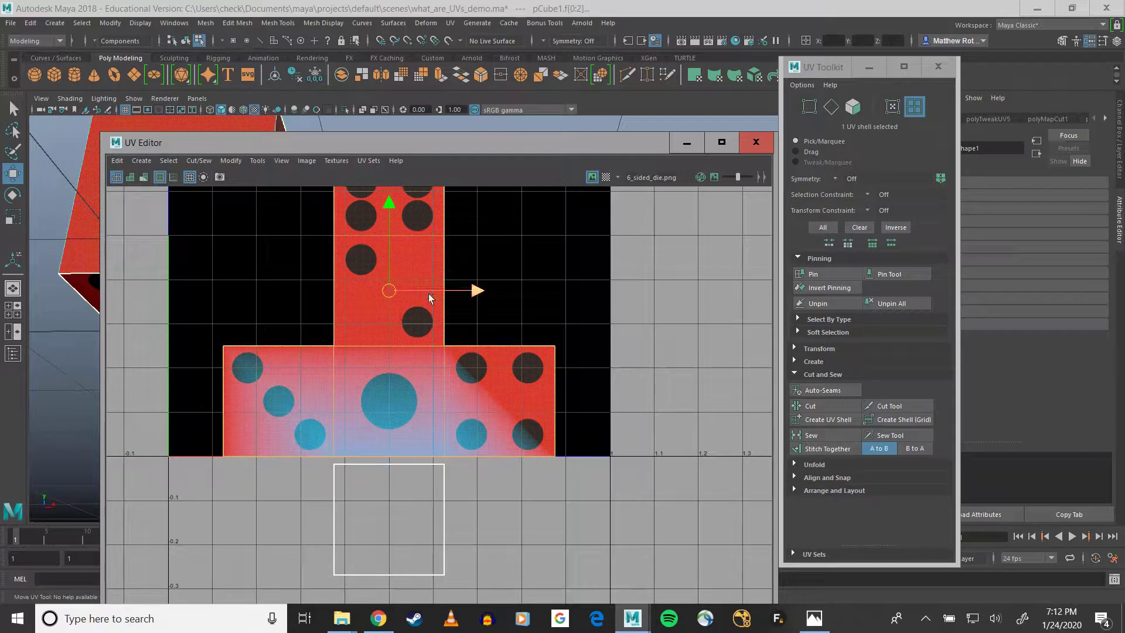
pyautogui.moveTo(402, 287); pyautogui.dragTo(383, 235)
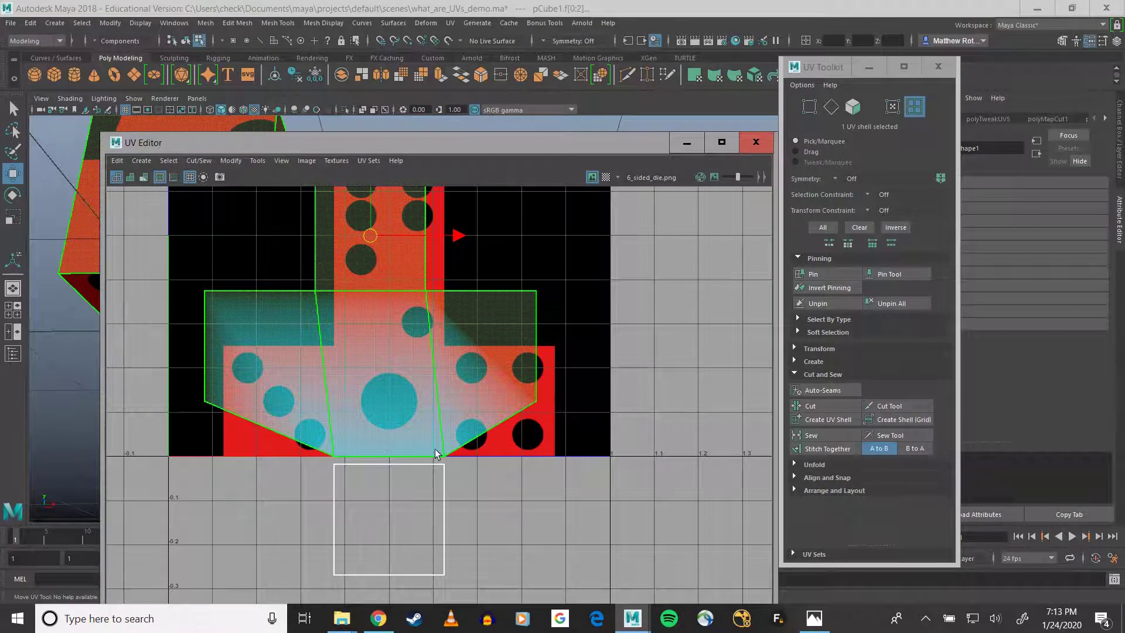
pyautogui.hotkey('ctrl', 'z')
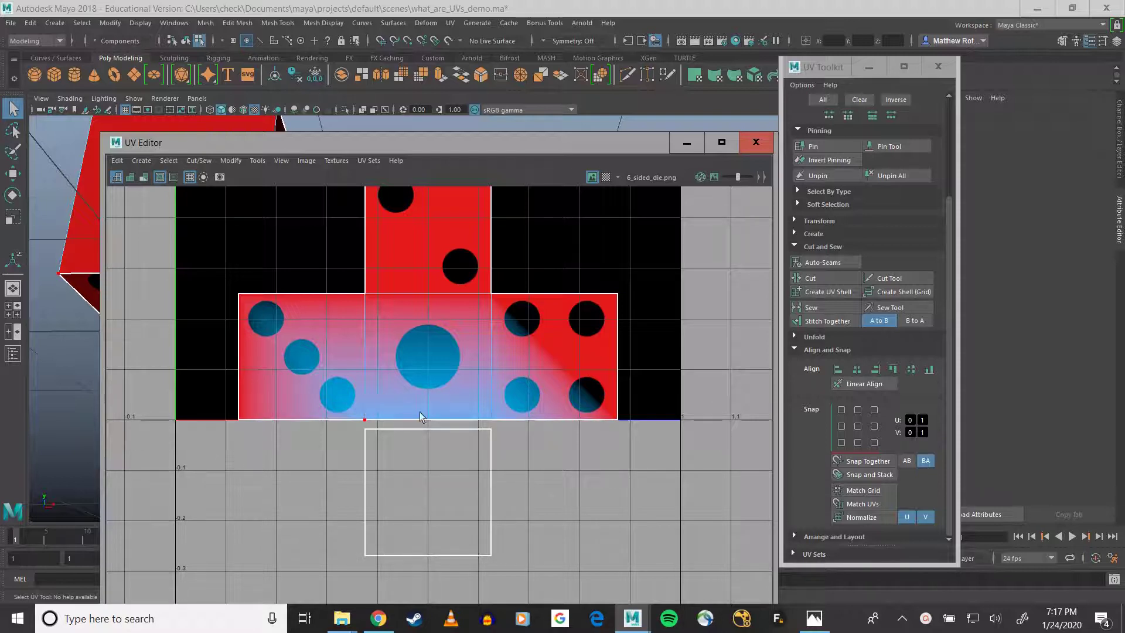
# - Select the two pinned UVs on the one-dot face's lower edge and unpin them
pyautogui.moveTo(478, 414); pyautogui.dragTo(534, 416, button='right')
pyautogui.moveTo(351, 393); pyautogui.dragTo(510, 422)
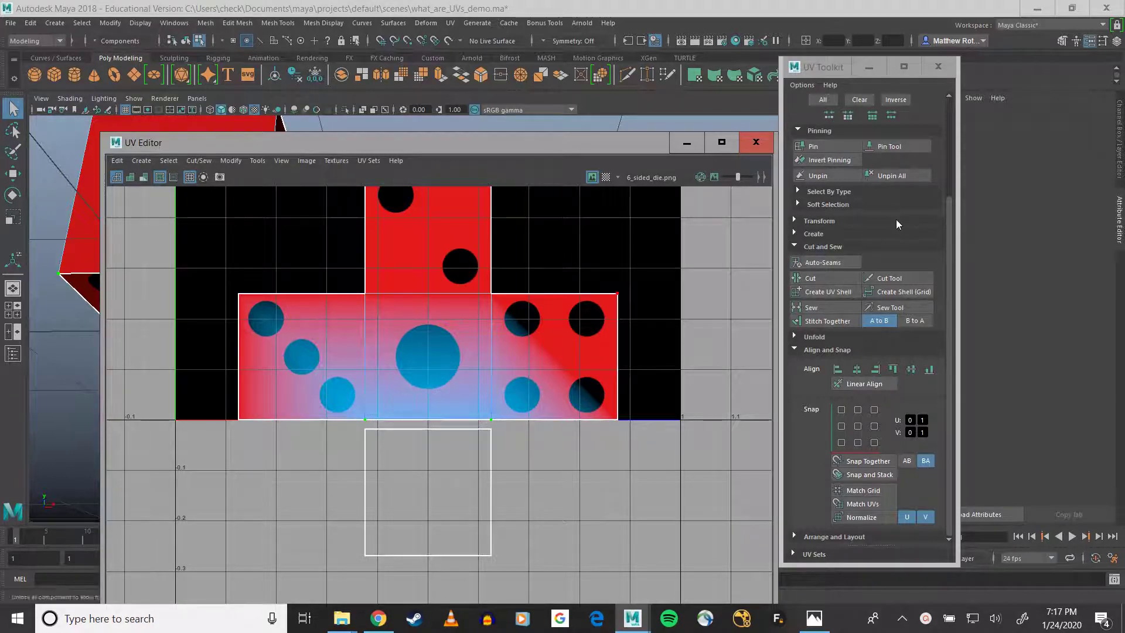
pyautogui.scroll(3, 896, 222)
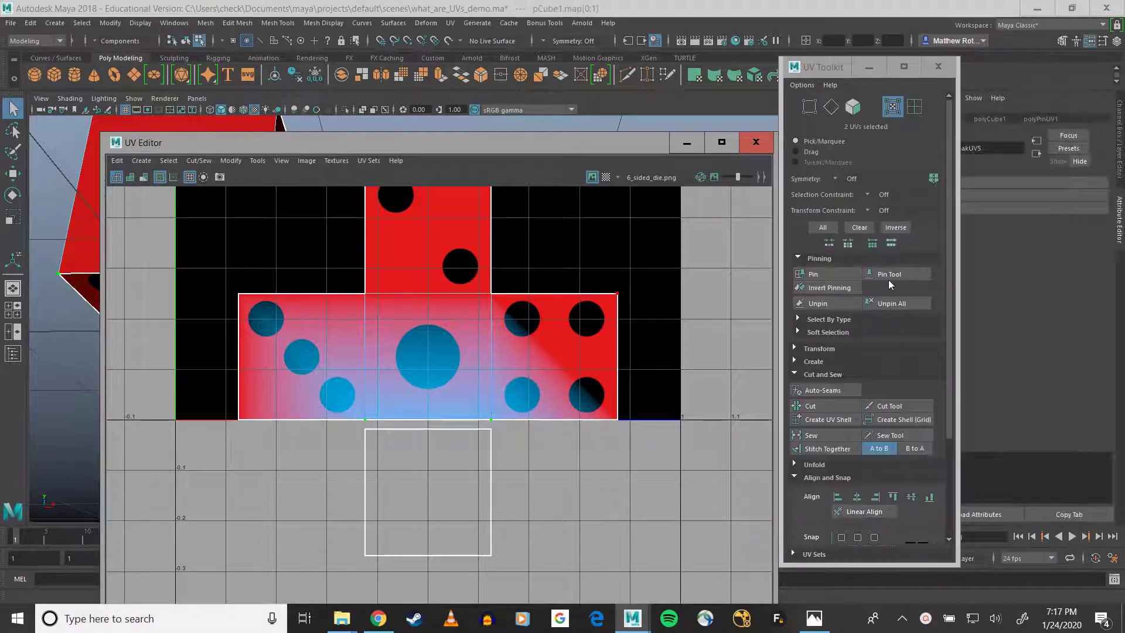
pyautogui.click(822, 302)
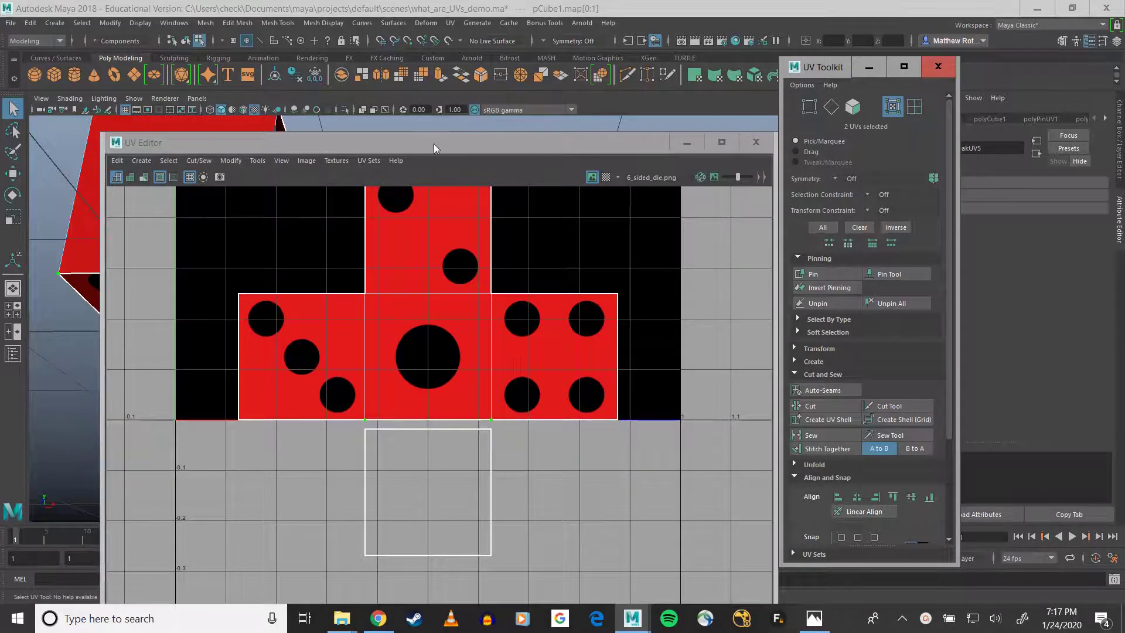
# - Select the one-dot face's lower-left UV and the detached shell's matching upper-left UV, and apply Snap Together with the BA option
pyautogui.moveTo(434, 142)
pyautogui.mouseDown()
pyautogui.moveTo(419, 94)
pyautogui.moveTo(434, 129)
pyautogui.mouseUp()
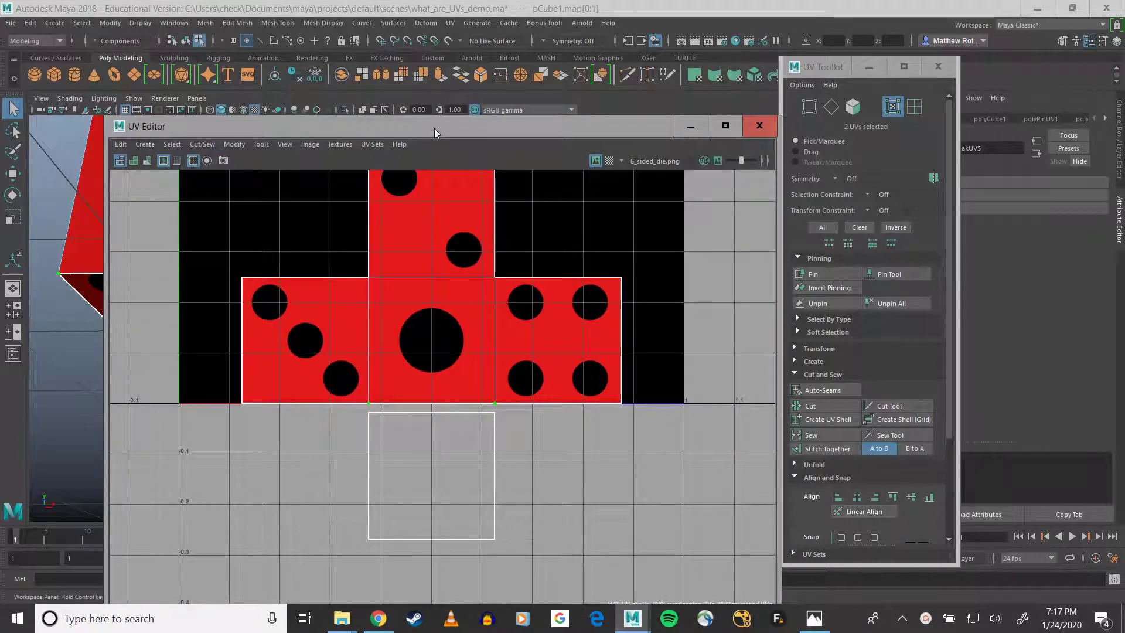
pyautogui.scroll(-4, 879, 449)
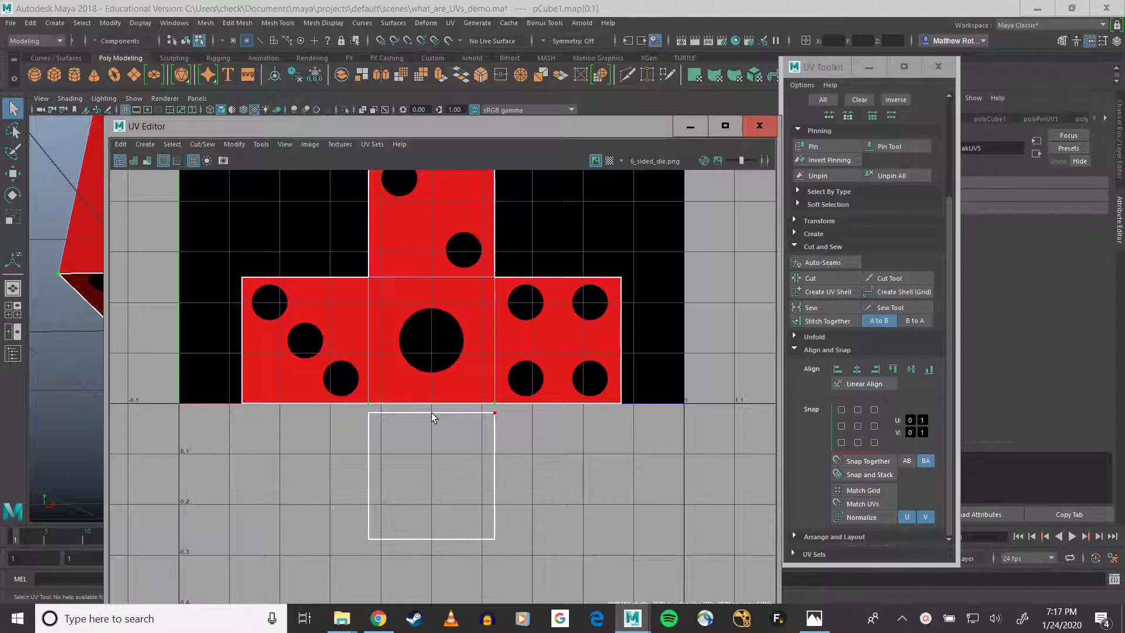
pyautogui.moveTo(431, 412); pyautogui.dragTo(532, 427, button='right')
pyautogui.click(532, 427)
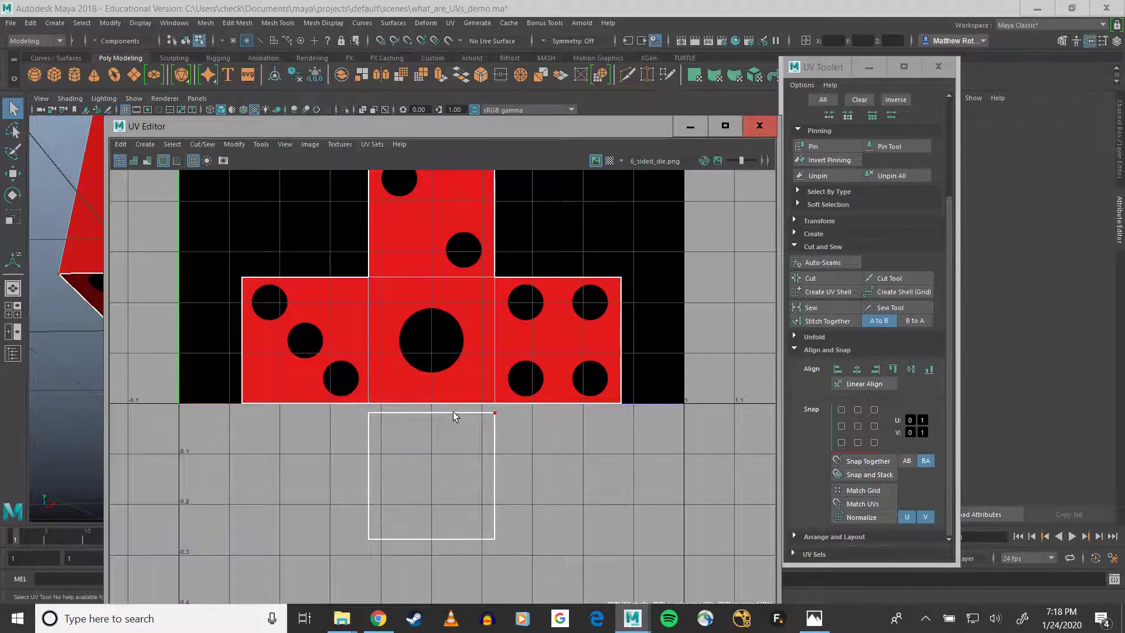
pyautogui.moveTo(454, 413)
pyautogui.mouseDown(button='right')
pyautogui.moveTo(440, 410)
pyautogui.moveTo(470, 413)
pyautogui.mouseUp(button='right')
pyautogui.click(368, 404)
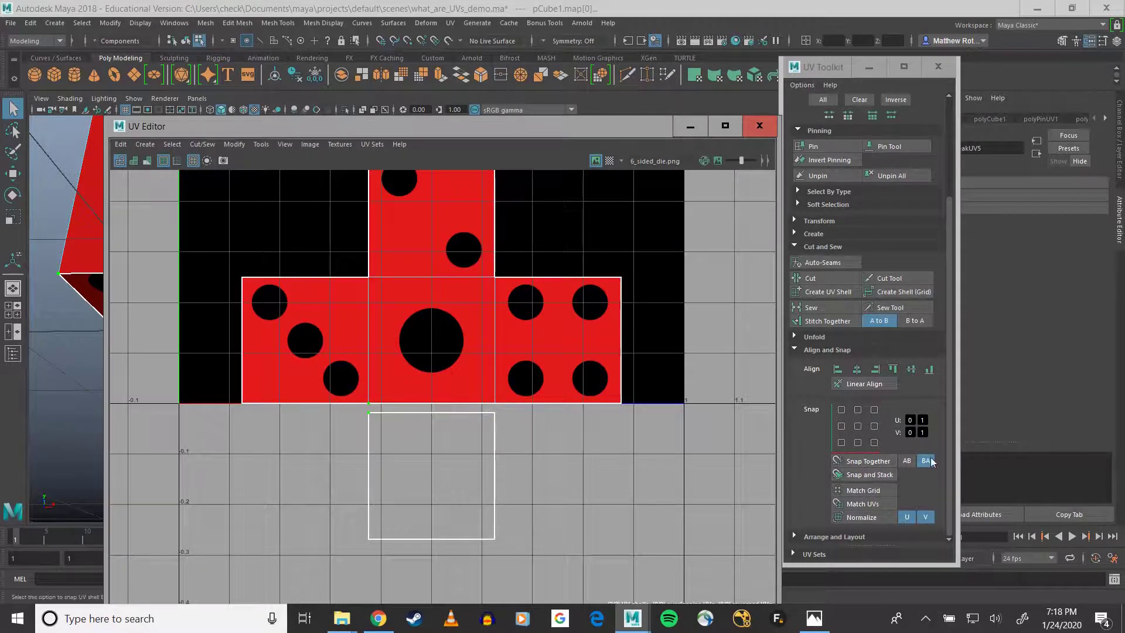
pyautogui.click(860, 461)
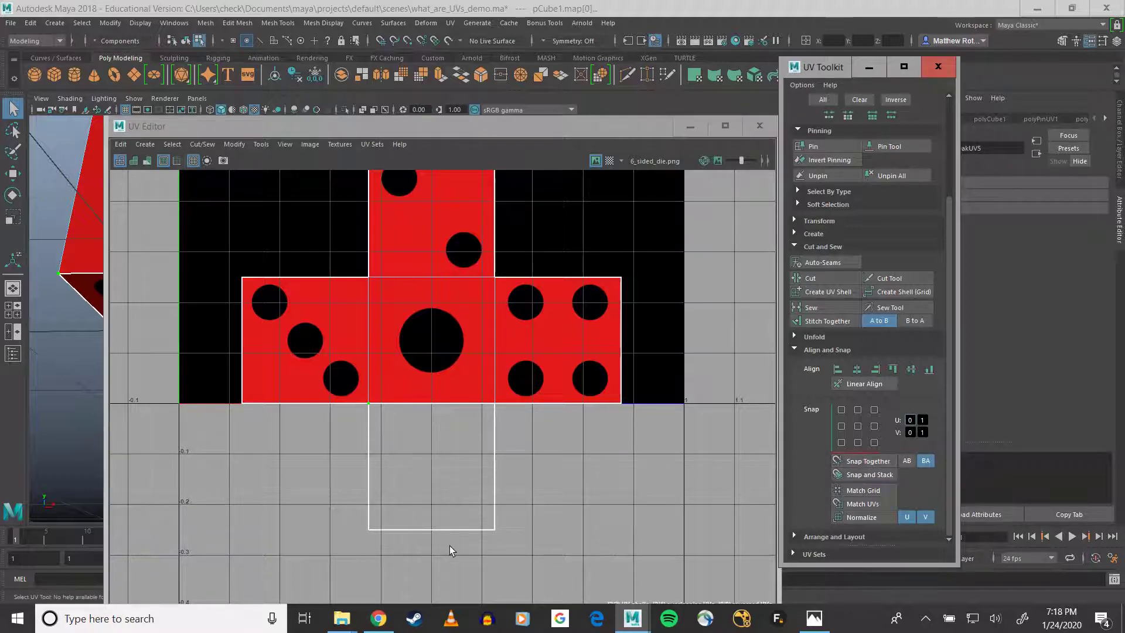
# - Select the shared edge between the one-dot face and the snapped shell, and sew it
pyautogui.moveTo(451, 398); pyautogui.dragTo(434, 329, button='right')
pyautogui.click(457, 399)
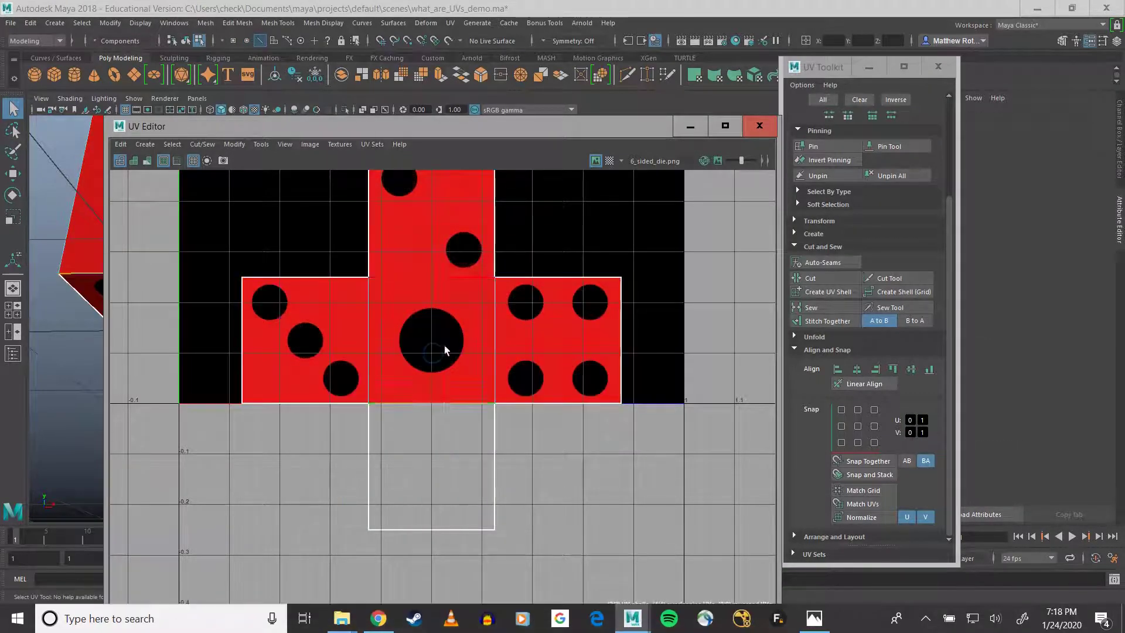
pyautogui.click(444, 404)
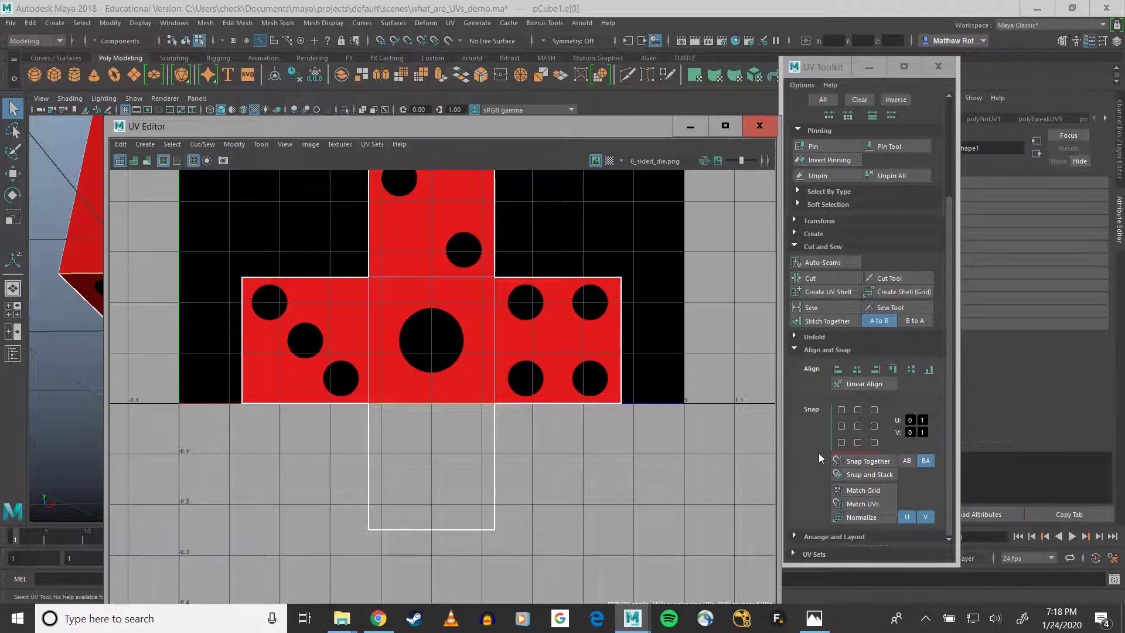
pyautogui.click(811, 308)
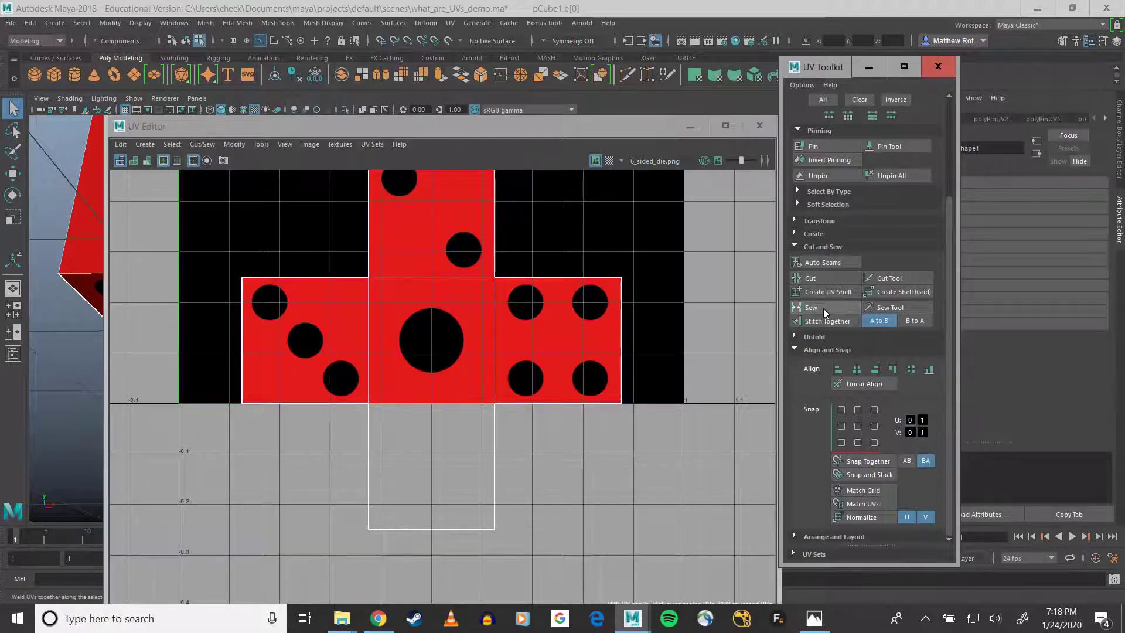
# - Select the sewn UV shell, try moving it as one piece, and undo the move
pyautogui.moveTo(398, 393); pyautogui.dragTo(371, 380, button='right')
pyautogui.click(431, 353)
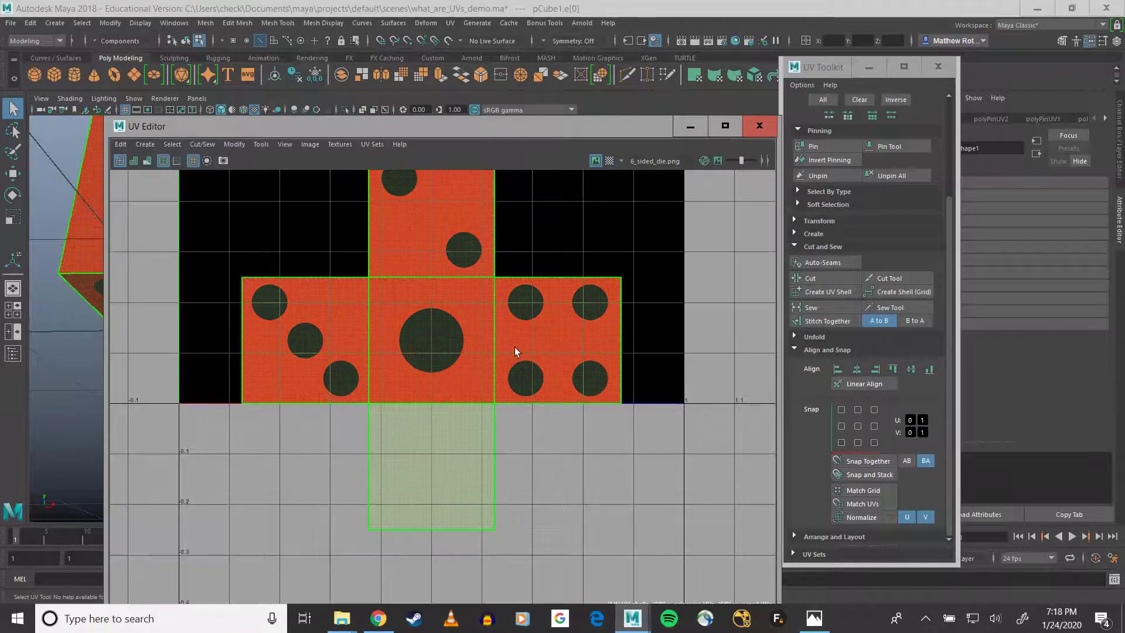
pyautogui.press('w')
pyautogui.keyDown('alt'); pyautogui.moveTo(676, 253); pyautogui.dragTo(687, 359, button='middle'); pyautogui.keyUp('alt')
pyautogui.scroll(-3, 583, 321)
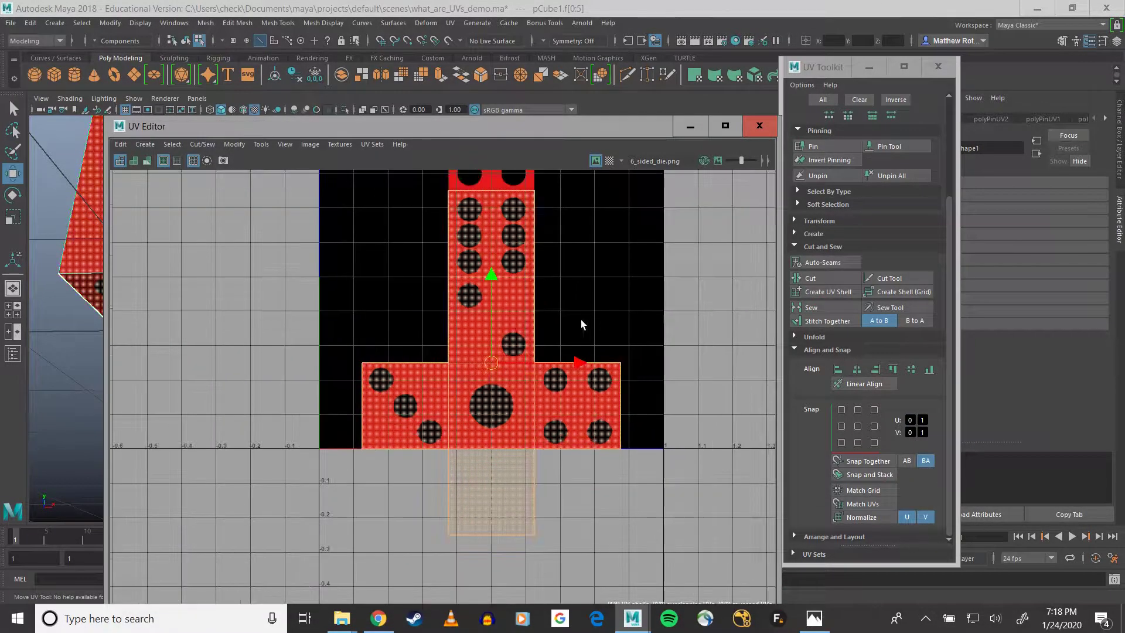
pyautogui.moveTo(491, 301); pyautogui.dragTo(508, 286)
pyautogui.hotkey('ctrl', 'z')
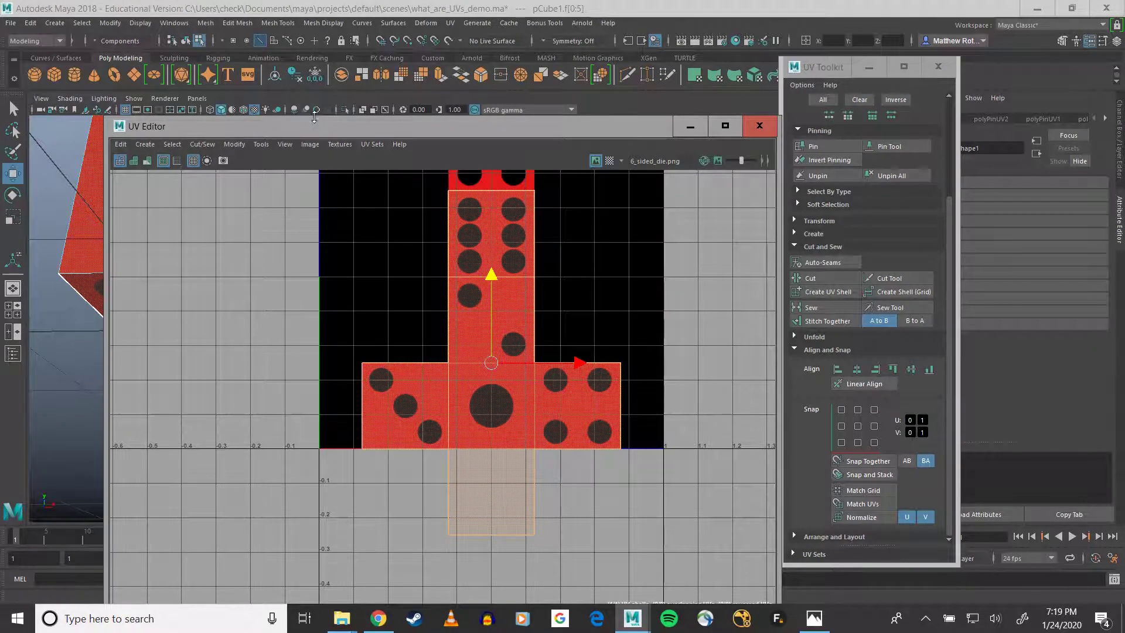
# - Uncover the cube and compare its five-dot underside with the sewn UV face and the five-dot square in the texture
pyautogui.moveTo(314, 117); pyautogui.dragTo(622, 129)
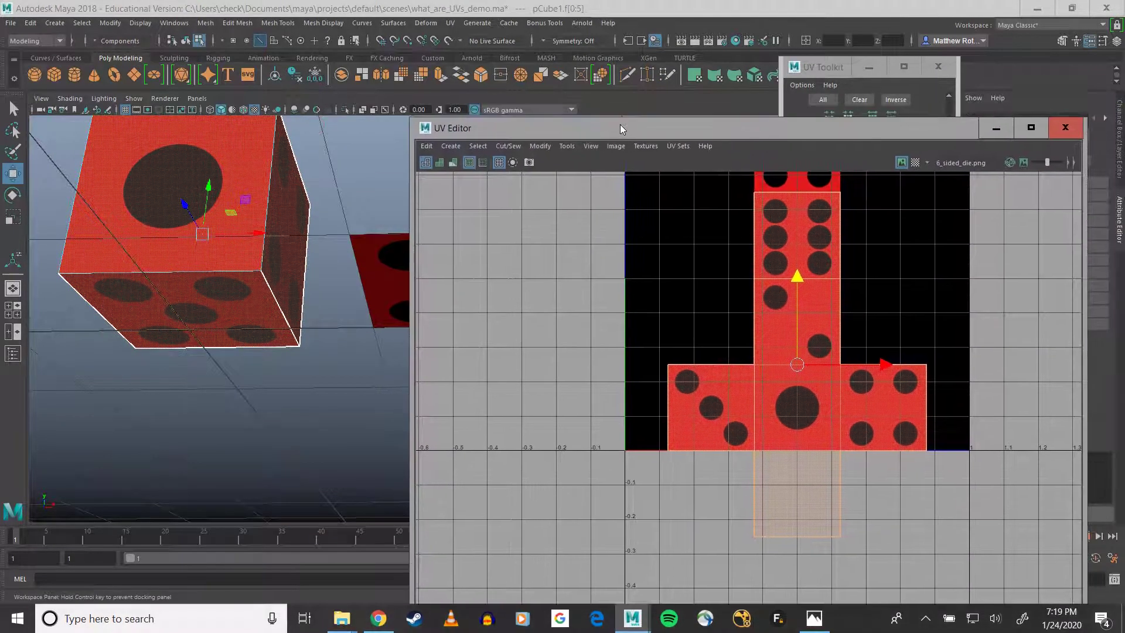
pyautogui.moveTo(203, 297)
pyautogui.keyDown('alt'); pyautogui.mouseDown()
pyautogui.moveTo(173, 287)
pyautogui.moveTo(213, 300)
pyautogui.mouseUp(); pyautogui.keyUp('alt')
pyautogui.scroll(-3, 217, 301)
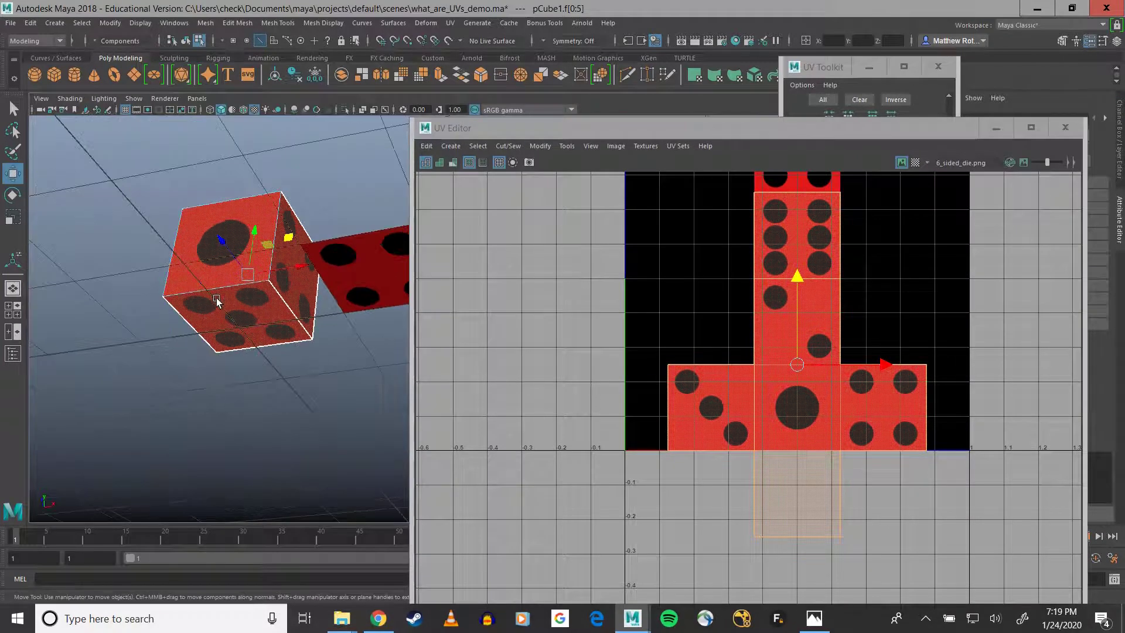
pyautogui.scroll(-2, 821, 356)
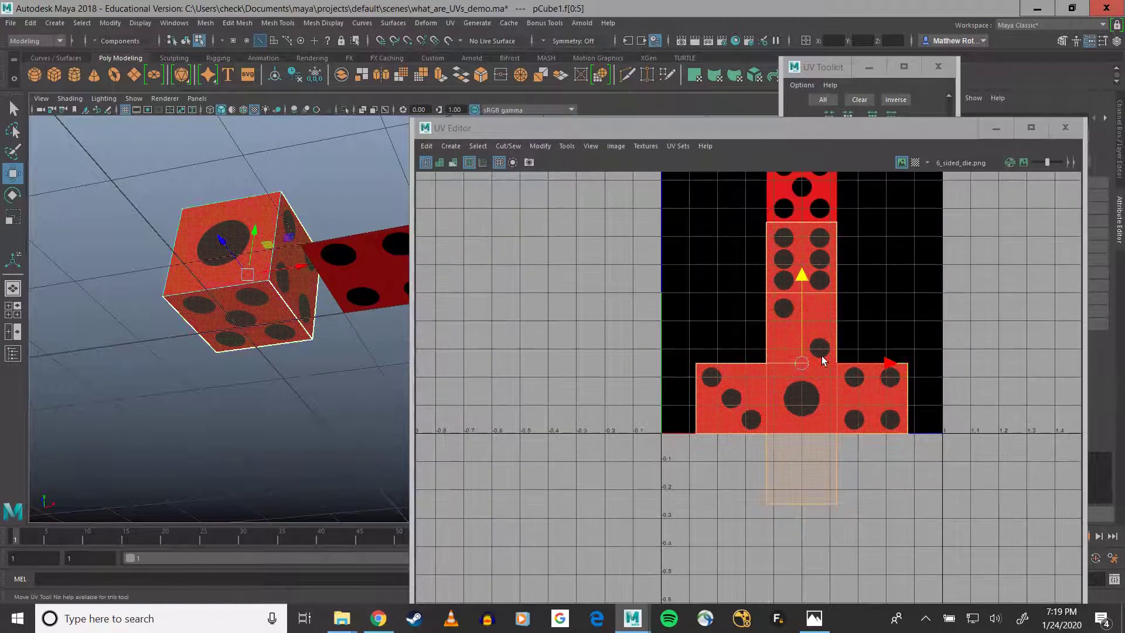
pyautogui.keyDown('alt'); pyautogui.moveTo(971, 304); pyautogui.dragTo(951, 373, button='middle'); pyautogui.keyUp('alt')
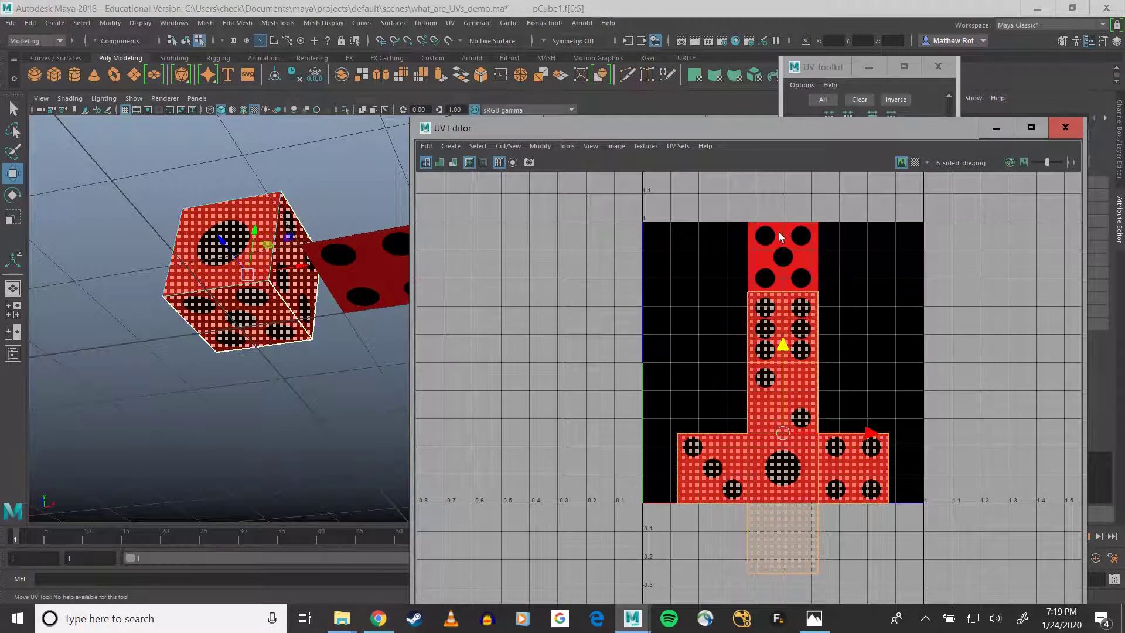
pyautogui.keyDown('alt'); pyautogui.moveTo(1028, 462); pyautogui.dragTo(1019, 401, button='middle'); pyautogui.keyUp('alt')
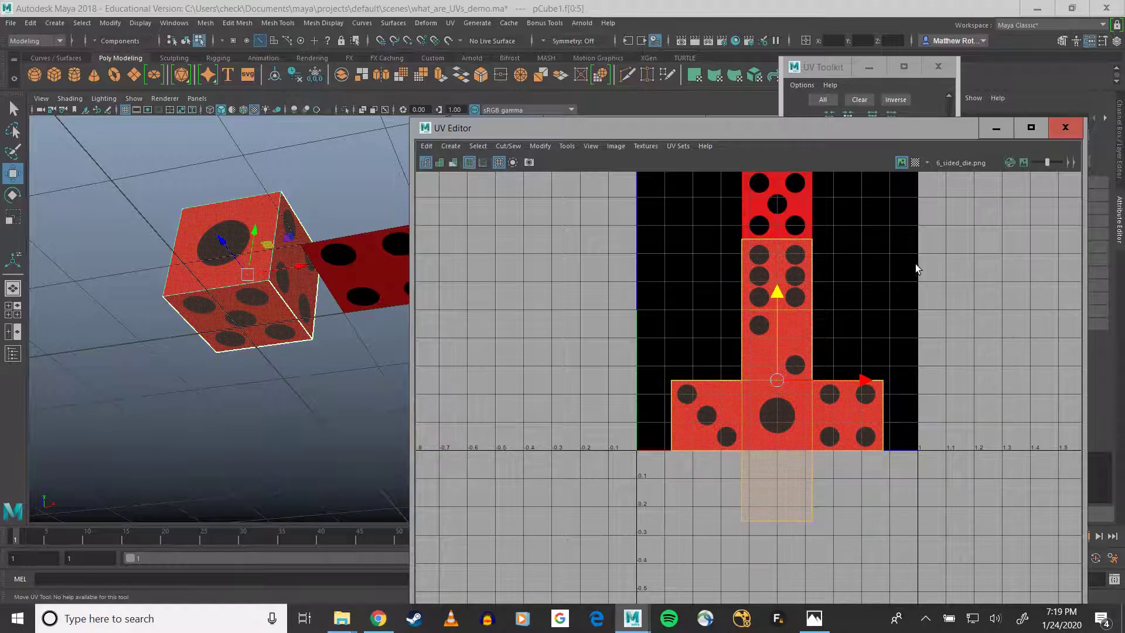
pyautogui.moveTo(915, 271); pyautogui.dragTo(904, 328, button='middle')
pyautogui.hotkey('ctrl', 'z')
# - Raise the UV Editor and orbit the cube to view its one-dot and four-dot faces beside the UV layout
pyautogui.moveTo(634, 135); pyautogui.dragTo(638, 97)
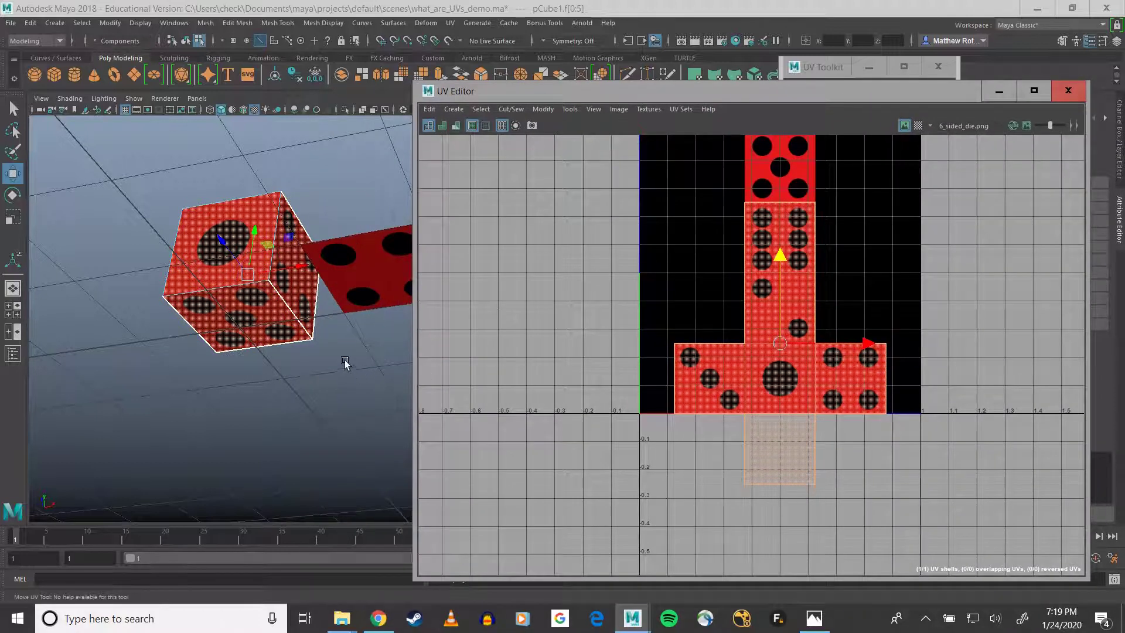
pyautogui.keyDown('alt'); pyautogui.moveTo(343, 362); pyautogui.dragTo(283, 365); pyautogui.keyUp('alt')
pyautogui.keyDown('alt'); pyautogui.moveTo(287, 316); pyautogui.dragTo(275, 259, button='middle'); pyautogui.keyUp('alt')
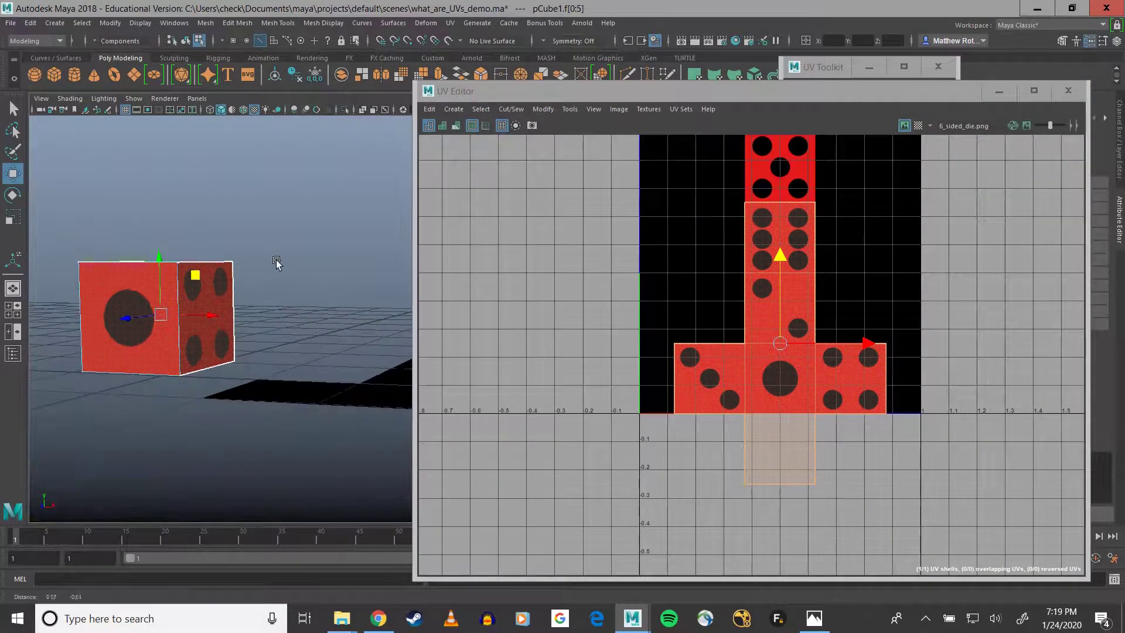
pyautogui.keyDown('alt'); pyautogui.moveTo(275, 259); pyautogui.dragTo(304, 298); pyautogui.keyUp('alt')
pyautogui.keyDown('alt'); pyautogui.moveTo(312, 307); pyautogui.dragTo(296, 290, button='middle'); pyautogui.keyUp('alt')
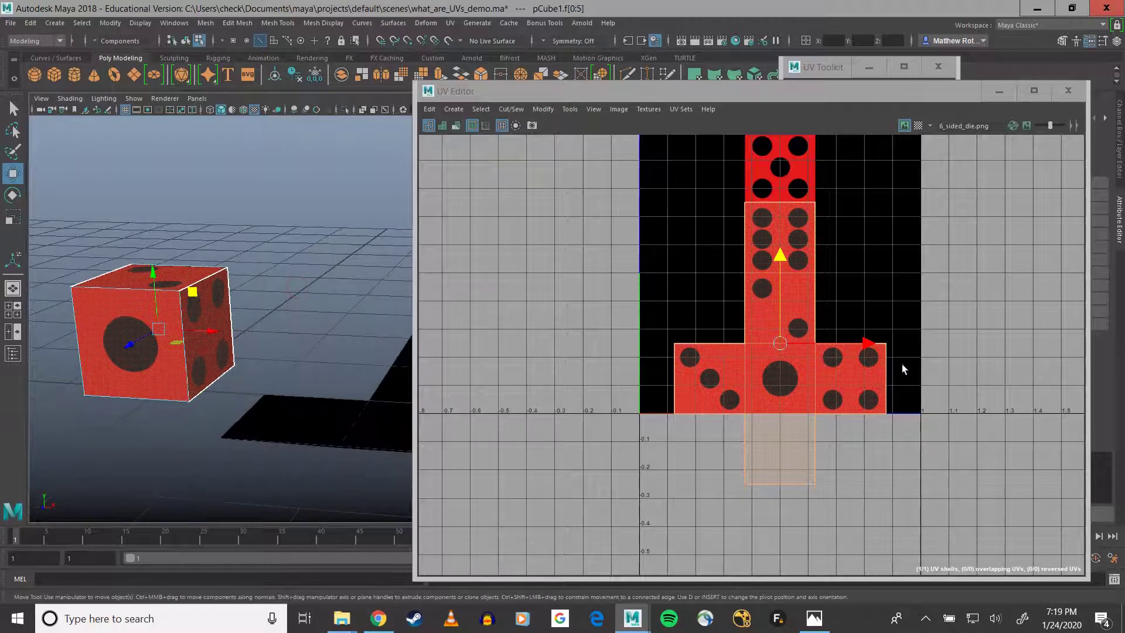
# - Select the UV edge between the one-dot and four-dot squares and cut it
pyautogui.click(904, 370)
pyautogui.rightClick(841, 371)
pyautogui.moveTo(840, 371)
pyautogui.mouseDown(button='right')
pyautogui.moveTo(811, 355)
pyautogui.moveTo(843, 373)
pyautogui.mouseUp(button='right')
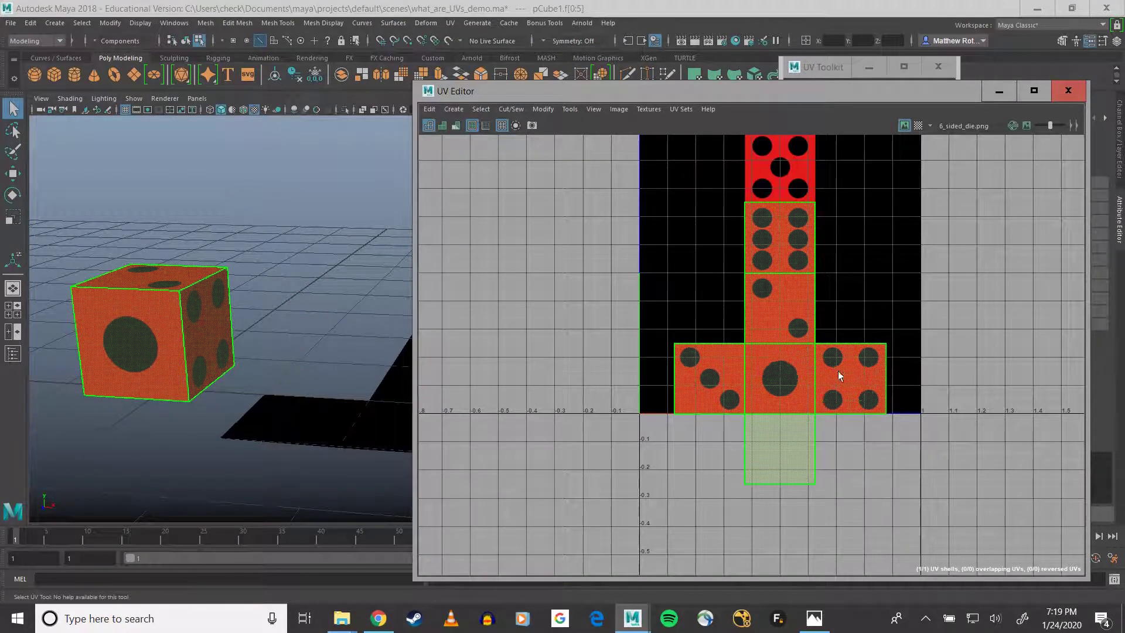
pyautogui.moveTo(234, 297); pyautogui.dragTo(229, 339, button='right')
pyautogui.scroll(2, 826, 354)
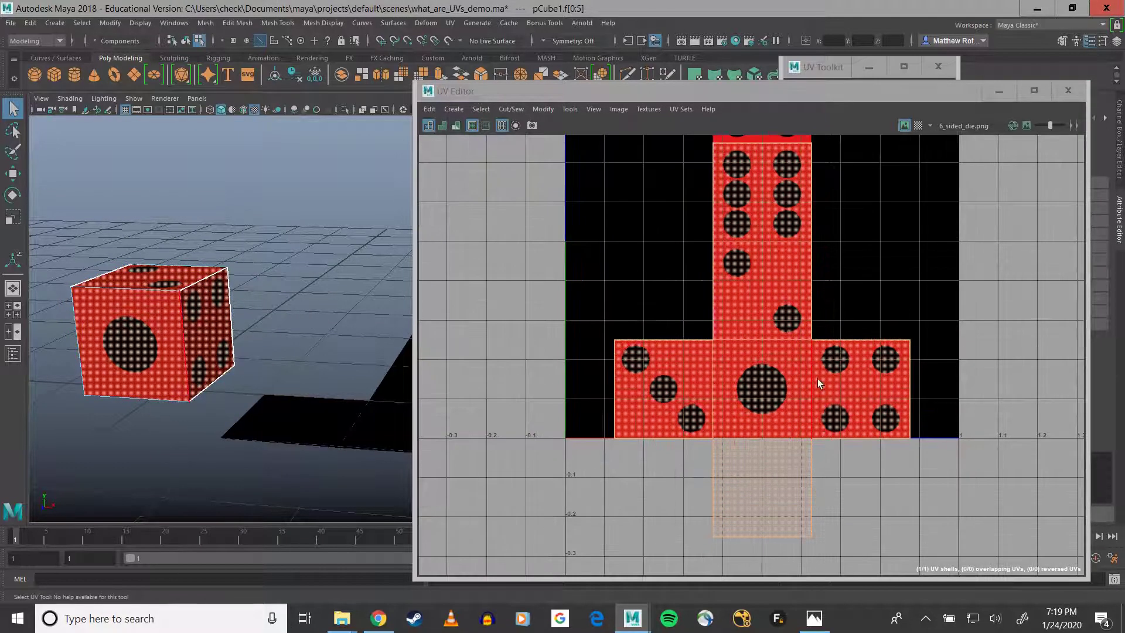
pyautogui.click(818, 379)
pyautogui.moveTo(755, 93); pyautogui.dragTo(393, 104)
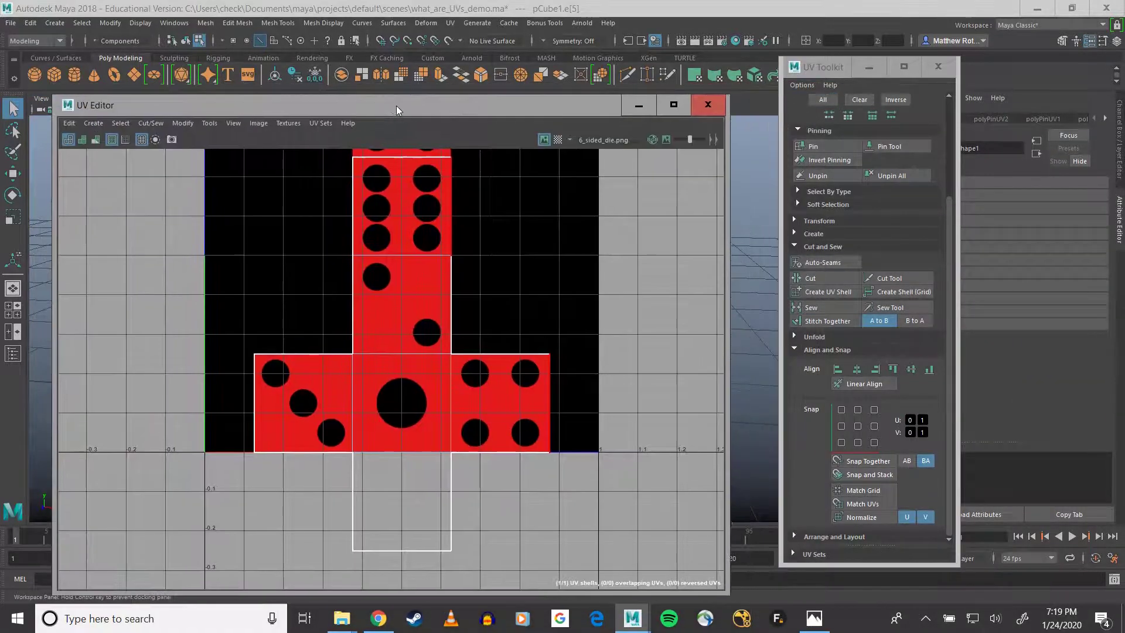
pyautogui.moveTo(818, 72); pyautogui.dragTo(850, 72)
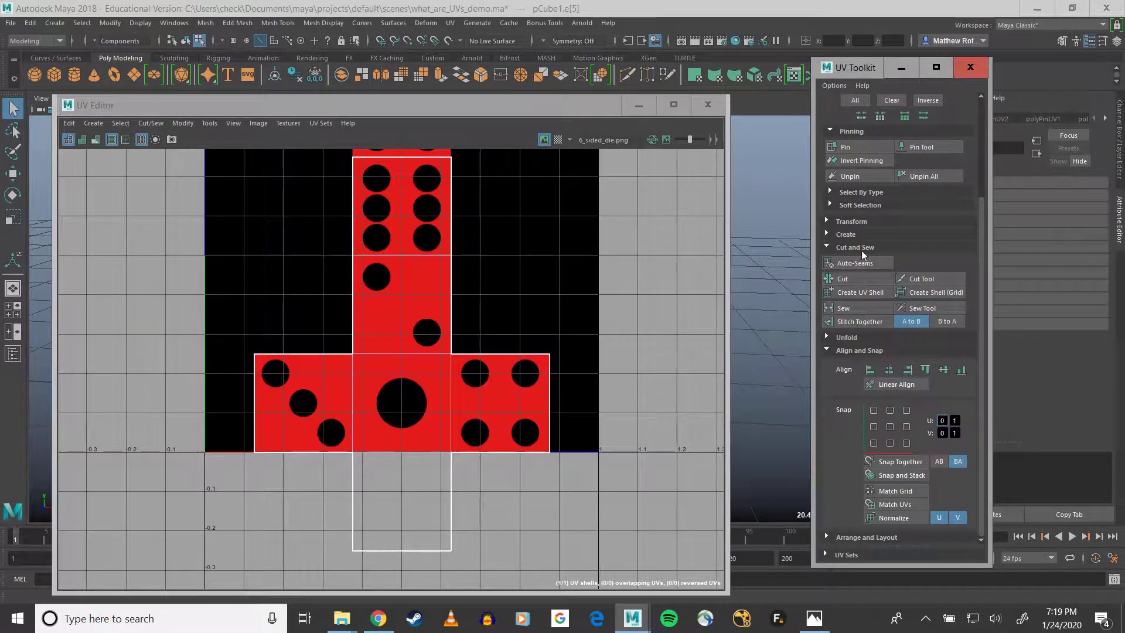
pyautogui.click(856, 279)
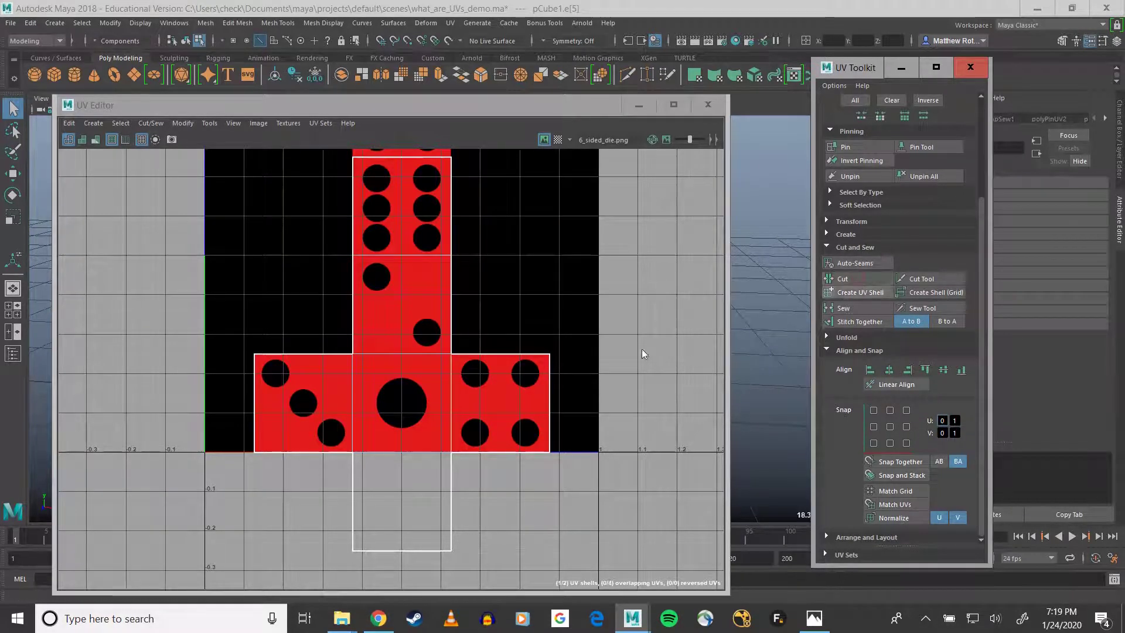
# - Select the UV edges above and below the two-dot square and cut both
pyautogui.click(432, 353)
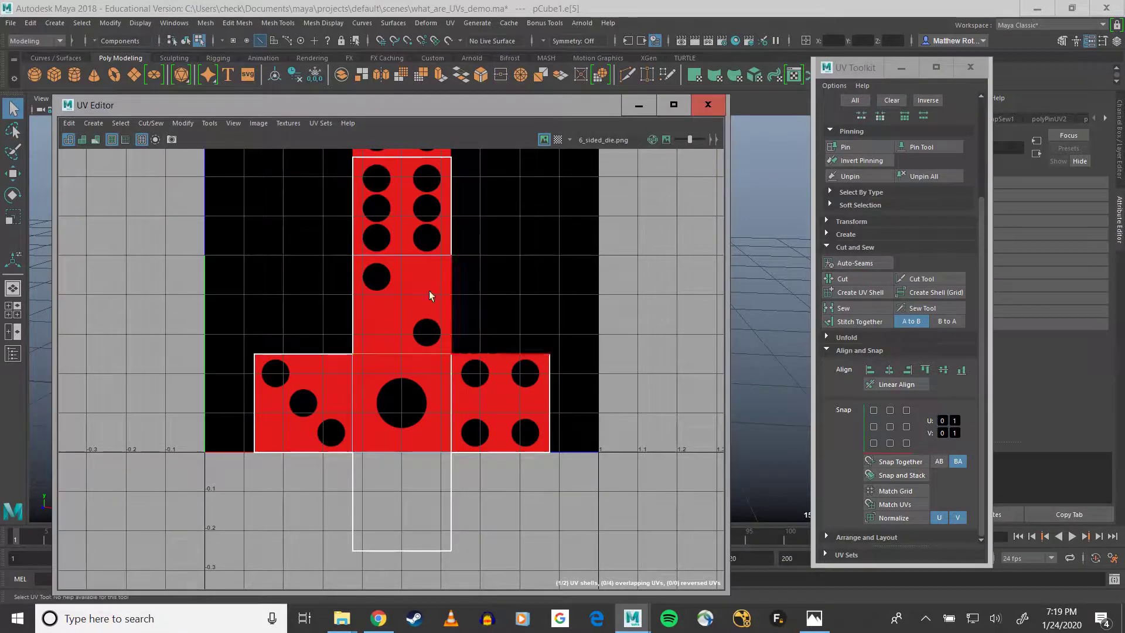
pyautogui.keyDown('shift'); pyautogui.click(410, 253); pyautogui.keyUp('shift')
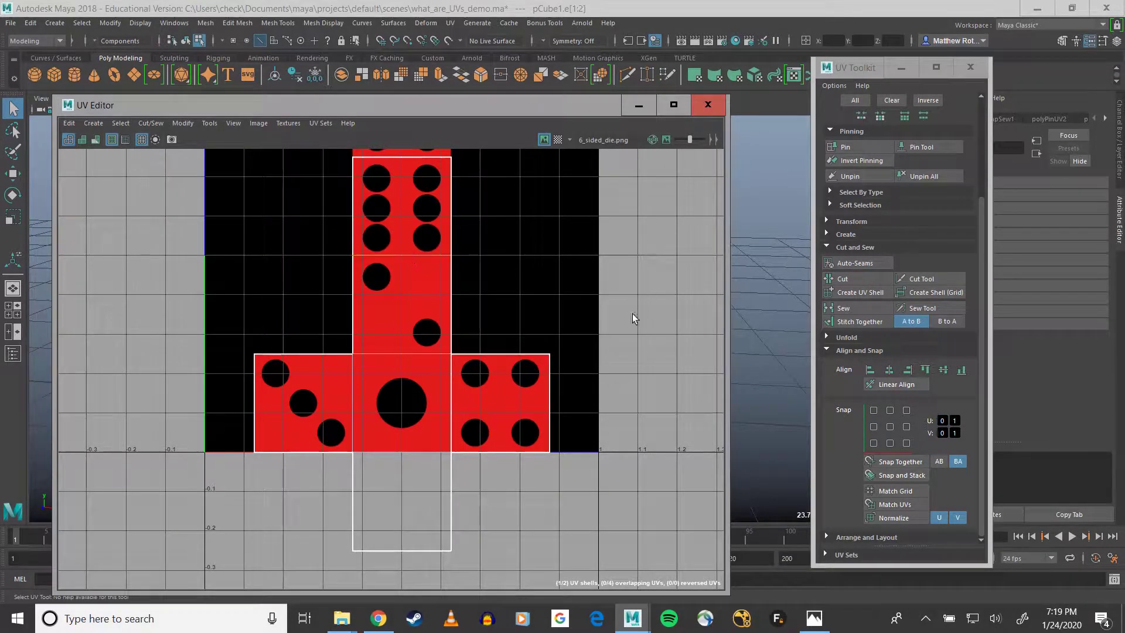
pyautogui.click(842, 280)
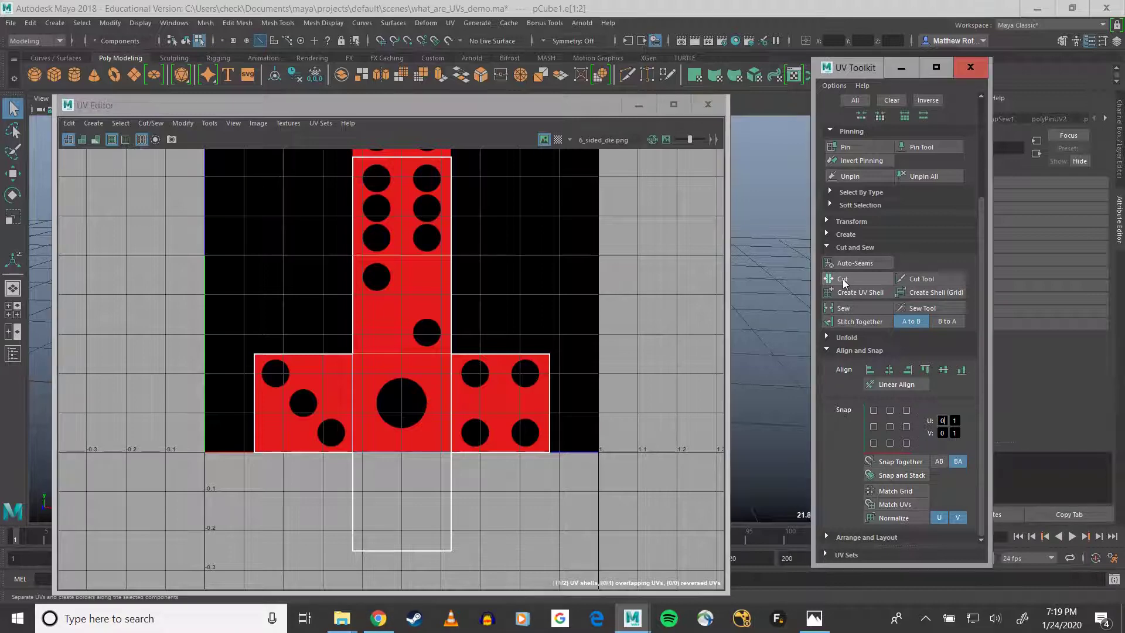
# - Move the four-dot UV shell up onto the black area, and move the two-dot UV shell onto the four-dot square
pyautogui.moveTo(430, 313); pyautogui.dragTo(391, 308, button='right')
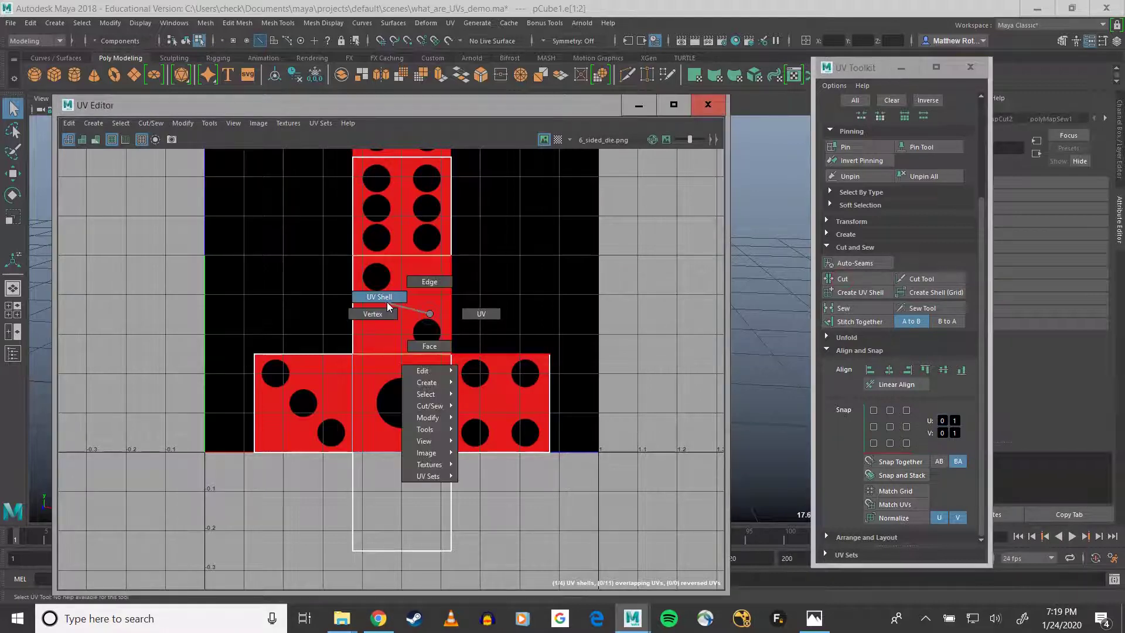
pyautogui.click(471, 383)
pyautogui.press('w')
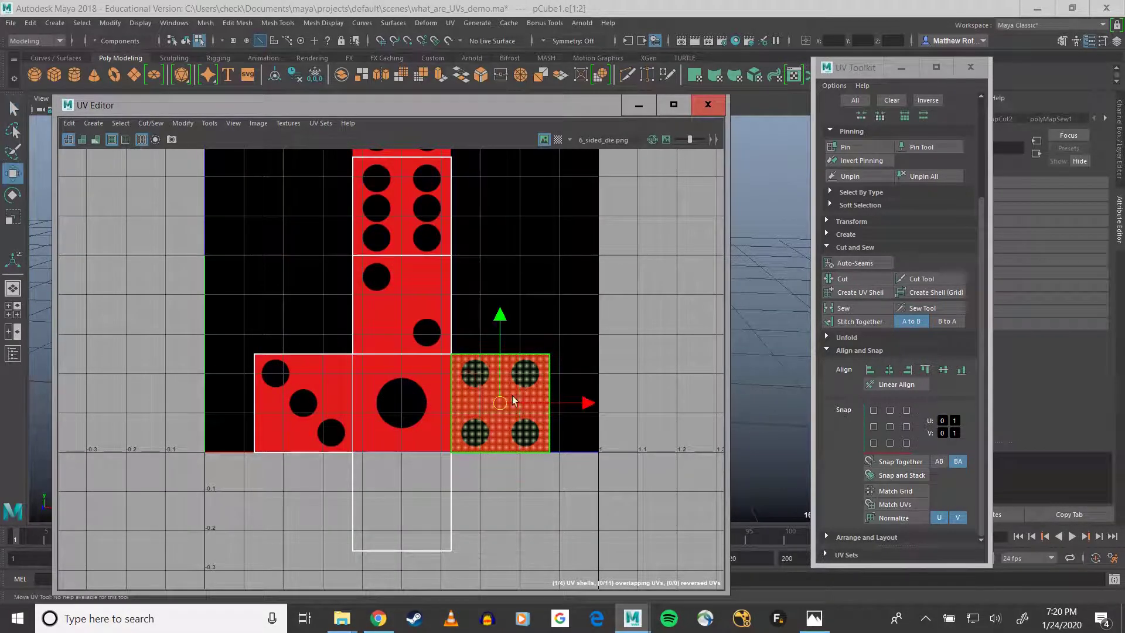
pyautogui.moveTo(478, 418); pyautogui.dragTo(491, 300)
pyautogui.click(400, 314)
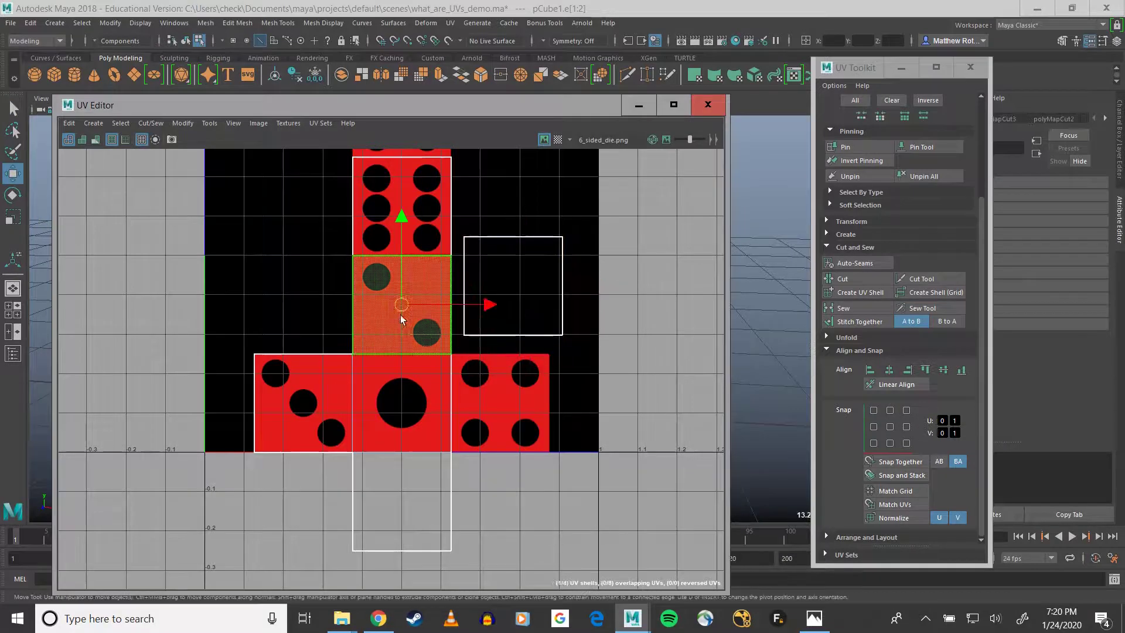
pyautogui.moveTo(404, 309); pyautogui.dragTo(505, 408)
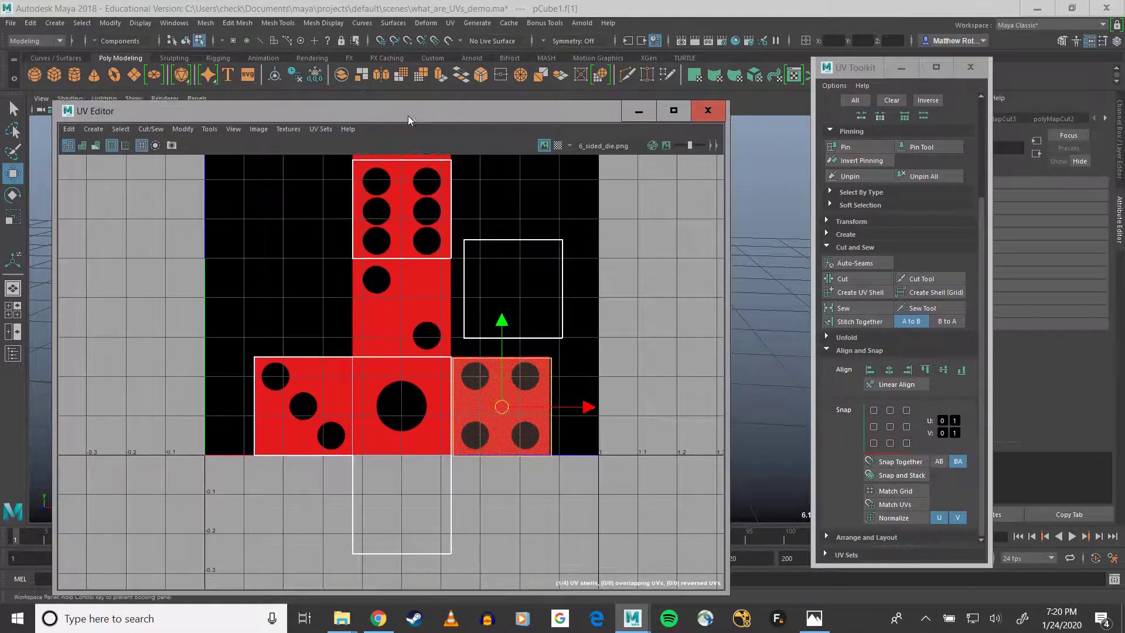
# - With the cube in view, move the shell from the black area onto the two-dot square and align the other shell with the four-dot square
pyautogui.moveTo(408, 114); pyautogui.dragTo(681, 110)
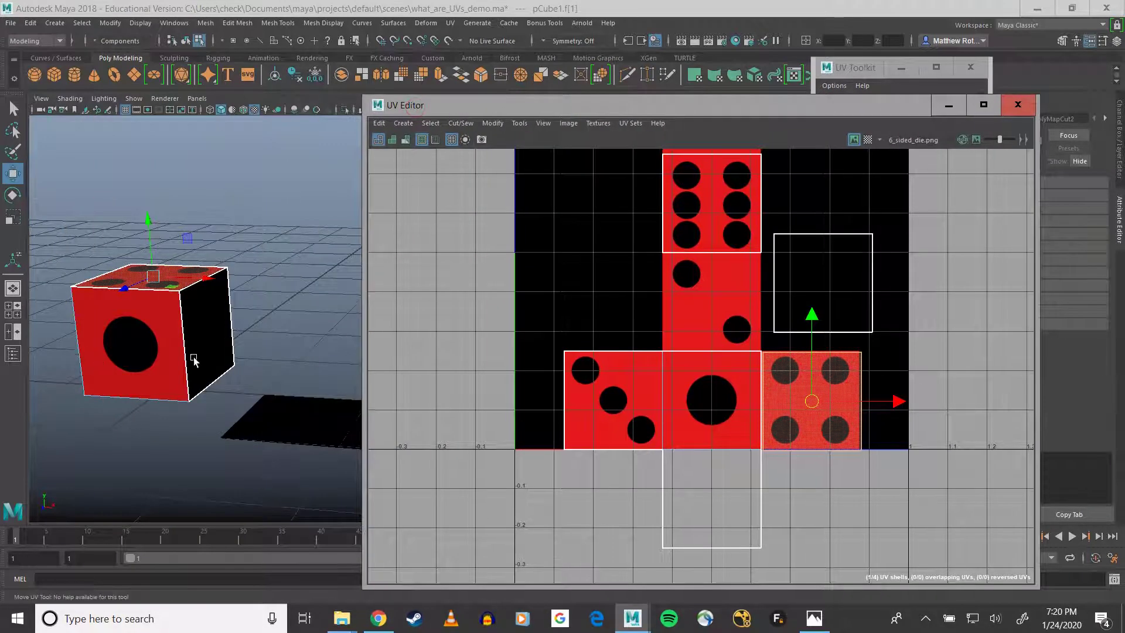
pyautogui.keyDown('alt'); pyautogui.moveTo(195, 359); pyautogui.dragTo(177, 349); pyautogui.keyUp('alt')
pyautogui.keyDown('alt'); pyautogui.moveTo(177, 349); pyautogui.dragTo(278, 353, button='middle'); pyautogui.keyUp('alt')
pyautogui.click(776, 303)
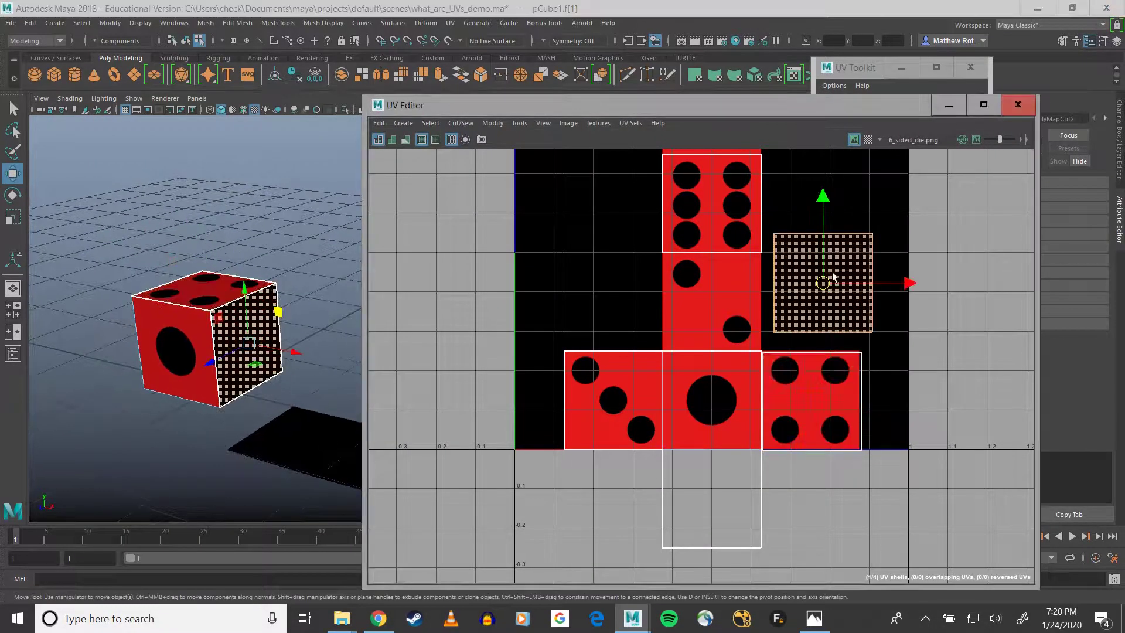
pyautogui.moveTo(821, 279); pyautogui.dragTo(711, 304)
pyautogui.click(811, 401)
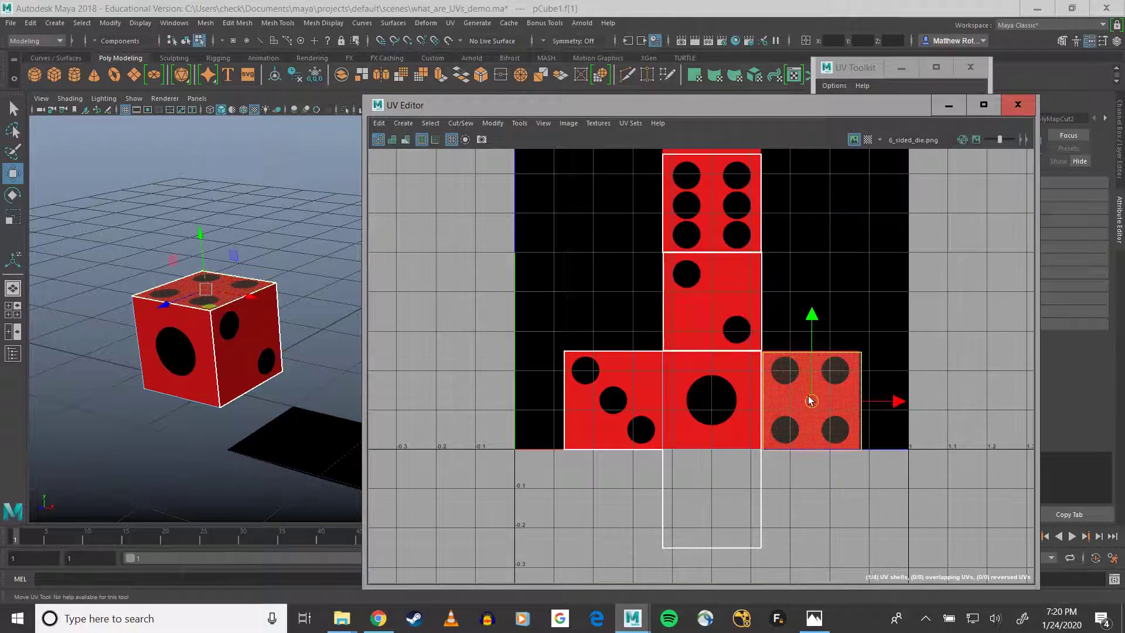
pyautogui.moveTo(810, 400); pyautogui.dragTo(808, 399)
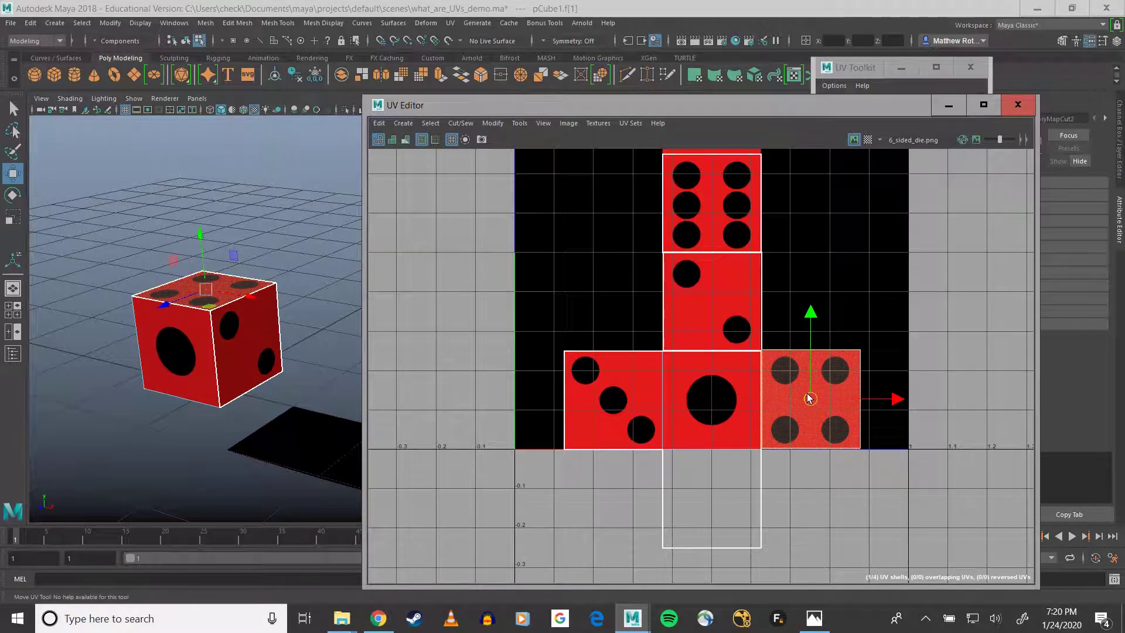
# - Switch to edge selection and select the UV edge between the one-dot and two-dot squares
pyautogui.scroll(3, 777, 323)
pyautogui.scroll(-1, 761, 305)
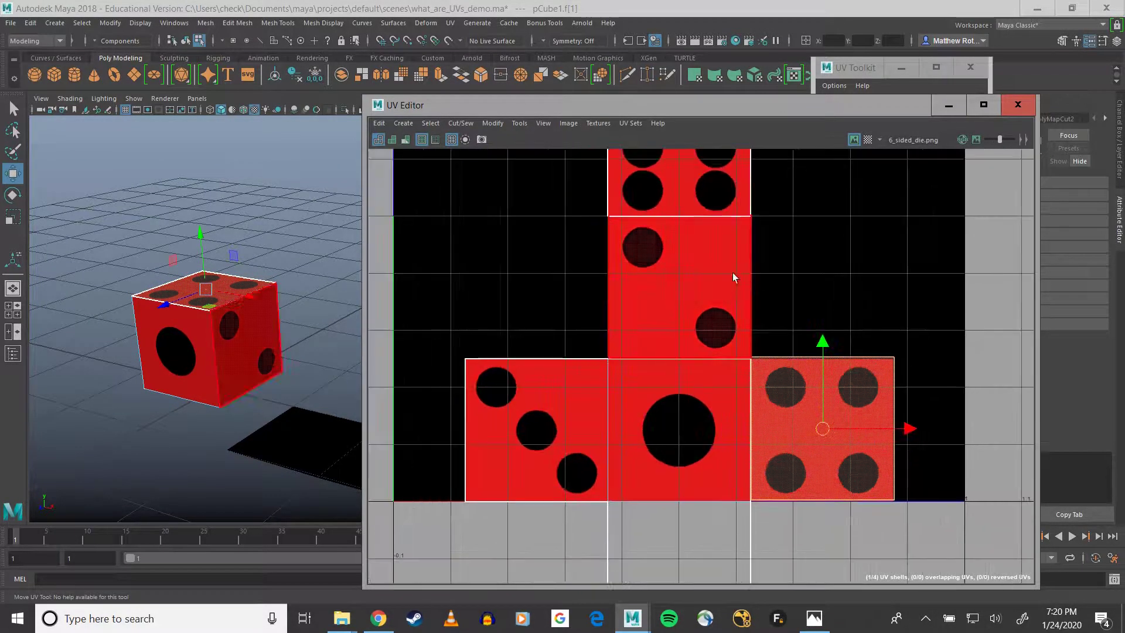
pyautogui.rightClick(688, 296)
pyautogui.moveTo(687, 294)
pyautogui.mouseDown(button='right')
pyautogui.moveTo(693, 302)
pyautogui.moveTo(686, 263)
pyautogui.mouseUp(button='right')
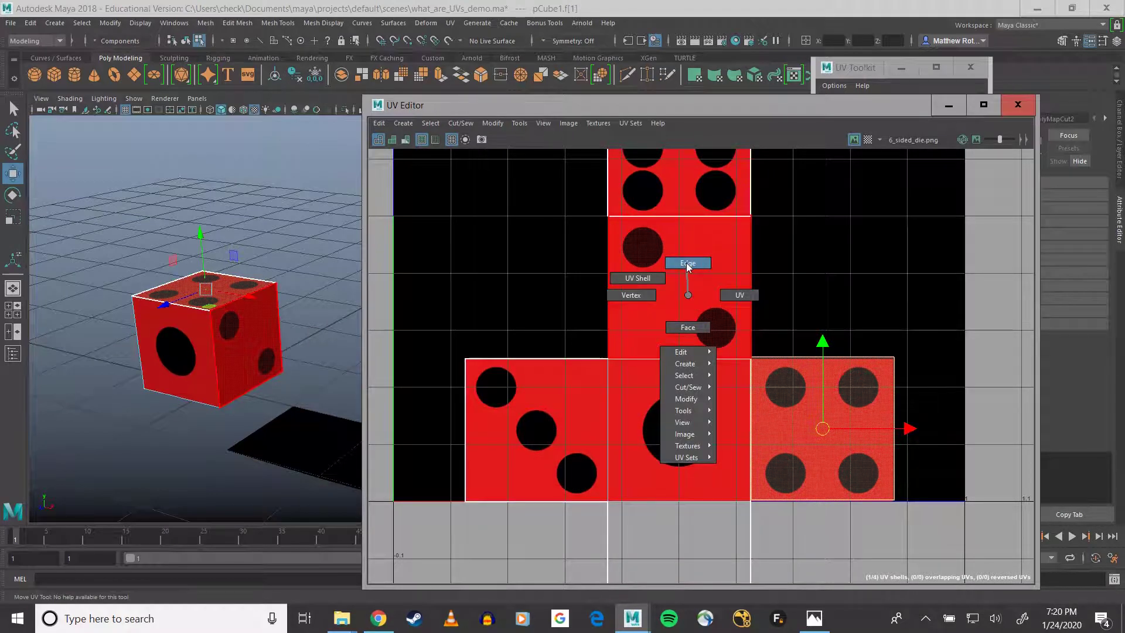
pyautogui.moveTo(688, 266); pyautogui.dragTo(688, 265, button='right')
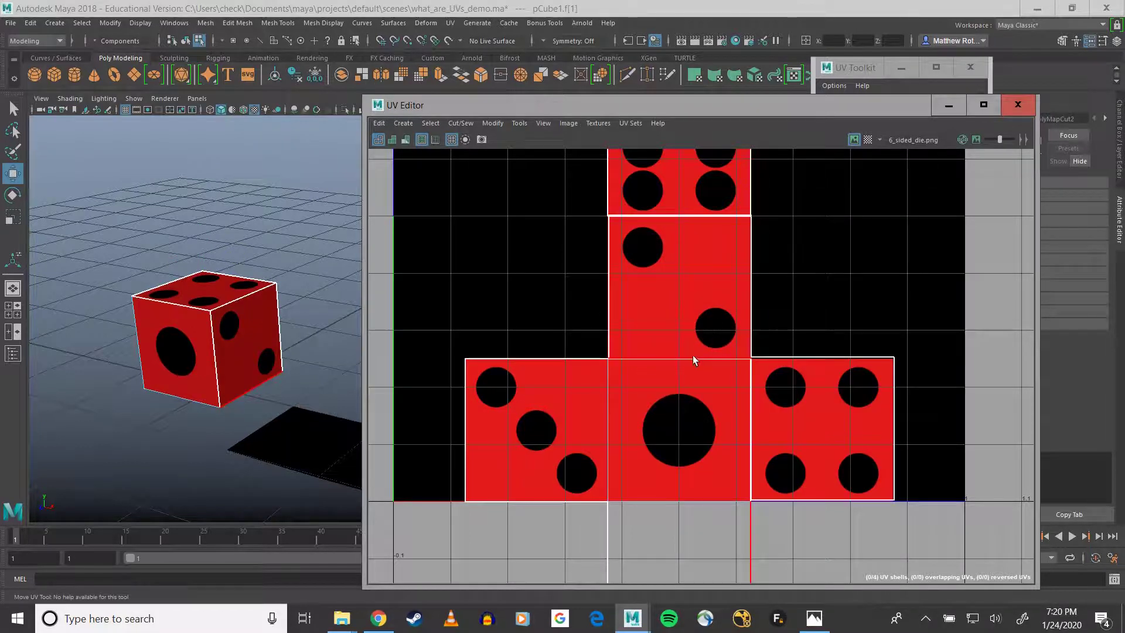
pyautogui.click(669, 362)
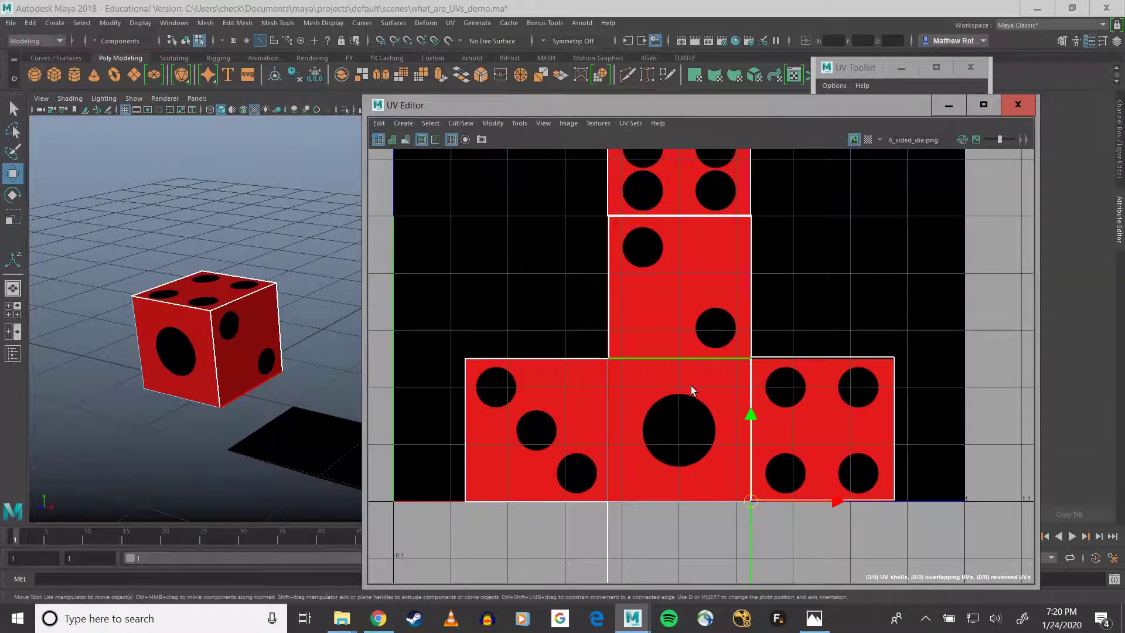
# - Uncover and orbit the cube to examine where the selected UV edges lie on its one-dot, two-dot and four-dot faces
pyautogui.scroll(3, 318, 367)
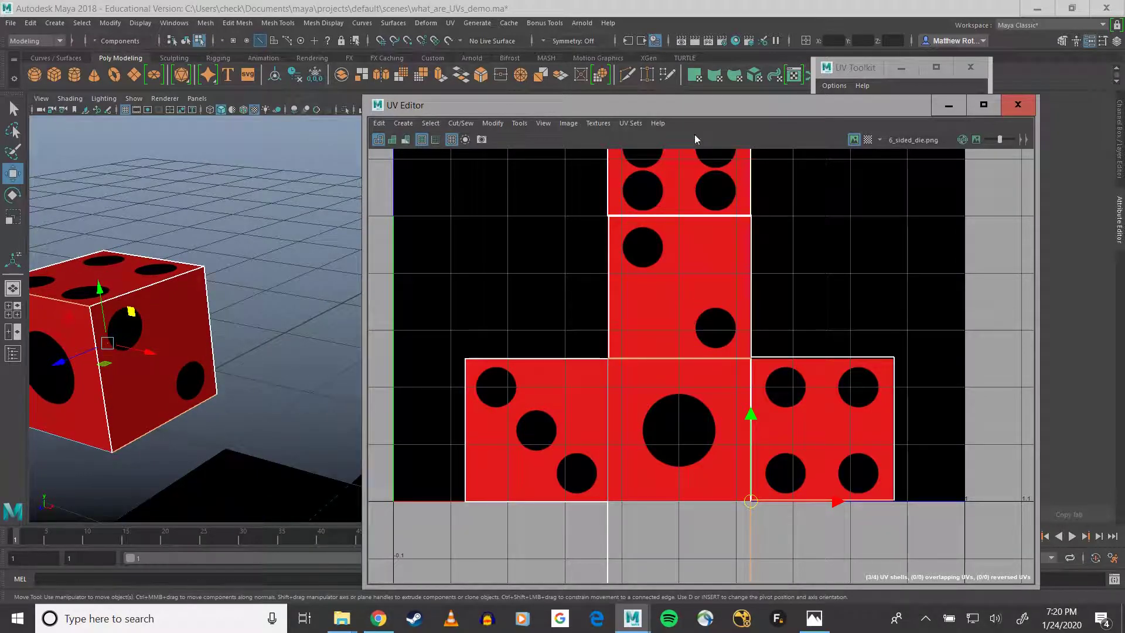
pyautogui.moveTo(677, 102); pyautogui.dragTo(583, 96)
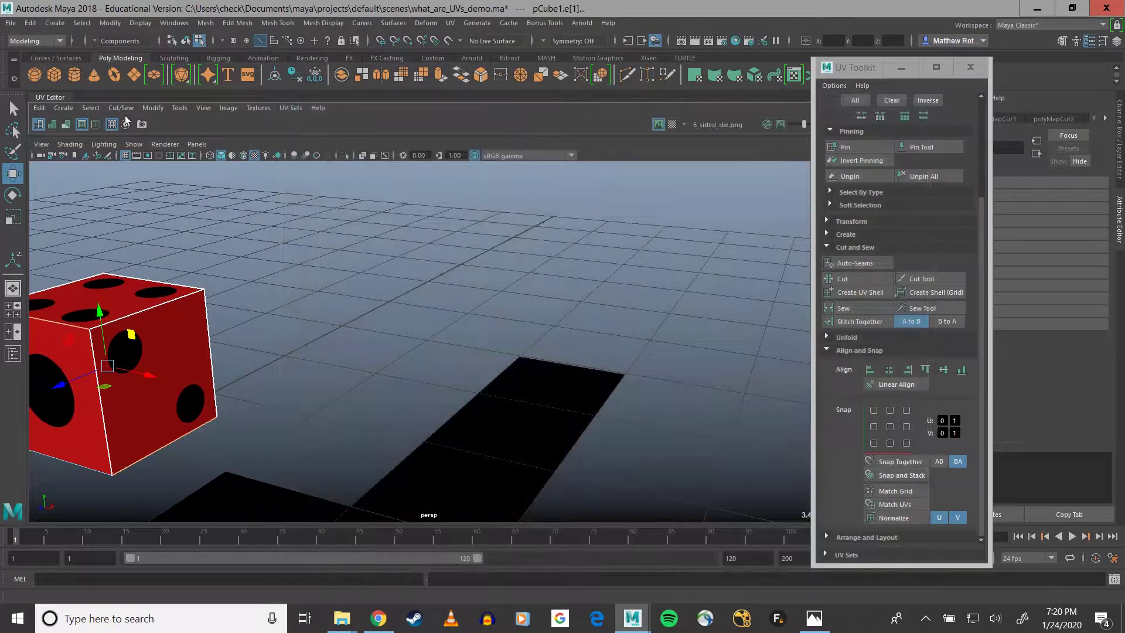
pyautogui.moveTo(52, 97); pyautogui.dragTo(262, 145)
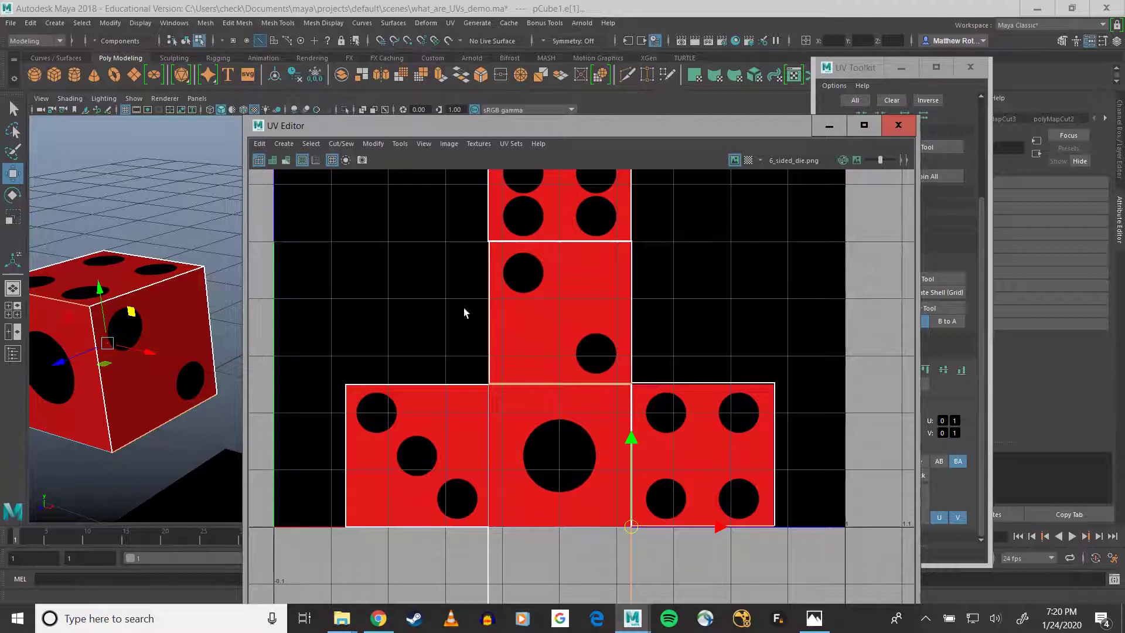
pyautogui.moveTo(487, 133); pyautogui.dragTo(456, 121)
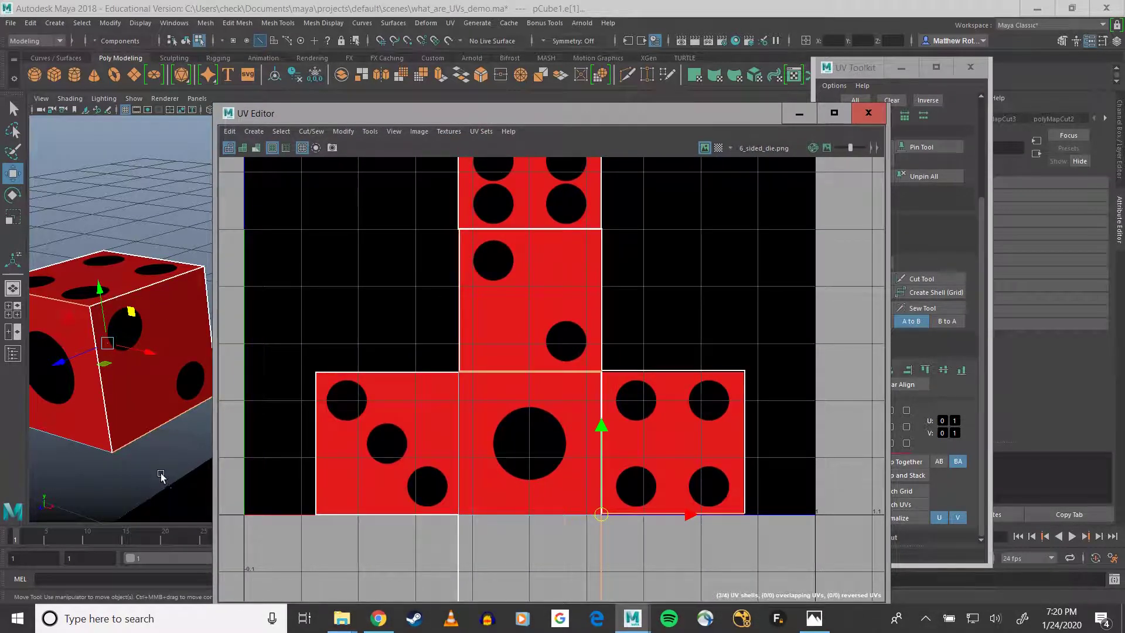
pyautogui.keyDown('alt'); pyautogui.moveTo(161, 471); pyautogui.dragTo(107, 458, button='middle'); pyautogui.keyUp('alt')
pyautogui.keyDown('alt'); pyautogui.moveTo(108, 458); pyautogui.dragTo(206, 357); pyautogui.keyUp('alt')
pyautogui.moveTo(466, 120); pyautogui.dragTo(529, 111)
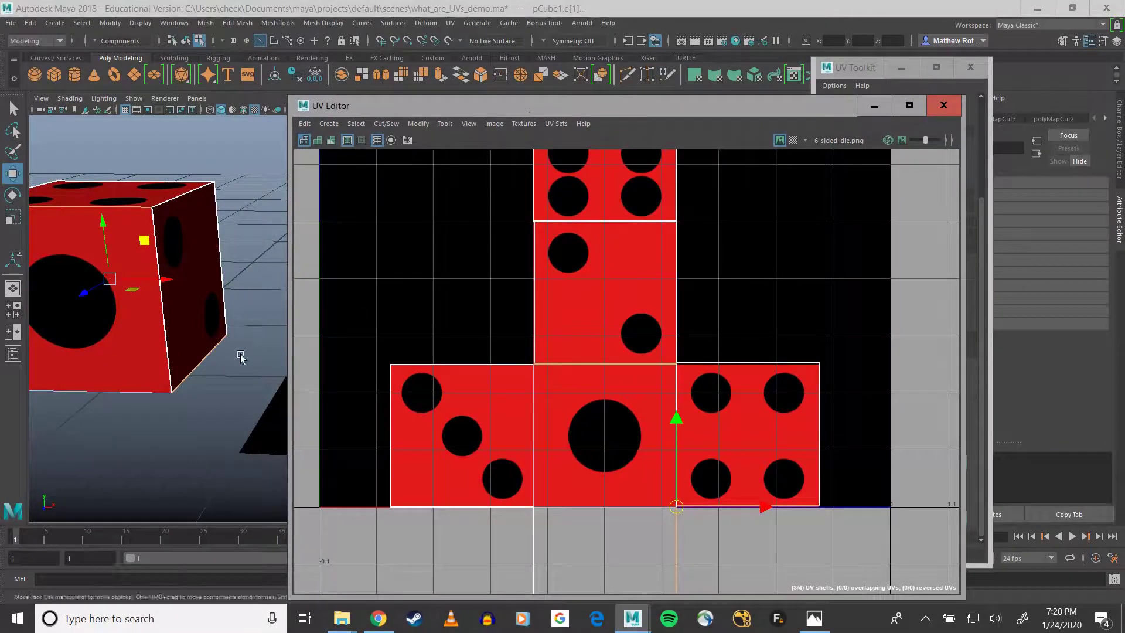
pyautogui.keyDown('alt'); pyautogui.moveTo(239, 353); pyautogui.dragTo(229, 365); pyautogui.keyUp('alt')
pyautogui.keyDown('alt'); pyautogui.moveTo(229, 365); pyautogui.dragTo(256, 292, button='middle'); pyautogui.keyUp('alt')
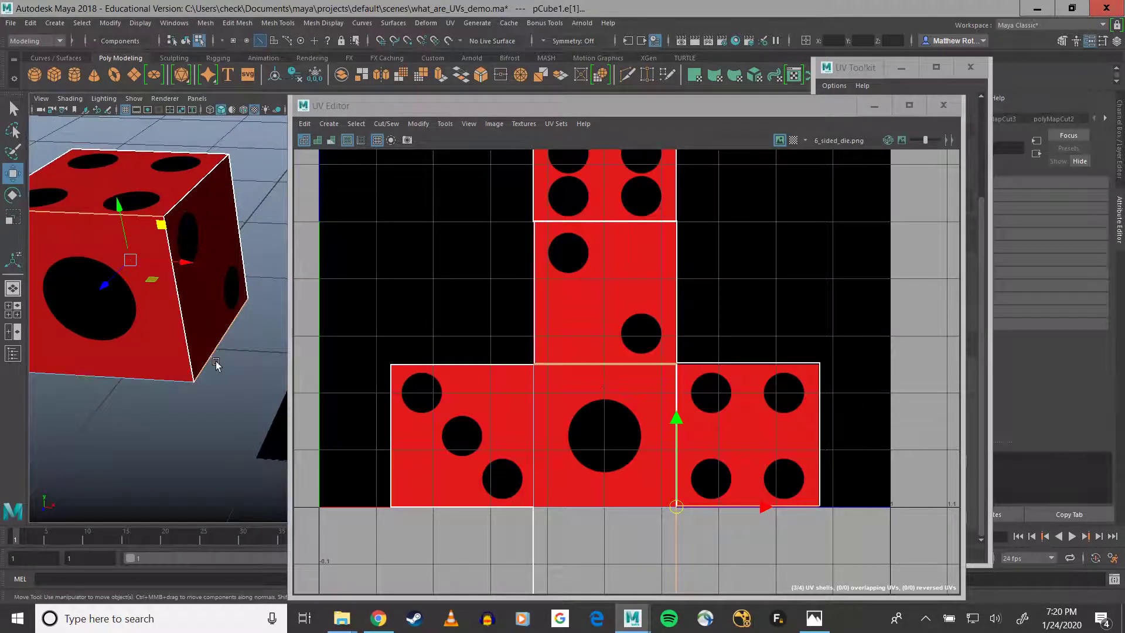
pyautogui.moveTo(216, 360)
pyautogui.keyDown('alt'); pyautogui.mouseDown()
pyautogui.moveTo(234, 343)
pyautogui.moveTo(233, 355)
pyautogui.mouseUp(); pyautogui.keyUp('alt')
# - Examine the selected edges on the cube in wireframe display, and restore the textured shaded display
pyautogui.press('q')
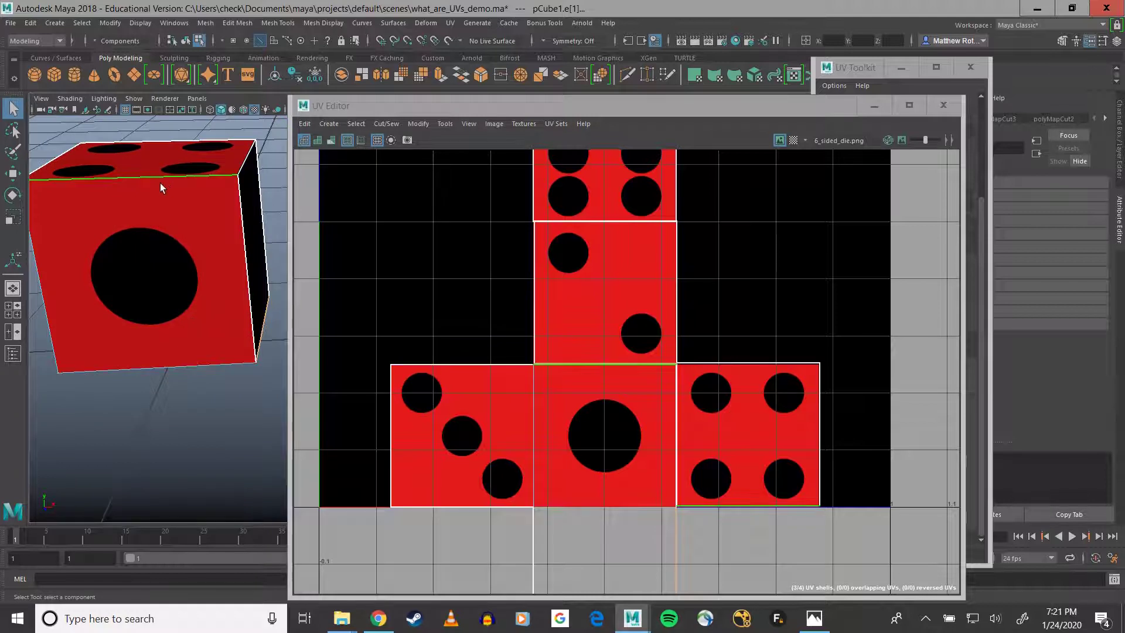
pyautogui.press('4')
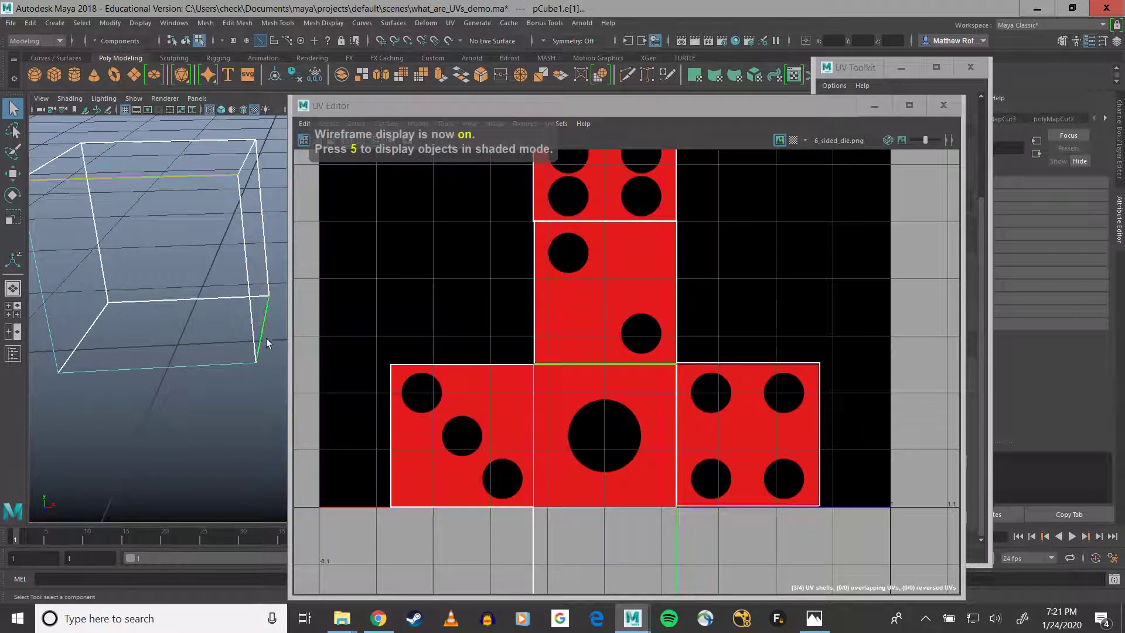
pyautogui.keyDown('alt'); pyautogui.moveTo(276, 377); pyautogui.dragTo(219, 382); pyautogui.keyUp('alt')
pyautogui.keyDown('alt'); pyautogui.moveTo(209, 372); pyautogui.dragTo(170, 378, button='middle'); pyautogui.keyUp('alt')
pyautogui.scroll(-3, 802, 279)
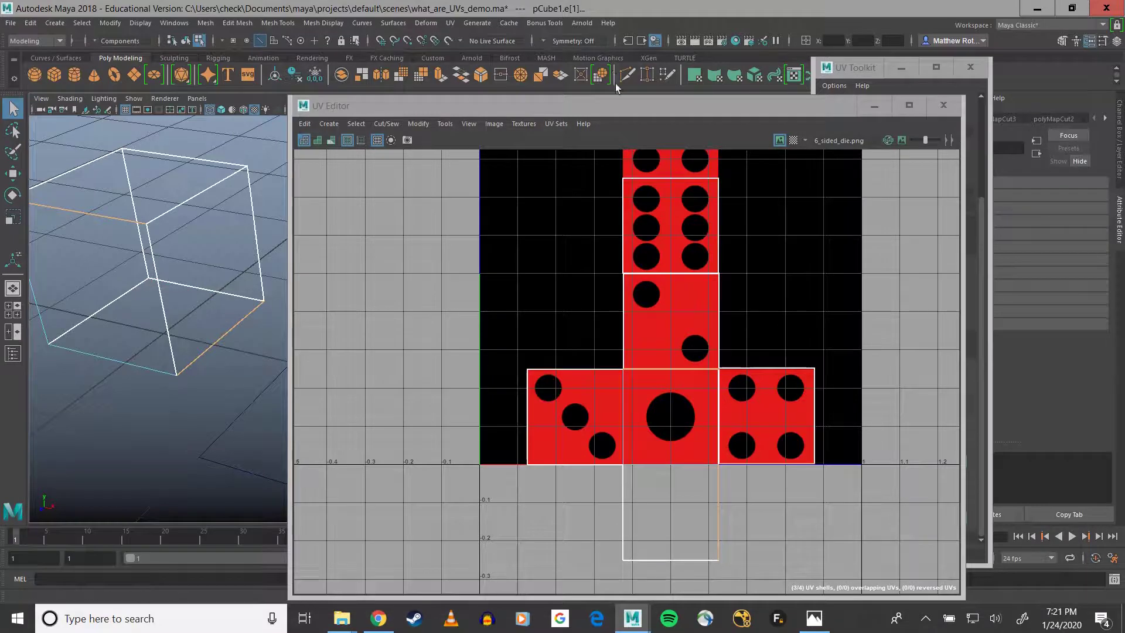
pyautogui.press('5')
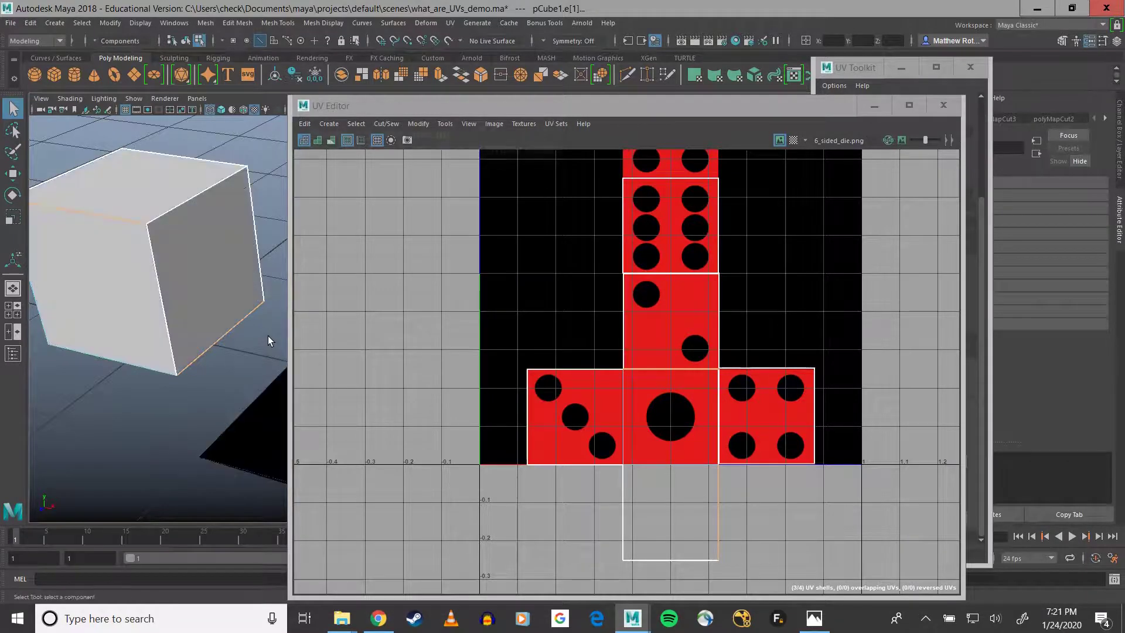
pyautogui.press('6')
# - Try to sew the selected edges of the swapped UV shells, and undo the sew
pyautogui.moveTo(537, 107); pyautogui.dragTo(378, 103)
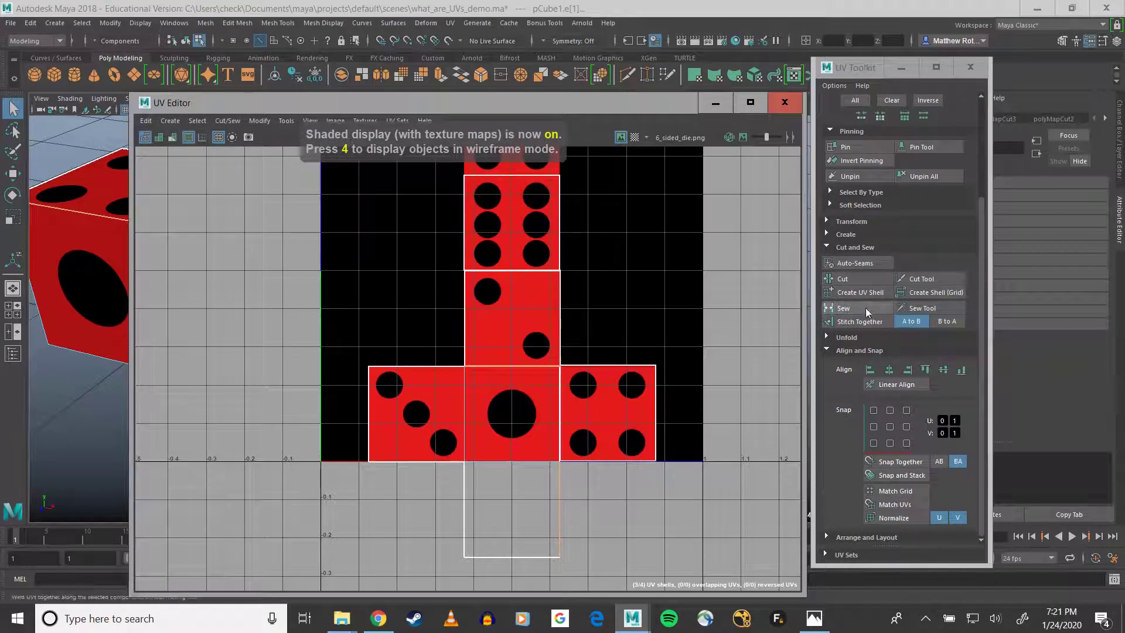
pyautogui.click(879, 311)
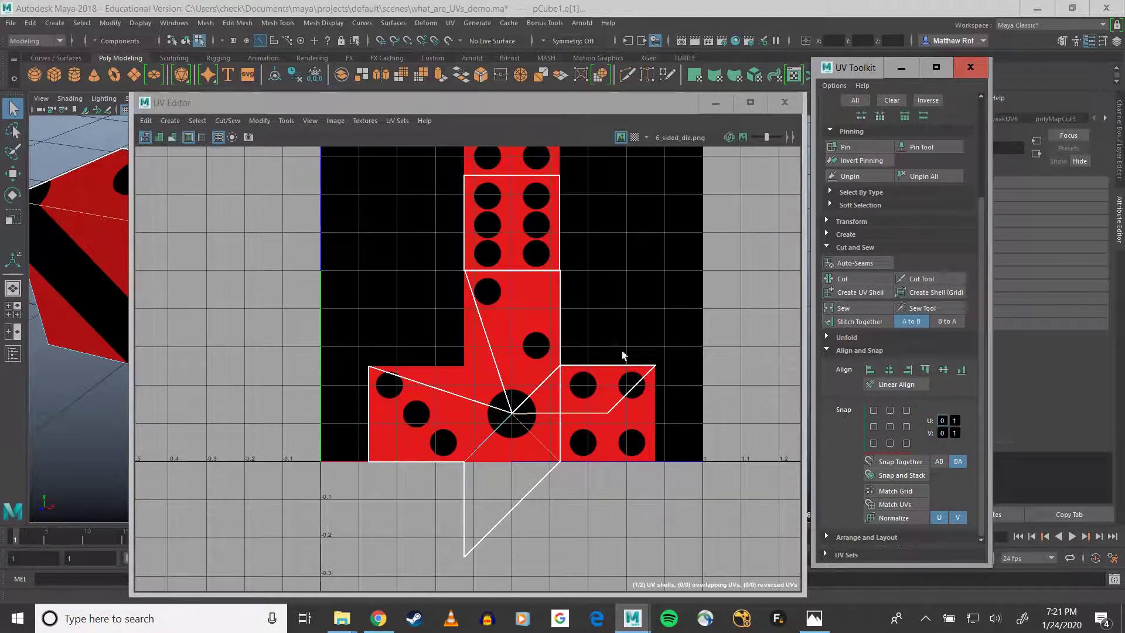
pyautogui.click(637, 309)
pyautogui.hotkey('ctrl', 'z')
pyautogui.hotkey('ctrl', 'z')
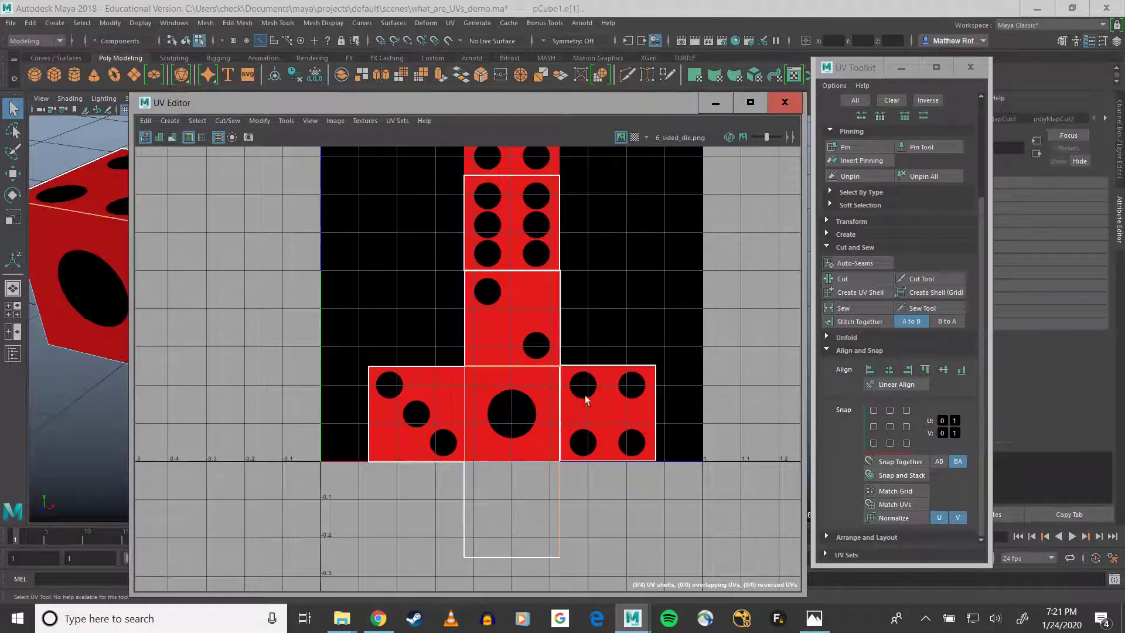
# - Uncover the cube again and orbit it to compare its selected edges with the swapped UV layout
pyautogui.moveTo(444, 105); pyautogui.dragTo(667, 112)
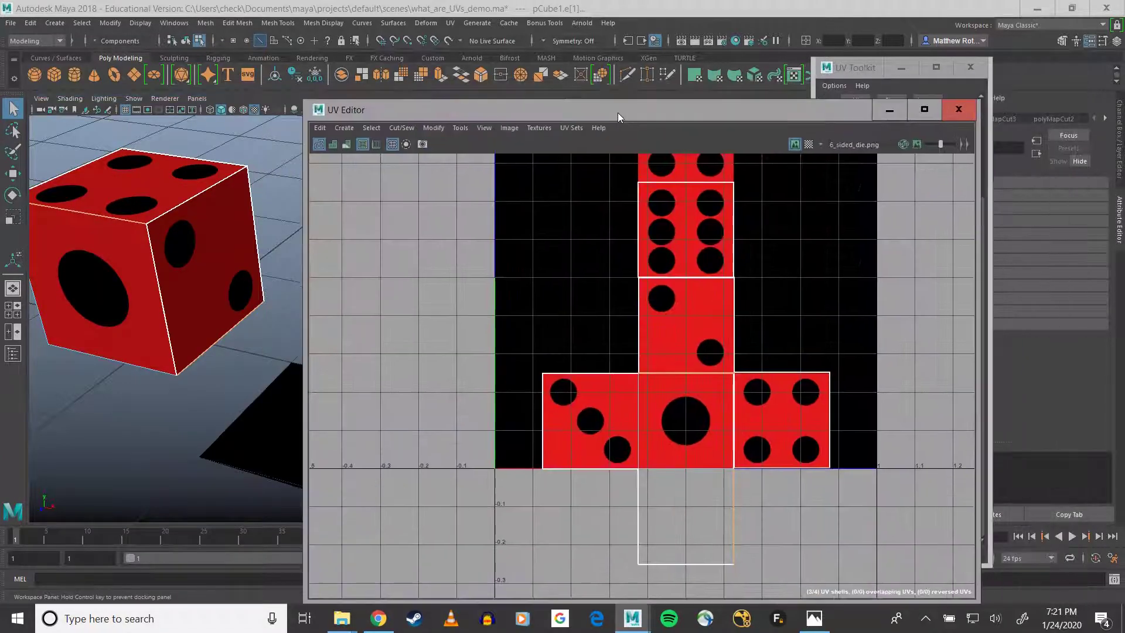
pyautogui.keyDown('alt'); pyautogui.moveTo(261, 309); pyautogui.dragTo(287, 321); pyautogui.keyUp('alt')
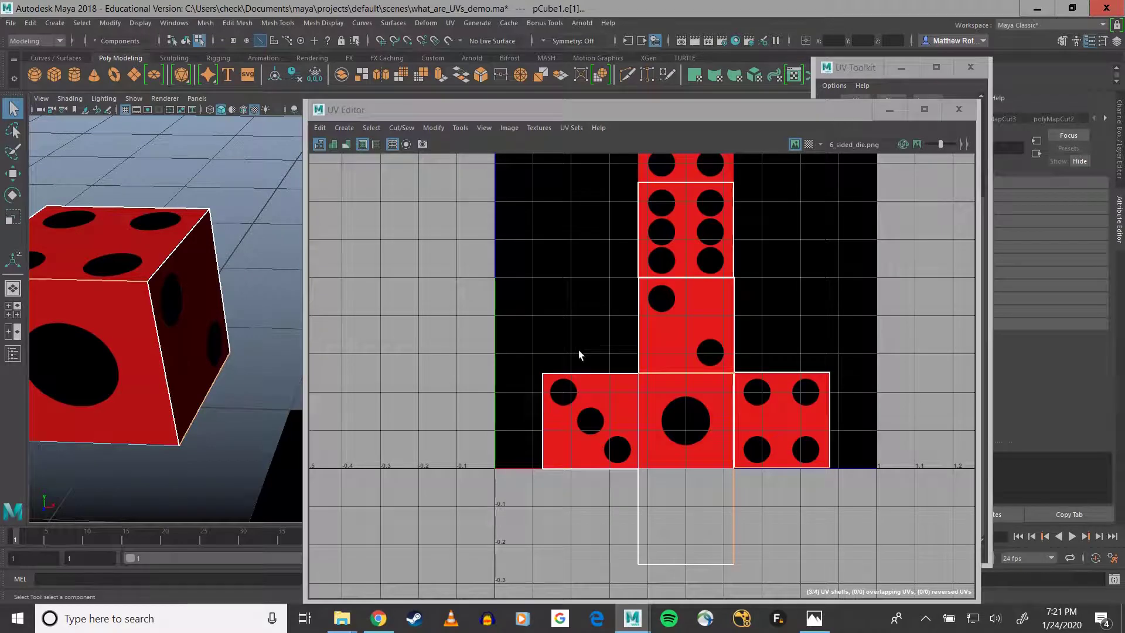
# - Compare the complete swapped UV layout with the textured cube
pyautogui.scroll(-1, 579, 350)
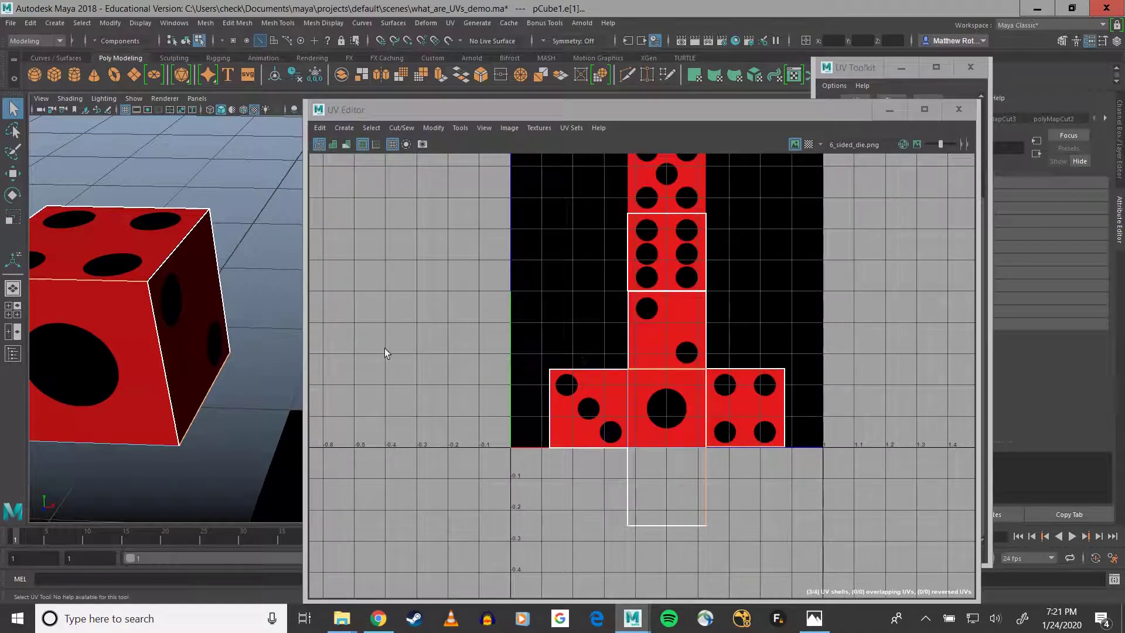
pyautogui.keyDown('alt'); pyautogui.moveTo(772, 249); pyautogui.dragTo(768, 294, button='middle'); pyautogui.keyUp('alt')
pyautogui.scroll(-1, 762, 290)
pyautogui.scroll(-1, 762, 290)
pyautogui.keyDown('alt'); pyautogui.moveTo(198, 291); pyautogui.dragTo(259, 288, button='middle'); pyautogui.keyUp('alt')
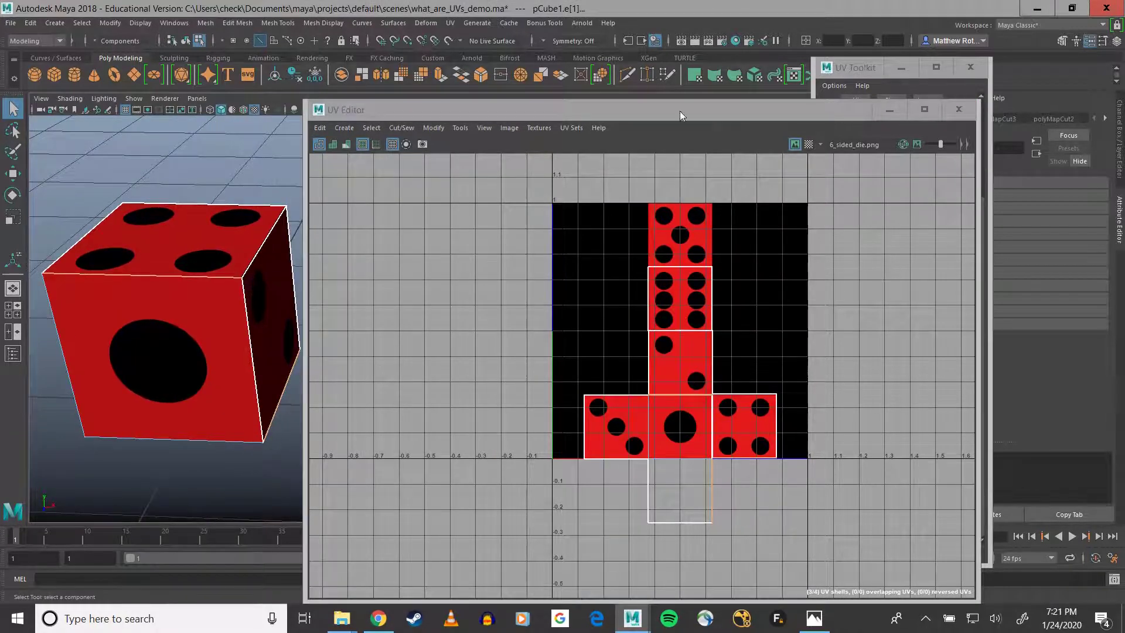
pyautogui.moveTo(680, 111); pyautogui.dragTo(637, 113)
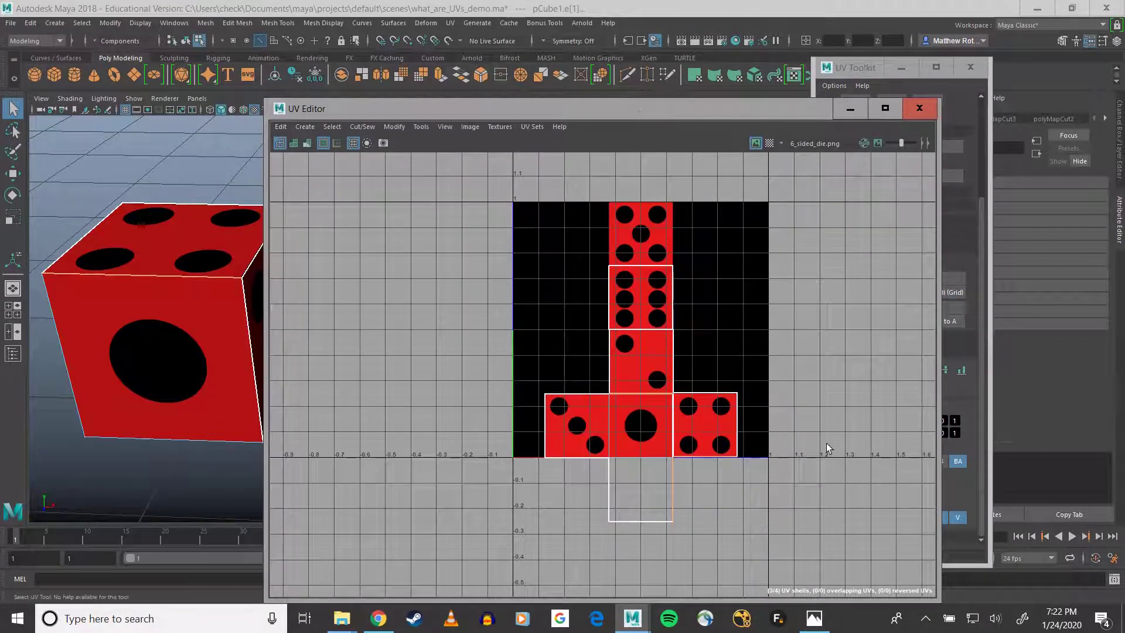
# - Undo the recent UV cuts, shell moves and sews until the cube's layout is a single cross-shaped shell
pyautogui.press('F11')
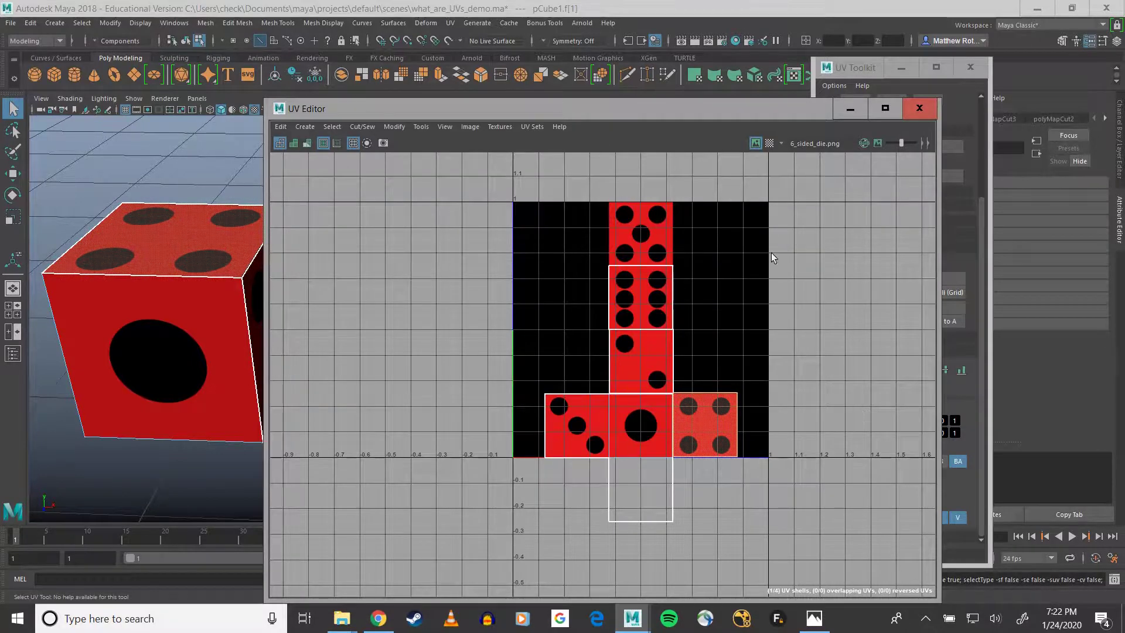
pyautogui.hotkey('ctrl', 'z')
pyautogui.hotkey('ctrl', 'z')
pyautogui.hotkey('ctrl', 'z')
pyautogui.hotkey('ctrl', 'z')
pyautogui.hotkey('ctrl', 'z')
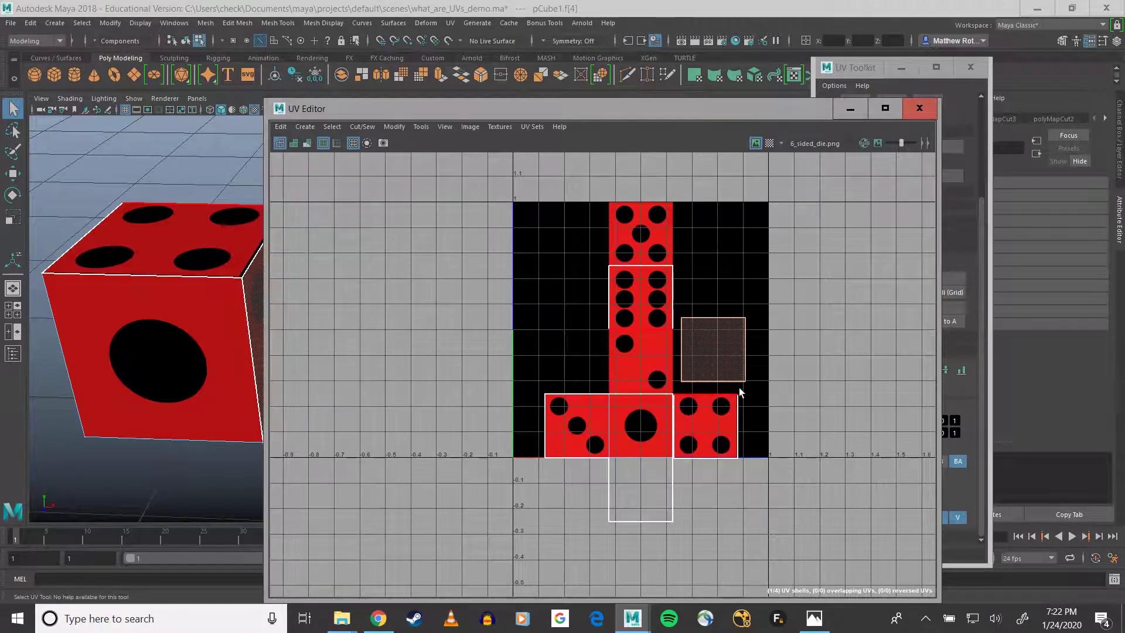
pyautogui.hotkey('ctrl', 'z')
pyautogui.hotkey('ctrl', 'z')
pyautogui.hotkey('ctrl', 'z')
pyautogui.hotkey('ctrl', 'z')
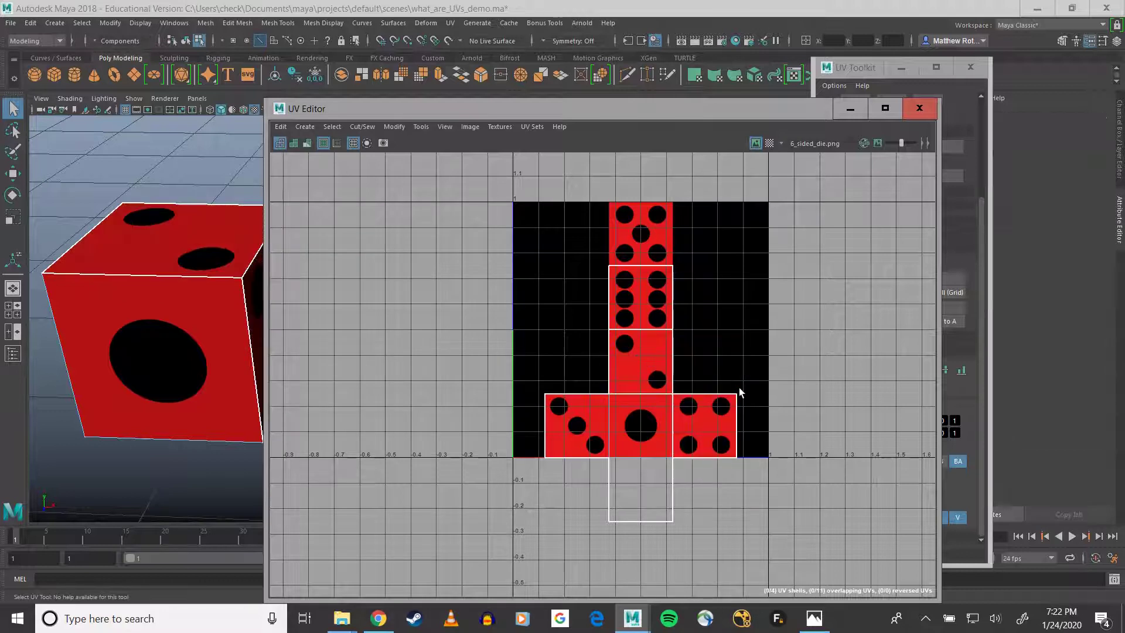
pyautogui.hotkey('ctrl', 'z')
pyautogui.hotkey('ctrl', 'z')
pyautogui.hotkey('ctrl', 'z')
pyautogui.hotkey('ctrl', 'z')
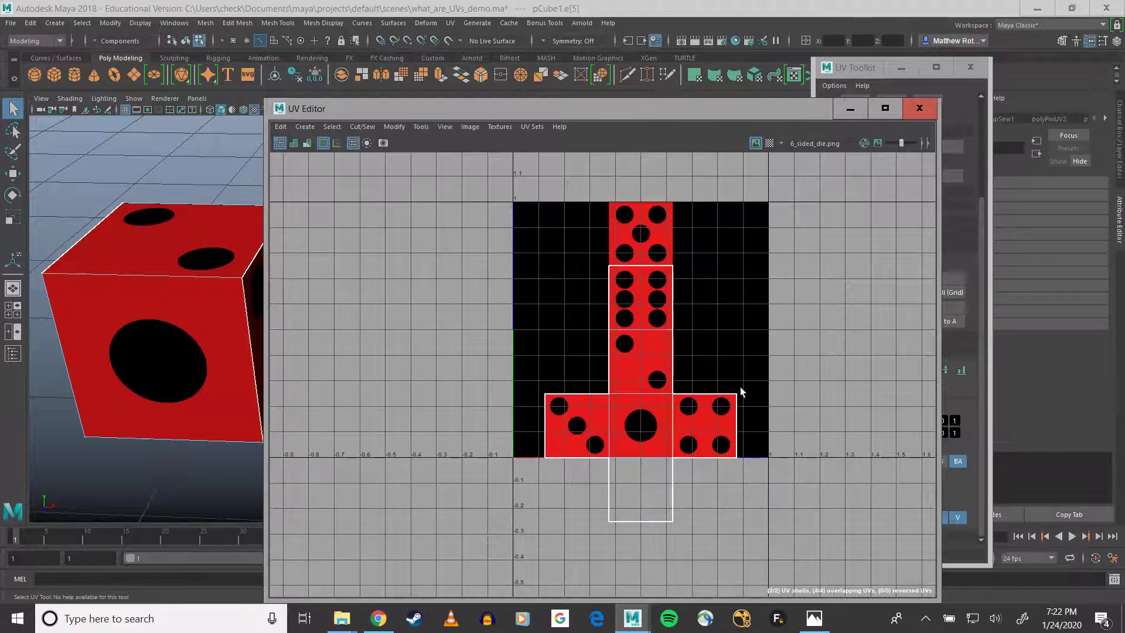
pyautogui.hotkey('ctrl', 'z')
# - Select the cube's entire cross-shaped UV shell, with the UV Toolkit uncovered
pyautogui.moveTo(609, 116); pyautogui.dragTo(441, 118)
pyautogui.moveTo(494, 337); pyautogui.dragTo(440, 308, button='right')
pyautogui.click(471, 340)
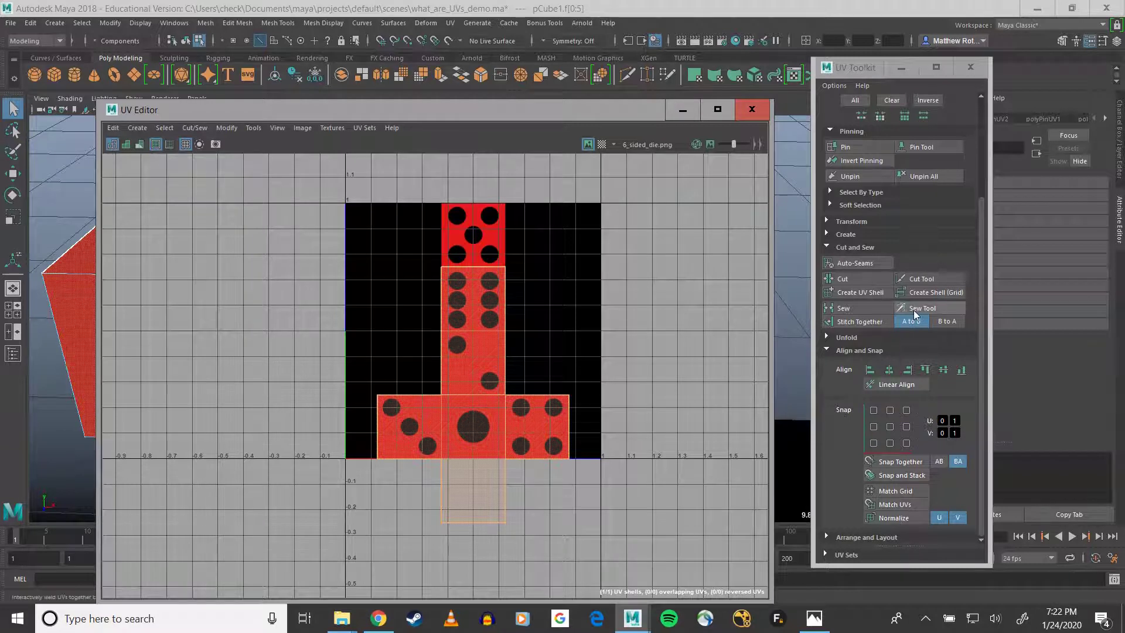
# - Rotate the selected shell counterclockwise by 90 degrees four times, for one full turn
pyautogui.scroll(5, 912, 234)
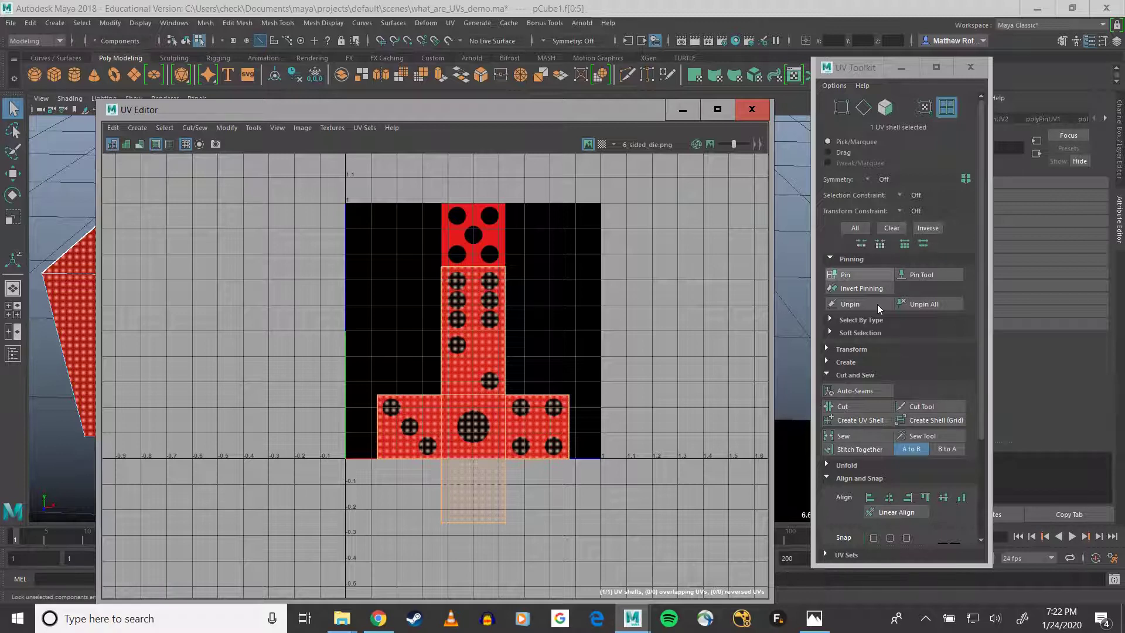
pyautogui.click(870, 350)
pyautogui.scroll(-3, 869, 355)
pyautogui.scroll(-2, 868, 352)
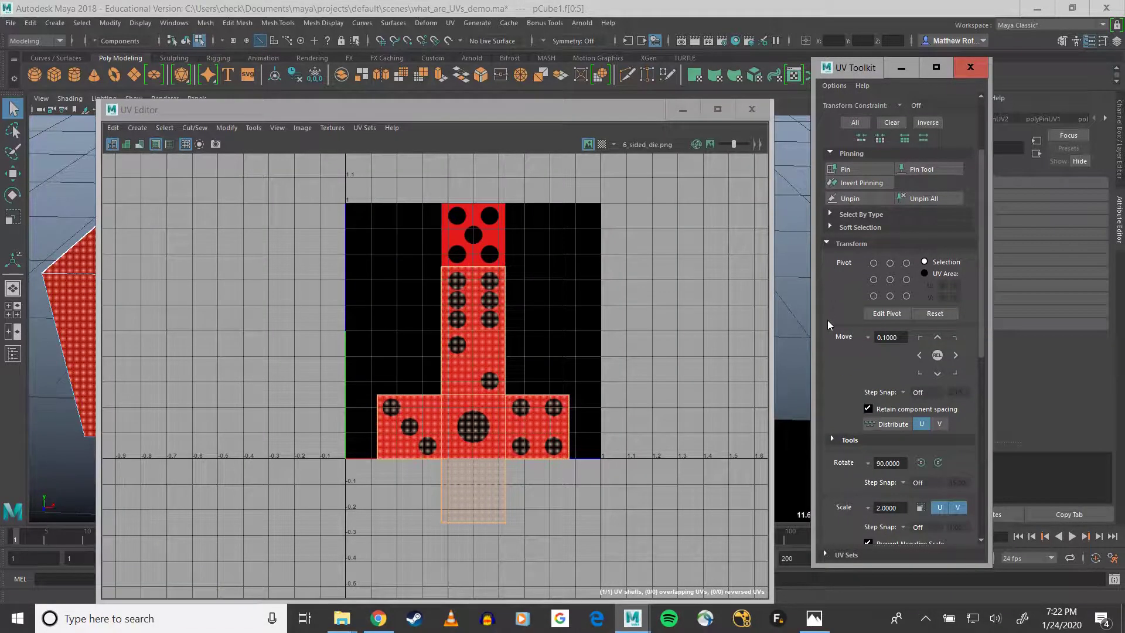
pyautogui.scroll(-4, 827, 322)
pyautogui.scroll(-2, 834, 315)
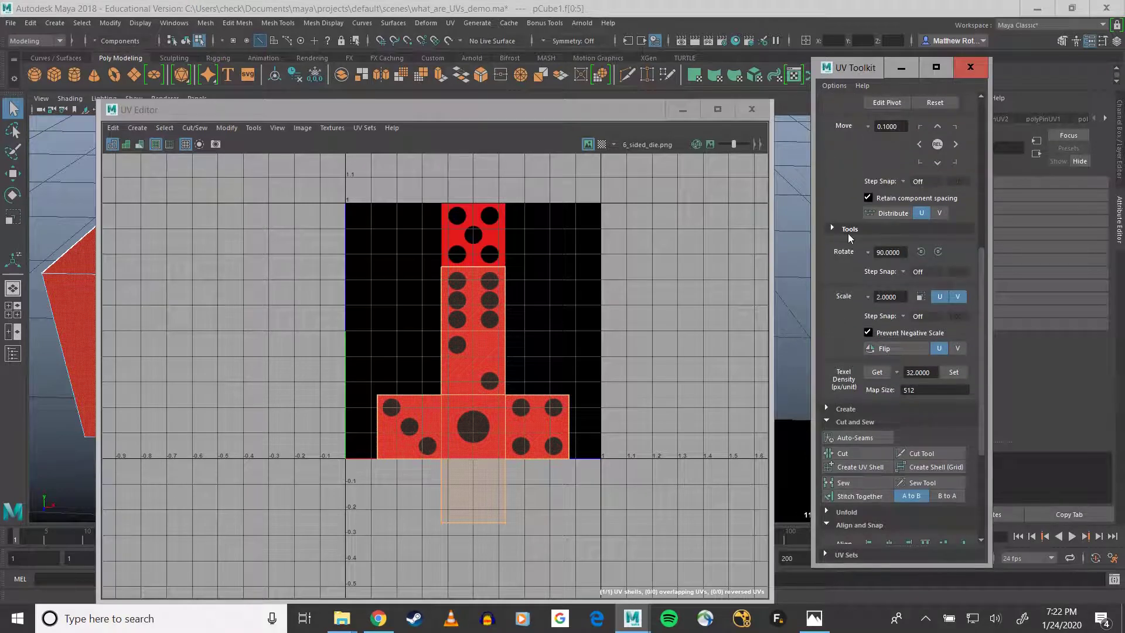
pyautogui.click(921, 251)
pyautogui.click(921, 251)
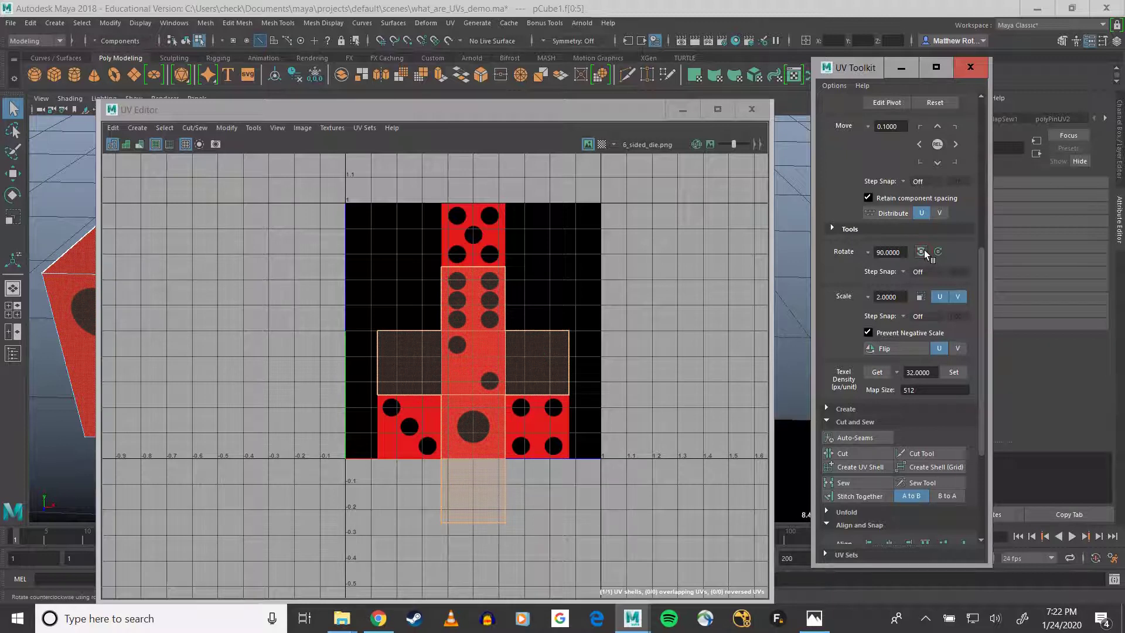
pyautogui.click(922, 251)
pyautogui.click(921, 251)
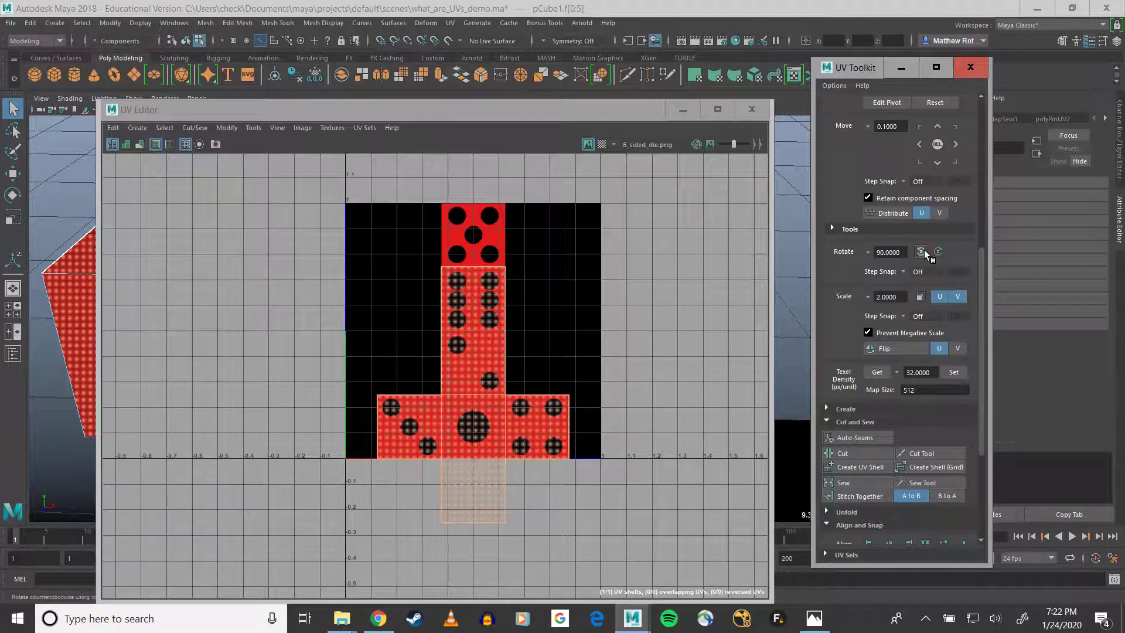
# - Flip the selected shell along V twice
pyautogui.click(959, 348)
pyautogui.click(885, 351)
pyautogui.click(886, 351)
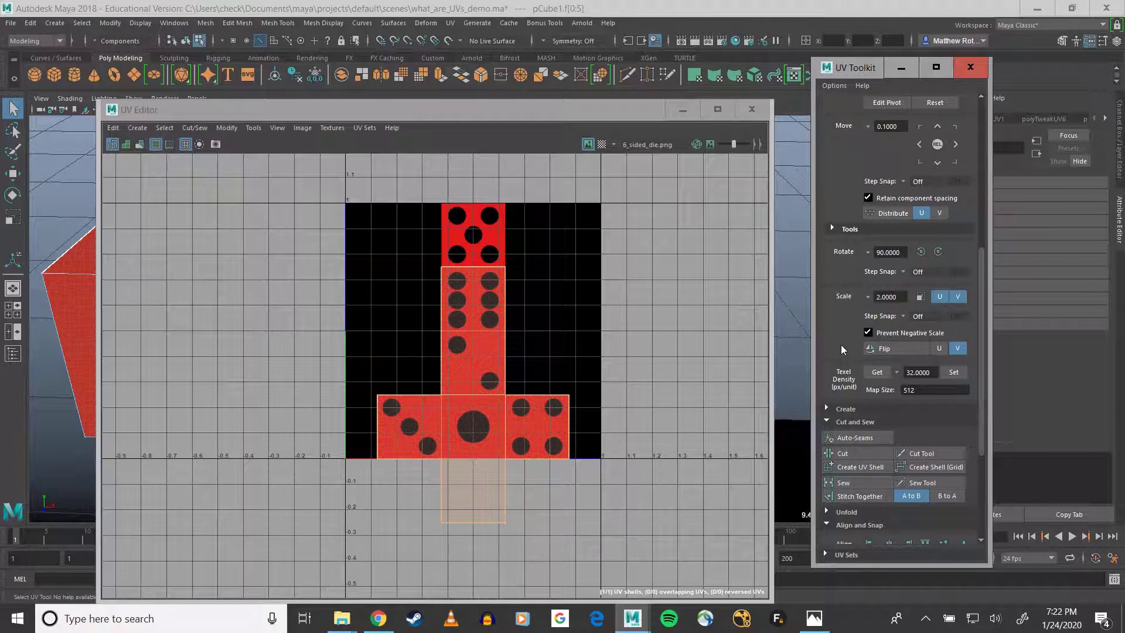
# - Rotate the whole UV shell freehand to a slanted angle and move it up within the texture area
pyautogui.click(475, 374)
pyautogui.moveTo(440, 373); pyautogui.dragTo(391, 364, button='right')
pyautogui.press('e')
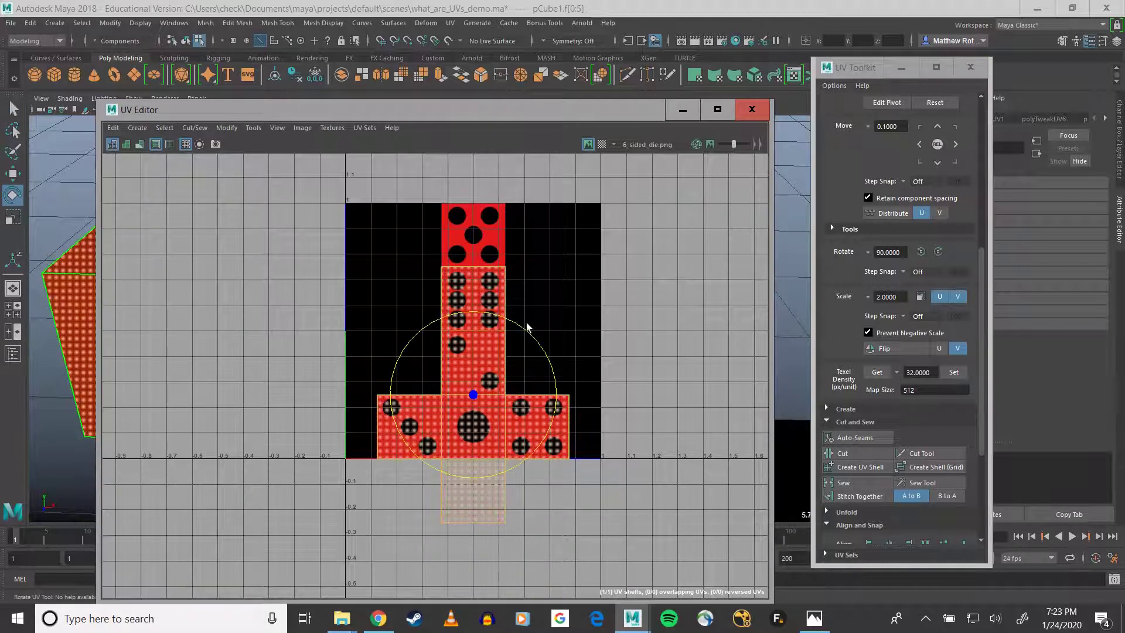
pyautogui.moveTo(515, 326); pyautogui.dragTo(467, 256)
pyautogui.press('w')
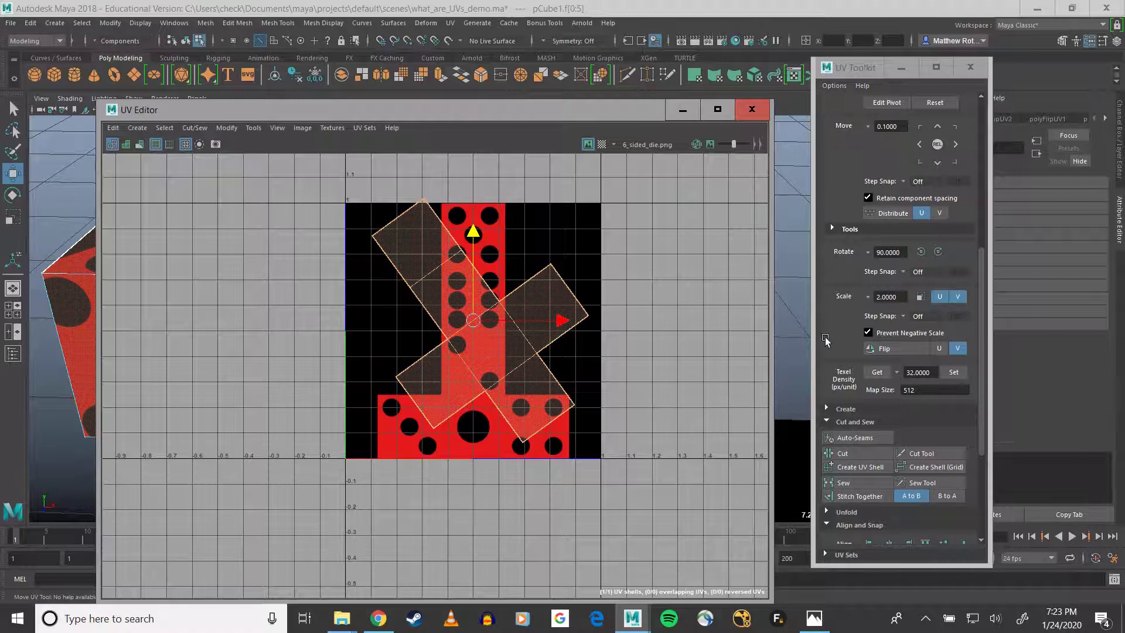
# - Straighten the slanted shell with Orient Shells from the arrange and layout tools
pyautogui.scroll(-5, 838, 336)
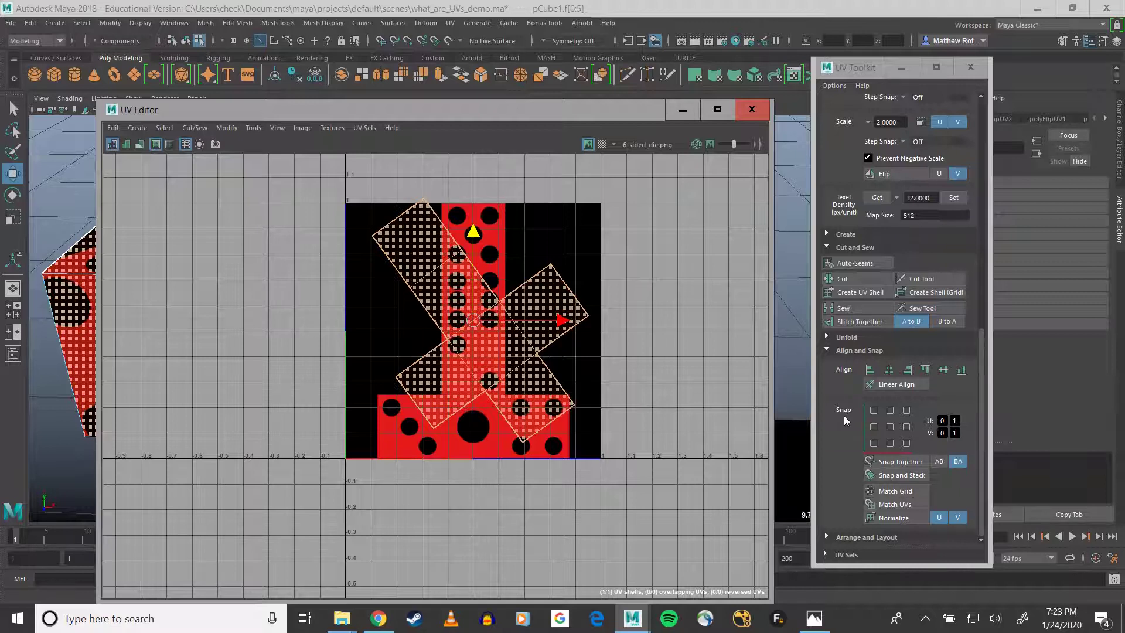
pyautogui.click(861, 538)
pyautogui.scroll(-4, 847, 496)
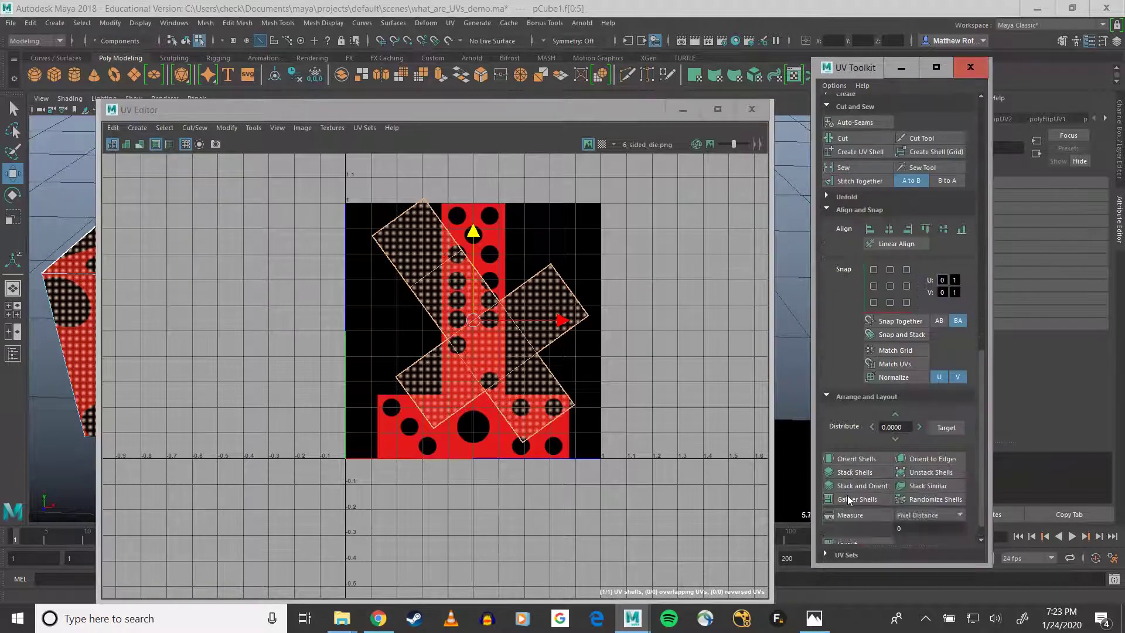
pyautogui.scroll(-1, 847, 494)
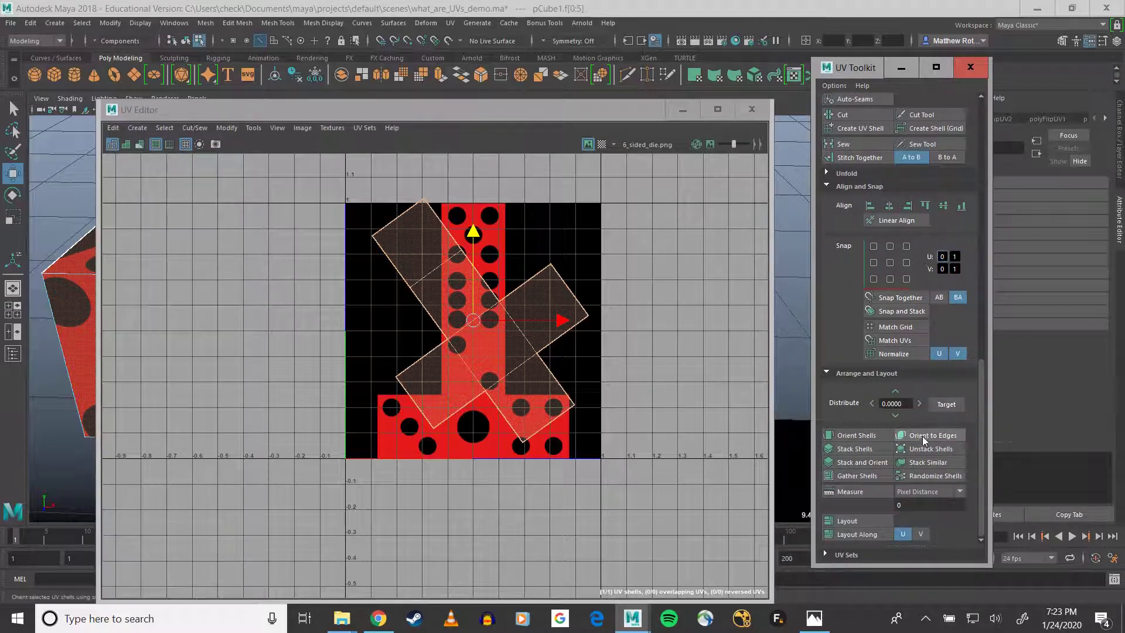
pyautogui.click(877, 434)
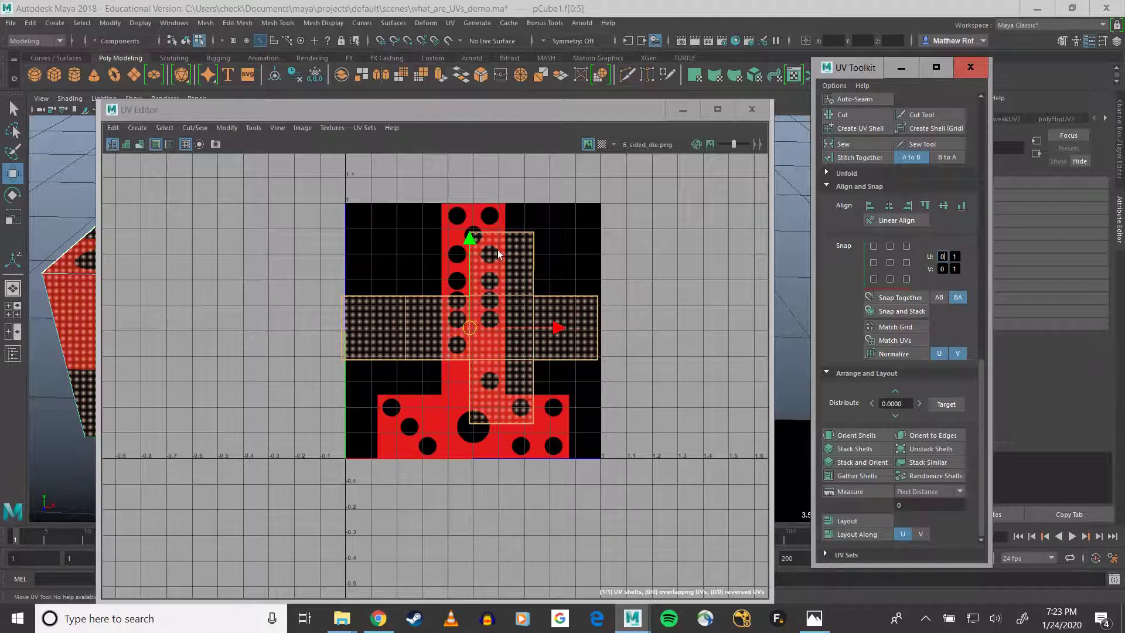
# - Rotate the shell freehand to two other slanted angles, straightening it with Orient Shells each time
pyautogui.press('e')
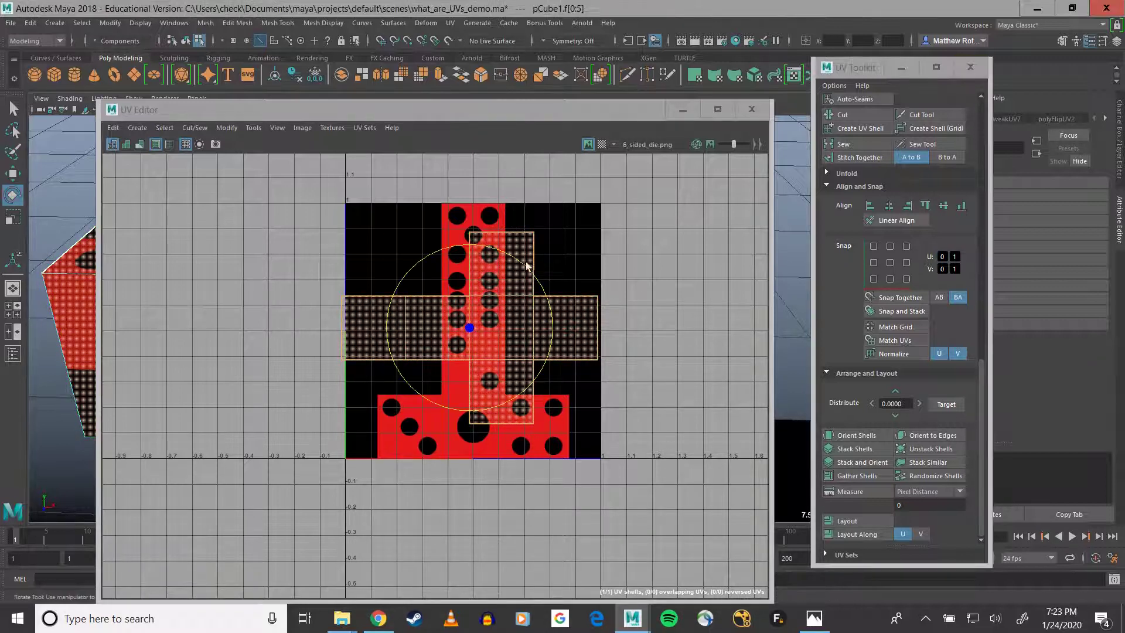
pyautogui.moveTo(515, 261); pyautogui.dragTo(554, 296)
pyautogui.moveTo(549, 328); pyautogui.dragTo(552, 395)
pyautogui.click(850, 435)
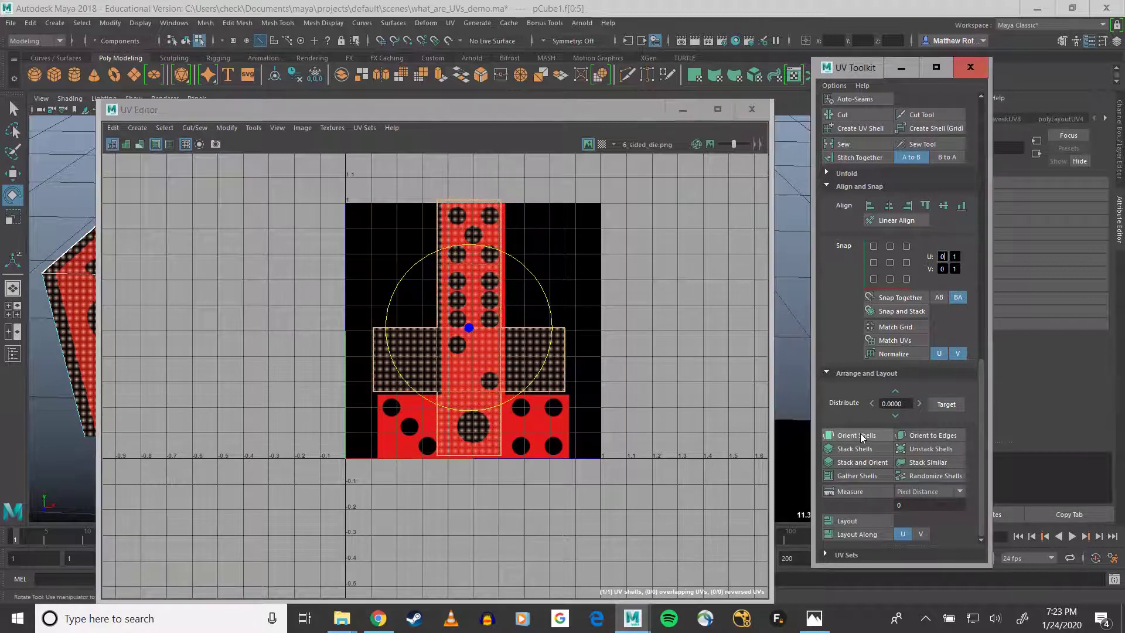
pyautogui.moveTo(532, 276); pyautogui.dragTo(435, 249)
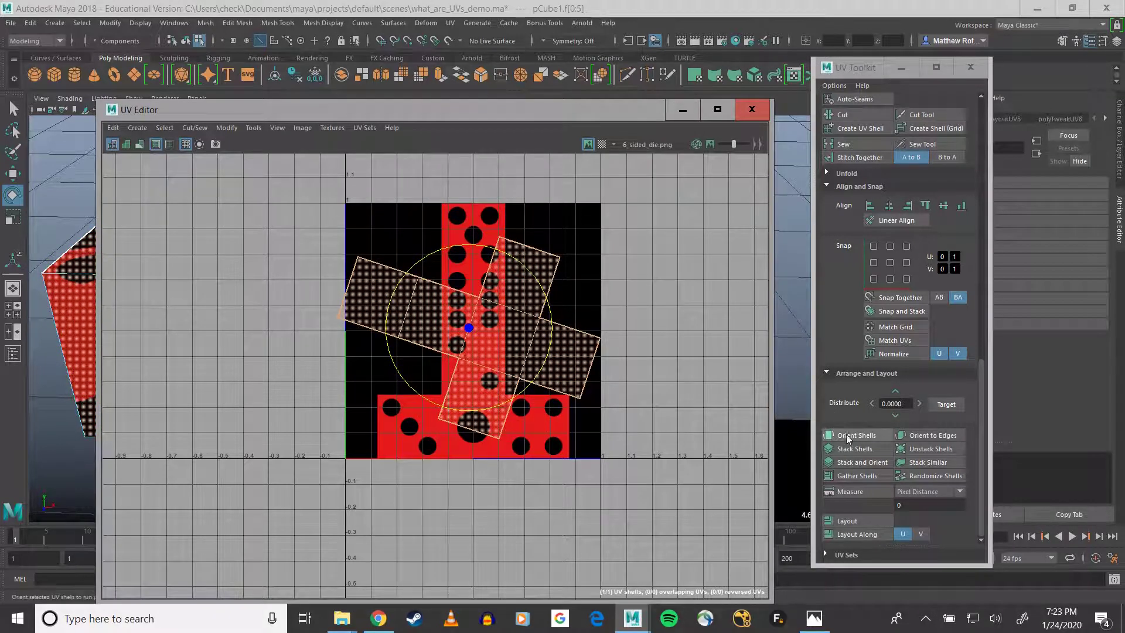
pyautogui.click(849, 435)
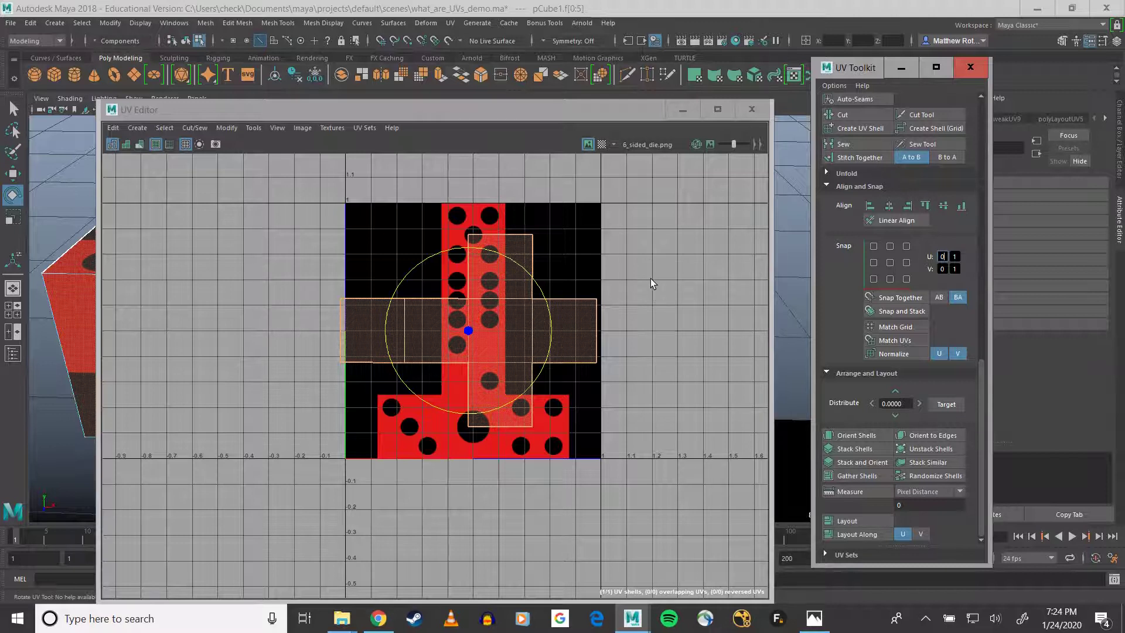
# - Switch to edge selection and select the edge joining the cross layout's upper arm to its central face
pyautogui.click(498, 118)
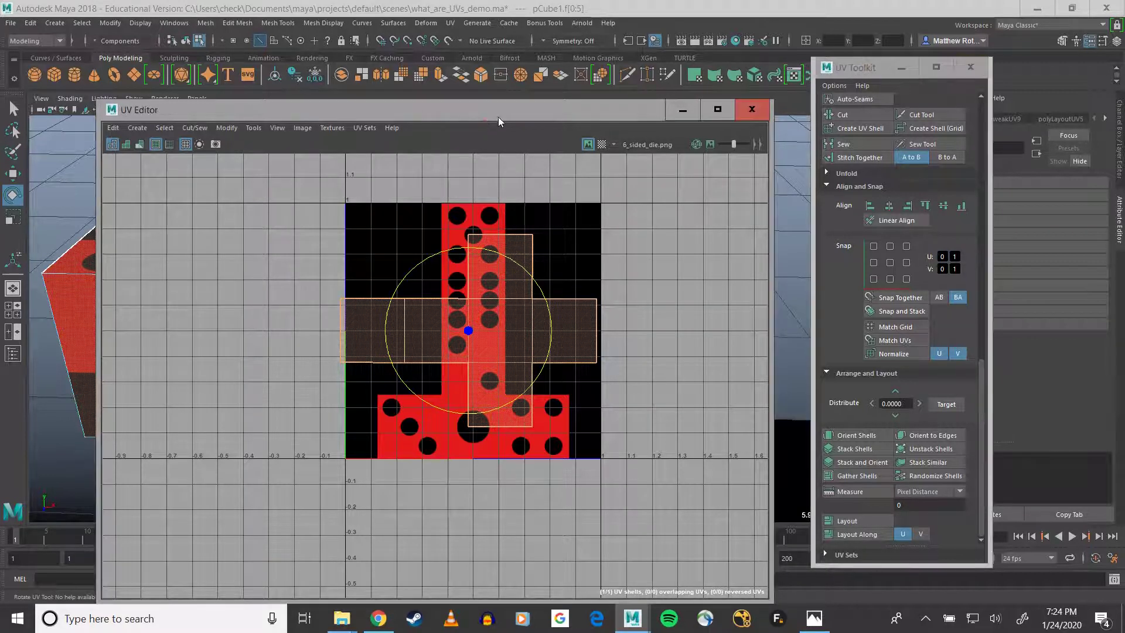
pyautogui.moveTo(501, 108); pyautogui.dragTo(709, 97)
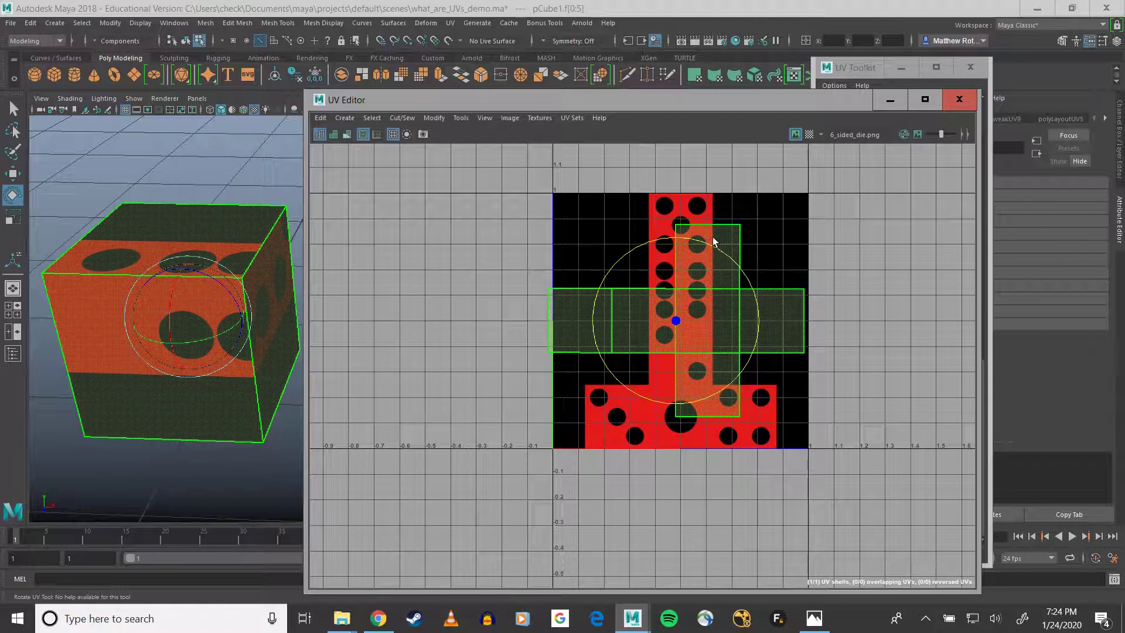
pyautogui.moveTo(713, 241); pyautogui.dragTo(714, 207, button='right')
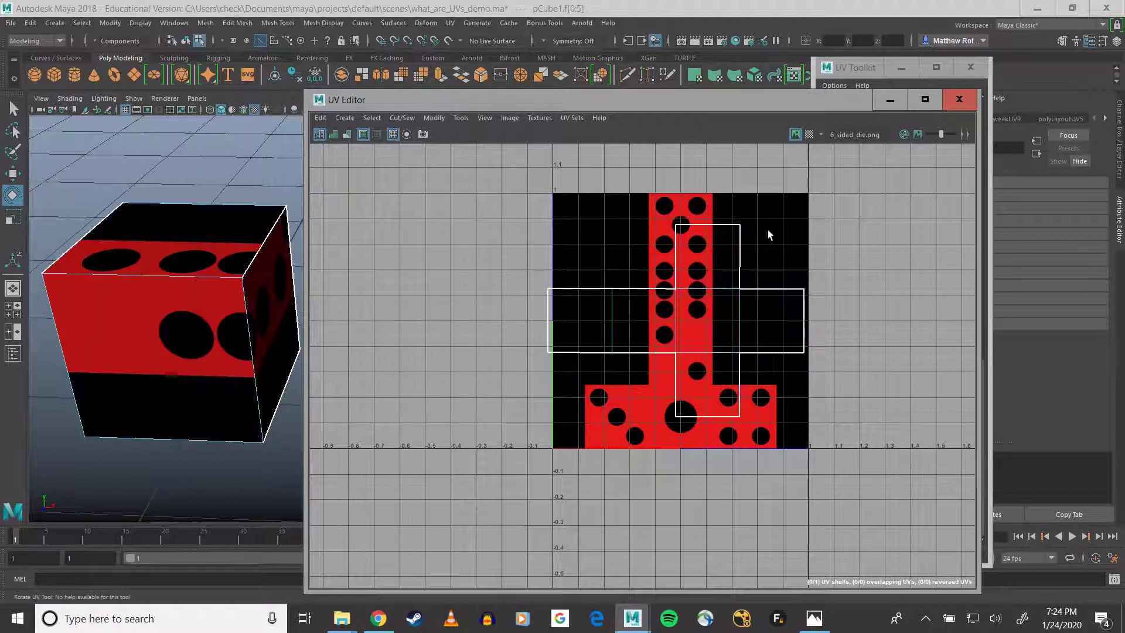
pyautogui.click(708, 289)
pyautogui.press('q')
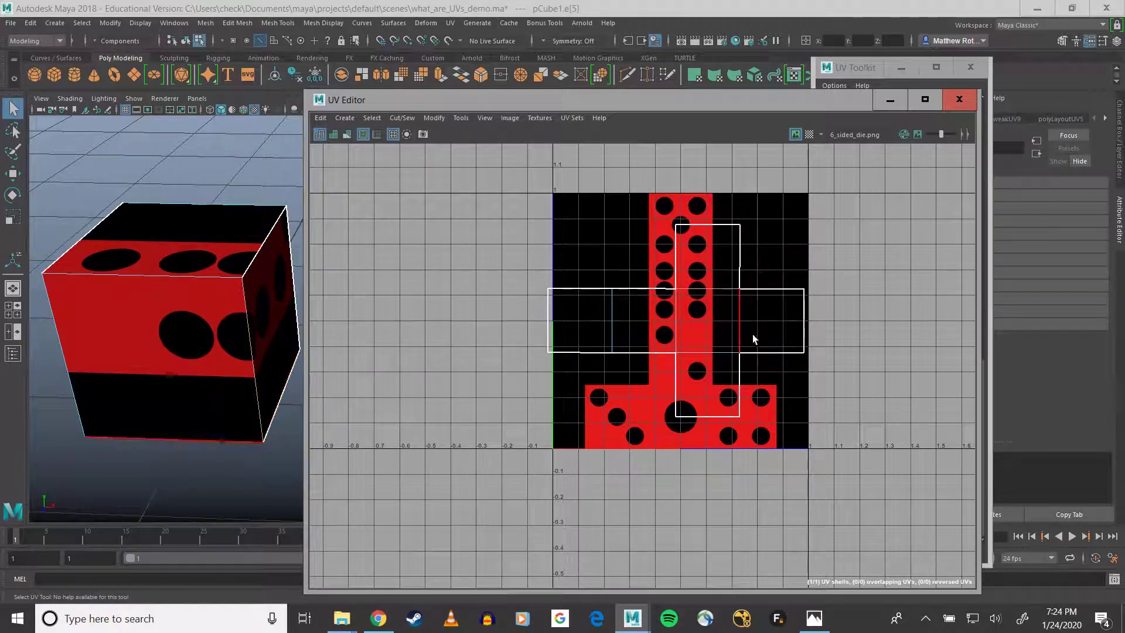
pyautogui.click(717, 295)
pyautogui.moveTo(643, 106); pyautogui.dragTo(433, 114)
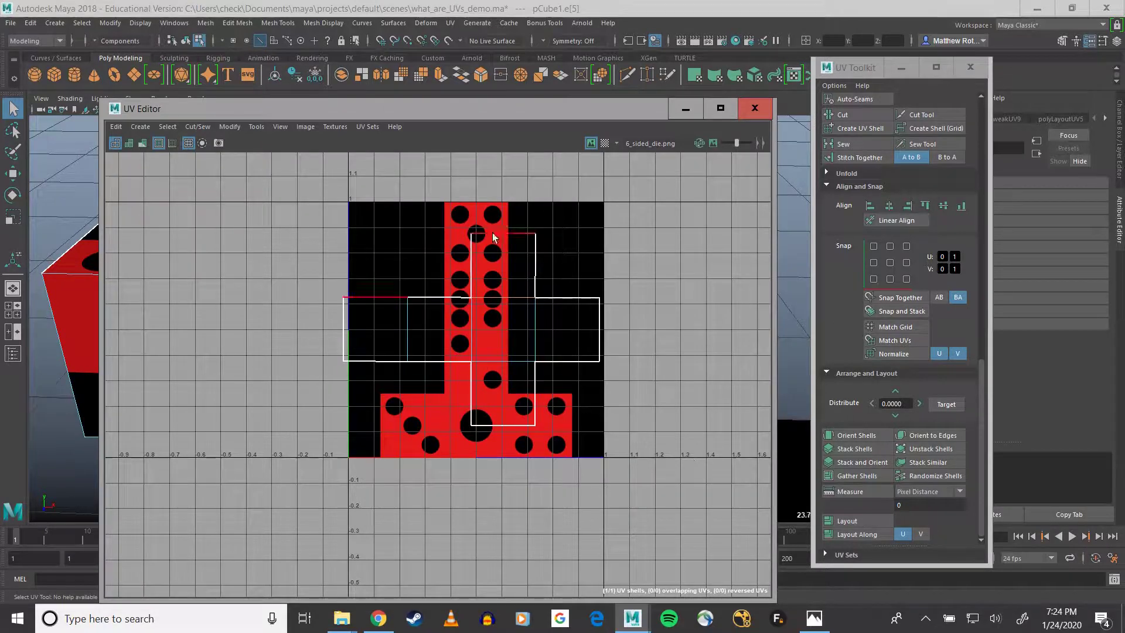
# - Examine which border edges of the cross-shaped shell correspond to each other on the cube, keeping the upper arm's joining edge selected
pyautogui.scroll(3, 553, 369)
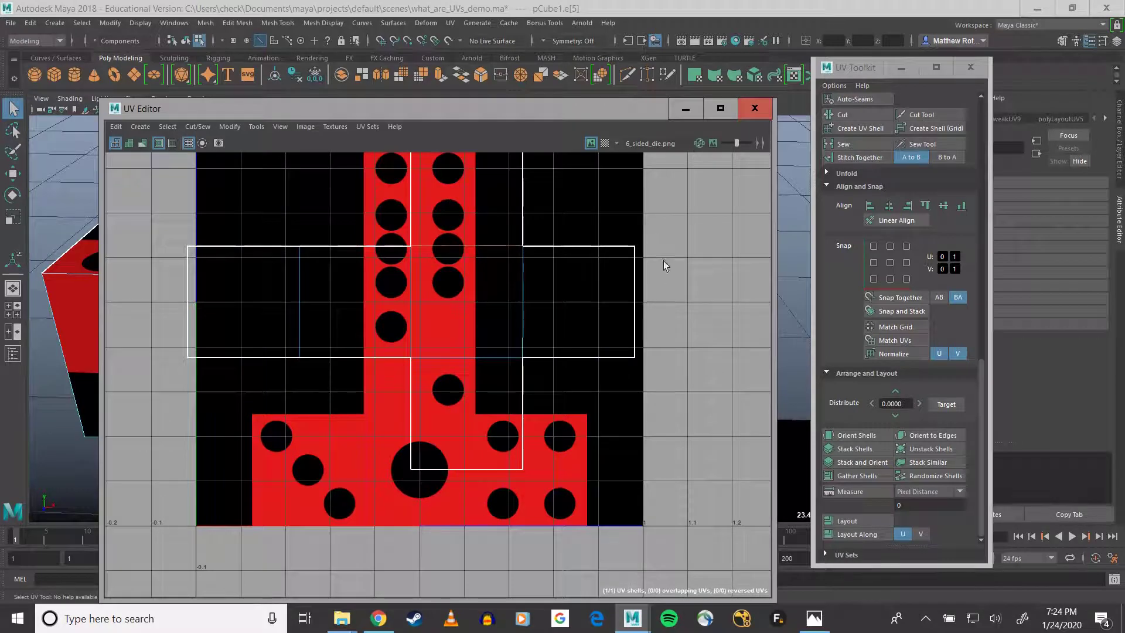
pyautogui.keyDown('alt'); pyautogui.moveTo(661, 258); pyautogui.dragTo(694, 317, button='middle'); pyautogui.keyUp('alt')
pyautogui.scroll(-2, 691, 320)
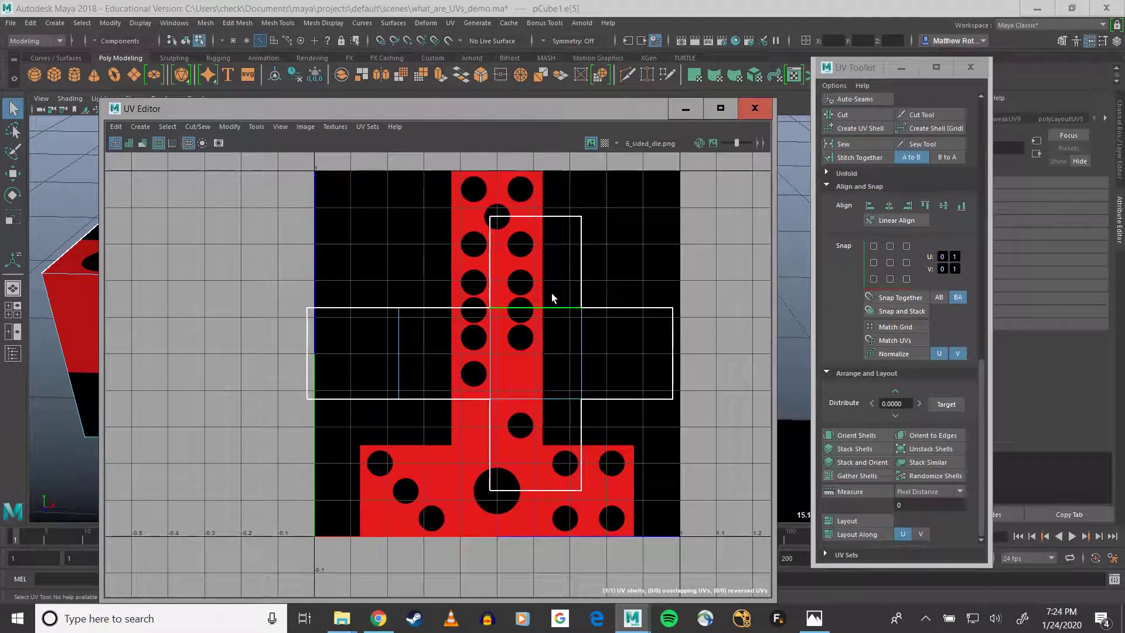
pyautogui.moveTo(411, 109); pyautogui.dragTo(674, 93)
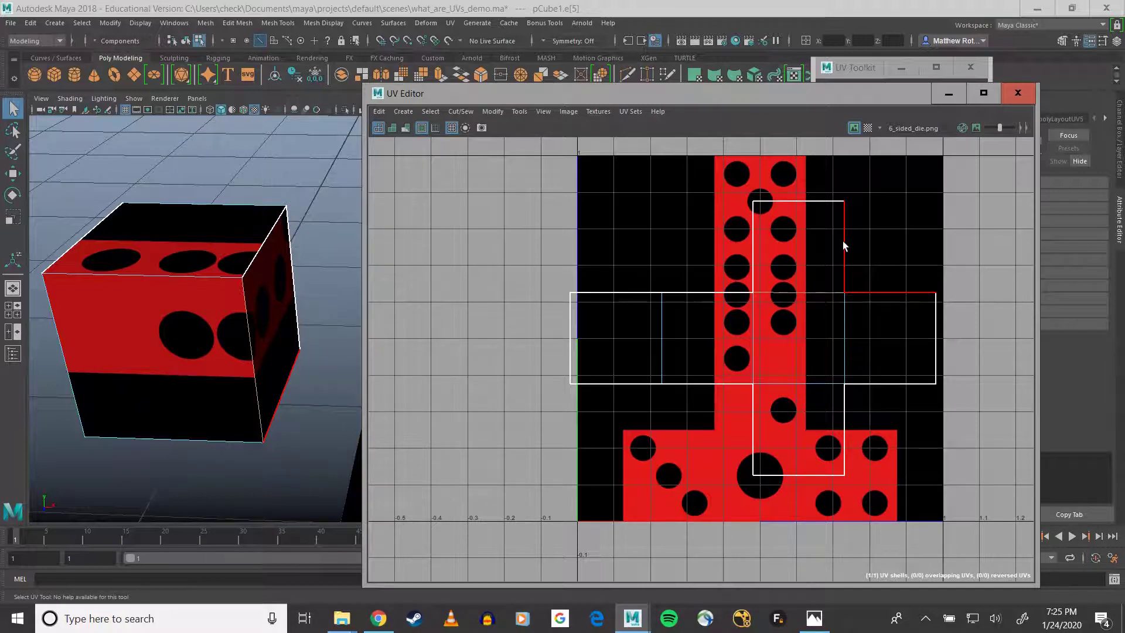
pyautogui.click(819, 291)
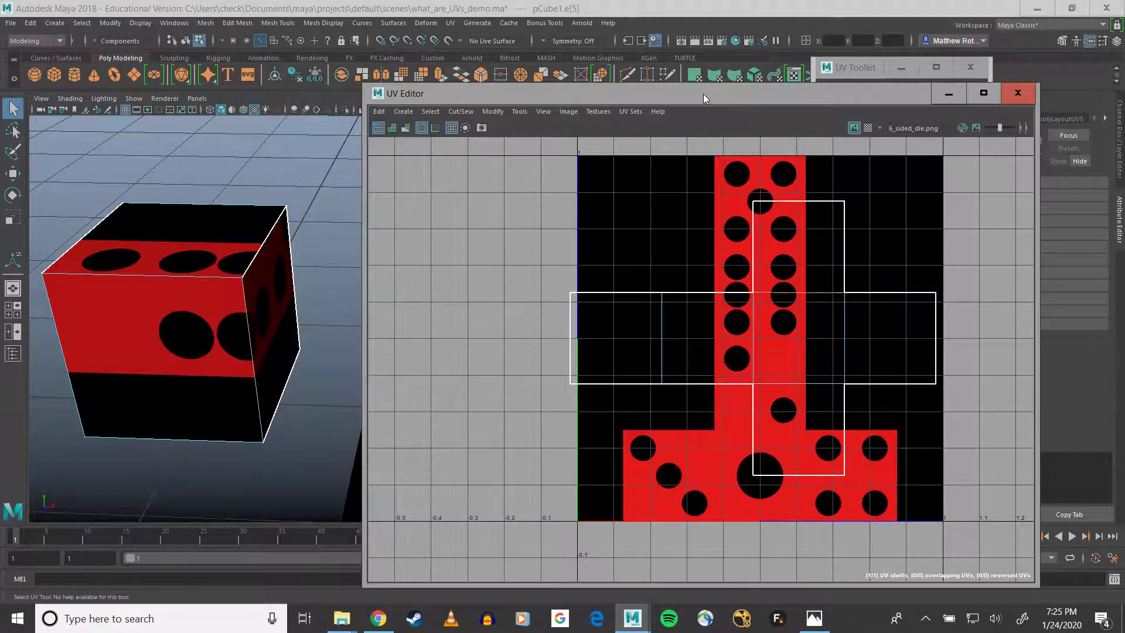
pyautogui.moveTo(703, 94); pyautogui.dragTo(525, 141)
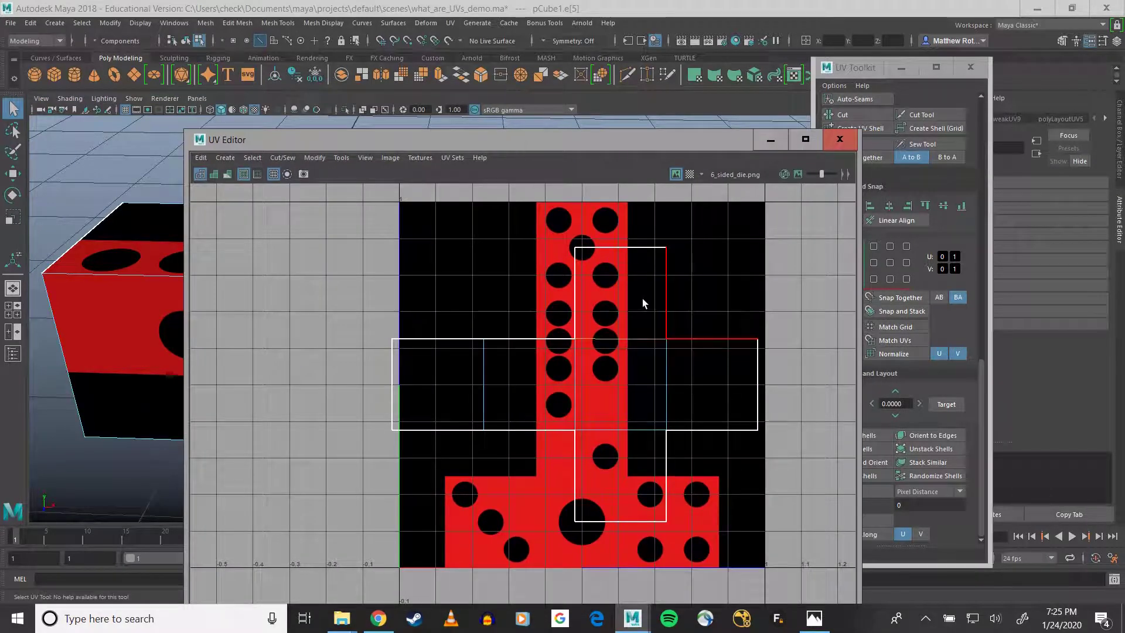
pyautogui.moveTo(484, 136); pyautogui.dragTo(443, 119)
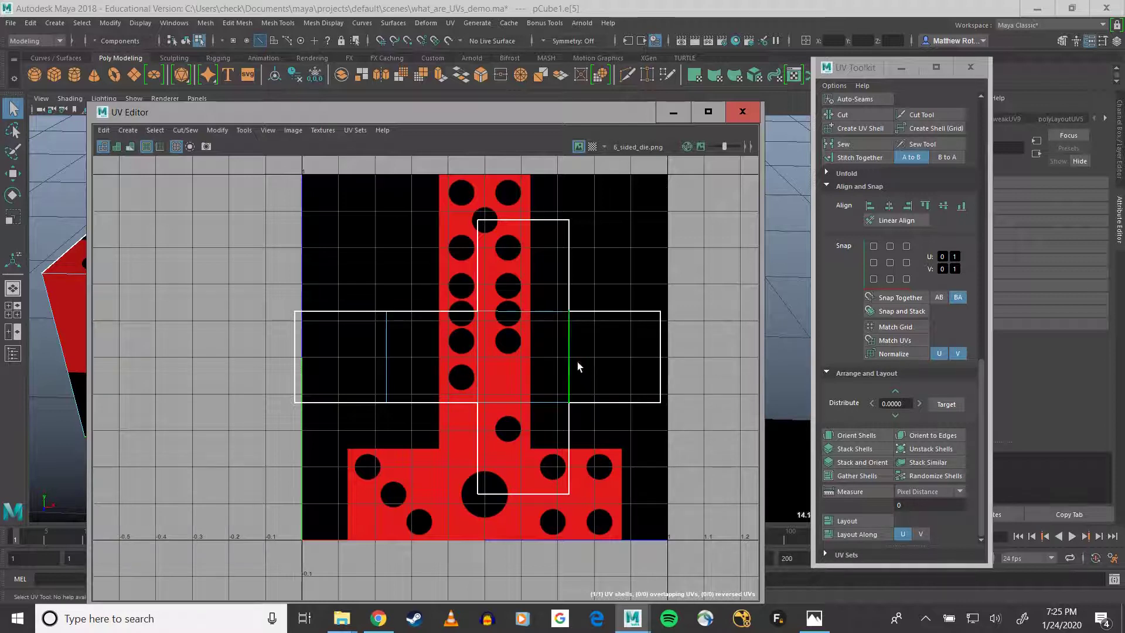
# - Add the cross layout's other inner edges to the selection and cut them all to separate every cube face
pyautogui.keyDown('shift'); pyautogui.click(543, 309); pyautogui.keyUp('shift')
pyautogui.keyDown('shift'); pyautogui.click(535, 395); pyautogui.keyUp('shift')
pyautogui.keyDown('shift'); pyautogui.click(470, 371); pyautogui.keyUp('shift')
pyautogui.keyDown('shift'); pyautogui.click(396, 353); pyautogui.keyUp('shift')
pyautogui.scroll(3, 825, 291)
pyautogui.click(849, 327)
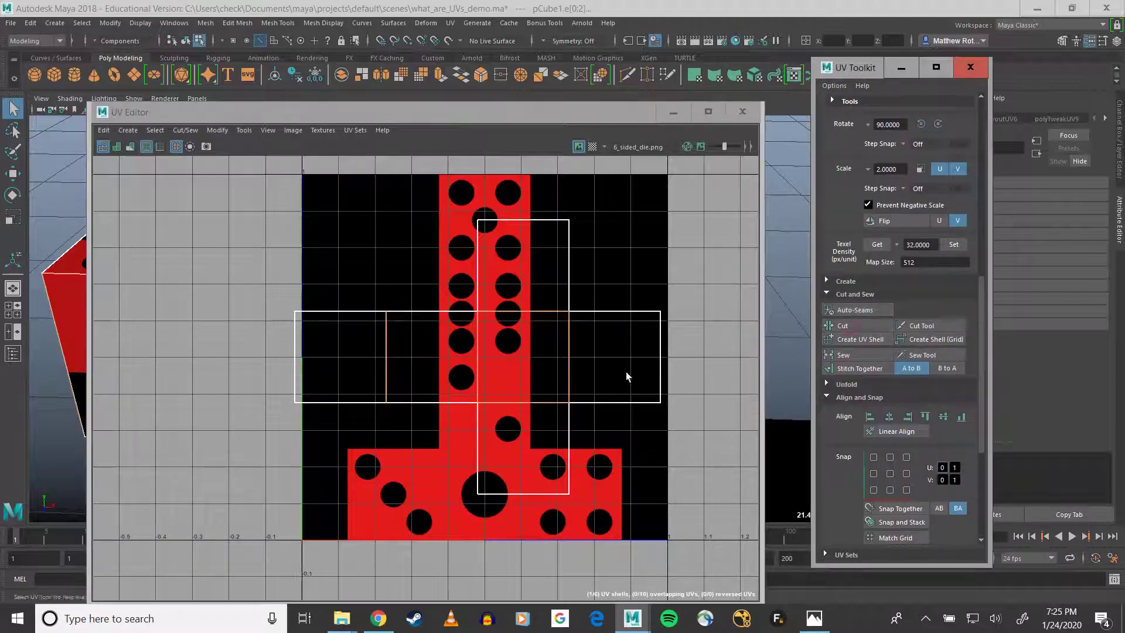
# - Select all of the cube's separated UV shells and pile them on top of one another with Stack Shells
pyautogui.scroll(-2, 611, 374)
pyautogui.moveTo(571, 367); pyautogui.dragTo(506, 351, button='right')
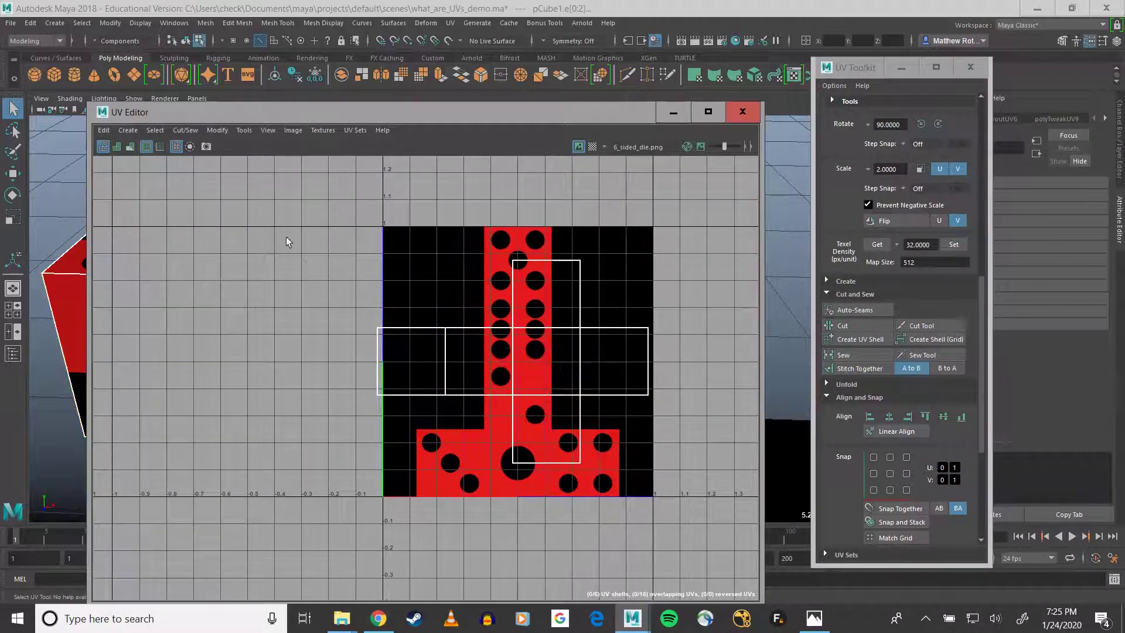
pyautogui.moveTo(286, 231); pyautogui.dragTo(648, 461)
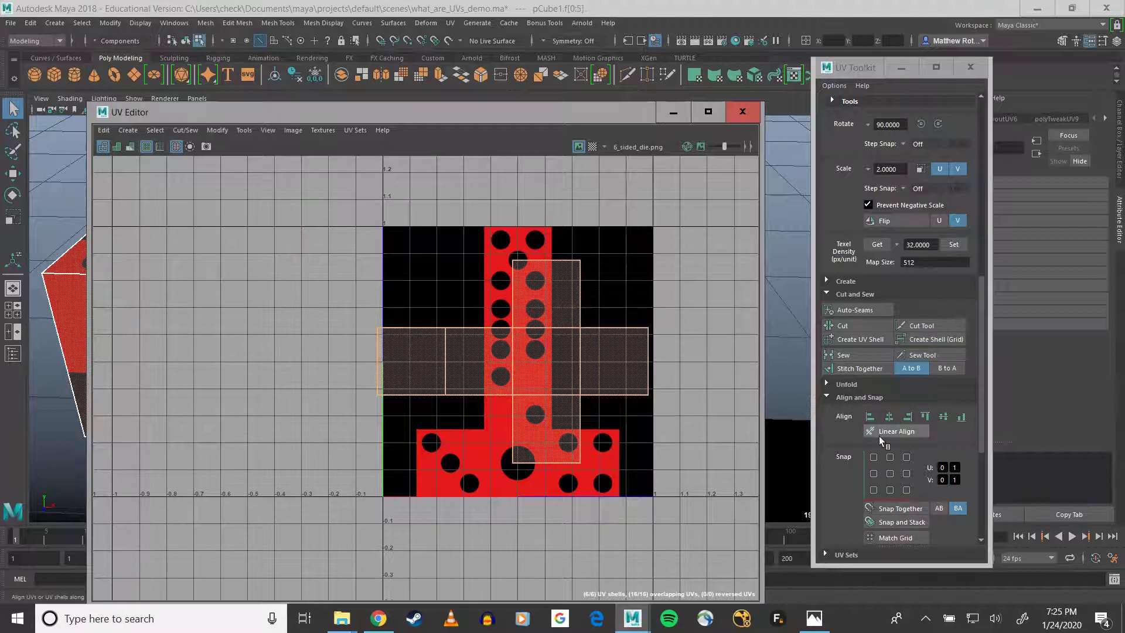
pyautogui.scroll(-6, 859, 459)
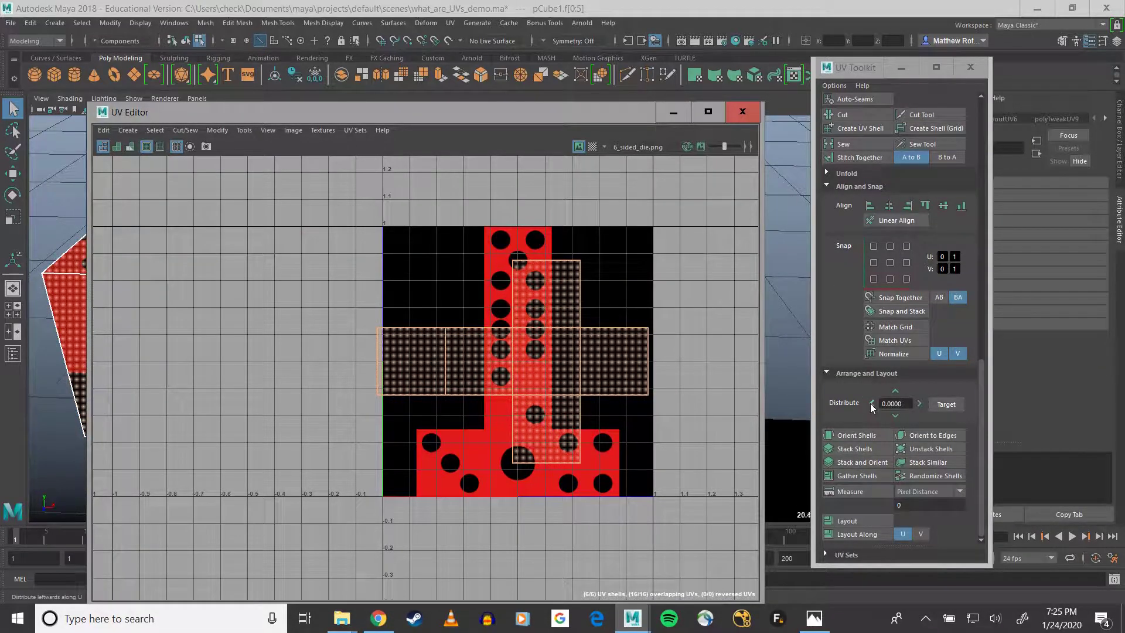
pyautogui.click(849, 449)
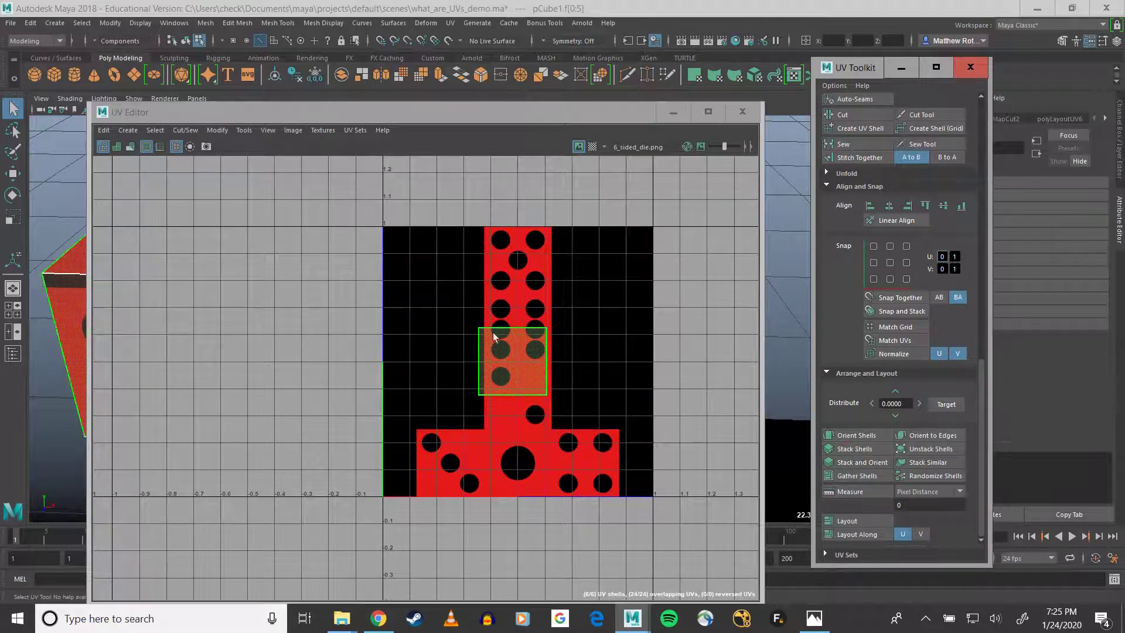
# - Move the stacked shells down onto the texture's single-dot square and align them horizontally with its edges
pyautogui.click(508, 346)
pyautogui.moveTo(411, 120); pyautogui.dragTo(628, 95)
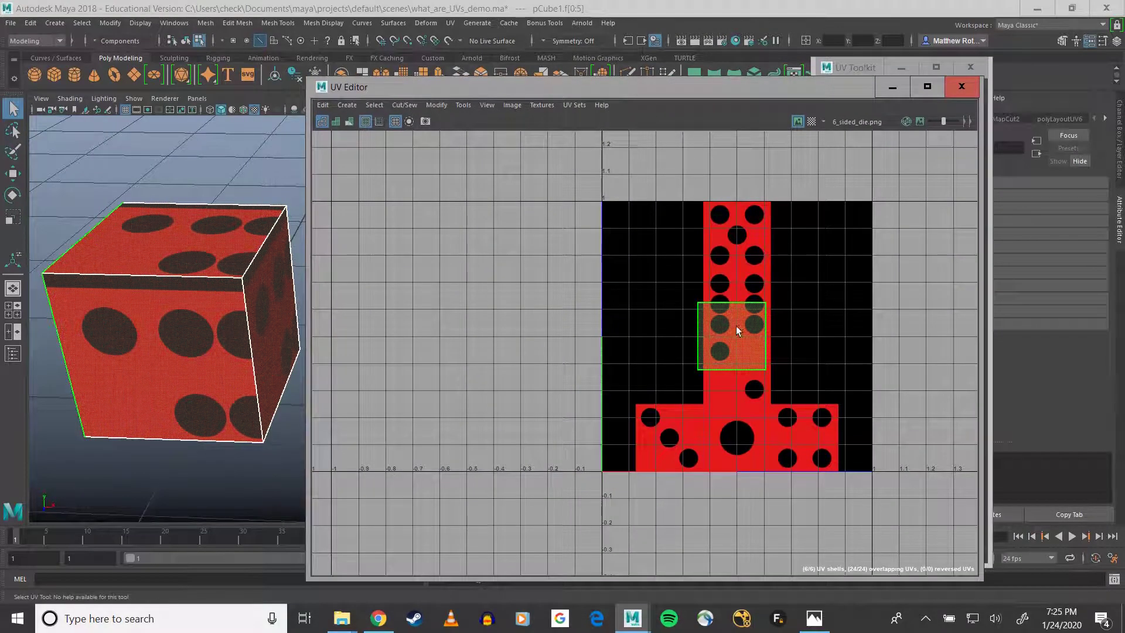
pyautogui.press('w')
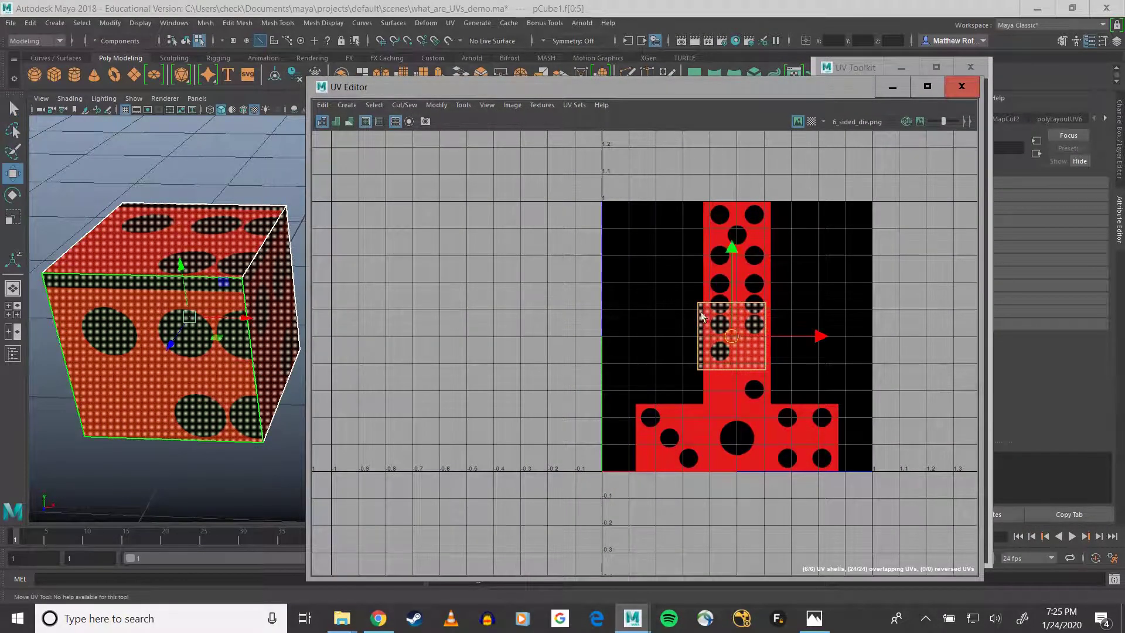
pyautogui.moveTo(730, 246); pyautogui.dragTo(728, 350)
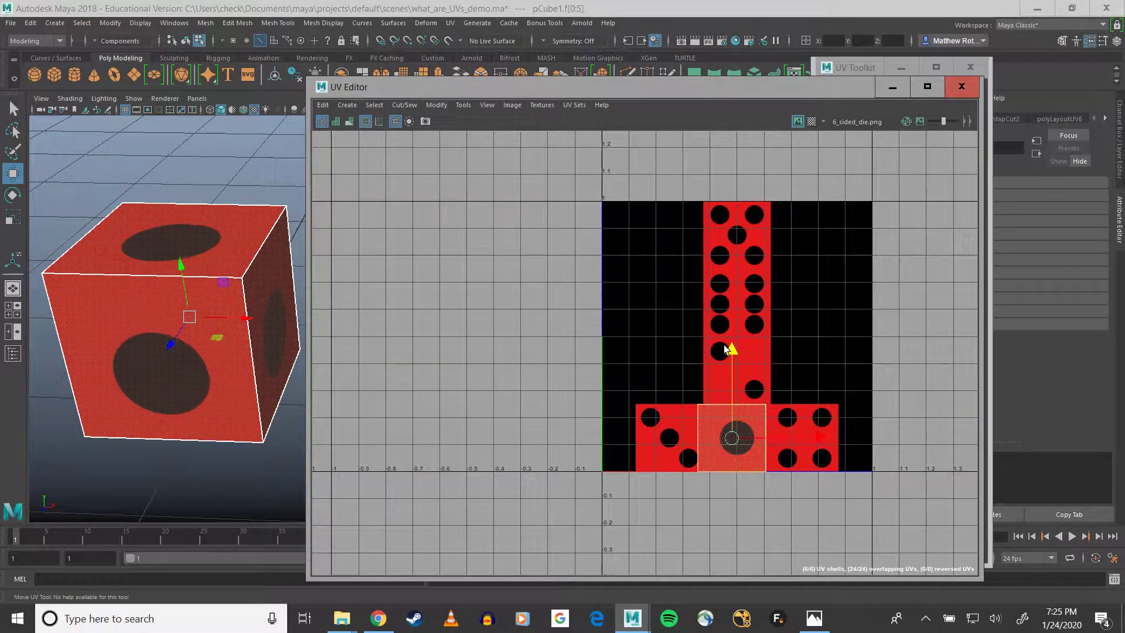
pyautogui.moveTo(823, 439); pyautogui.dragTo(827, 438)
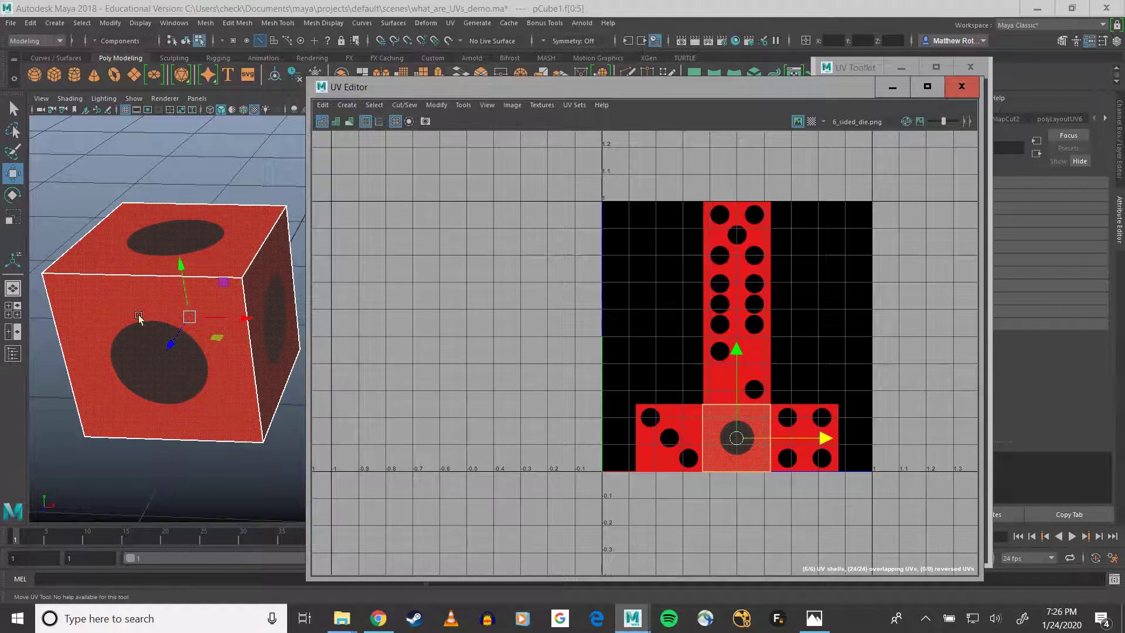
# - Deselect the shells and examine the cube from several sides to check the single-dot texture on its faces
pyautogui.click(191, 462)
pyautogui.keyDown('alt'); pyautogui.moveTo(191, 462); pyautogui.dragTo(204, 375); pyautogui.keyUp('alt')
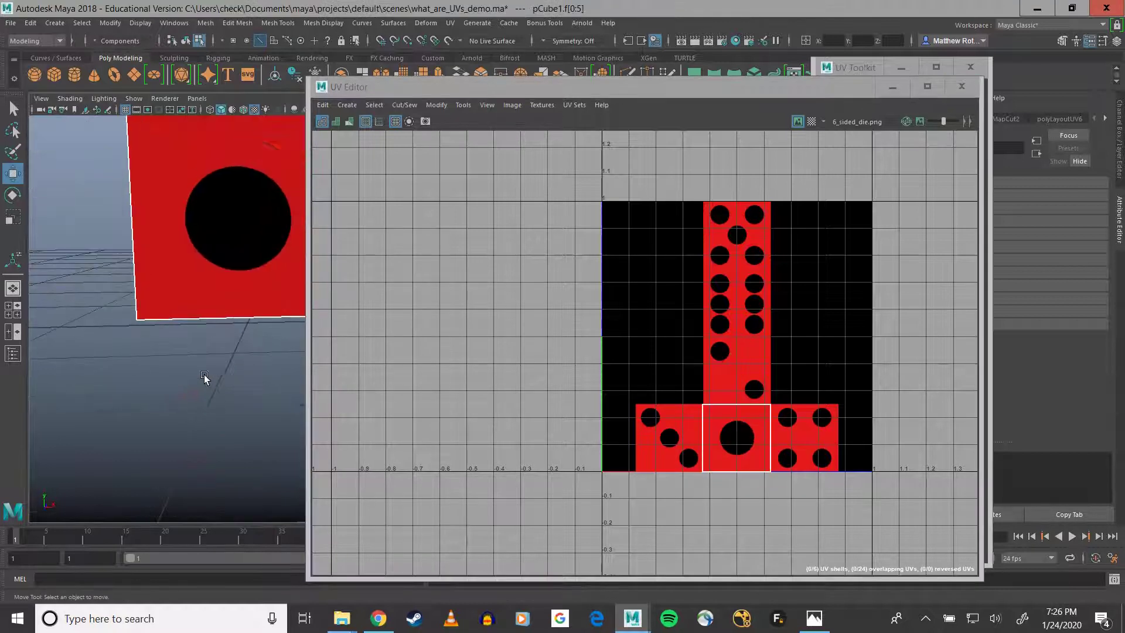
pyautogui.keyDown('alt'); pyautogui.moveTo(204, 375); pyautogui.dragTo(129, 430, button='middle'); pyautogui.keyUp('alt')
pyautogui.moveTo(370, 84); pyautogui.dragTo(526, 90)
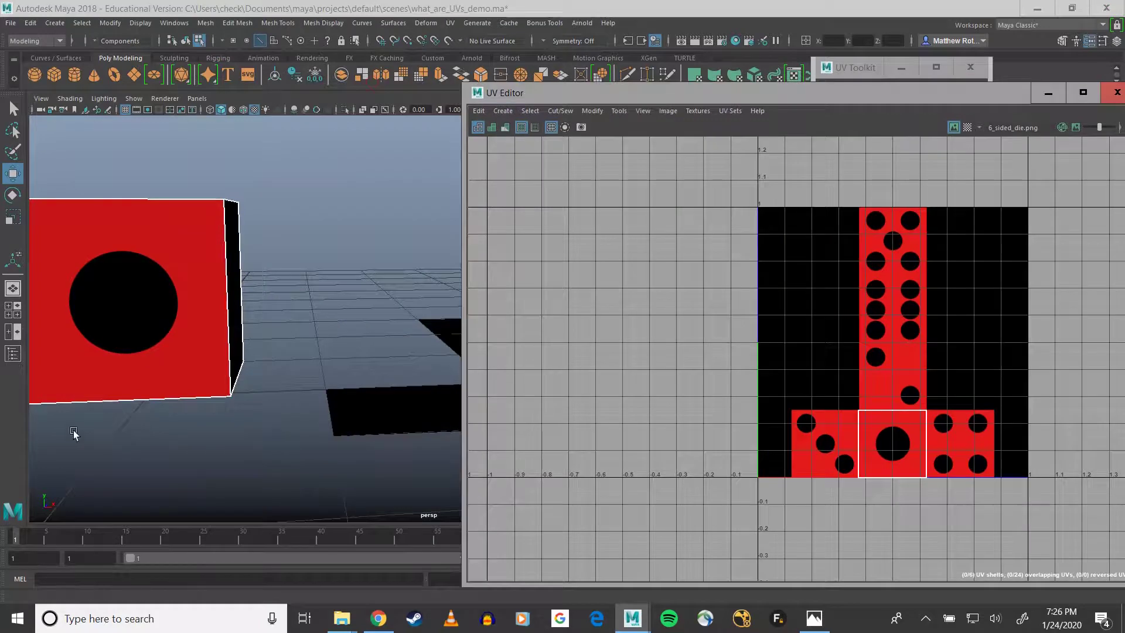
pyautogui.keyDown('alt'); pyautogui.moveTo(73, 430); pyautogui.dragTo(186, 426, button='middle'); pyautogui.keyUp('alt')
pyautogui.scroll(4, 206, 402)
pyautogui.scroll(2, 743, 407)
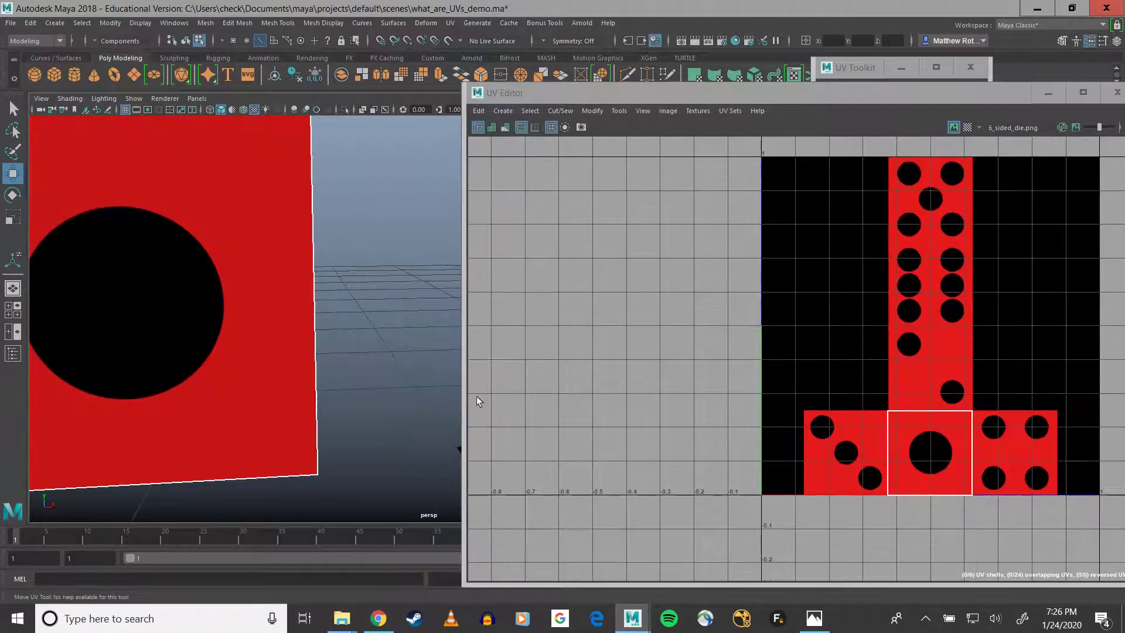
pyautogui.keyDown('alt'); pyautogui.moveTo(337, 347); pyautogui.dragTo(279, 366); pyautogui.keyUp('alt')
pyautogui.keyDown('alt'); pyautogui.moveTo(278, 366); pyautogui.dragTo(344, 358, button='middle'); pyautogui.keyUp('alt')
pyautogui.scroll(-4, 344, 340)
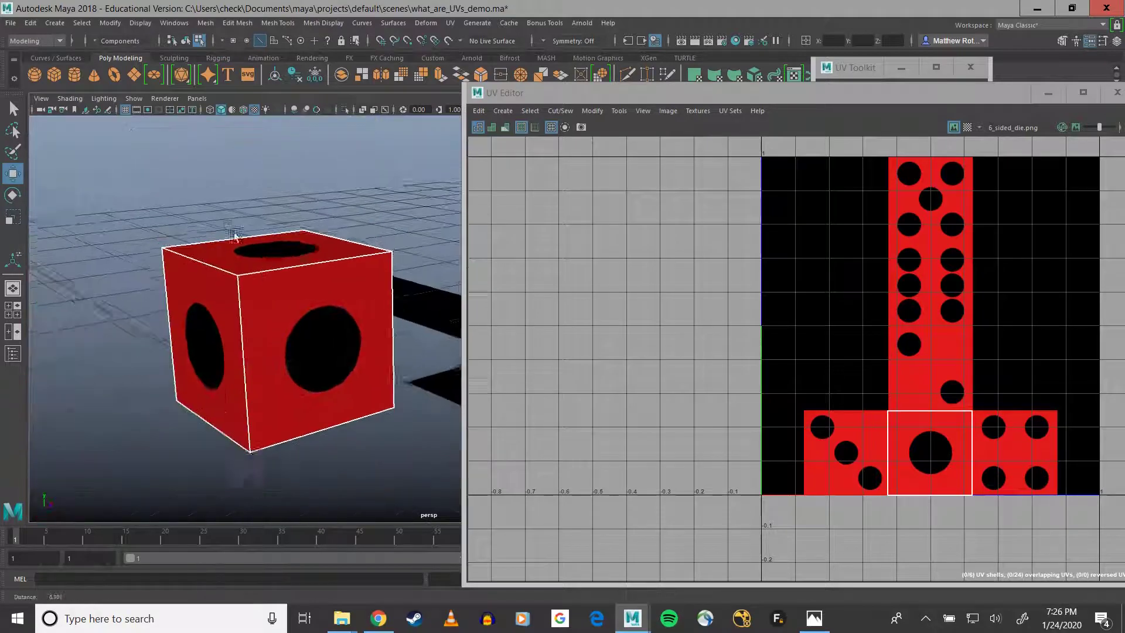
pyautogui.moveTo(344, 338)
pyautogui.keyDown('alt'); pyautogui.mouseDown()
pyautogui.moveTo(236, 342)
pyautogui.moveTo(356, 353)
pyautogui.mouseUp(); pyautogui.keyUp('alt')
pyautogui.keyDown('alt'); pyautogui.moveTo(294, 420); pyautogui.dragTo(325, 396); pyautogui.keyUp('alt')
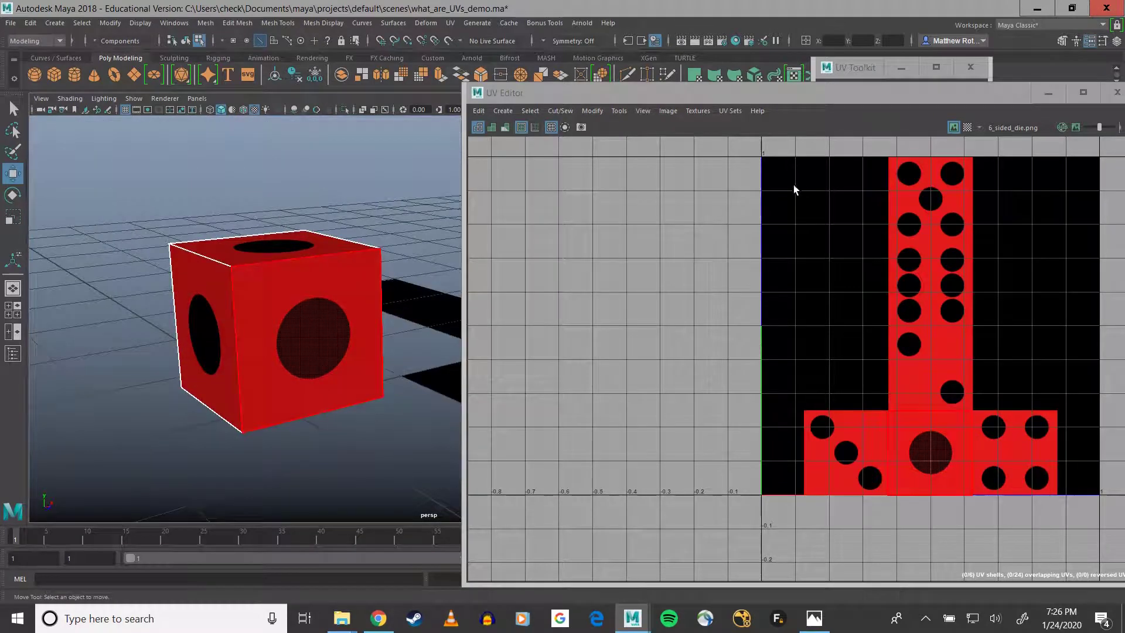
# - Select all the stacked shells and spread them out in the UV space with Layout
pyautogui.moveTo(719, 93); pyautogui.dragTo(318, 108)
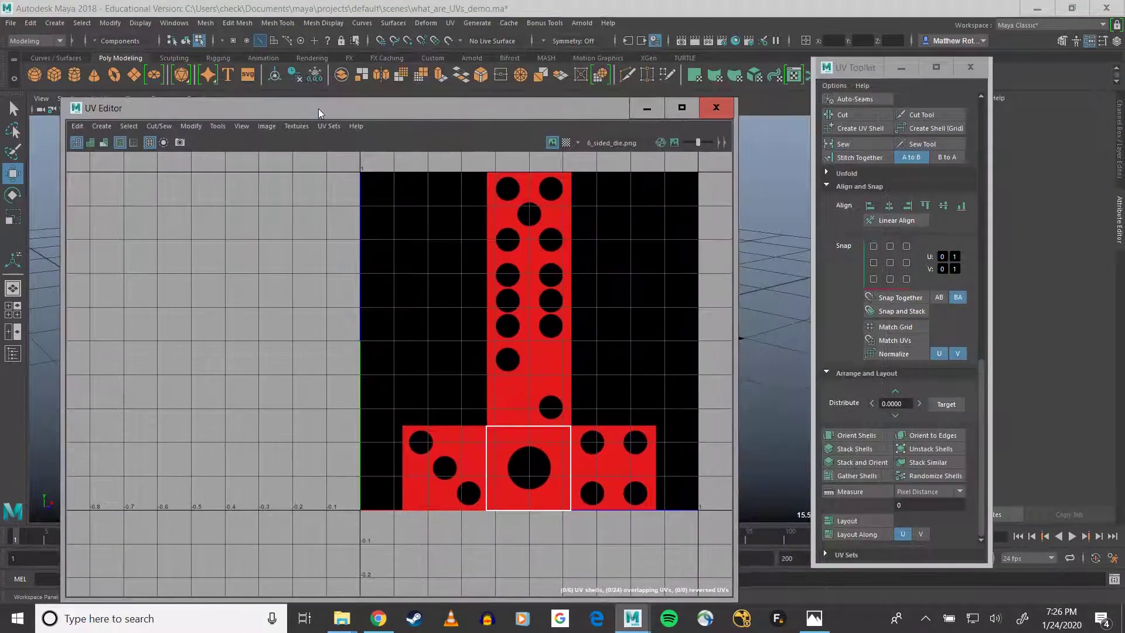
pyautogui.click(553, 424)
pyautogui.moveTo(423, 364); pyautogui.dragTo(609, 525)
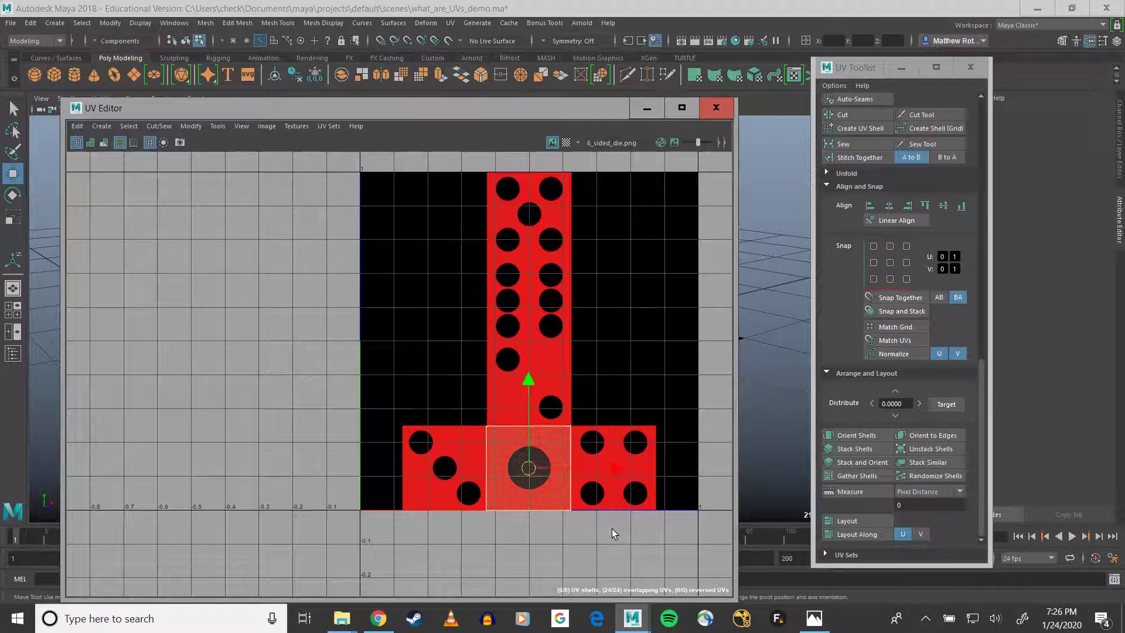
pyautogui.click(846, 522)
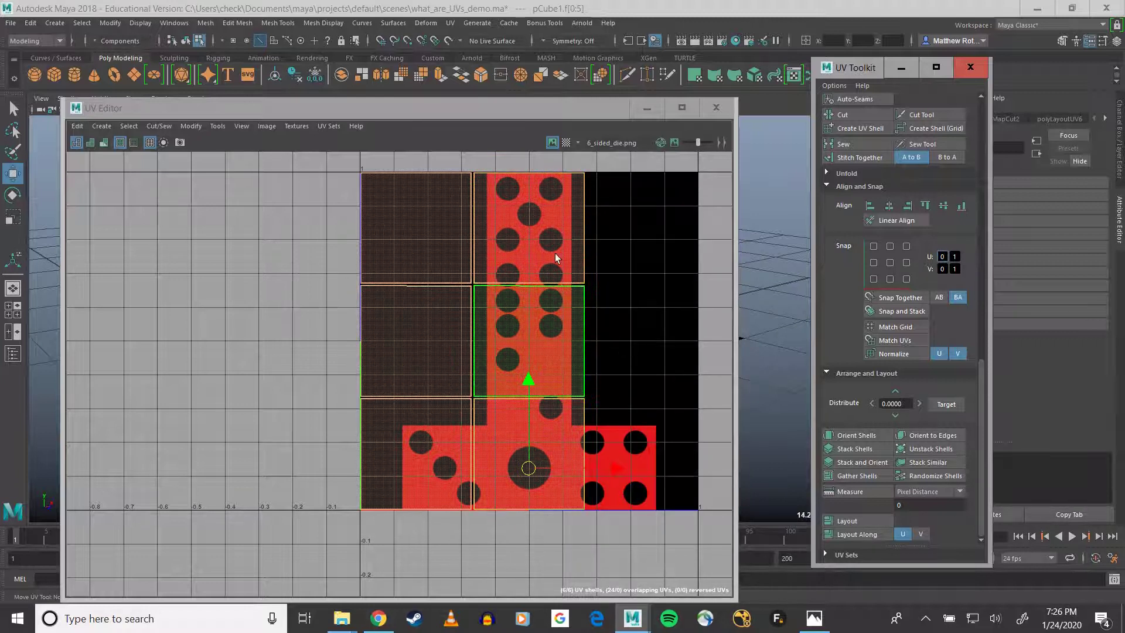
pyautogui.moveTo(381, 113); pyautogui.dragTo(614, 132)
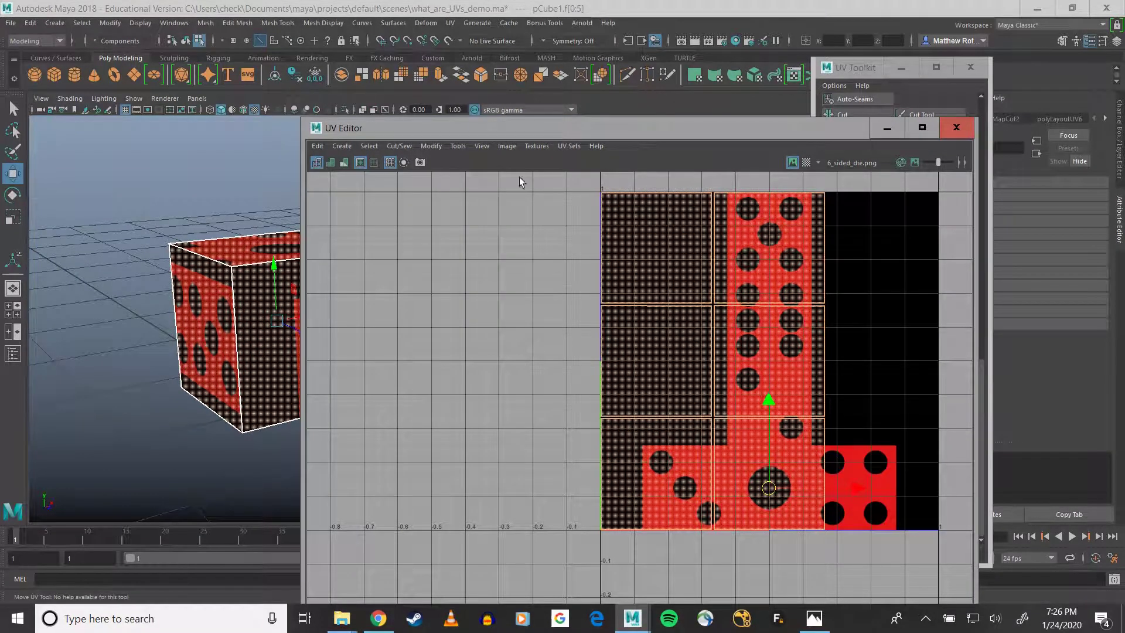
pyautogui.moveTo(540, 128); pyautogui.dragTo(405, 96)
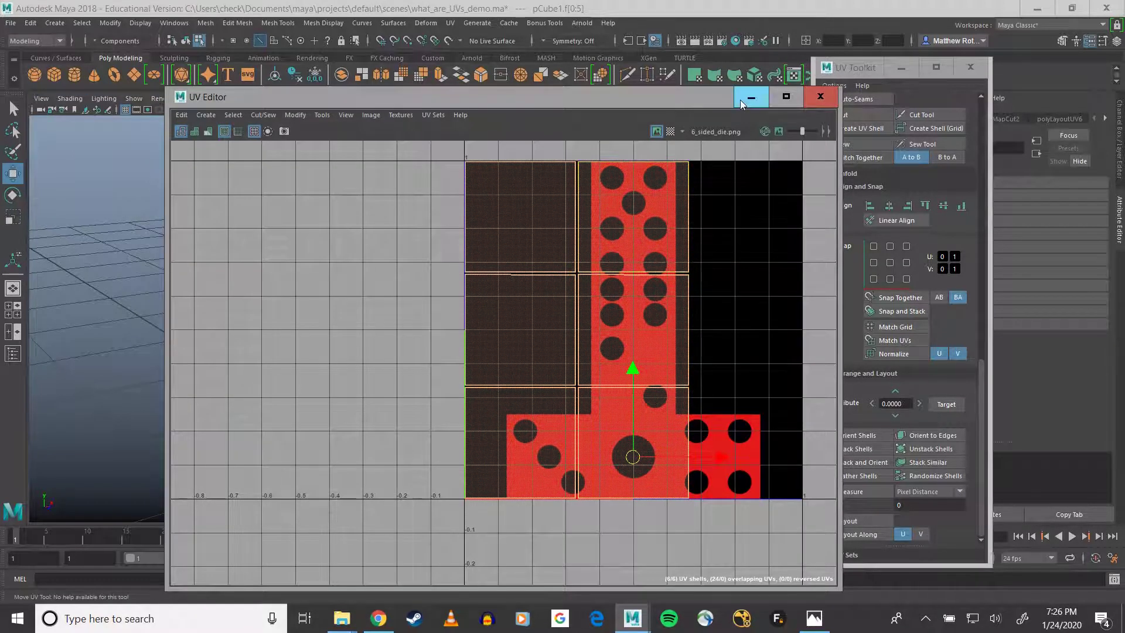